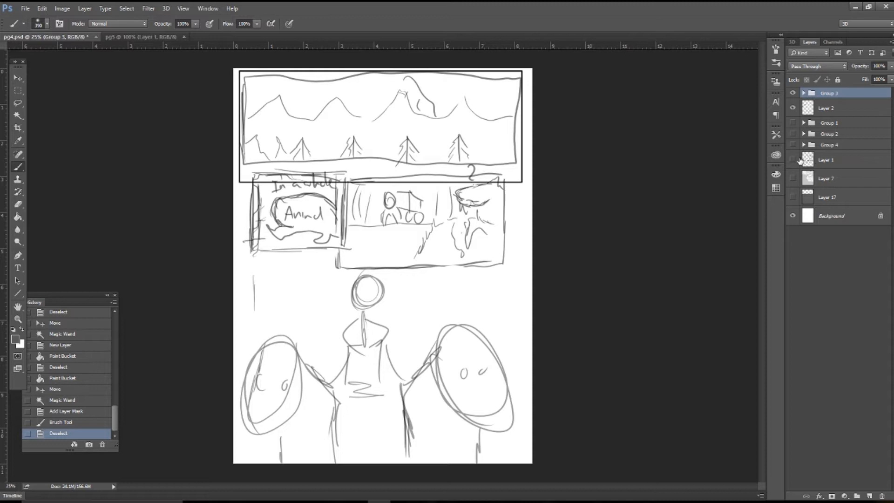
Switch to the Pinterest board of environments and view the City of Sunset and medieval seaside trading port artworks
click(793, 159)
click(793, 160)
click(218, 501)
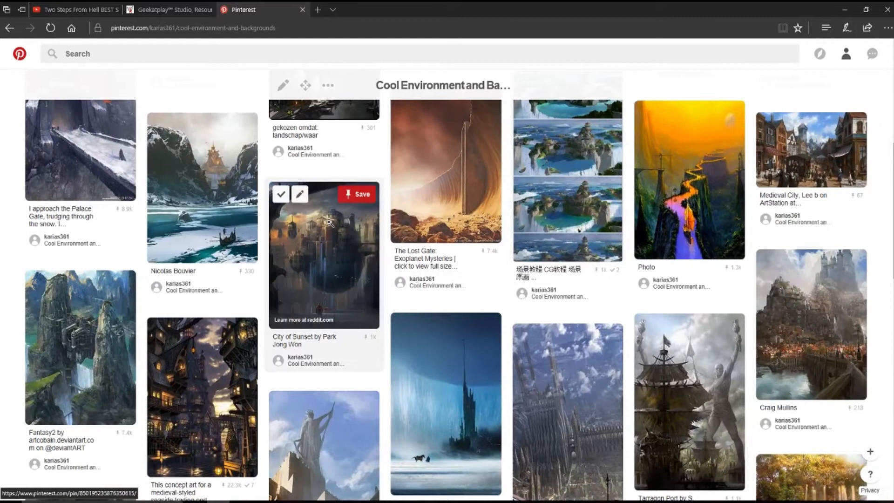
click(330, 223)
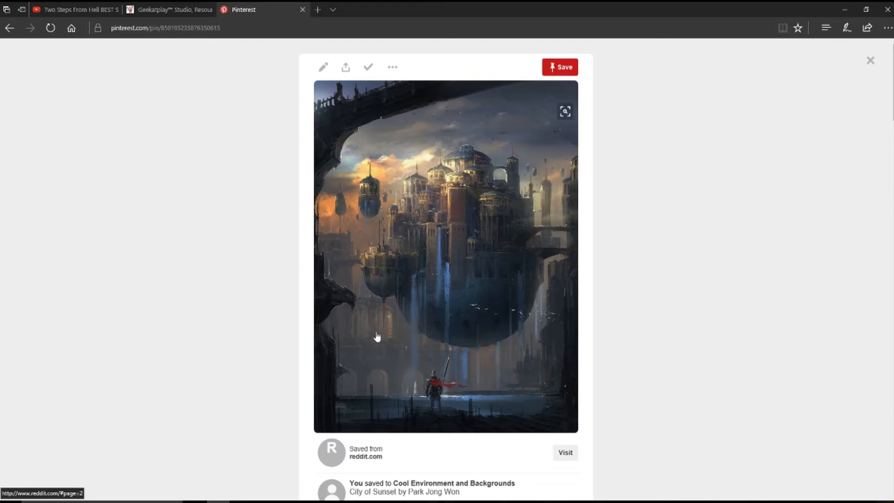
click(9, 28)
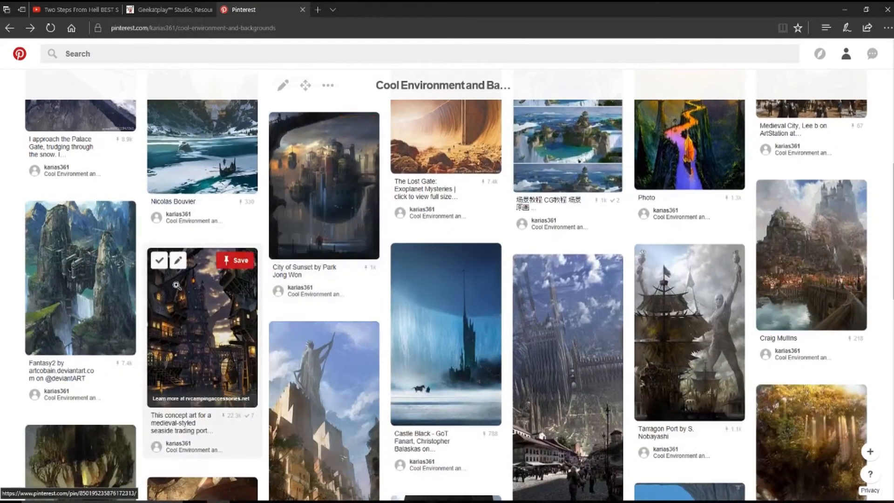
click(211, 294)
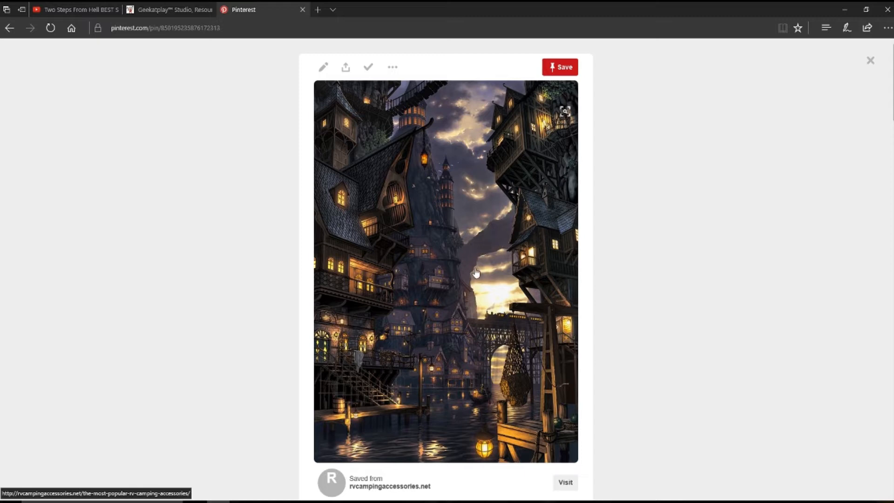
click(9, 28)
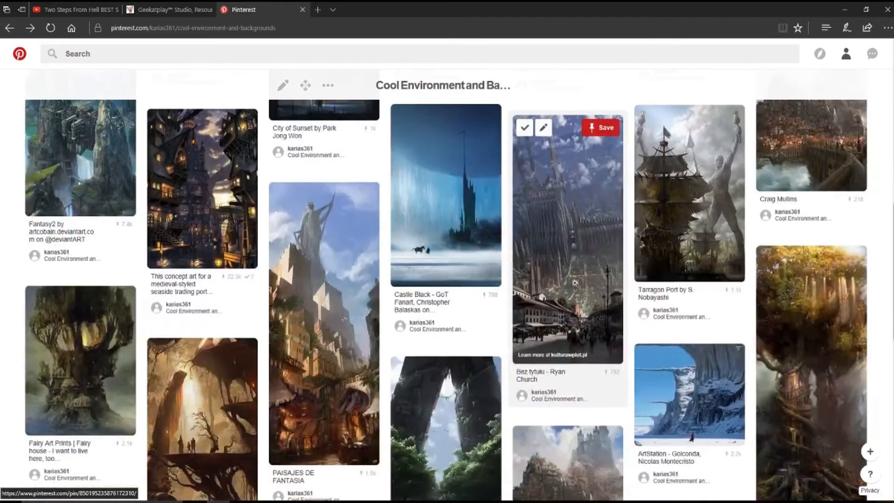
View the spired cathedral cityscape and Tarragon Port artworks on the board, and return to Photoshop
click(595, 260)
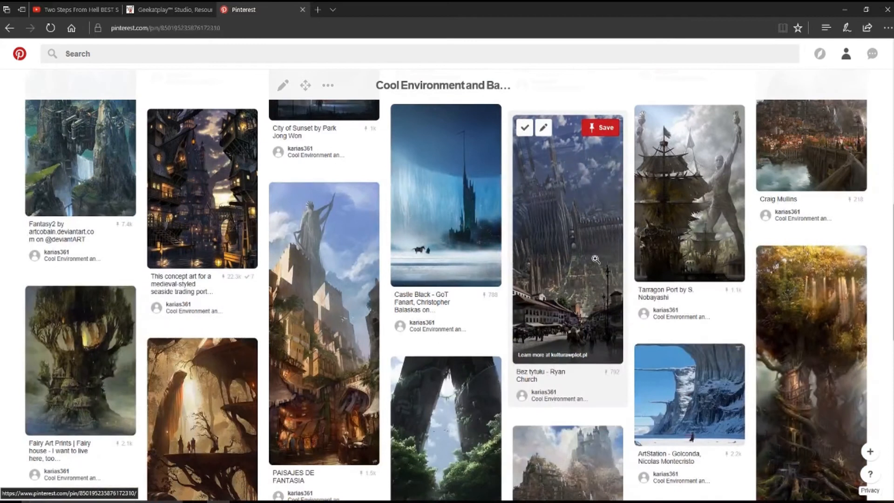
scroll(535, 364, down, 1)
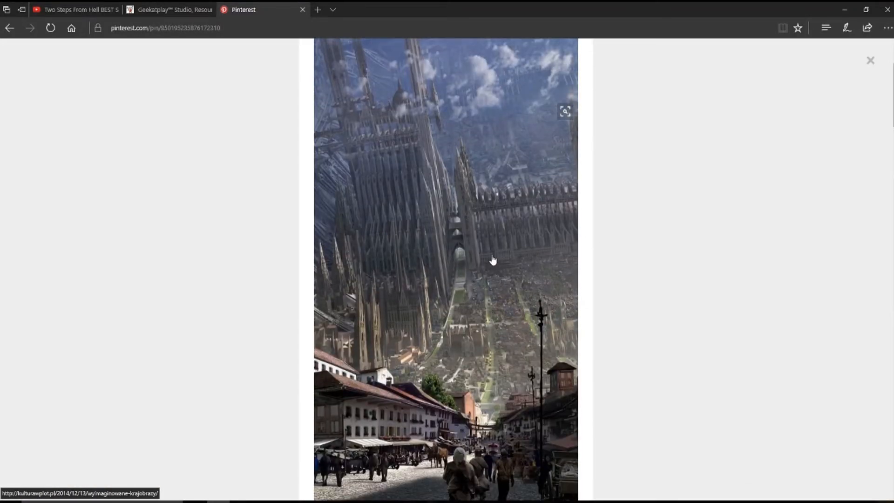
click(10, 28)
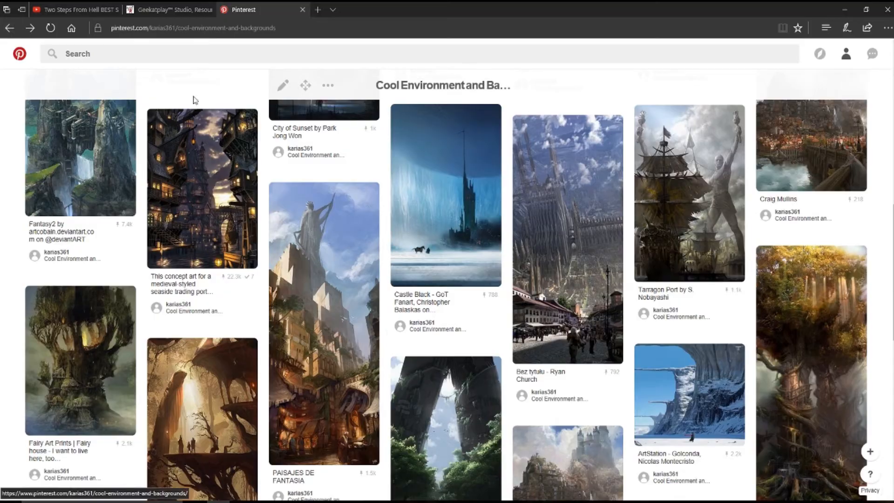
click(682, 205)
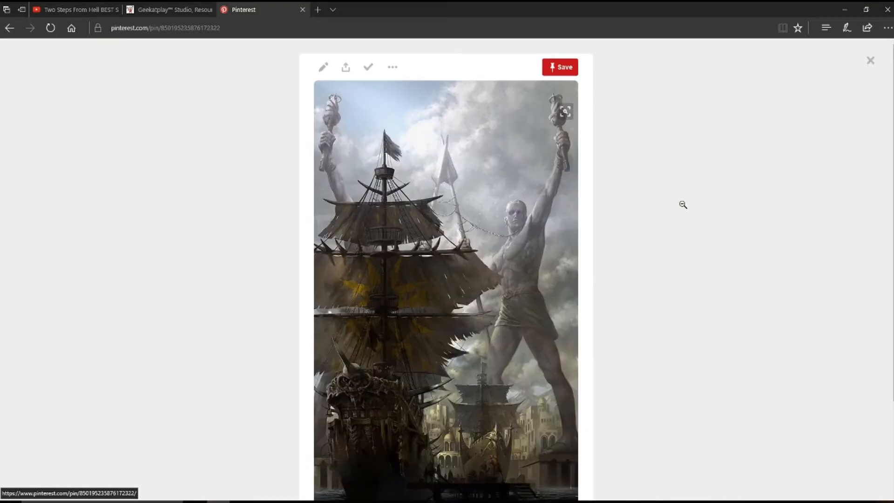
scroll(527, 206, down, 3)
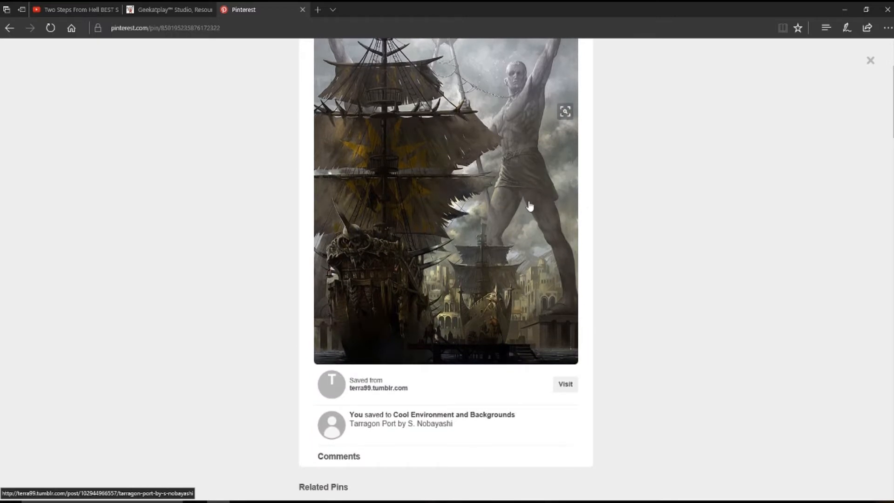
scroll(529, 206, up, 2)
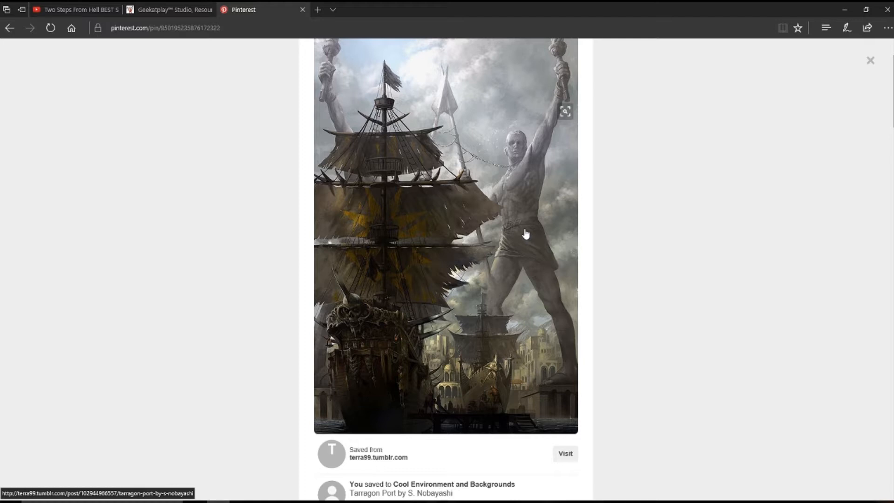
click(853, 13)
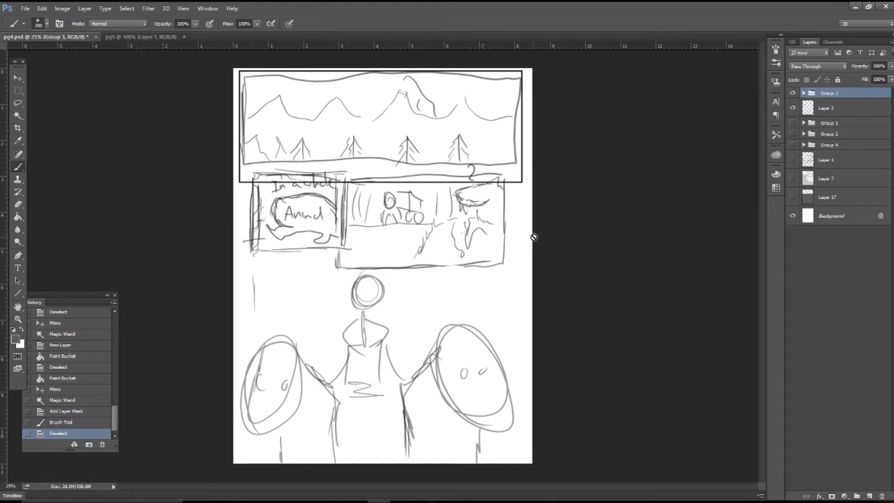
Add a new layer directly above Layer 1 and reset the foreground colour to black
click(853, 160)
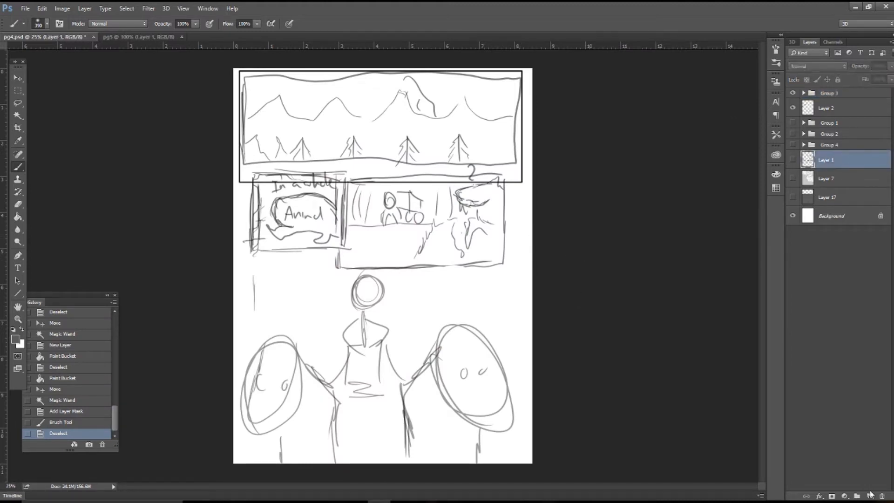
click(869, 495)
click(13, 329)
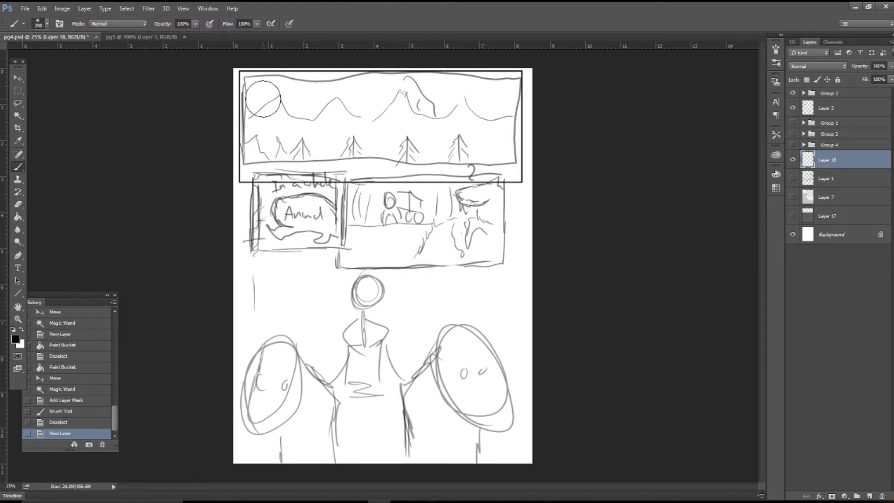
Set the brush size to 10 px and undo the stray soft black dab on the page
right_click(404, 173)
click(402, 181)
right_click(405, 173)
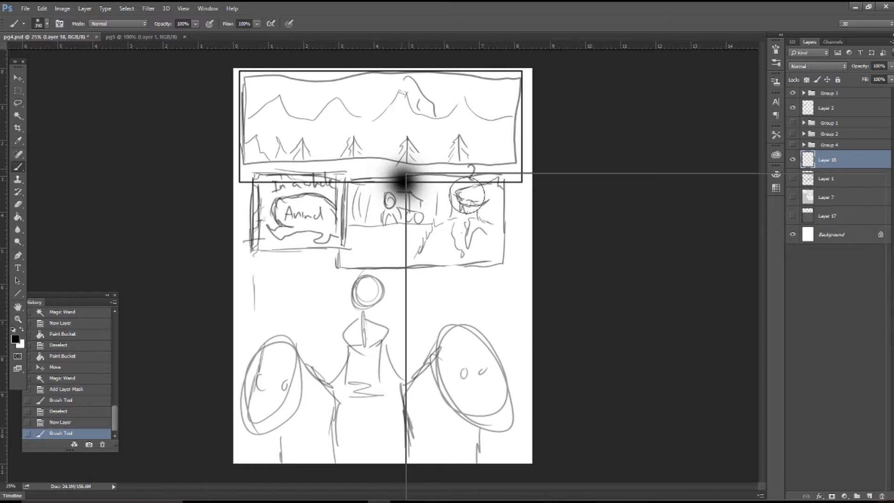
text(18)
click(95, 422)
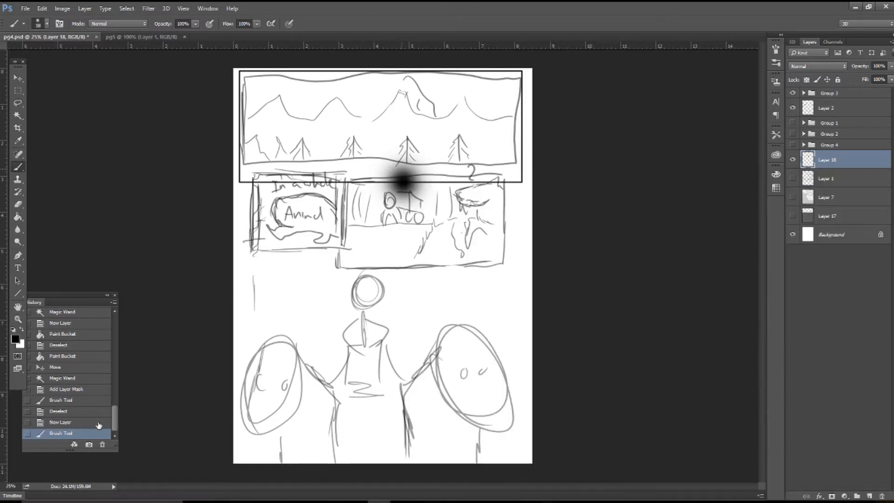
right_click(412, 173)
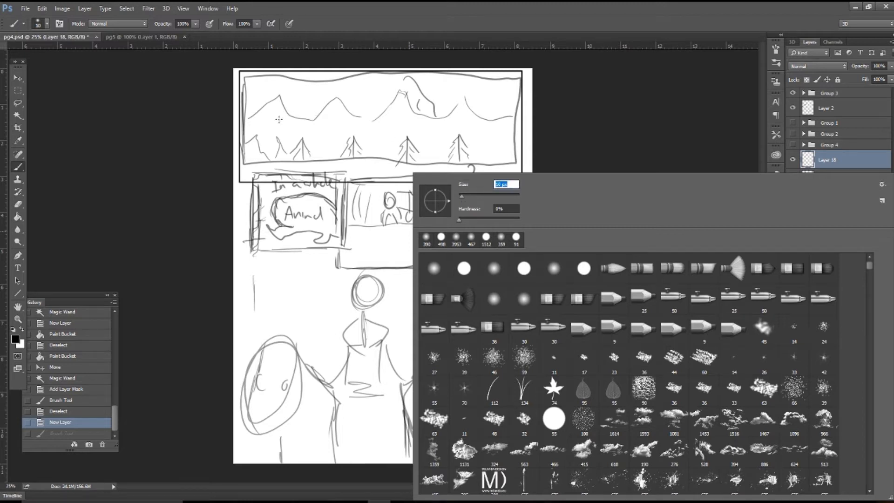
key(Return)
Trace the mountains, pine trees and side border of the upper comic panel with black brush strokes
mouse_move(278, 98)
mouse_down()
mouse_move(270, 103)
mouse_move(278, 95)
mouse_move(289, 115)
mouse_move(308, 122)
mouse_move(331, 97)
mouse_move(364, 117)
mouse_move(330, 95)
mouse_move(304, 123)
mouse_up()
mouse_move(294, 112)
mouse_down()
mouse_move(276, 95)
mouse_move(245, 117)
mouse_move(247, 165)
mouse_move(260, 143)
mouse_move(255, 135)
mouse_move(264, 158)
mouse_move(259, 148)
mouse_move(289, 161)
mouse_move(301, 145)
mouse_move(317, 160)
mouse_up()
mouse_move(353, 135)
mouse_down()
mouse_move(342, 159)
mouse_move(364, 159)
mouse_move(353, 151)
mouse_move(360, 163)
mouse_up()
drag(404, 136, 397, 155)
drag(404, 137, 419, 160)
mouse_move(383, 115)
mouse_down()
mouse_move(394, 106)
mouse_move(435, 121)
mouse_up()
mouse_move(438, 121)
mouse_down()
mouse_move(460, 96)
mouse_move(494, 120)
mouse_up()
drag(518, 93, 517, 148)
drag(520, 116, 520, 150)
drag(471, 79, 514, 84)
drag(517, 117, 521, 172)
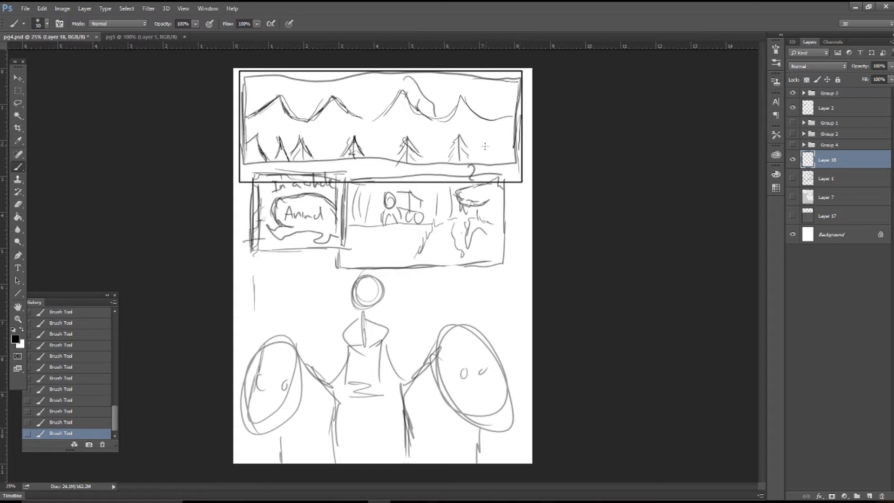
mouse_move(459, 140)
mouse_down()
mouse_move(450, 164)
mouse_move(476, 161)
mouse_up()
Sketch a giant forearm and open hand rising from between the mountains in the upper panel
drag(433, 83, 429, 91)
mouse_move(433, 135)
mouse_down()
mouse_move(452, 124)
mouse_move(432, 130)
mouse_move(432, 104)
mouse_move(450, 100)
mouse_move(453, 122)
mouse_move(433, 106)
mouse_move(432, 134)
mouse_up()
drag(450, 102, 454, 125)
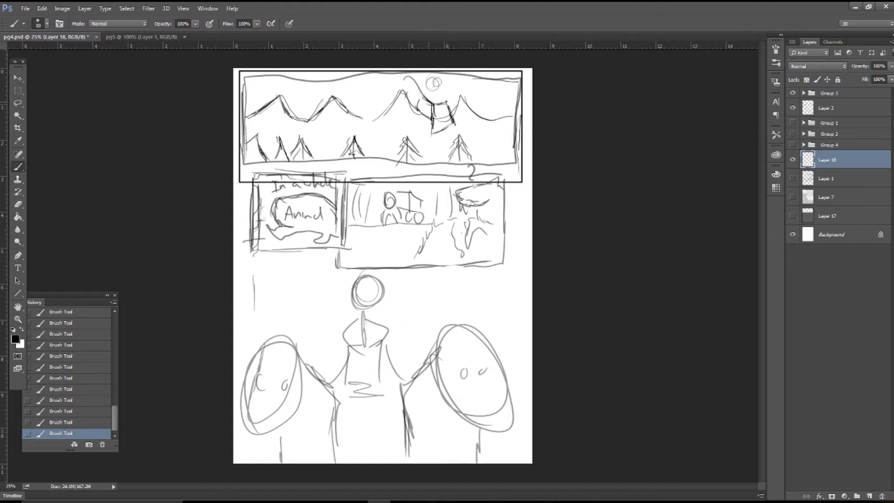
mouse_move(423, 96)
mouse_down()
mouse_move(419, 84)
mouse_move(450, 85)
mouse_move(447, 101)
mouse_move(436, 83)
mouse_up()
mouse_move(447, 83)
mouse_down()
mouse_move(450, 70)
mouse_move(461, 72)
mouse_move(454, 88)
mouse_up()
mouse_move(446, 124)
mouse_down()
mouse_move(456, 132)
mouse_move(427, 141)
mouse_move(437, 124)
mouse_move(460, 124)
mouse_up()
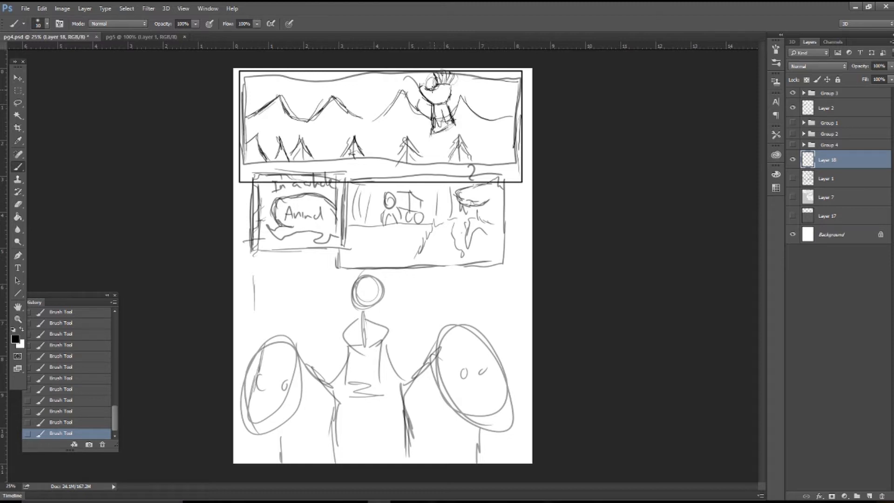
mouse_move(434, 90)
mouse_down()
mouse_move(437, 97)
mouse_move(456, 80)
mouse_up()
drag(459, 86, 489, 83)
drag(422, 83, 434, 84)
Switch through VUE to the DAZ Studio window containing the posed mountain figure
click(425, 500)
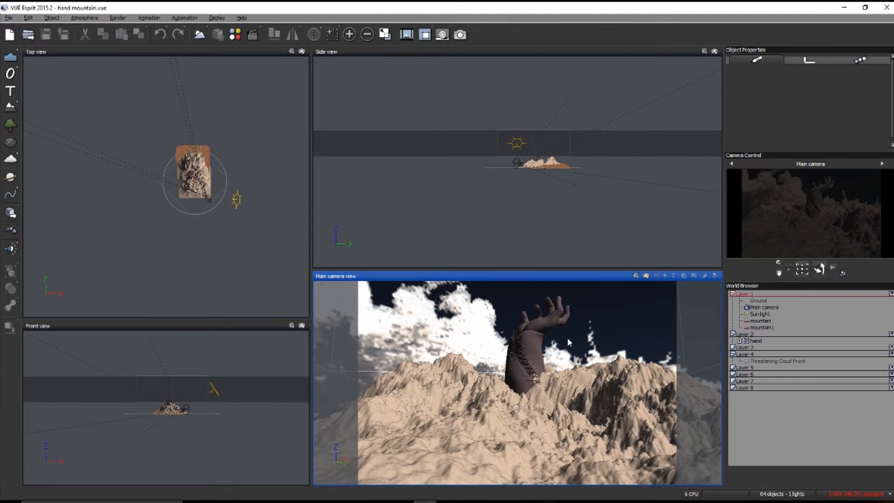
click(402, 501)
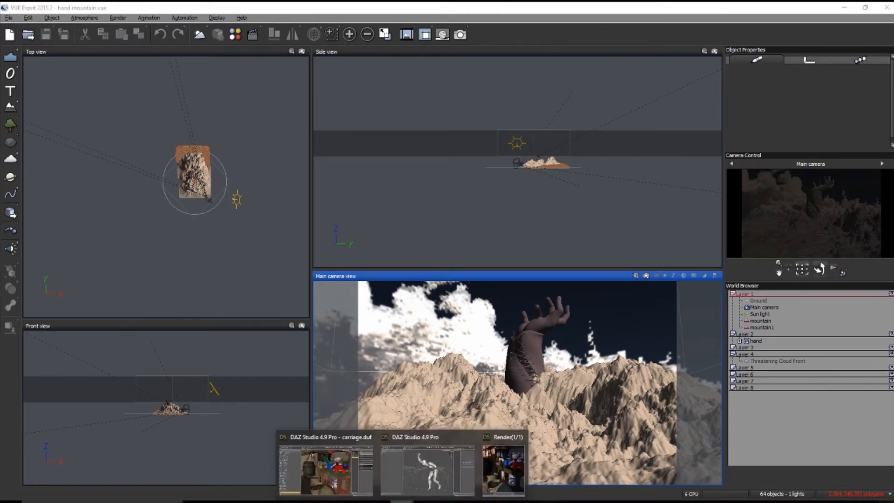
click(410, 474)
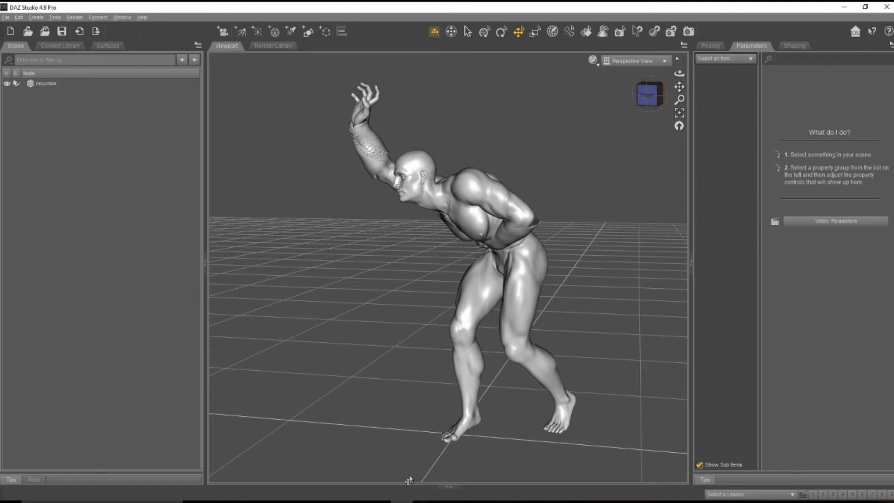
Examine the mountain figure's raised arm and crouched pose from several viewing angles
click(650, 94)
drag(649, 95, 620, 111)
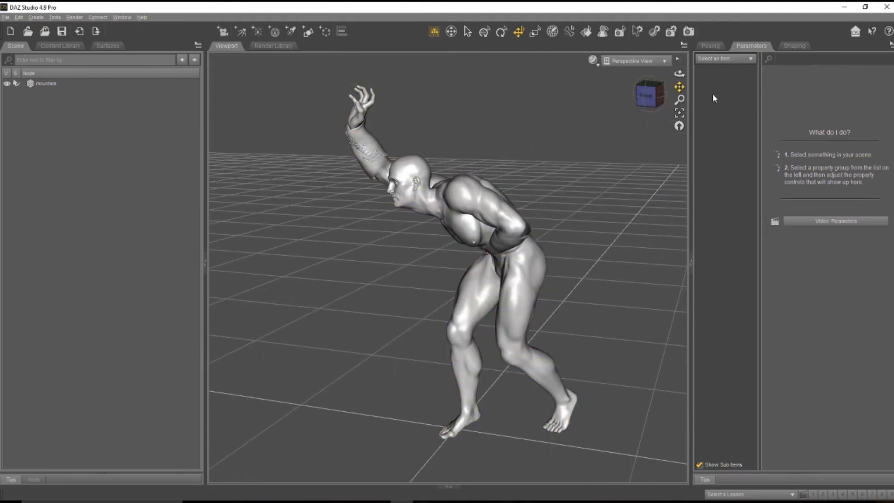
click(646, 95)
click(474, 215)
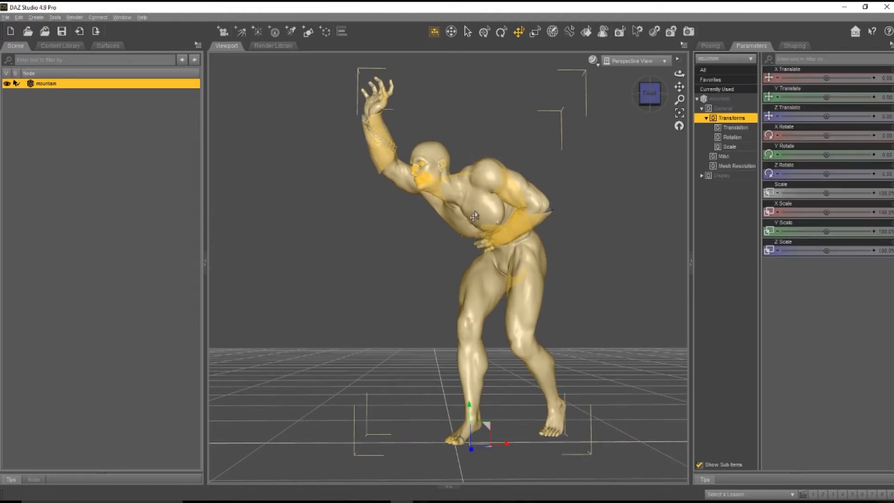
click(527, 232)
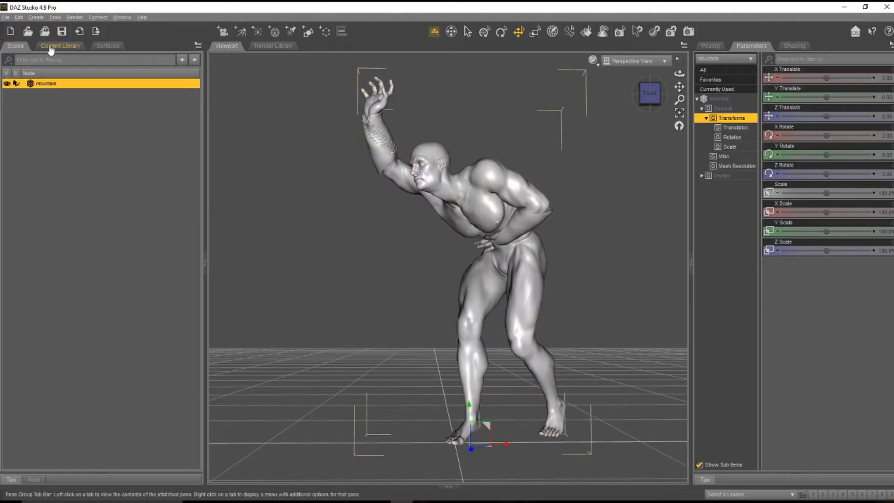
drag(652, 92, 645, 112)
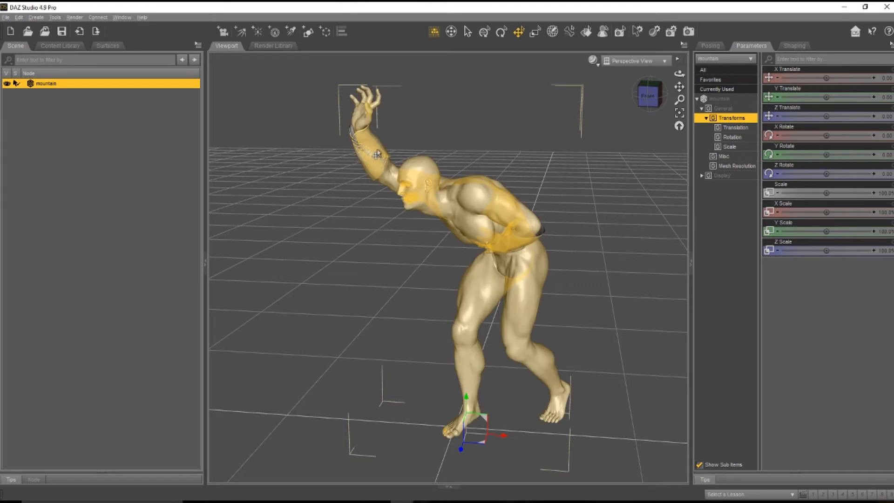
click(651, 98)
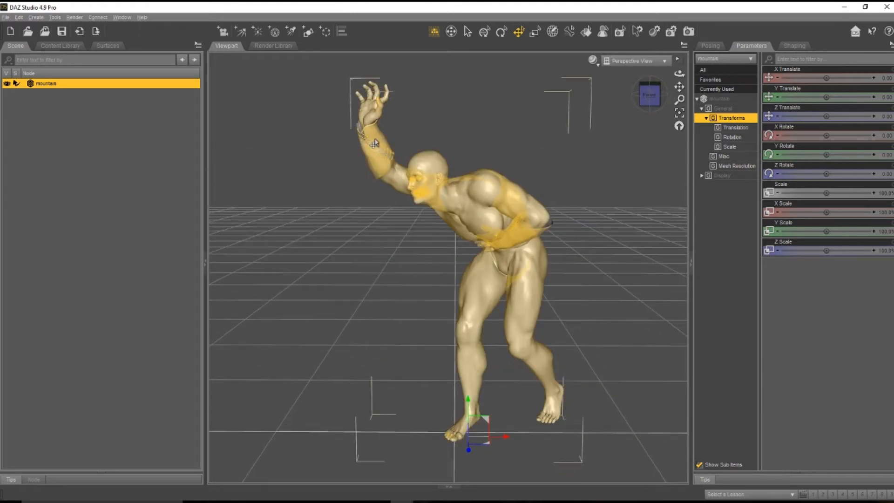
mouse_move(650, 95)
mouse_down()
mouse_move(656, 91)
mouse_move(651, 95)
mouse_up()
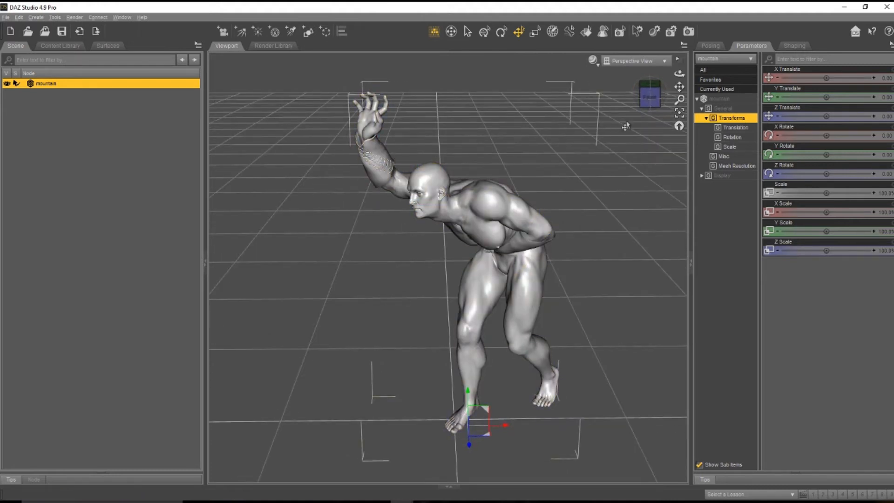
drag(654, 100, 648, 111)
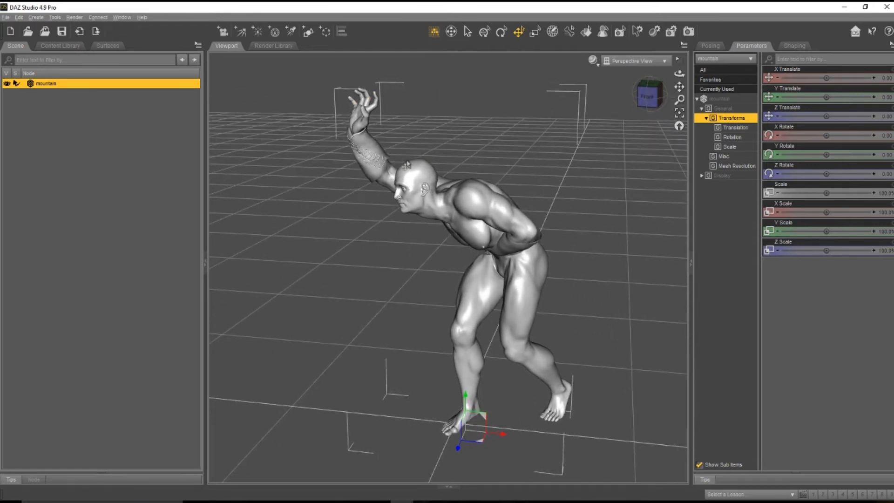
drag(648, 99, 649, 96)
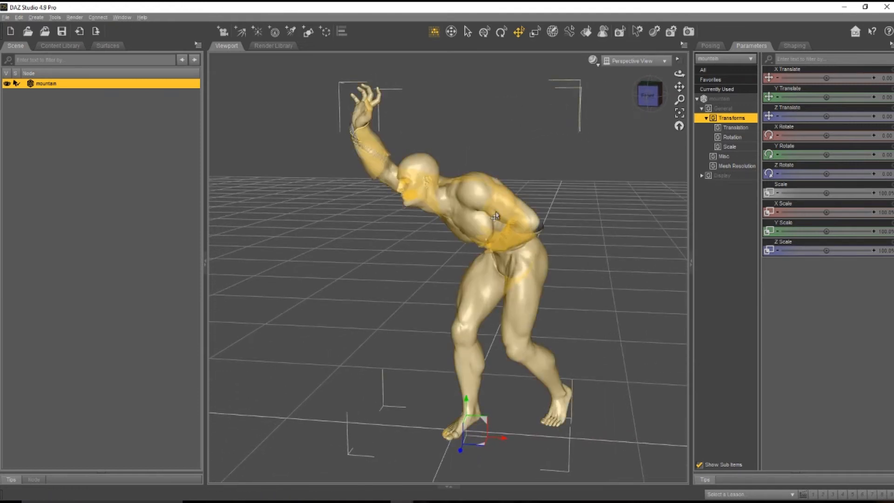
click(658, 96)
mouse_move(651, 96)
mouse_down()
mouse_move(639, 97)
mouse_move(655, 96)
mouse_up()
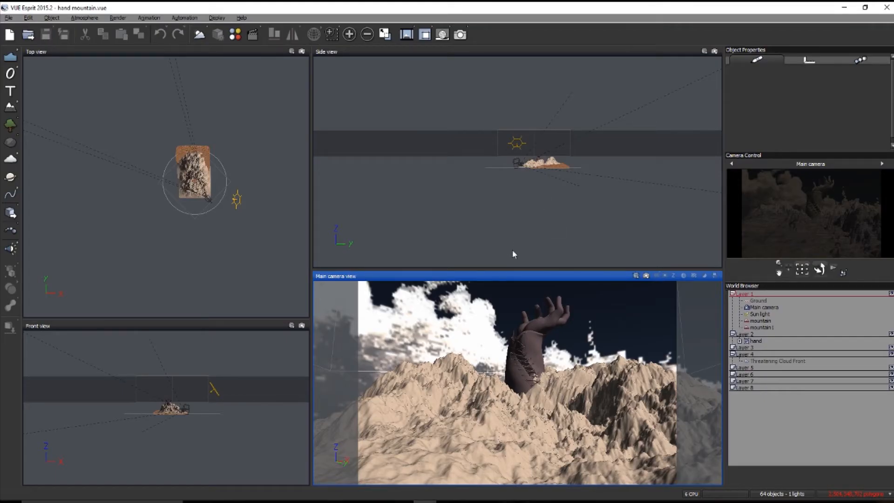
Switch to the hand mountain scene in VUE and examine its terrain and raised hand at different zoom levels
scroll(556, 189, down, 4)
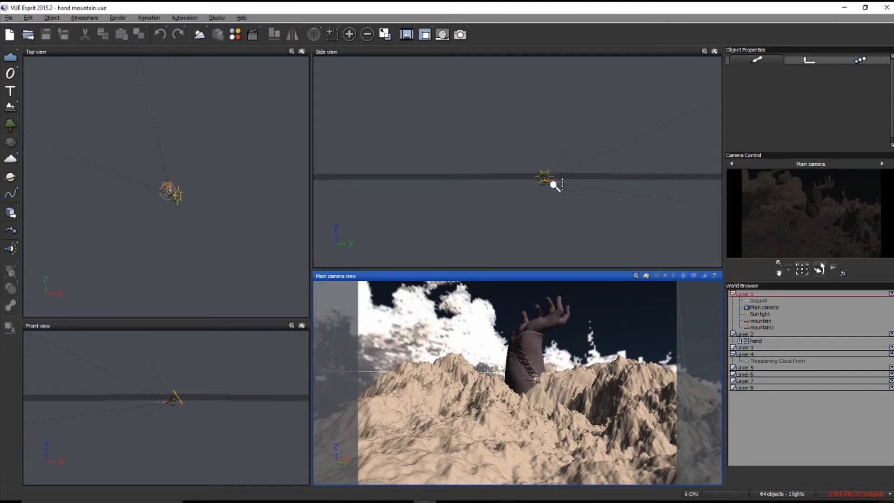
scroll(554, 185, up, 5)
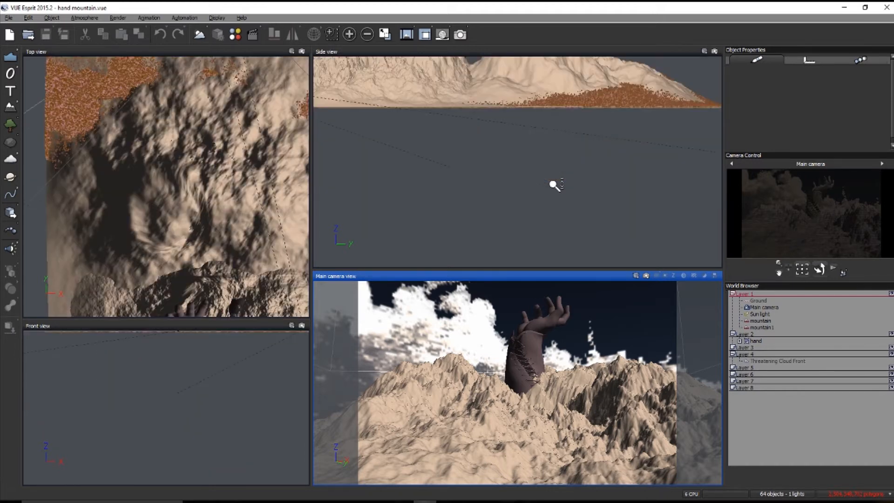
scroll(594, 361, down, 3)
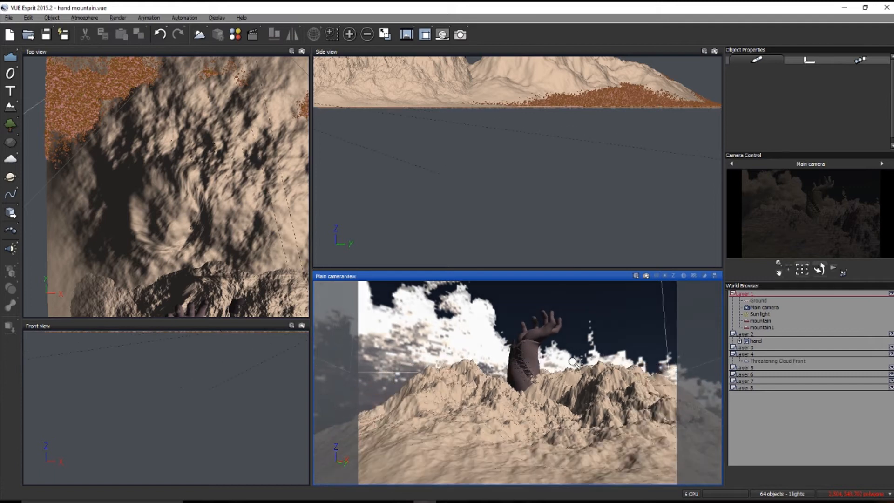
Select the hand mesh in the scene and examine the whole figure hidden beneath the mountain terrain
double_click(530, 356)
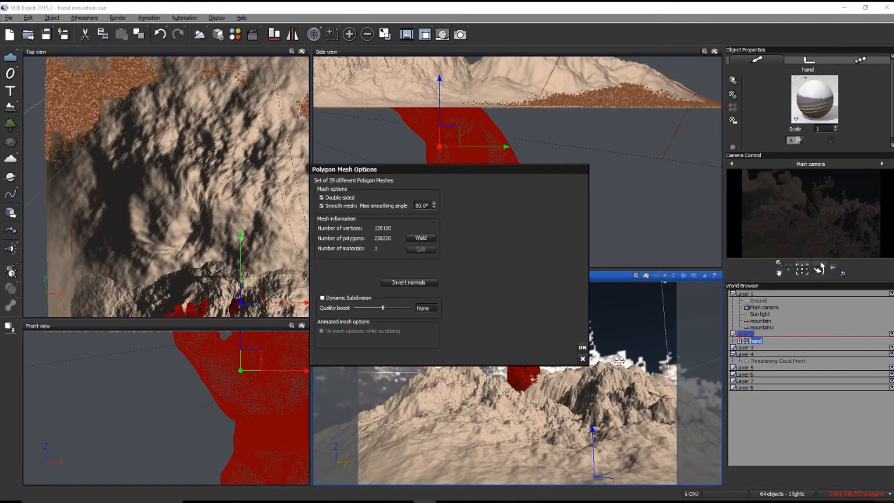
click(583, 362)
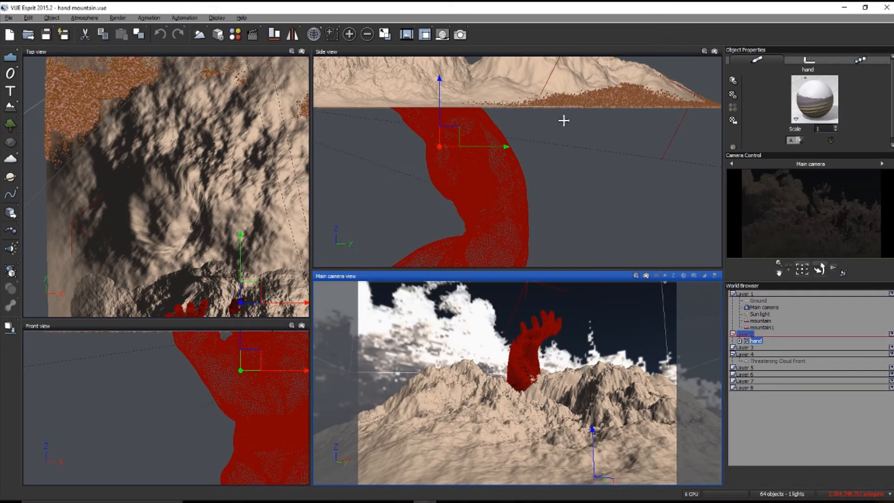
scroll(566, 194, down, 3)
scroll(566, 193, down, 3)
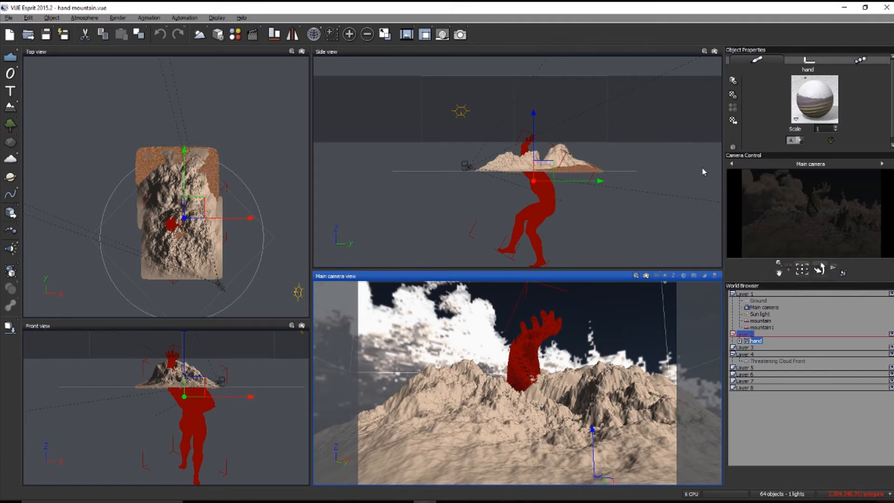
Switch to DAZ Studio and replace the mountain figure's scene with a new empty one
click(845, 9)
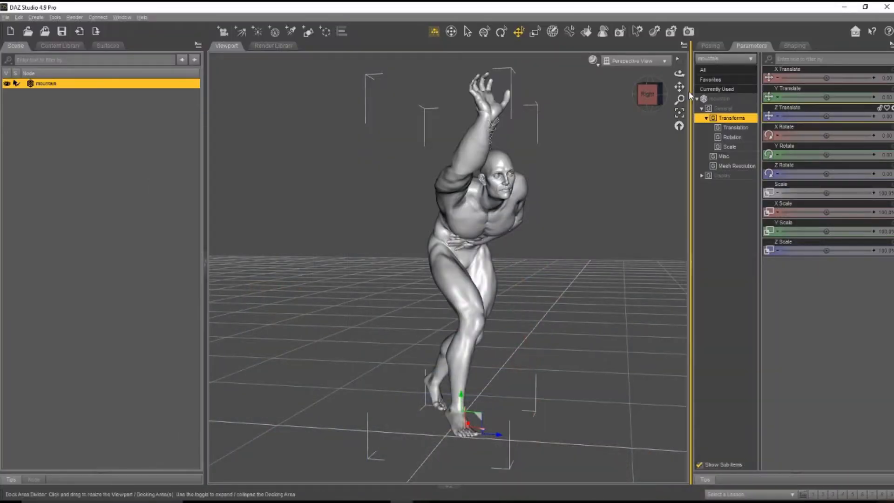
click(6, 17)
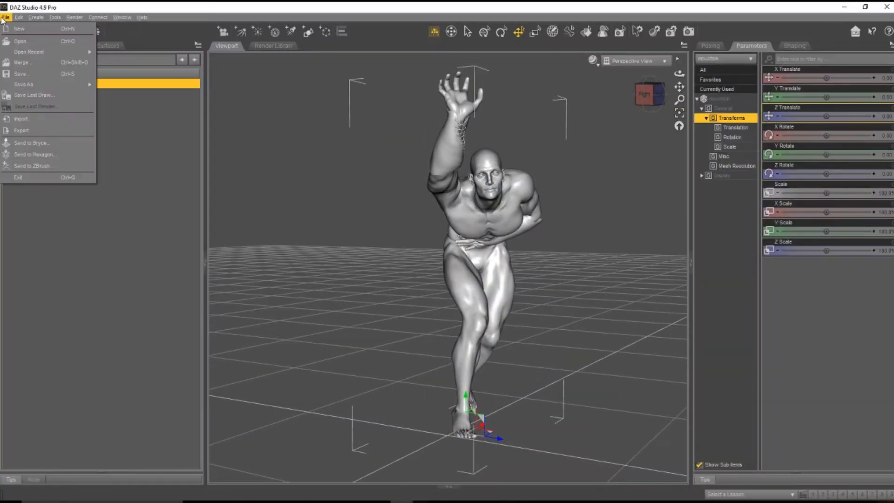
click(49, 32)
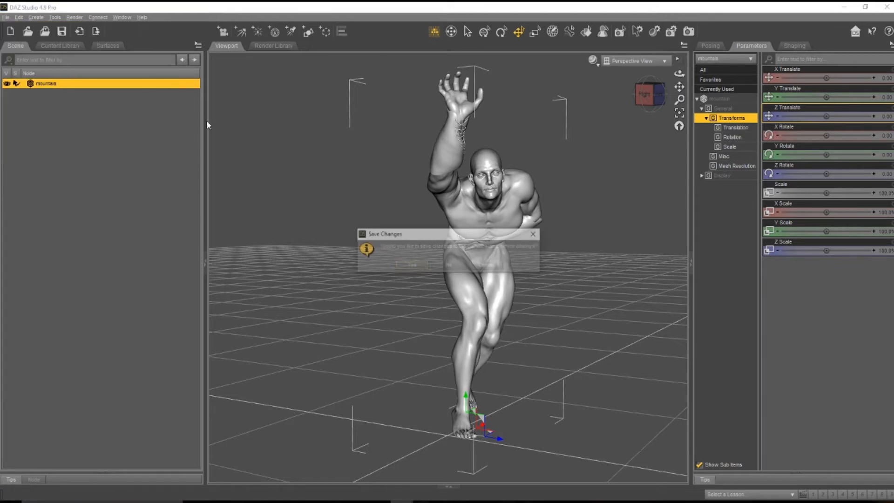
click(443, 267)
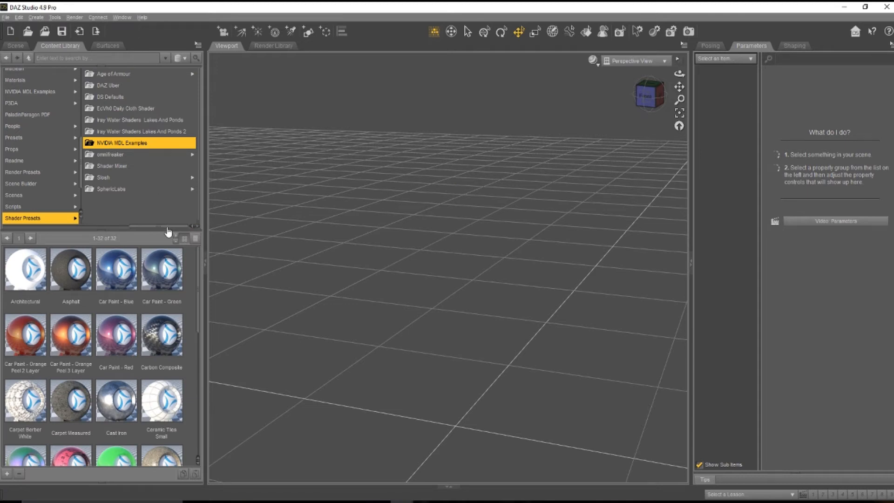
Load the Svengar Character from the Genesis 2 Male characters into the empty scene
drag(167, 225, 125, 226)
scroll(93, 142, up, 1)
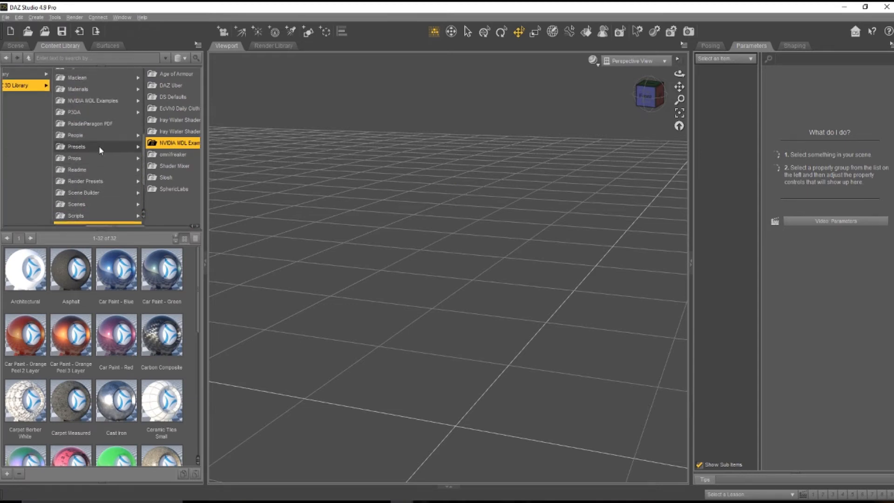
click(96, 137)
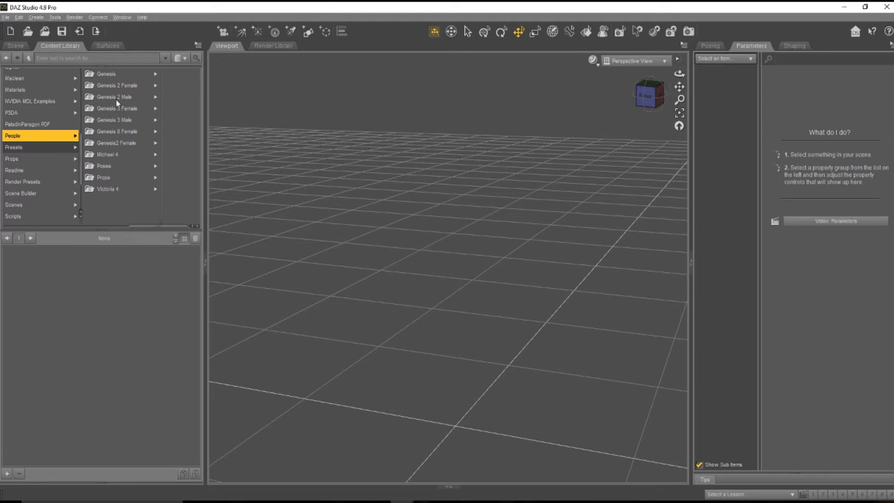
click(116, 98)
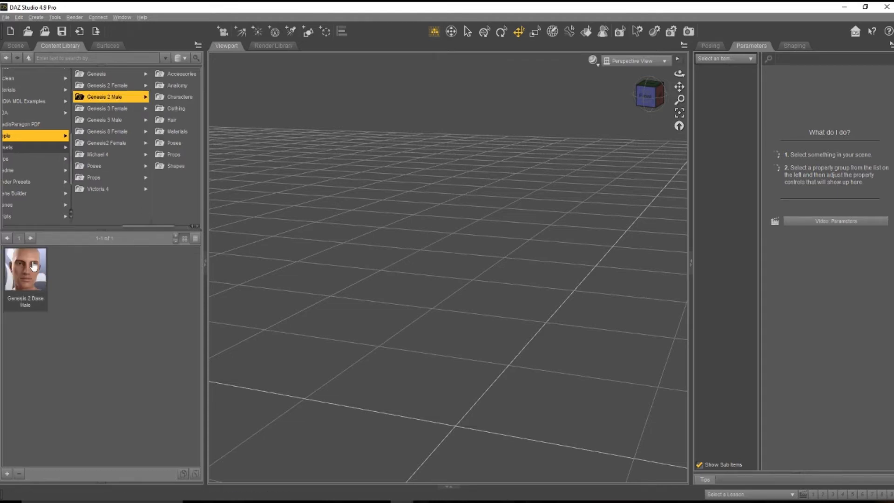
click(175, 97)
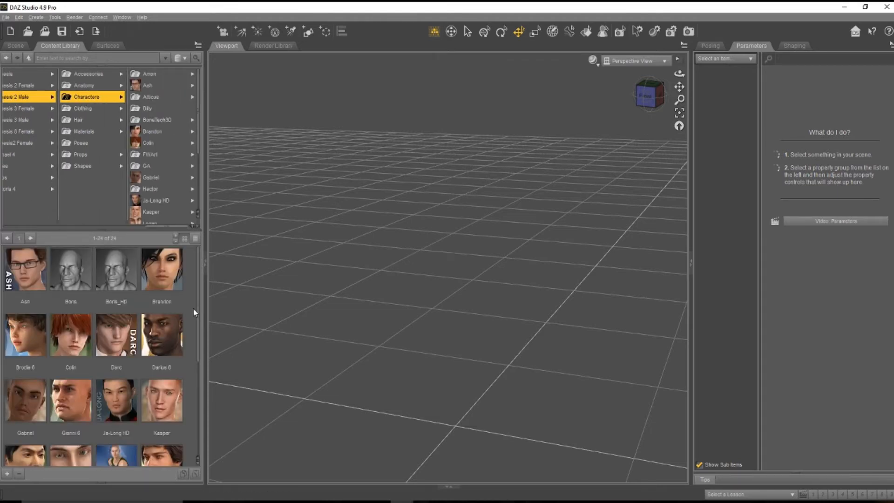
scroll(194, 309, down, 3)
double_click(162, 357)
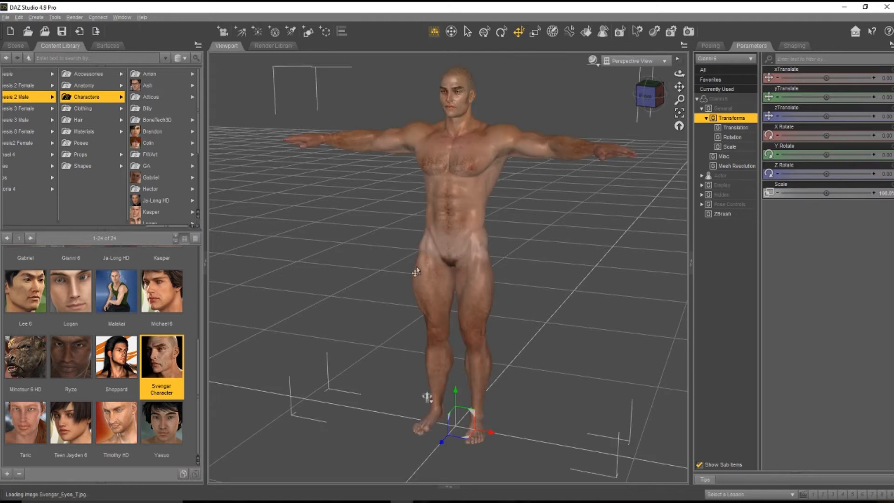
Look through the Genesis 2 Male clothing sets for an outfit that suits the figure
click(97, 108)
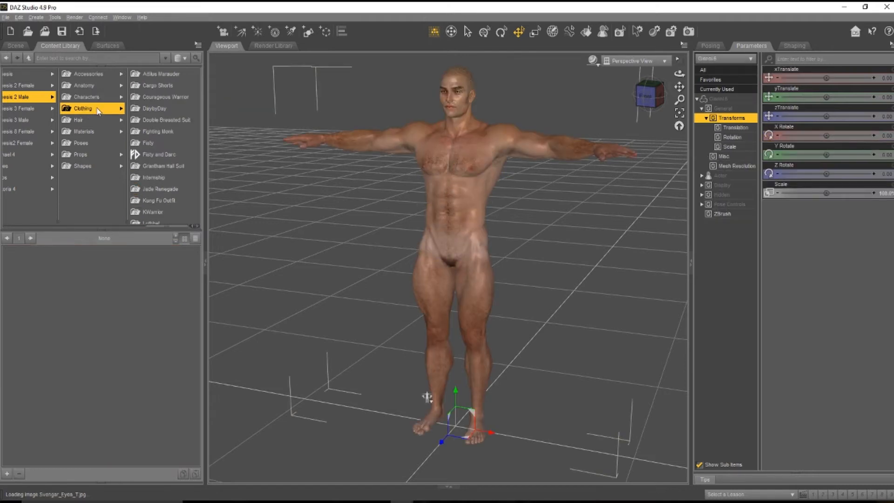
click(149, 109)
click(83, 120)
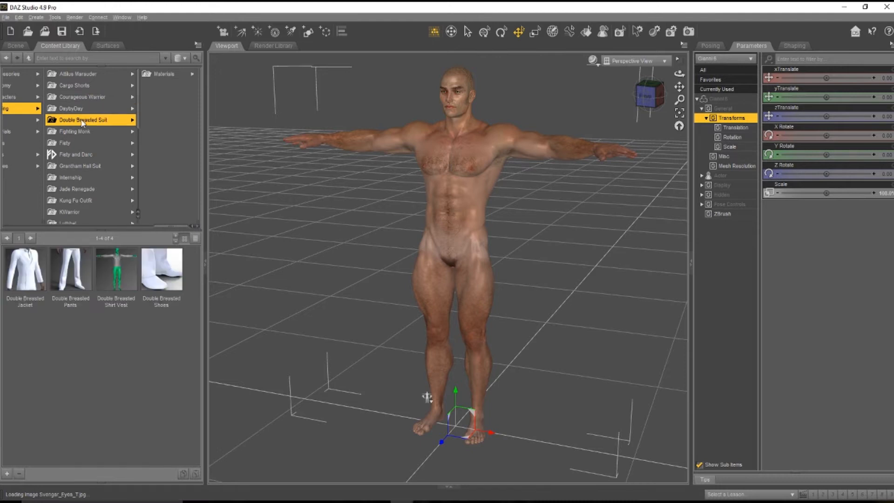
click(74, 154)
click(73, 167)
click(72, 179)
click(71, 189)
click(74, 166)
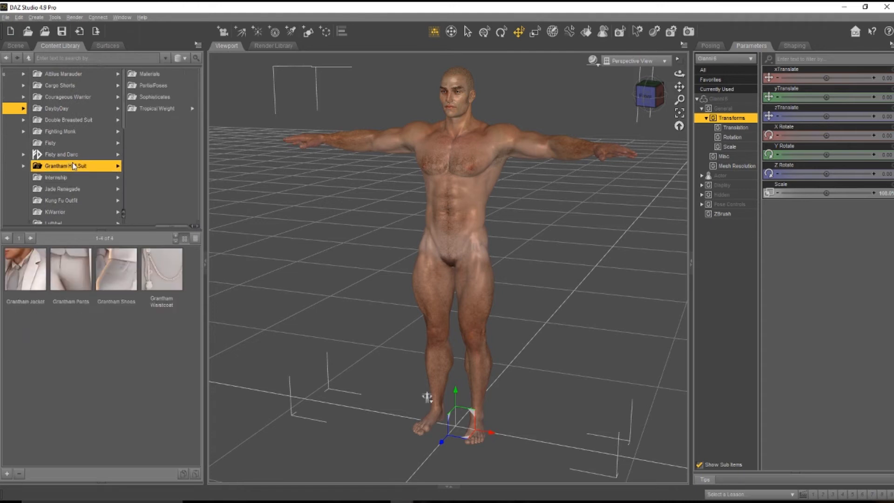
click(73, 120)
click(76, 98)
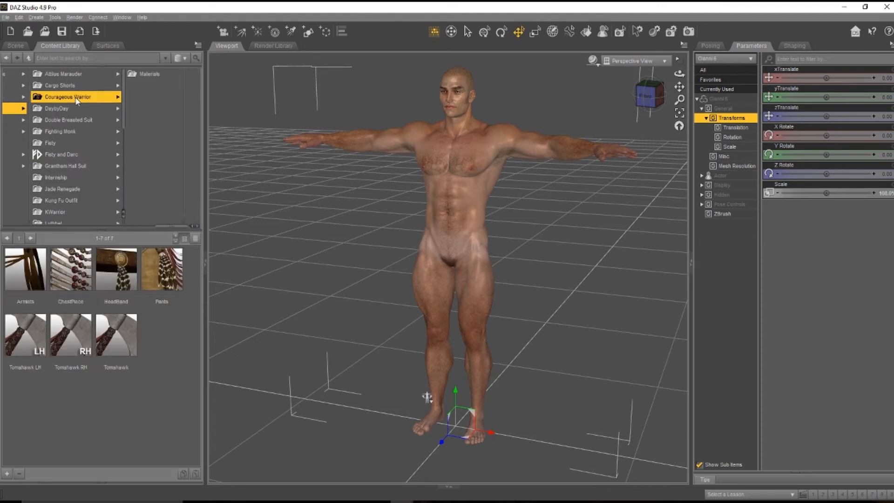
click(77, 86)
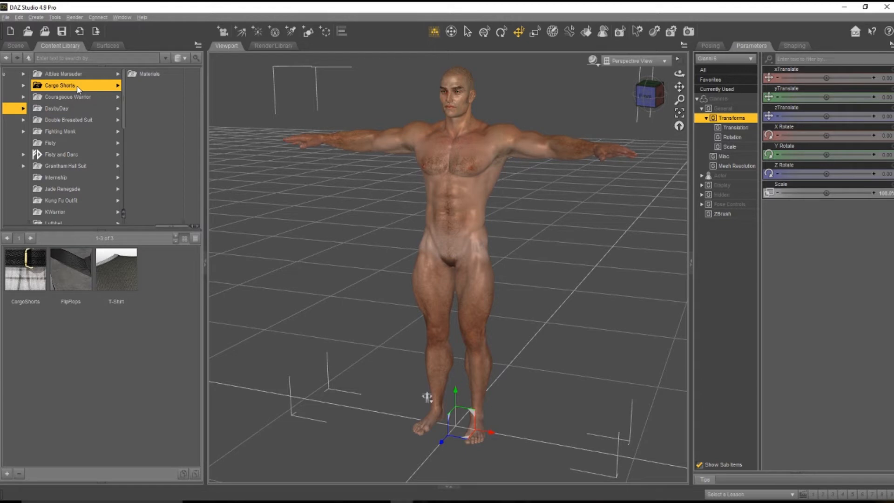
Dress the figure in the Fighting Monk ArmGuards, Pants, ShinGuards and BeltSash
click(72, 121)
click(71, 131)
double_click(27, 261)
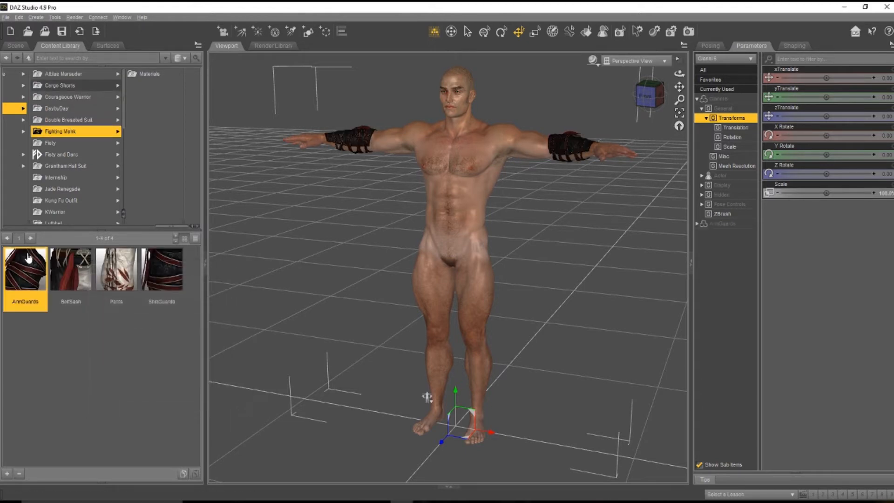
double_click(114, 270)
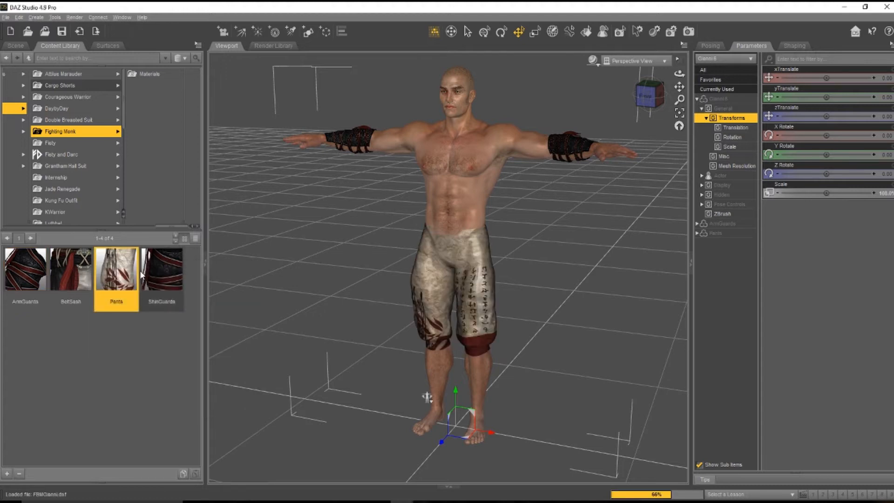
double_click(160, 275)
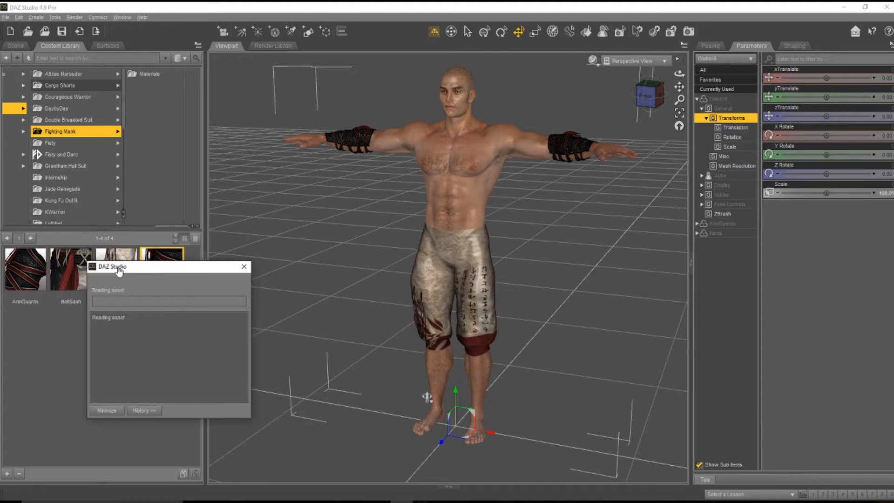
double_click(76, 269)
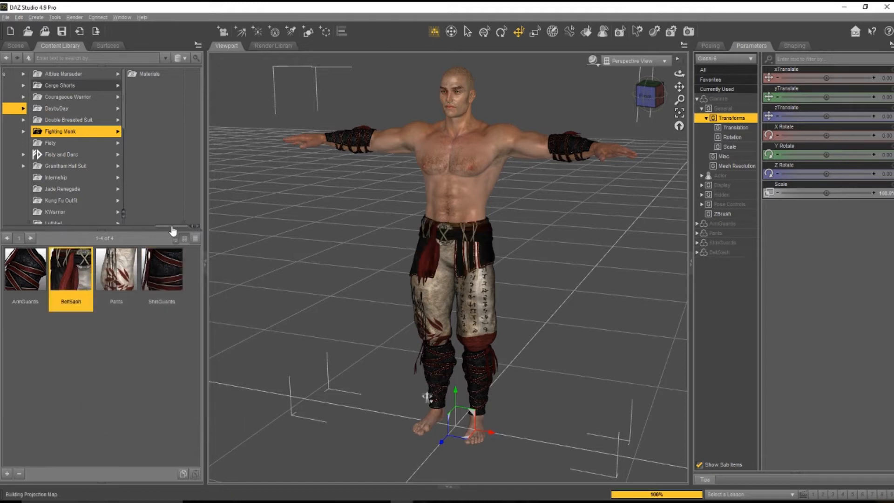
Apply the Male Gun 01 pose from the BasicMale poses to the figure and view it from the front
drag(171, 227, 121, 228)
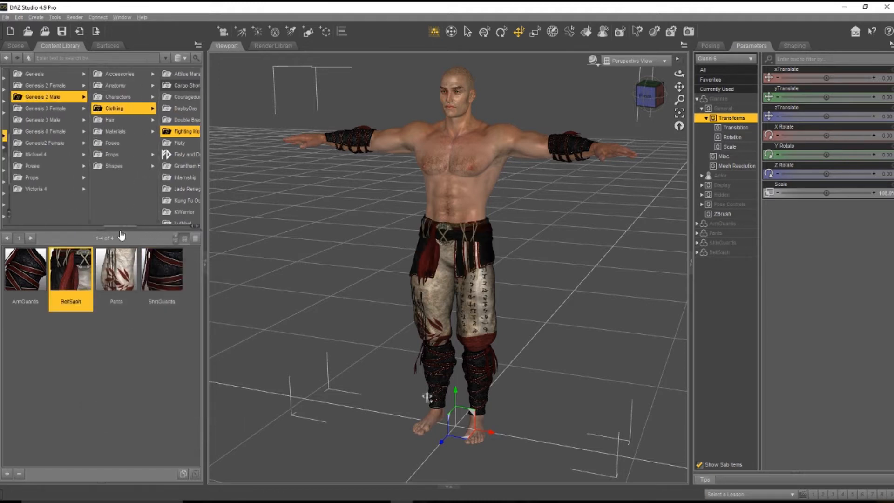
click(119, 144)
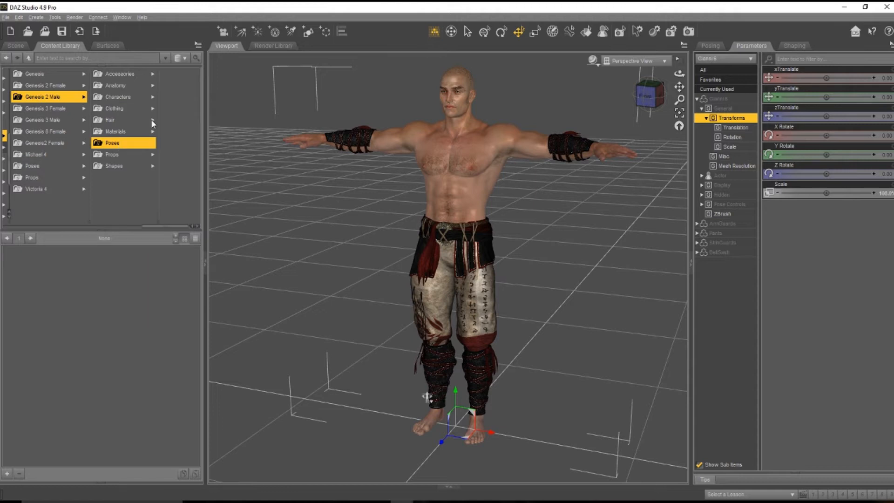
click(46, 167)
click(114, 97)
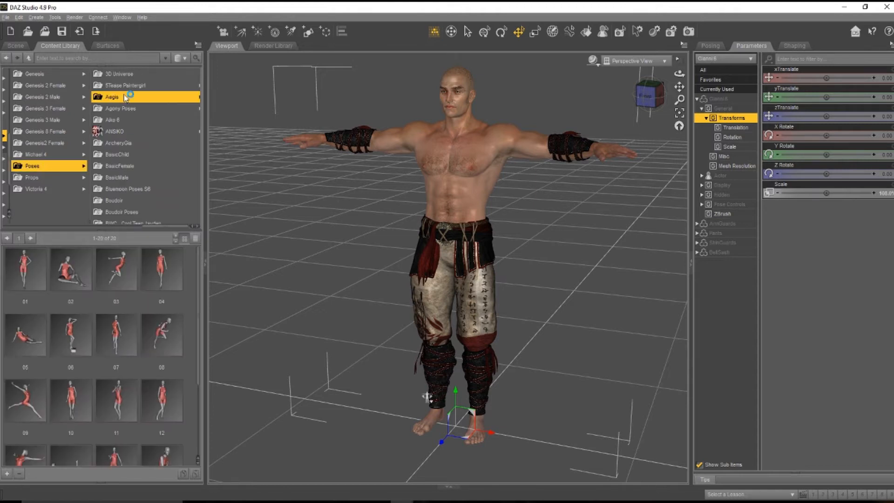
click(85, 108)
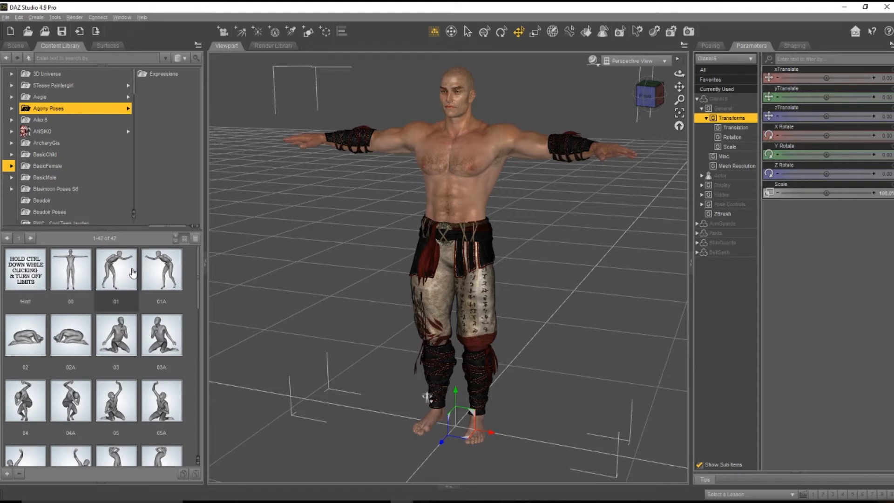
click(45, 177)
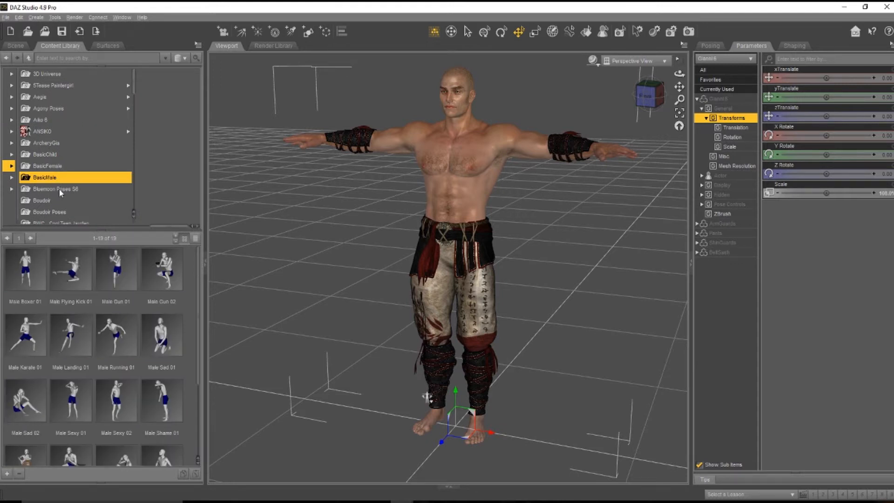
double_click(132, 263)
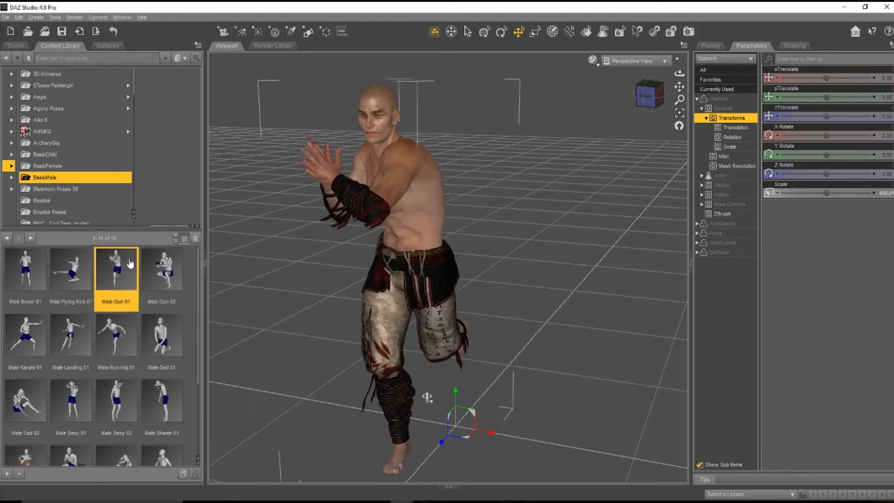
click(646, 96)
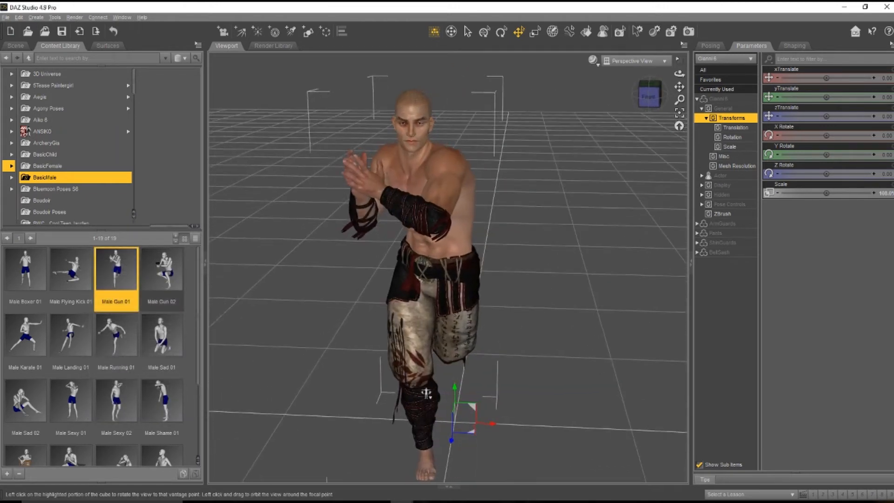
Inspect the Gianni 6 figure's bones and clothing in the scene hierarchy, and collapse its node
click(23, 46)
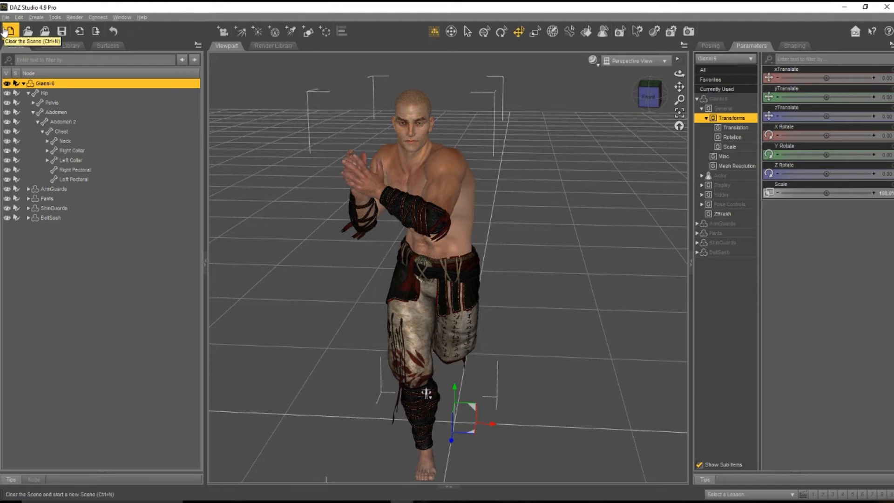
click(24, 84)
click(23, 83)
click(58, 45)
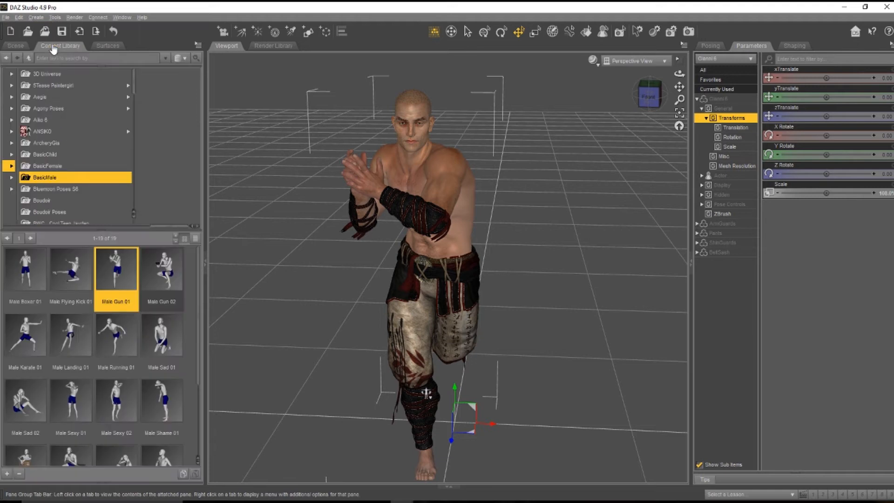
click(15, 45)
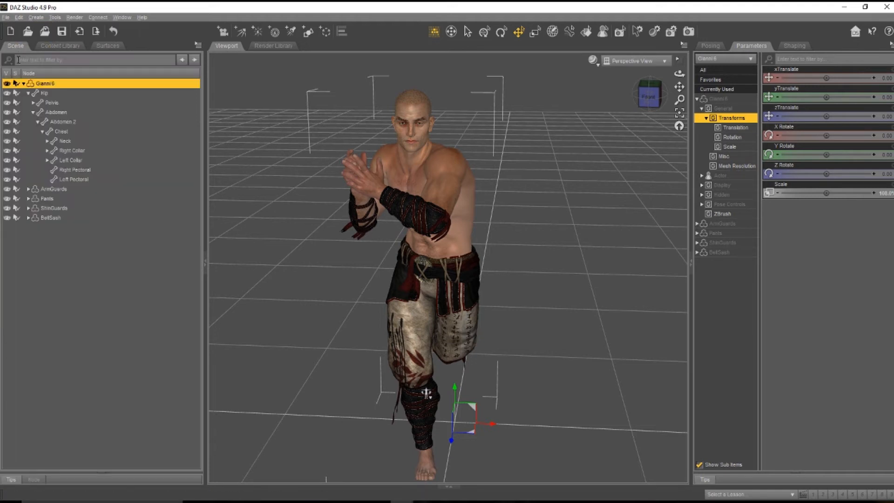
click(24, 83)
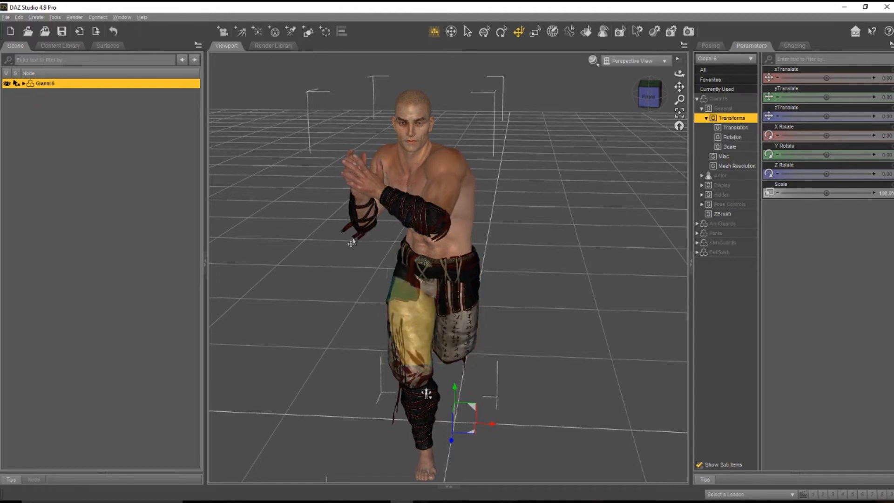
Hide the Gianni 6 figure and its ArmGuards, Pants and ShinGuards individually in the scene hierarchy
click(7, 85)
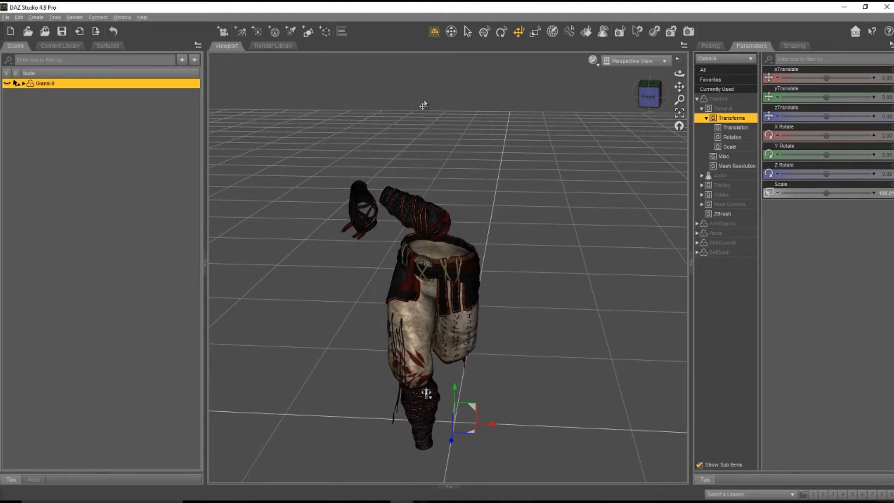
click(23, 84)
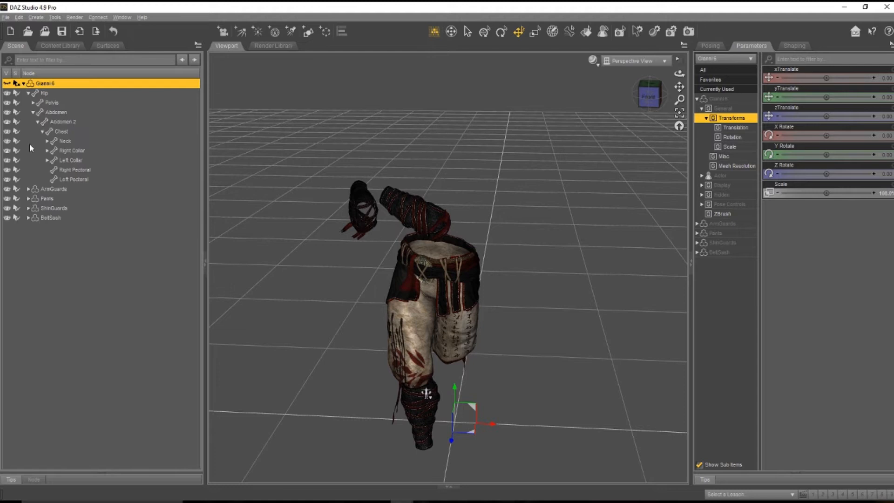
click(7, 189)
click(7, 198)
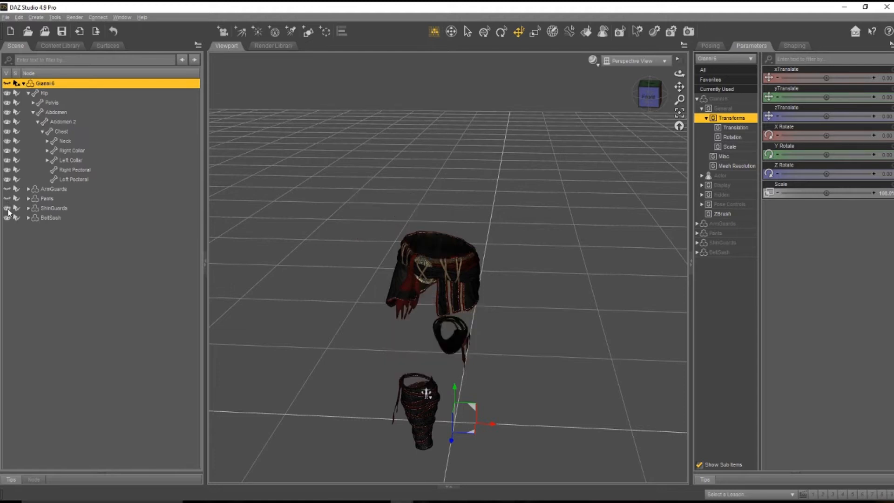
click(7, 208)
click(7, 218)
click(7, 218)
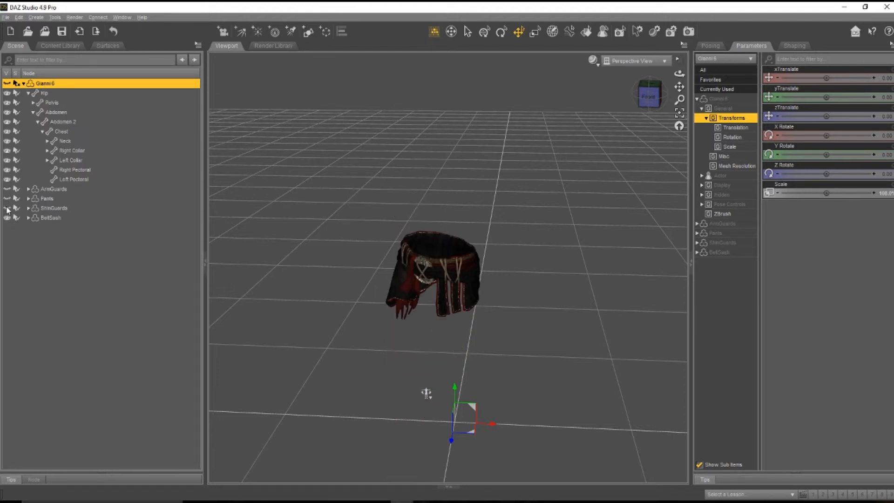
Make the ShinGuards, Pants, ArmGuards and the Gianni 6 figure visible again, and collapse the figure's node
click(7, 208)
click(7, 199)
click(7, 189)
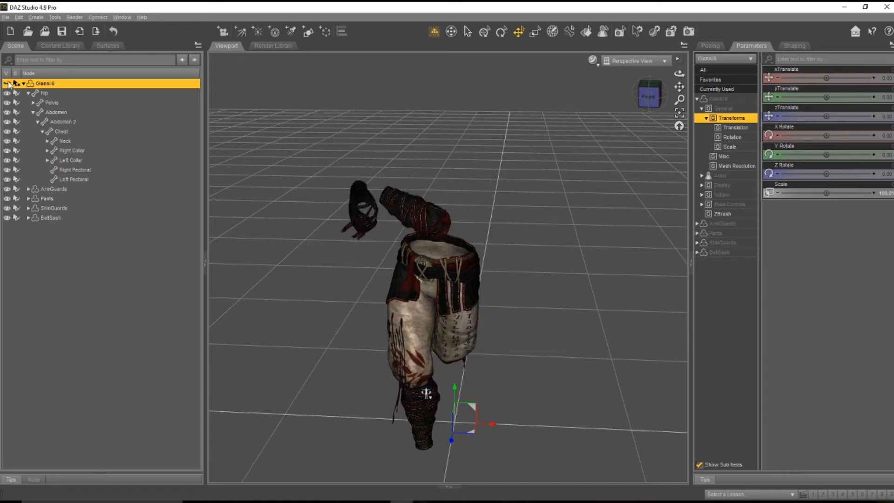
click(7, 83)
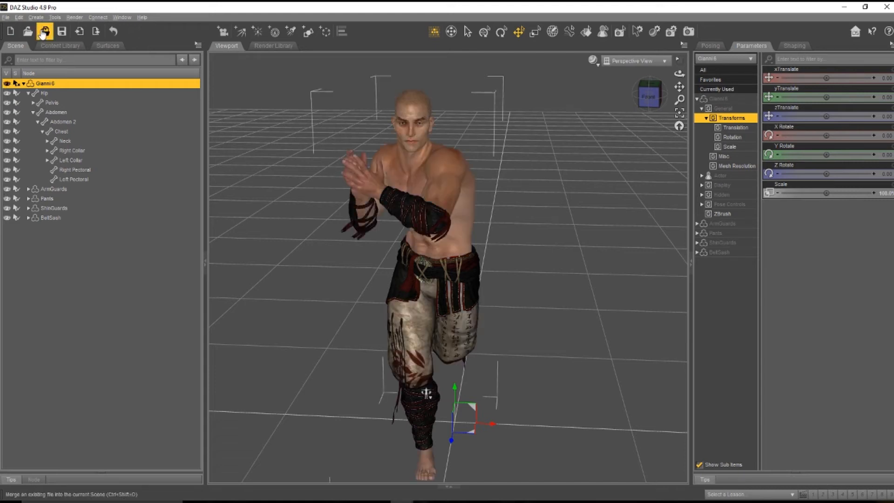
click(24, 83)
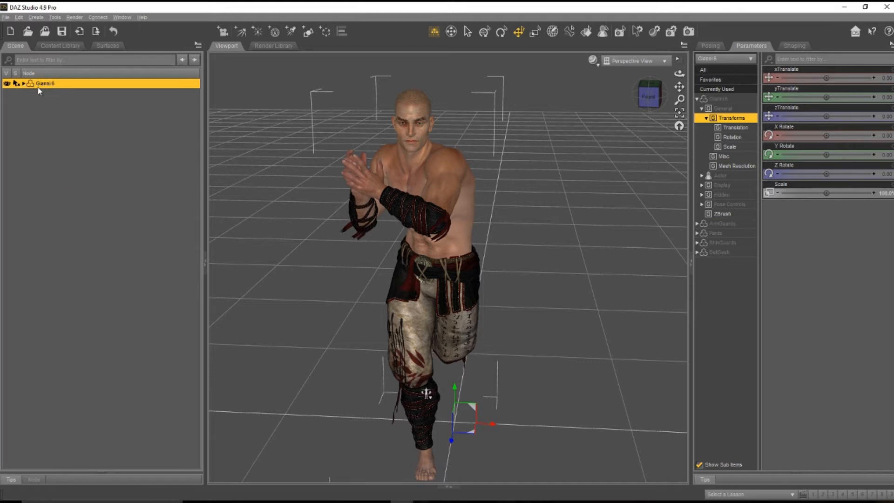
click(24, 83)
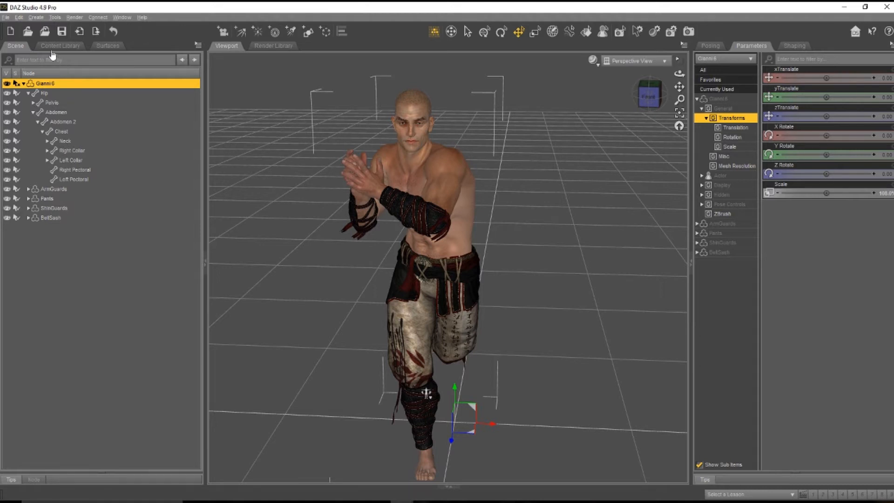
click(36, 17)
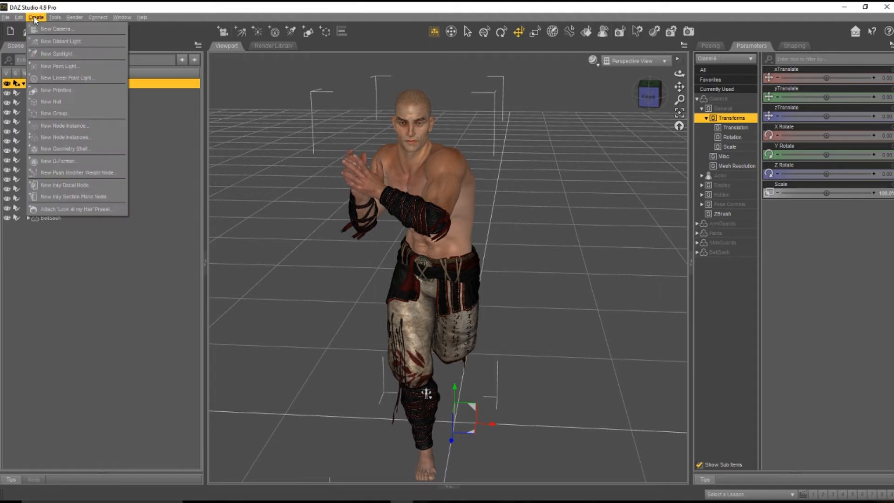
click(55, 114)
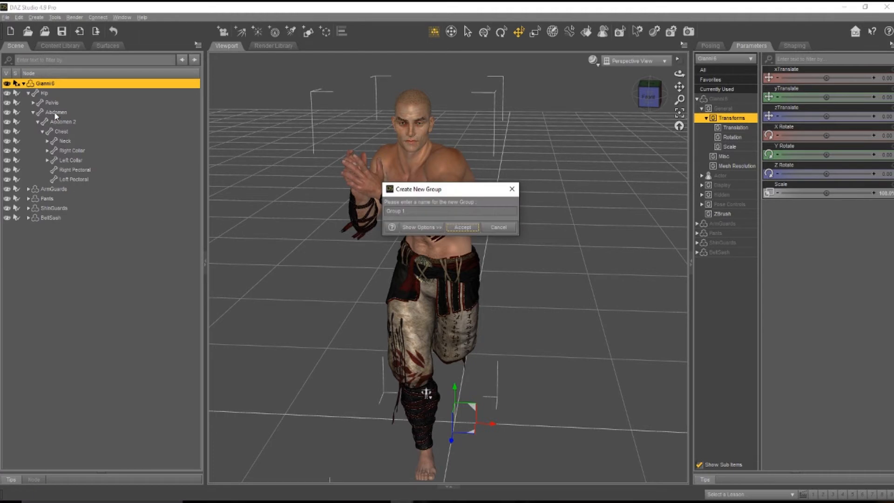
double_click(404, 211)
key(Tab)
key(Return)
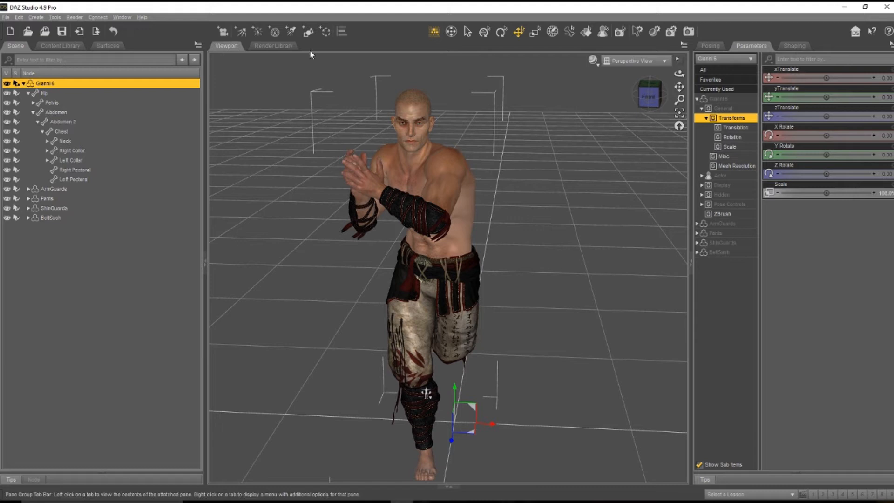
click(24, 83)
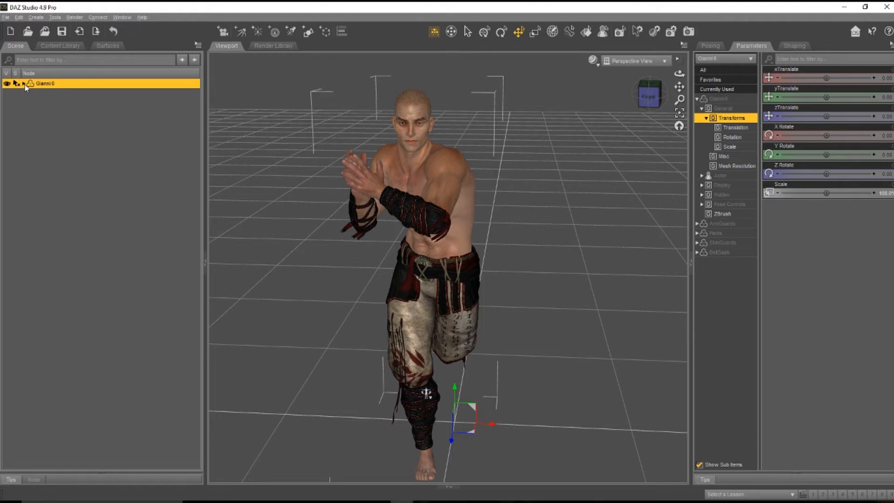
Create a new group named Group 1 containing the Gianni 6 figure, and expand it in the scene hierarchy
click(36, 17)
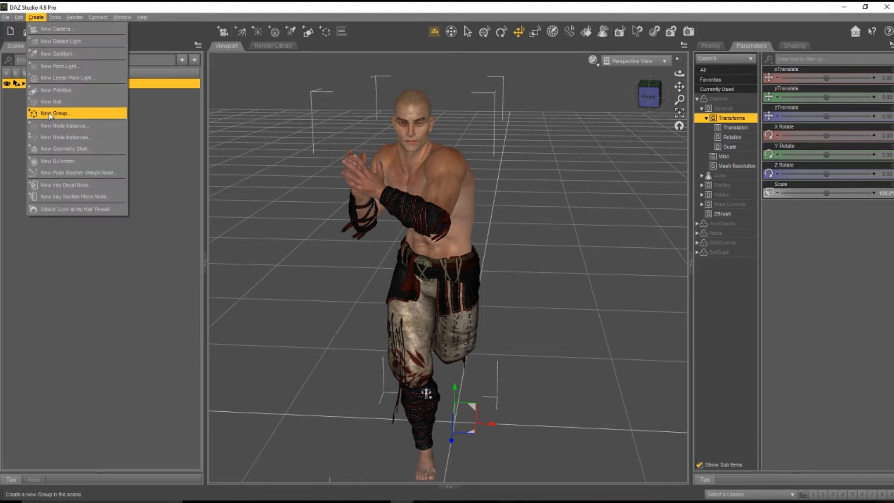
click(51, 114)
click(462, 227)
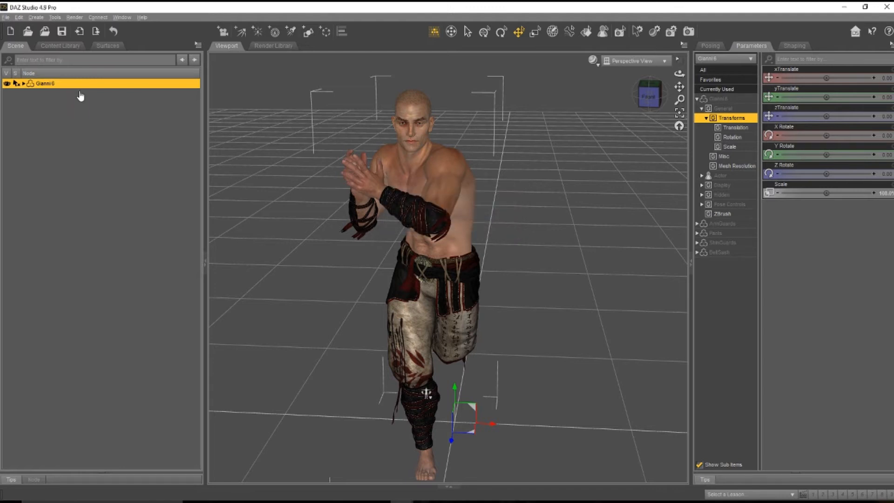
click(25, 84)
click(23, 84)
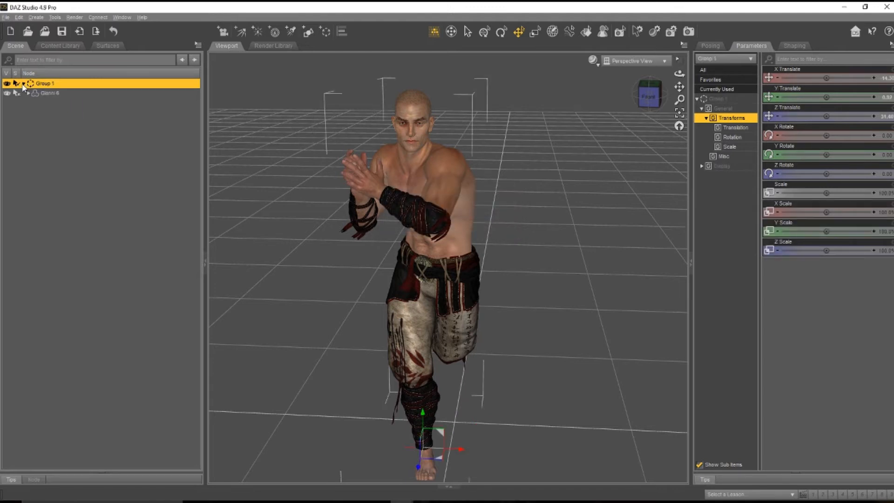
Inspect the Gianni 6 figure's bones and clothing inside Group 1, and collapse the group
double_click(51, 85)
double_click(48, 87)
click(54, 84)
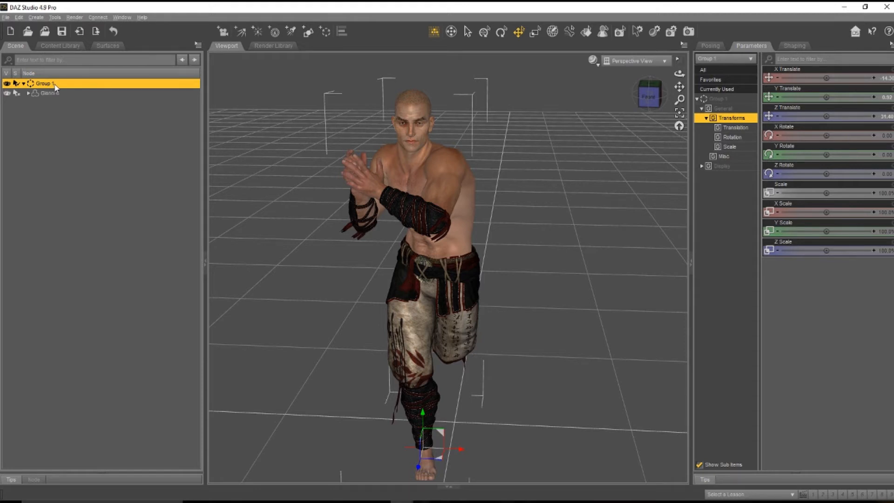
click(28, 93)
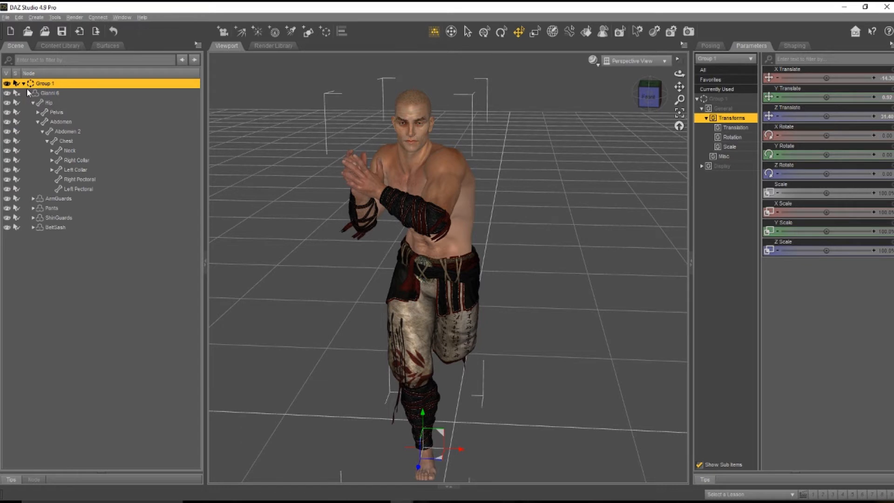
click(23, 84)
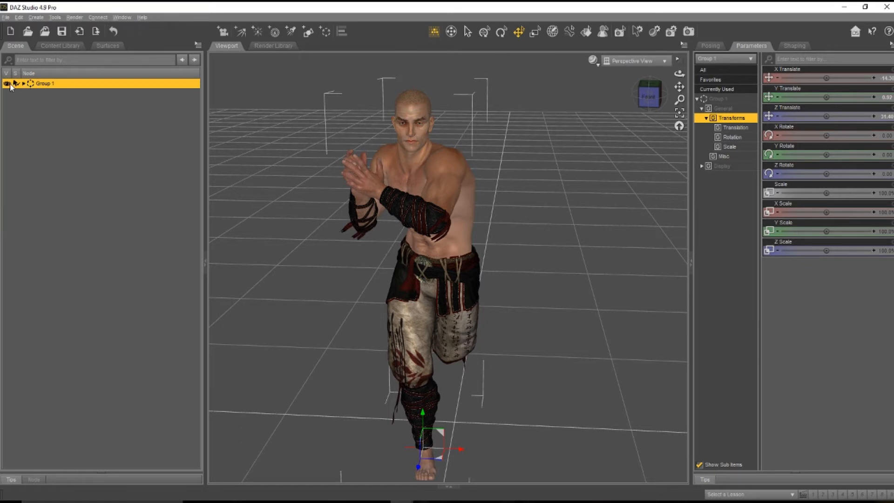
Toggle the visibility of Group 1, and of the ArmGuards and Pants inside it, off and on again
click(7, 83)
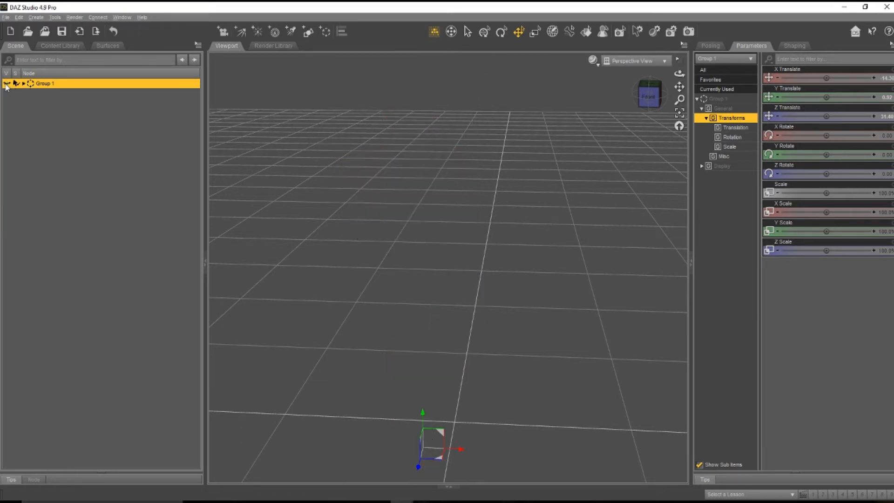
click(7, 83)
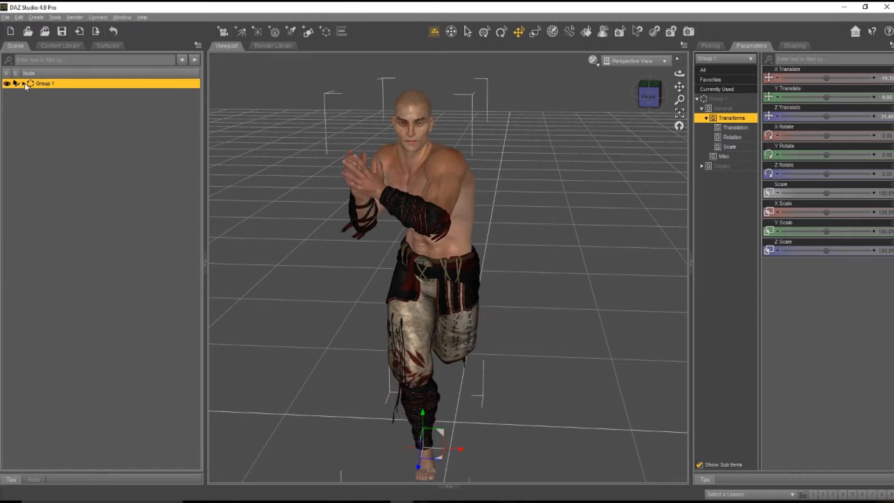
click(23, 83)
click(7, 198)
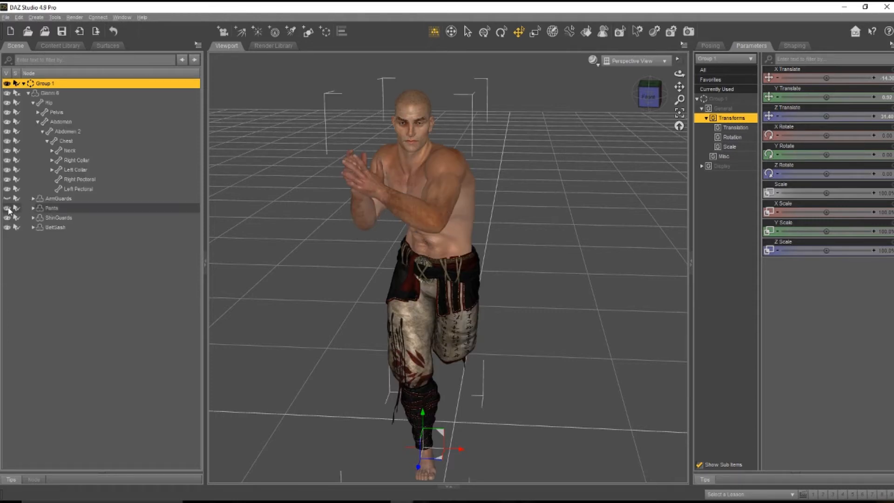
click(8, 208)
click(8, 199)
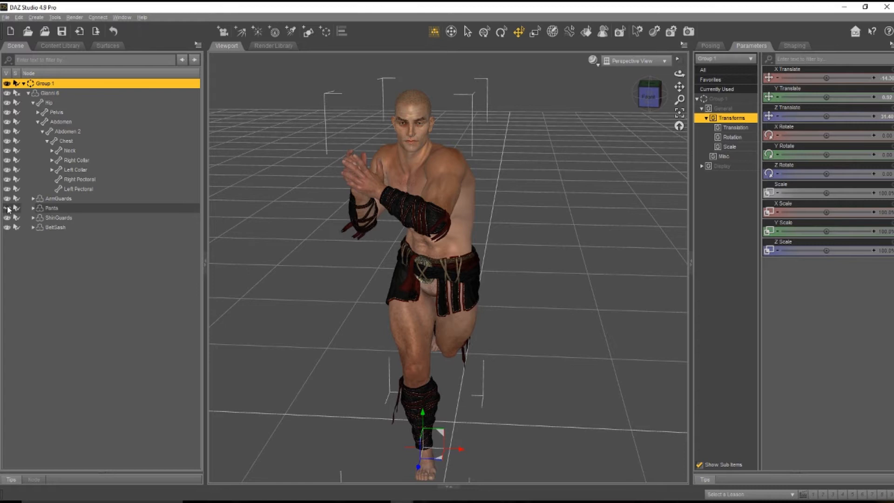
click(7, 208)
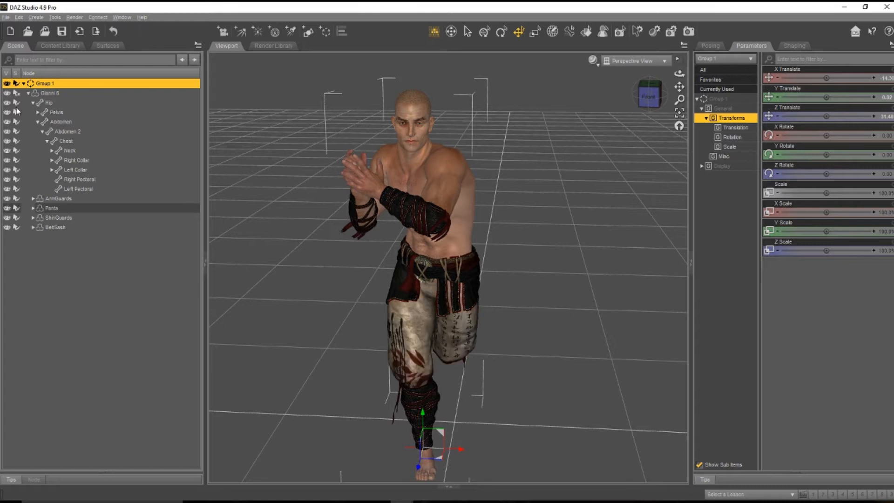
click(6, 84)
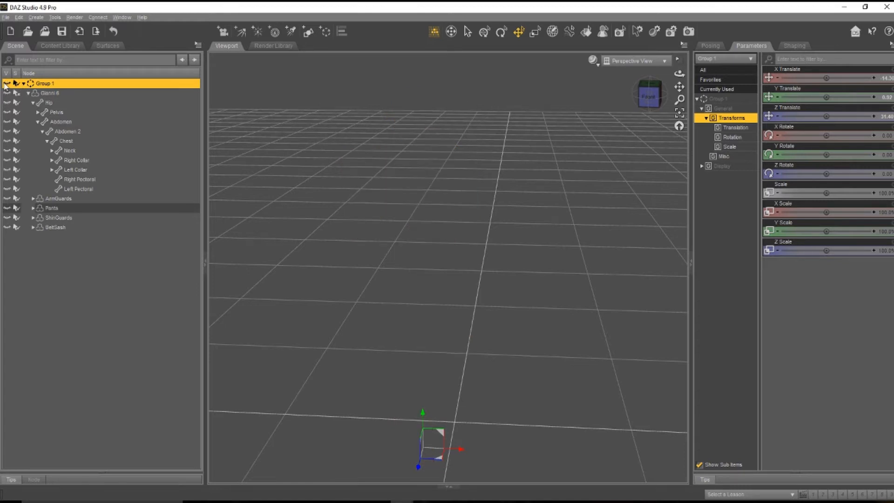
click(7, 83)
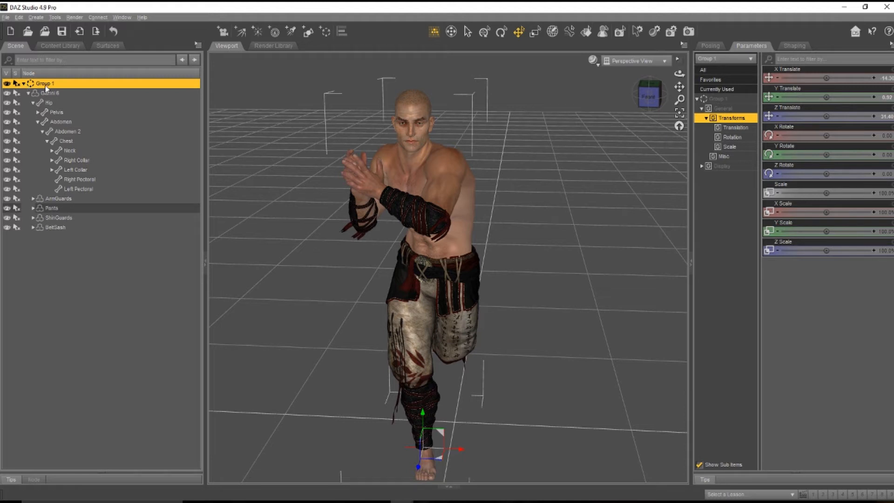
Collapse Group 1, select it as a whole, and view the figure from a slightly angled front view
click(51, 122)
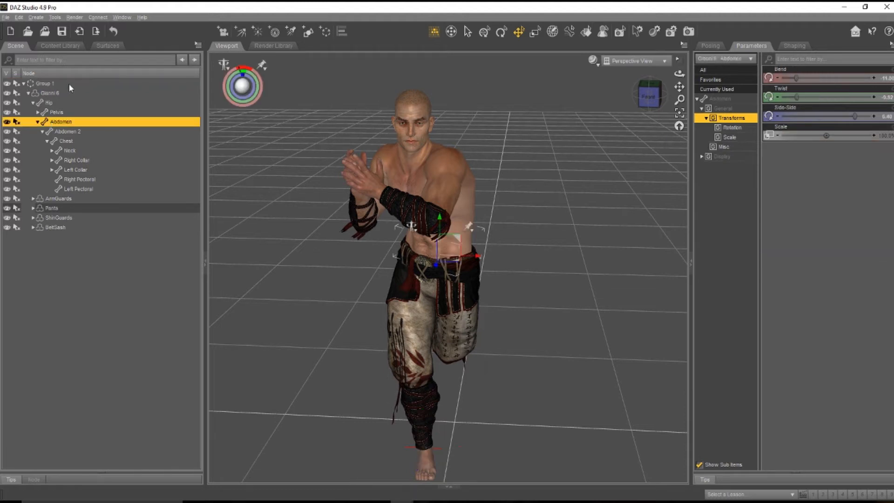
click(24, 83)
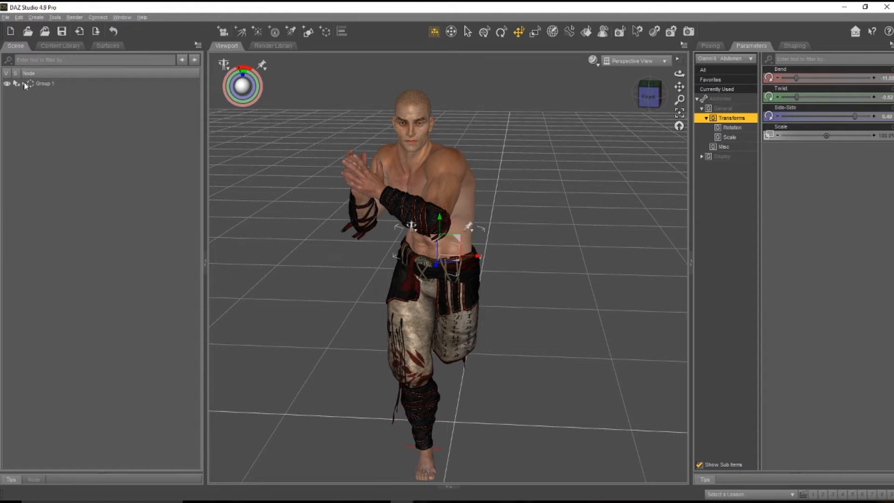
click(45, 83)
drag(644, 107, 666, 94)
click(651, 99)
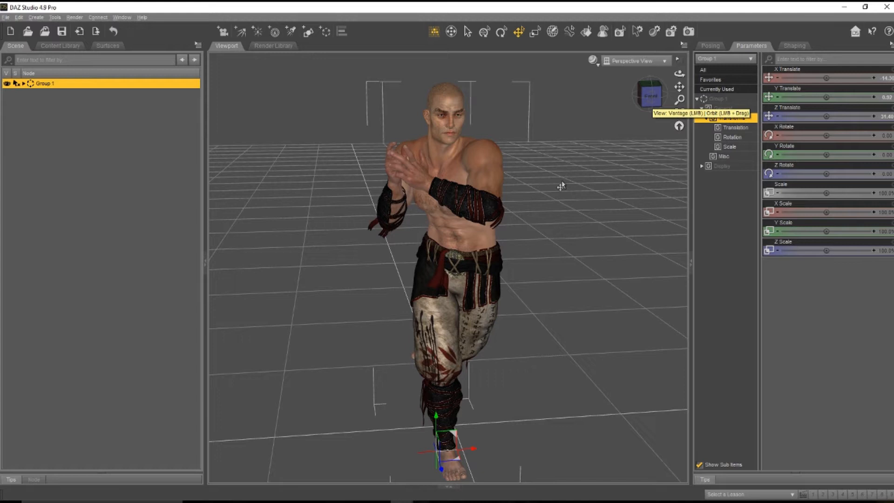
click(649, 104)
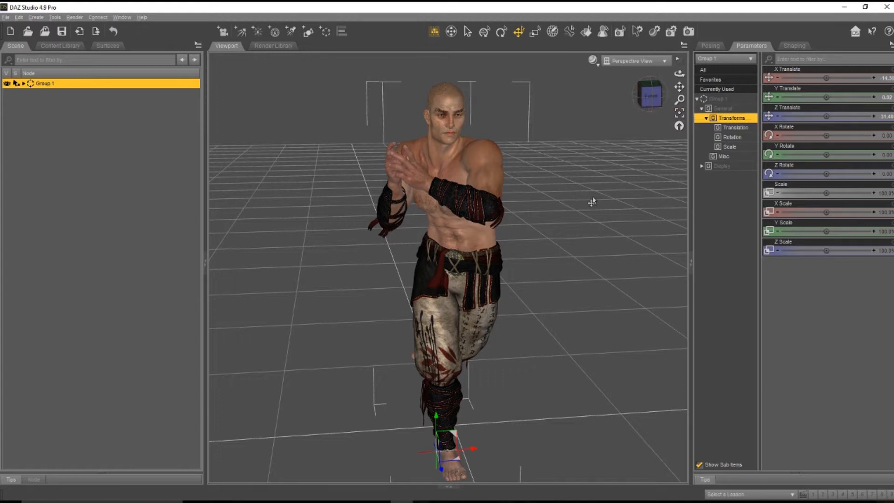
click(657, 104)
mouse_move(650, 96)
mouse_down()
mouse_move(637, 94)
mouse_move(653, 92)
mouse_up()
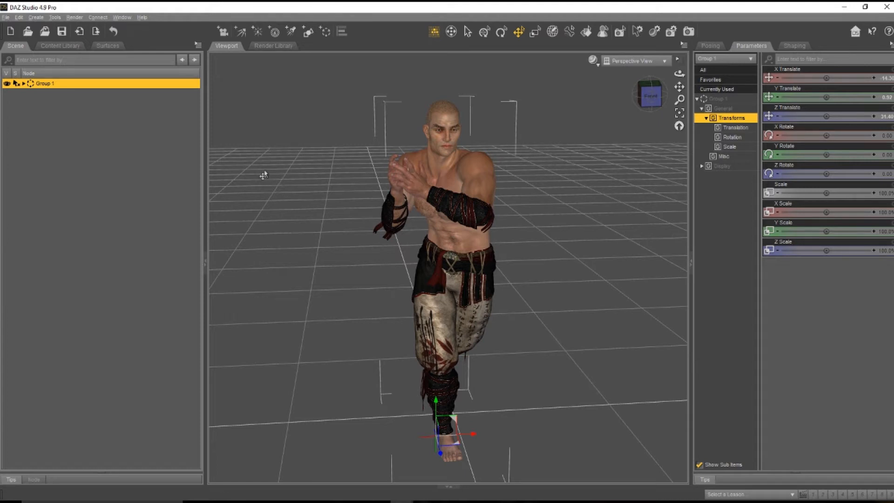
Start exporting Group 1 as a Wavefront Object, and create a new folder named guy inside the obj folder
click(5, 18)
click(41, 131)
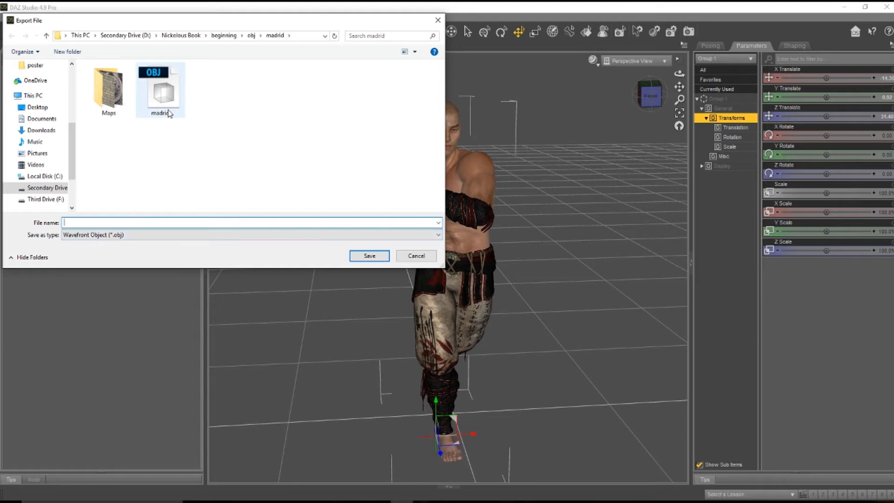
click(251, 36)
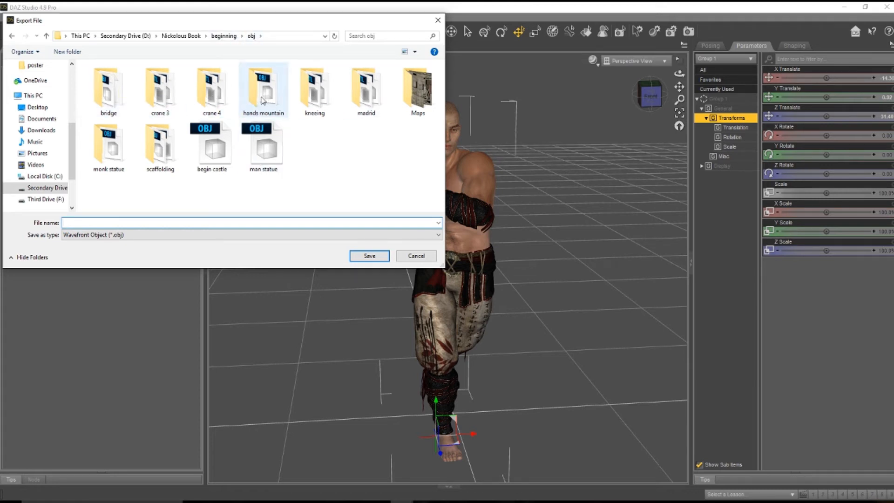
right_click(347, 159)
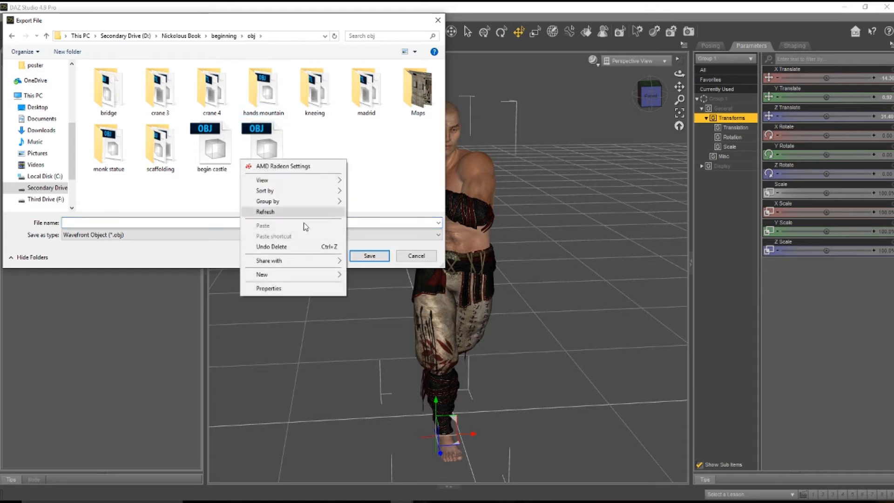
mouse_move(281, 275)
click(211, 275)
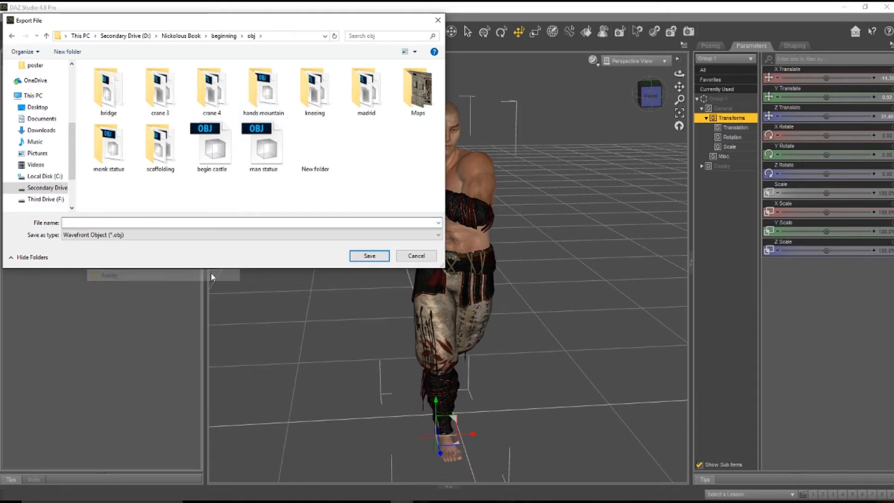
text(guy)
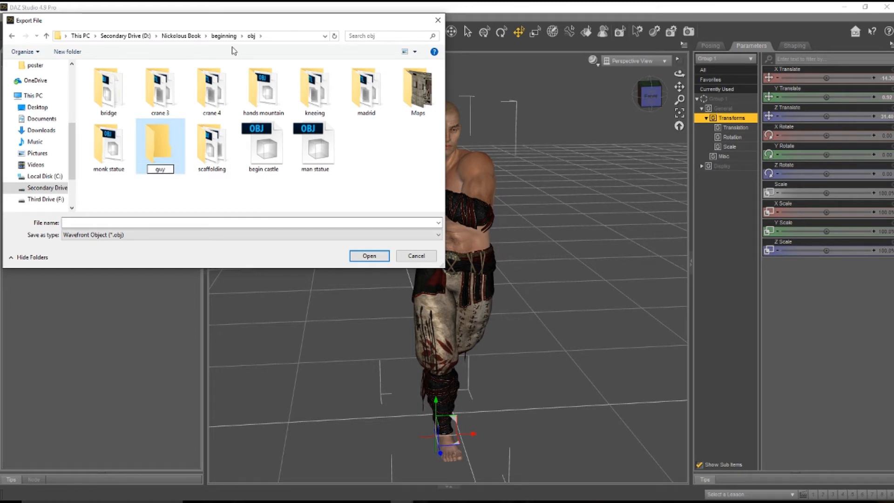
key(Return)
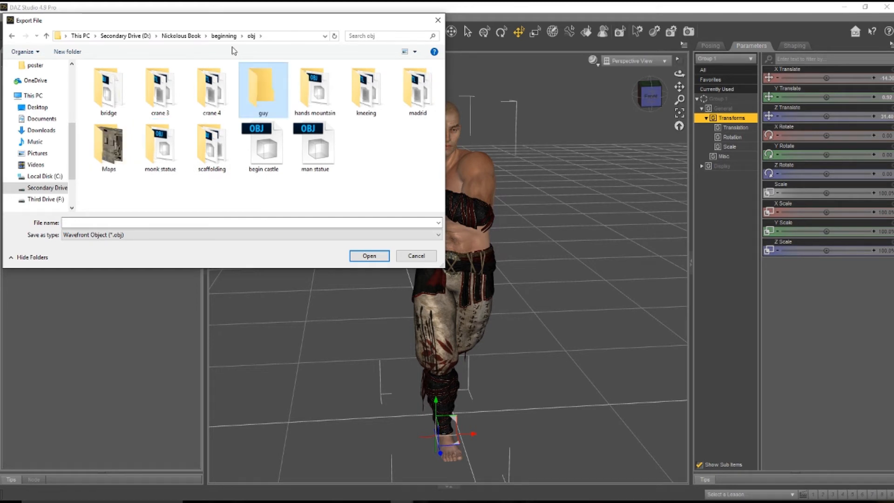
Export the group as guy into the guy folder, with Write Surfaces, Write Material Library and Collect Maps enabled
double_click(262, 88)
click(192, 222)
text(guy)
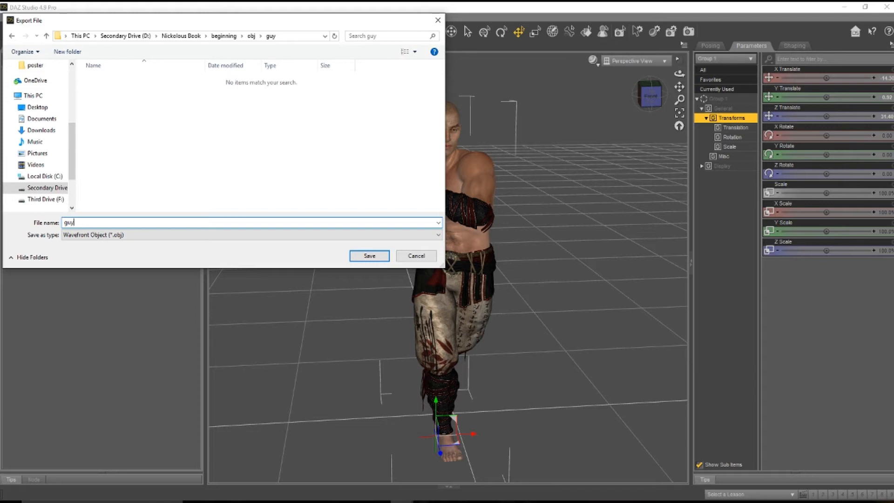
key(Return)
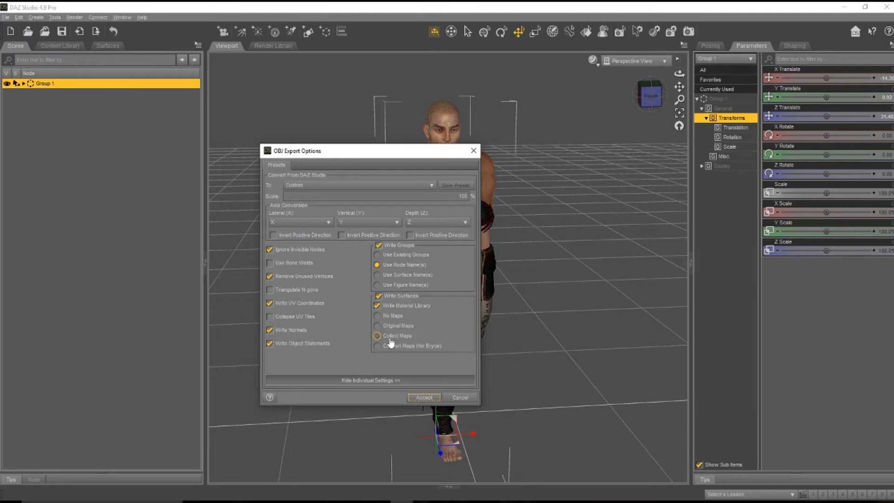
click(379, 296)
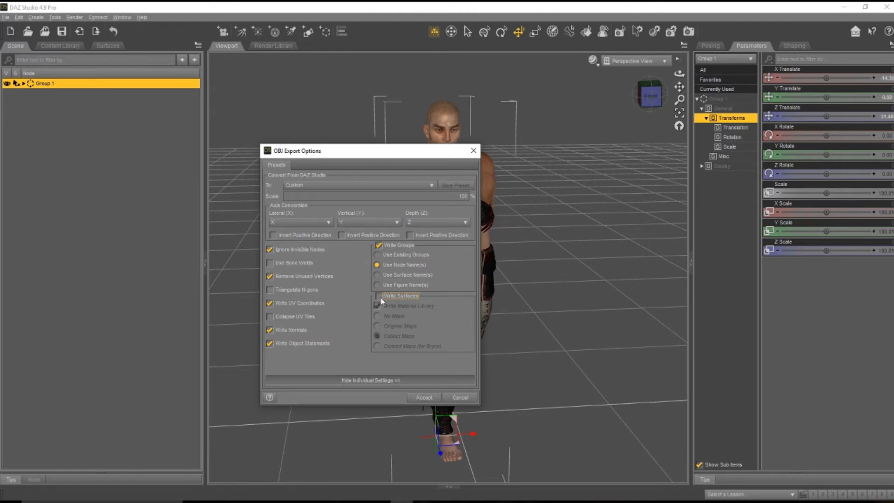
click(380, 296)
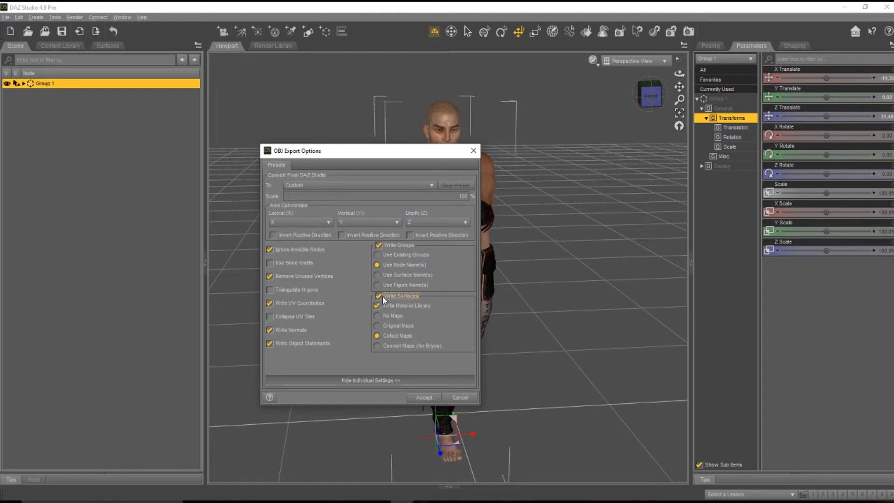
click(423, 397)
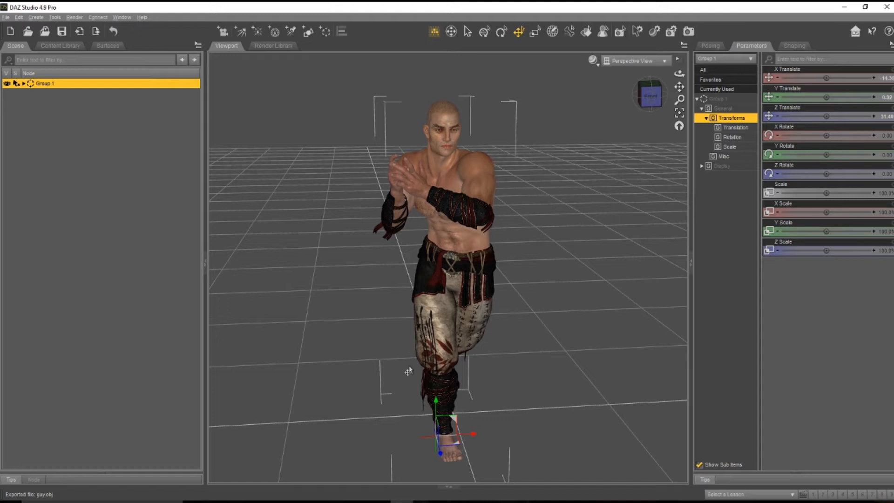
Deselect the group, start a new empty scene, and return from VUE Esprit to DAZ Studio
click(456, 203)
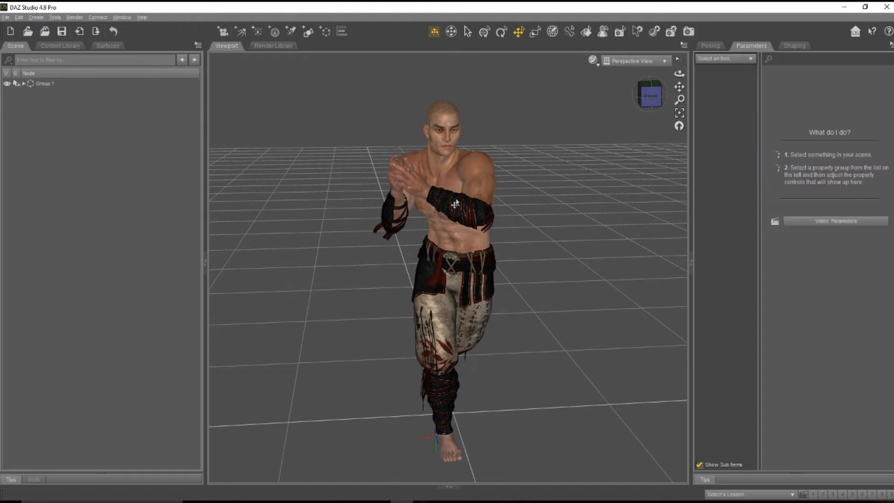
click(6, 17)
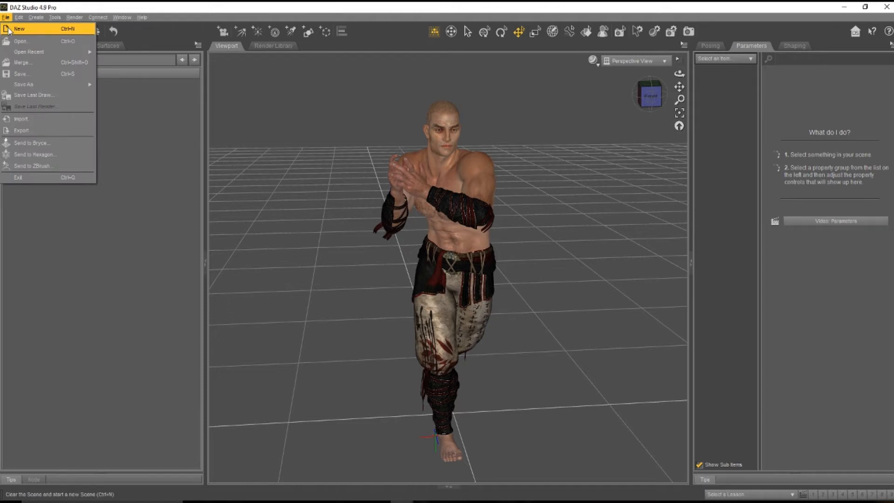
click(19, 27)
click(440, 267)
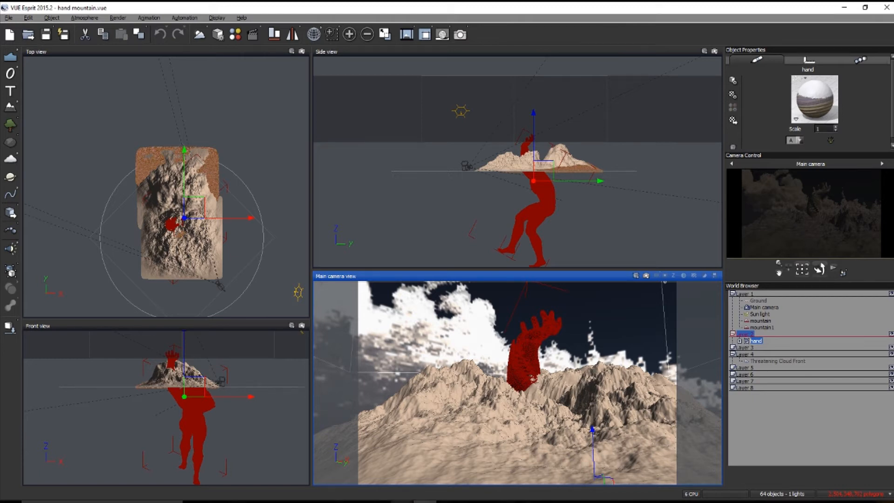
mouse_move(401, 501)
click(468, 463)
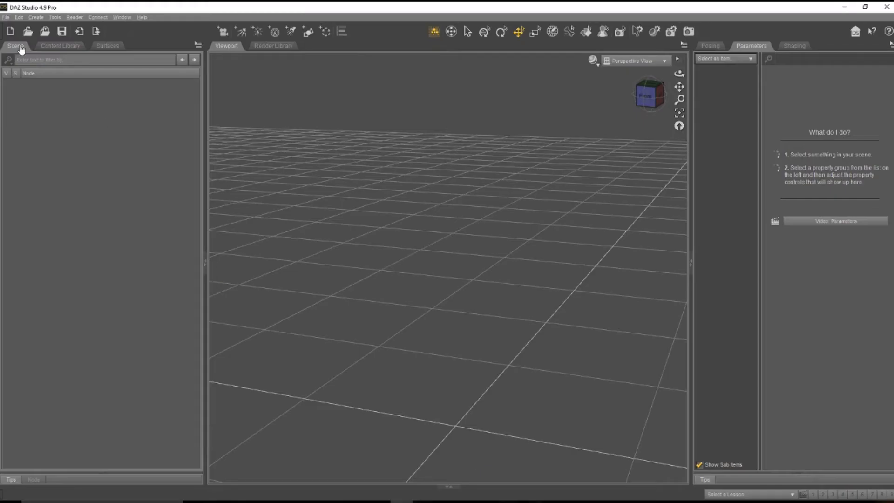
Start a file import, browse to the guy folder, and check its Maps subfolder
click(7, 17)
click(22, 120)
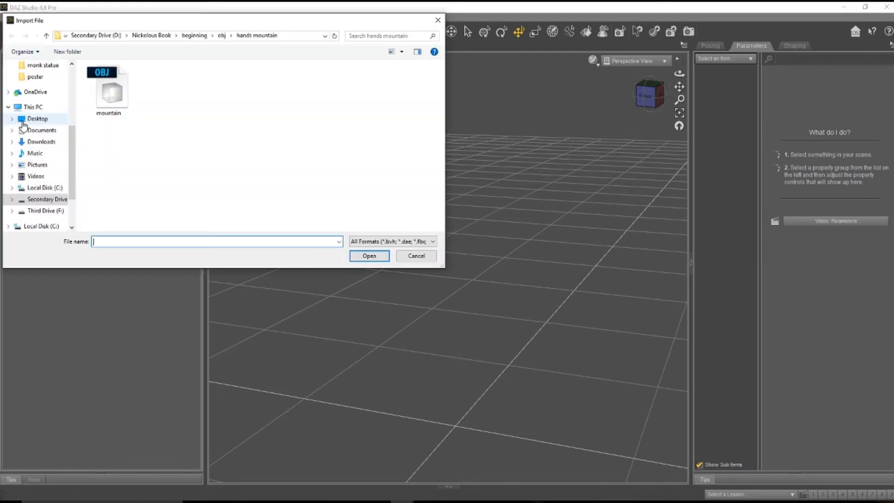
click(222, 35)
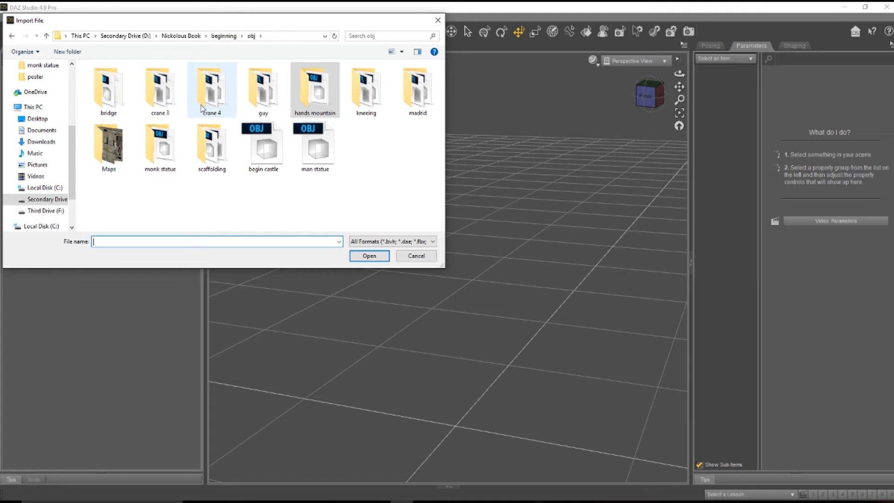
click(264, 101)
double_click(263, 101)
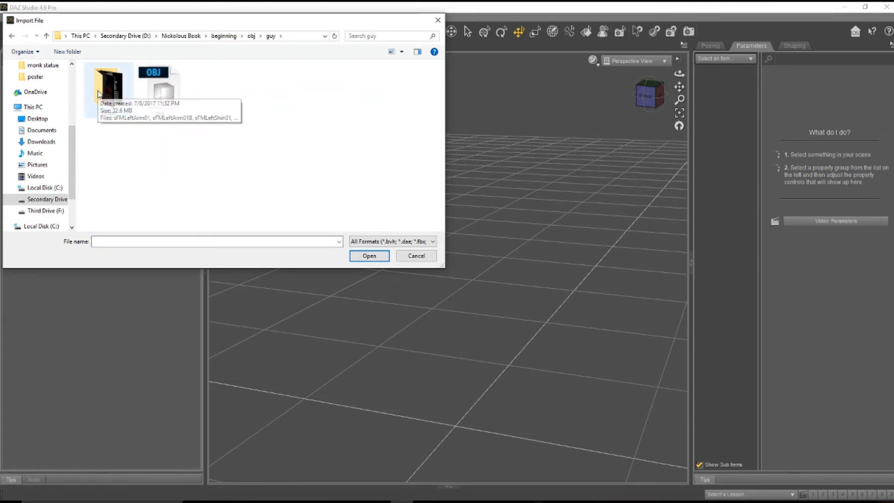
double_click(112, 88)
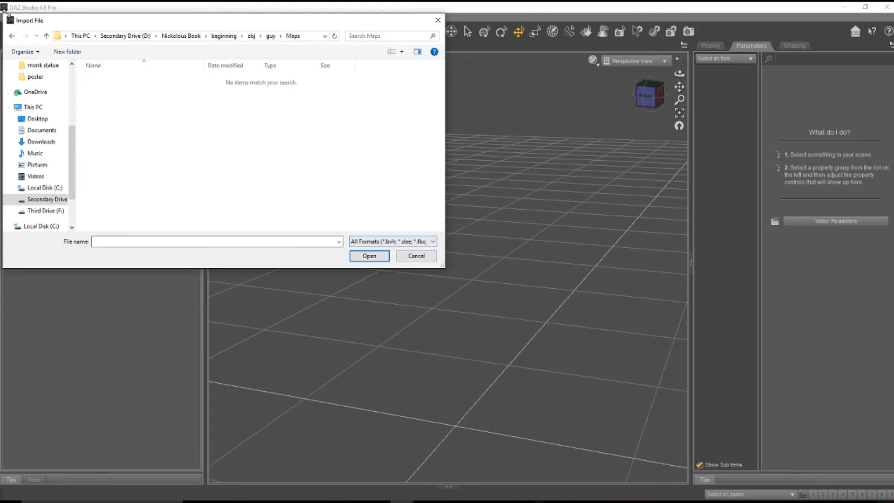
click(9, 35)
Switch to File Explorer and browse through the hand mountain and beginning folders to the obj folder
click(242, 501)
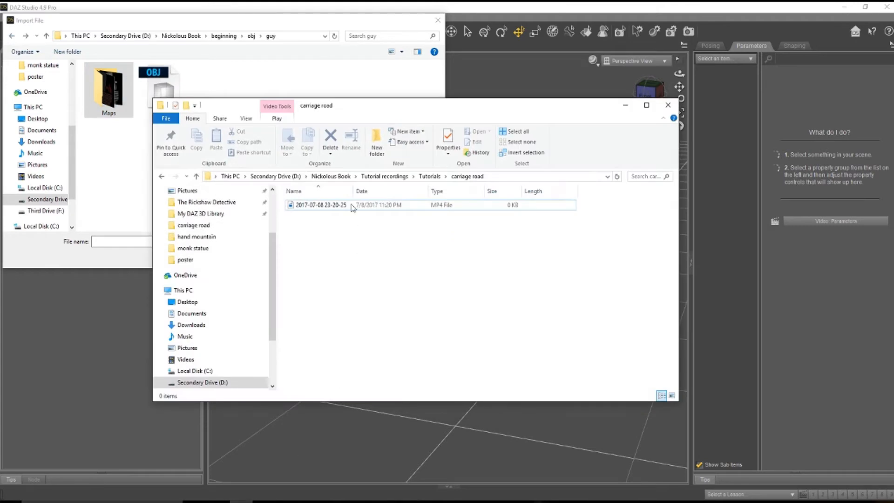
click(209, 226)
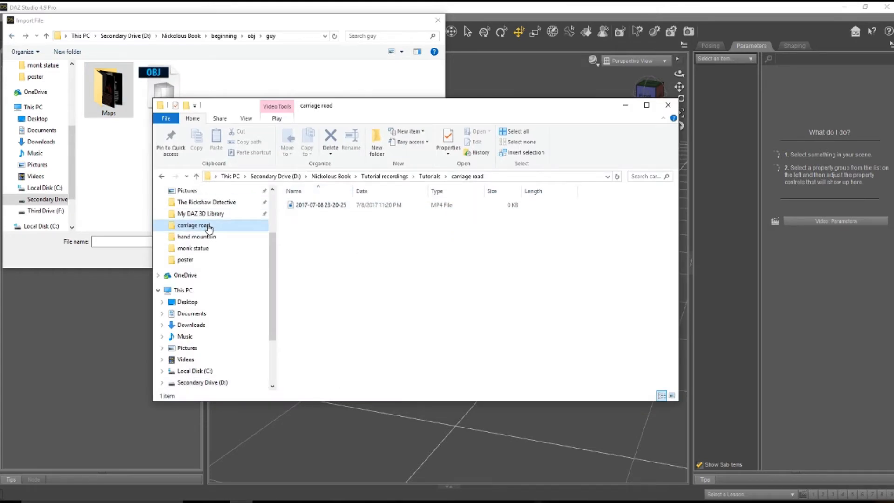
click(208, 238)
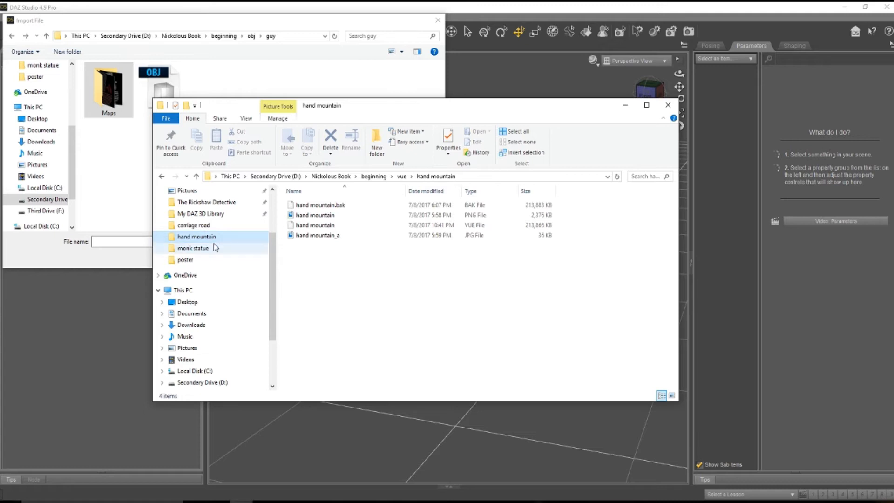
click(374, 176)
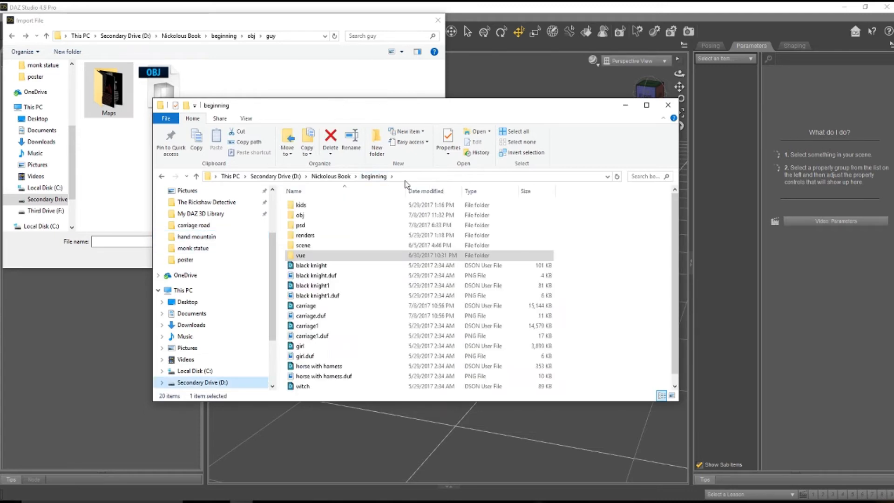
double_click(310, 256)
click(378, 177)
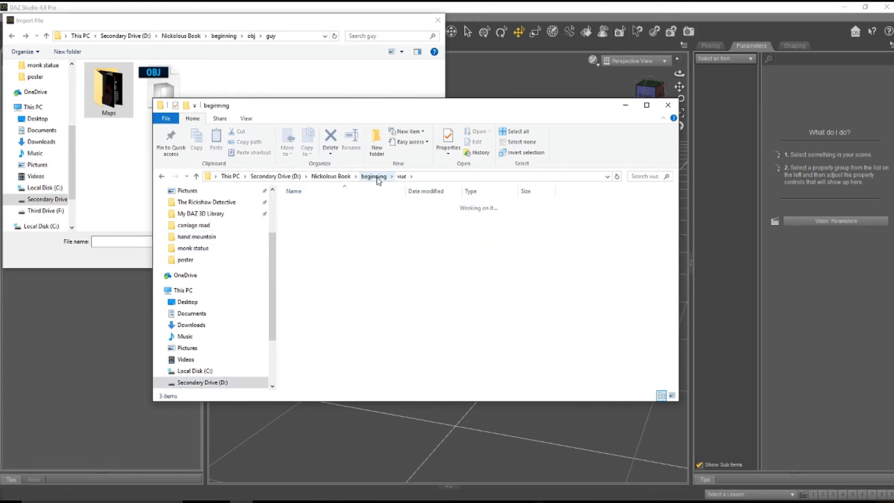
double_click(306, 219)
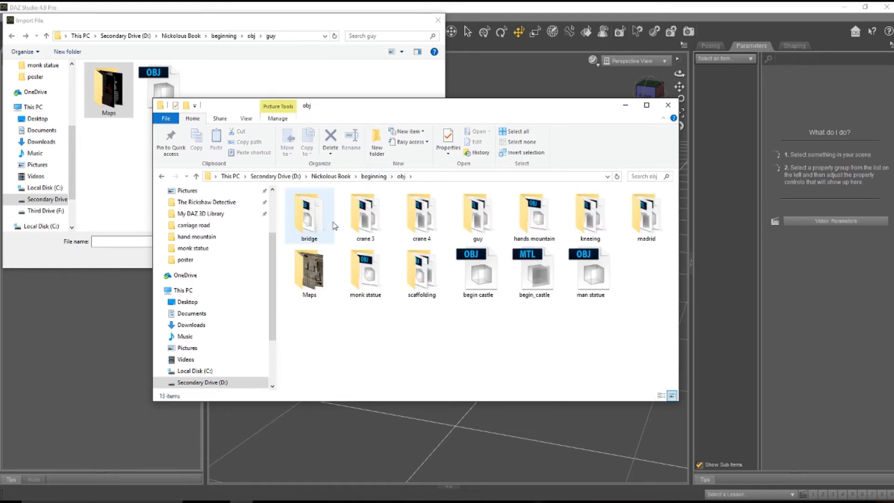
Examine the exported files in the guy folder and the texture images in its Maps subfolder
key(Right)
key(Right)
key(Right)
key(Return)
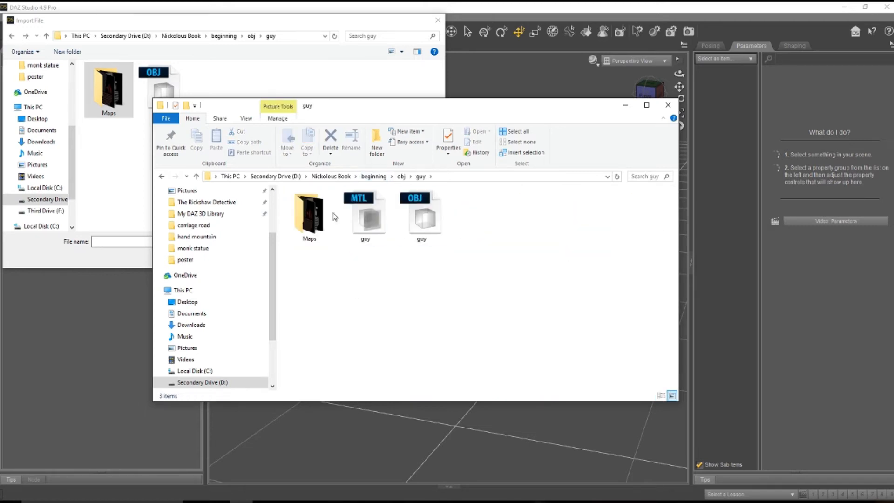
double_click(315, 216)
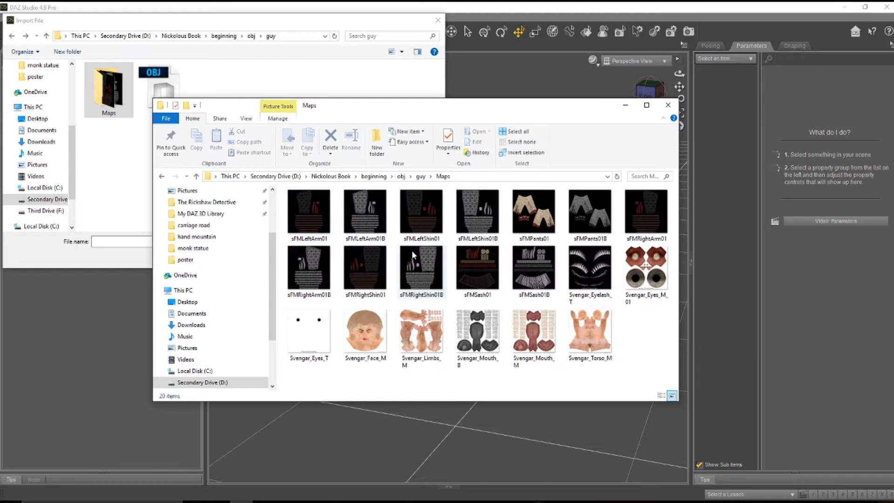
click(162, 177)
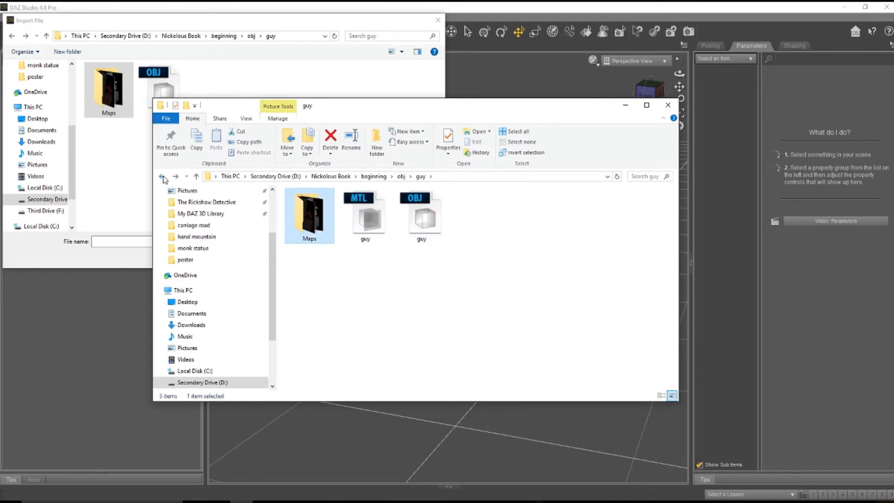
Compare the castle textures in the obj folder's own Maps folder, and look into the crane 4 folder
click(162, 177)
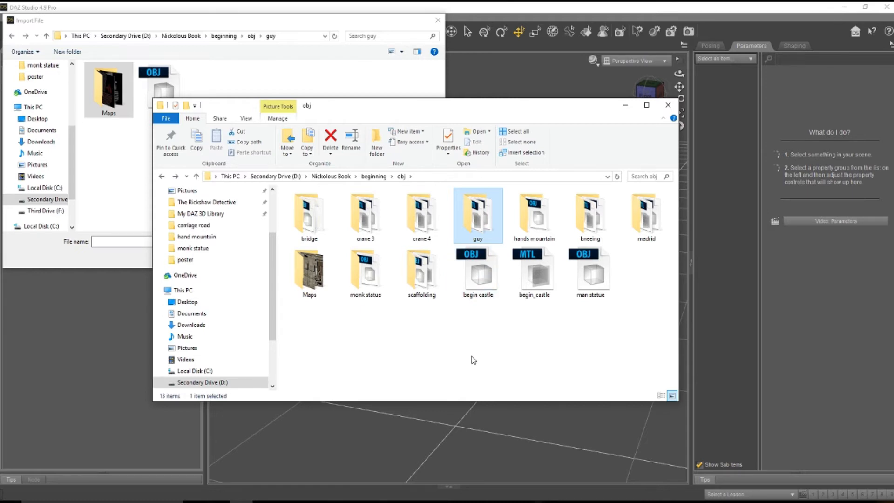
double_click(316, 273)
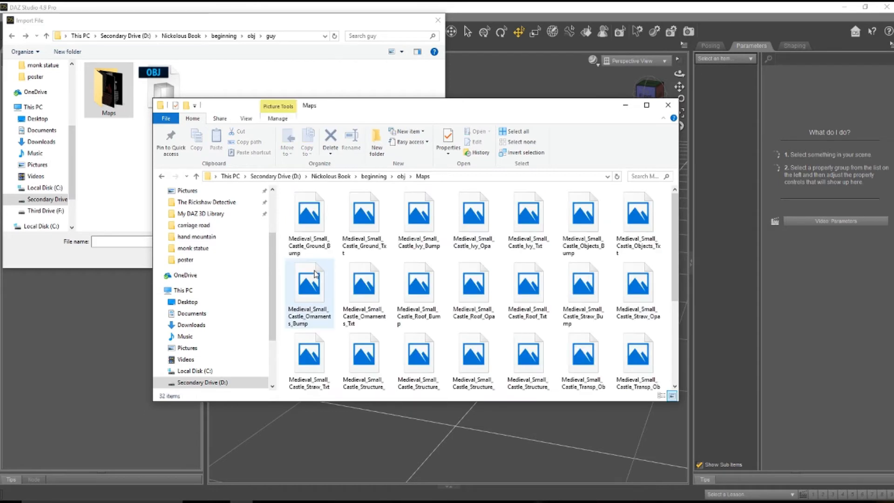
click(162, 177)
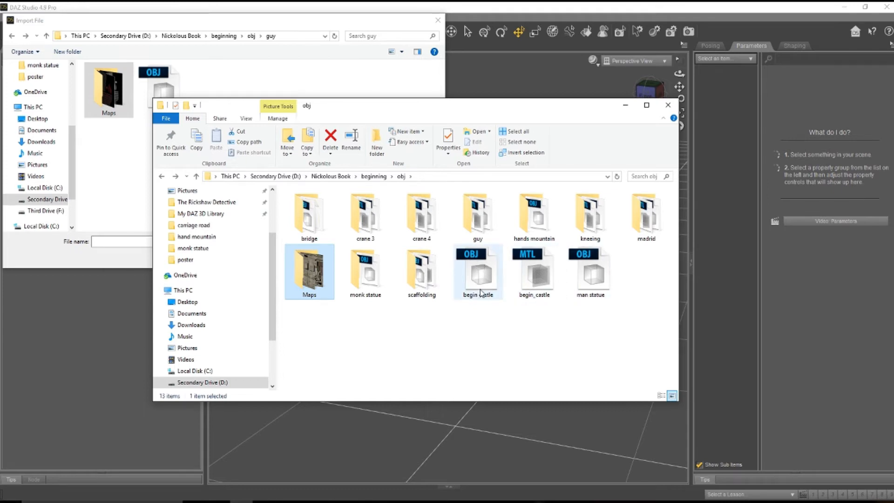
double_click(314, 261)
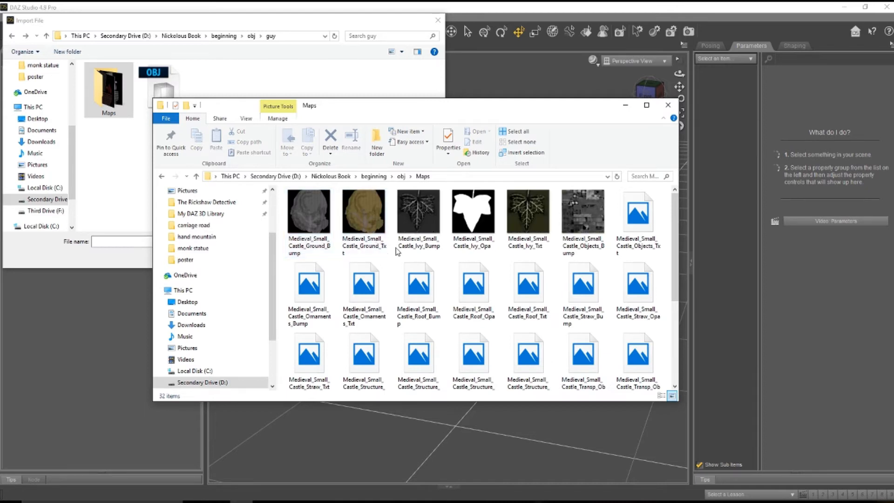
click(162, 176)
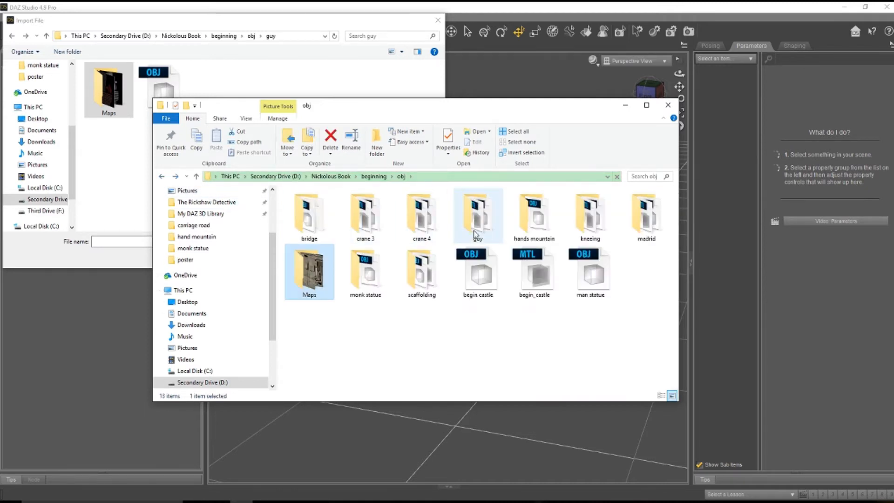
double_click(418, 228)
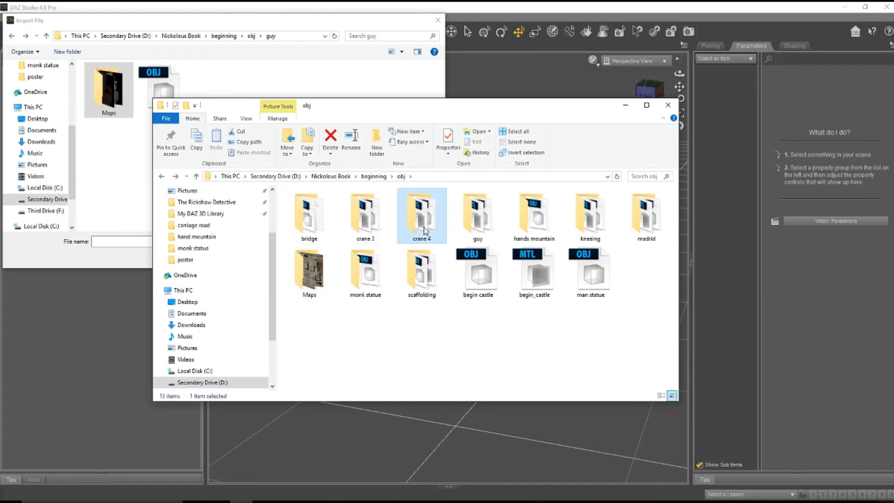
click(161, 176)
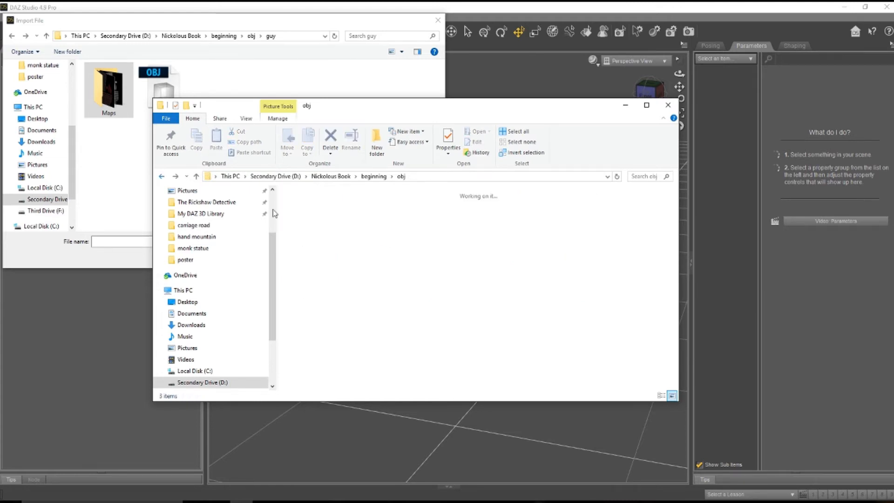
Compare the contents of the crane 3 folder with the obj folder's own Maps folder, and close File Explorer
click(368, 226)
double_click(368, 226)
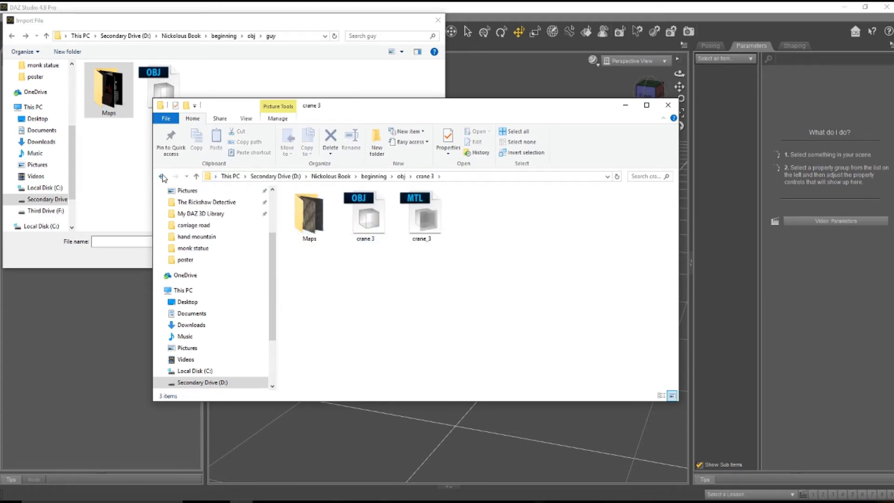
click(165, 178)
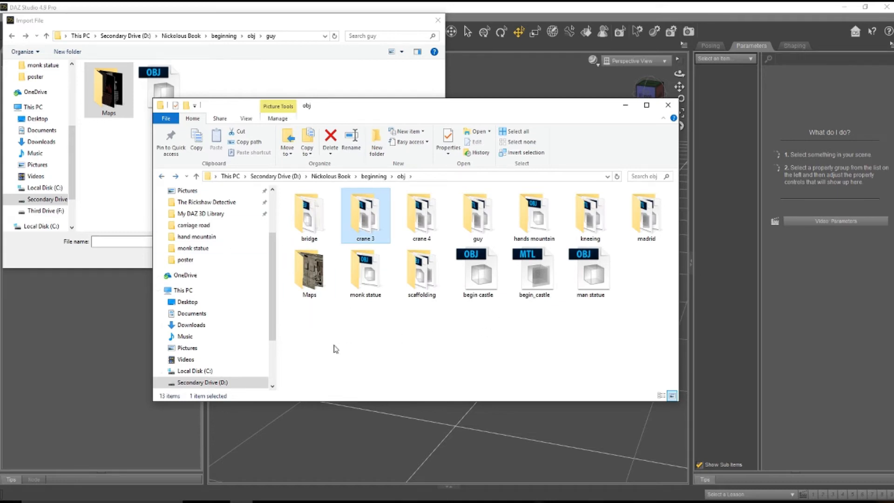
double_click(308, 284)
click(162, 176)
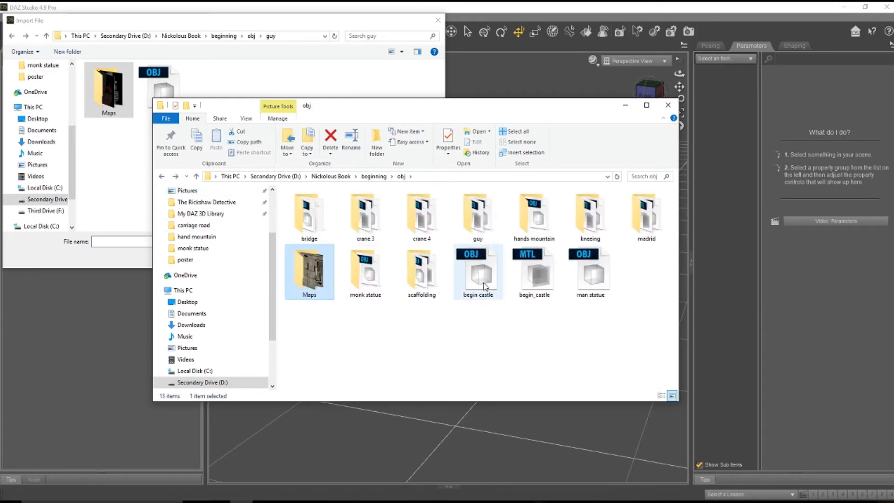
mouse_move(329, 287)
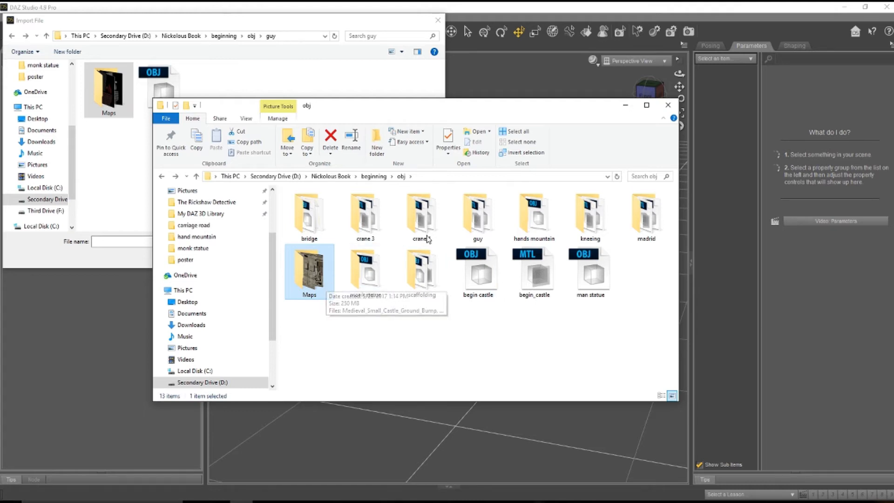
click(666, 105)
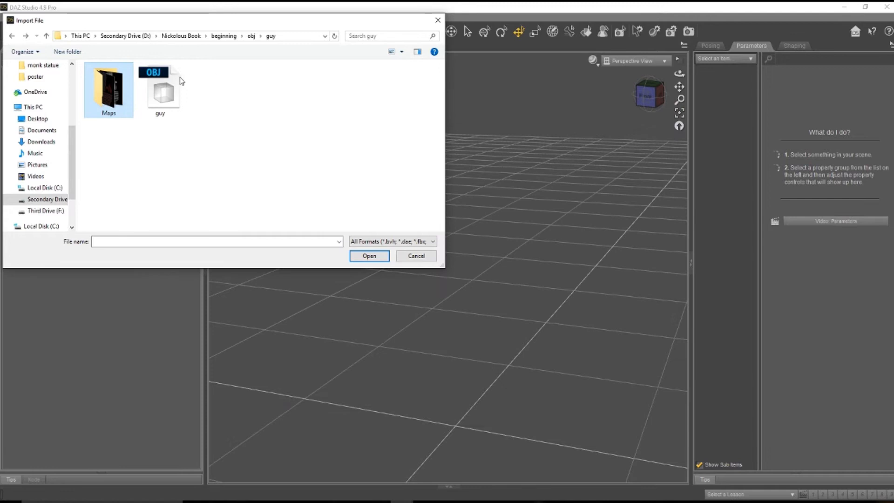
Import the guy OBJ file with the current import options and turn the view toward the figure's front
double_click(160, 91)
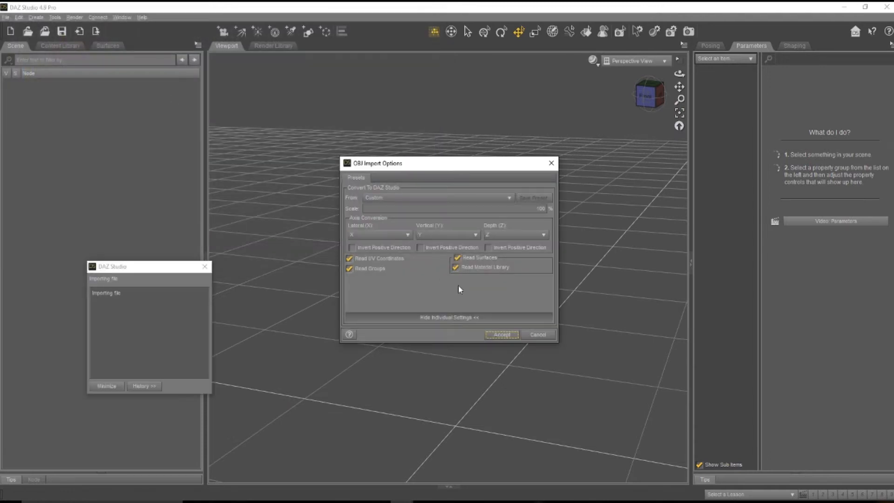
click(502, 335)
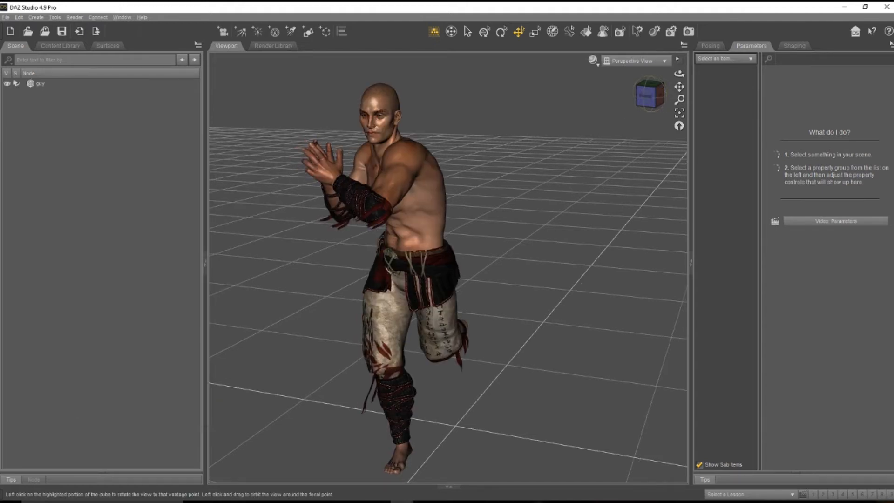
click(649, 95)
Scale the guy figure down slightly, move it far back and sideways on the grid, and adjust its Y scale and Y rotation
click(432, 163)
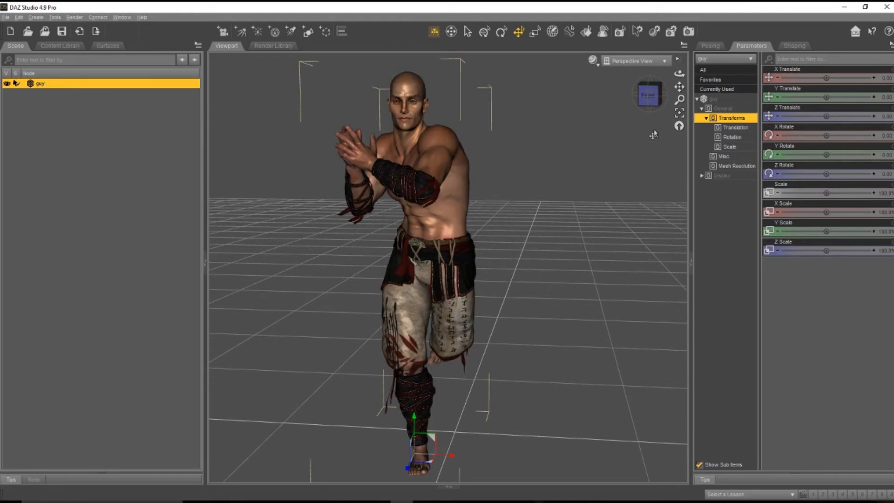
mouse_move(655, 93)
mouse_down()
mouse_move(684, 95)
mouse_move(655, 94)
mouse_up()
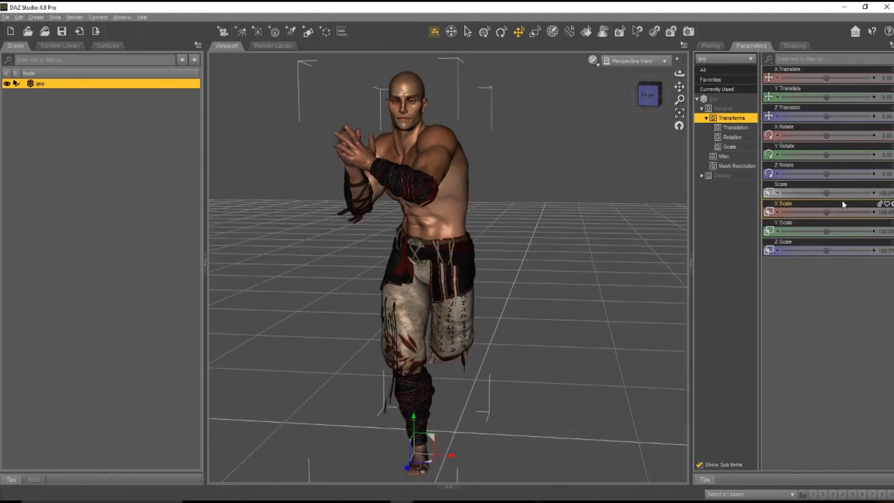
mouse_move(826, 193)
mouse_down()
mouse_move(805, 193)
mouse_move(821, 192)
mouse_up()
drag(429, 466, 559, 150)
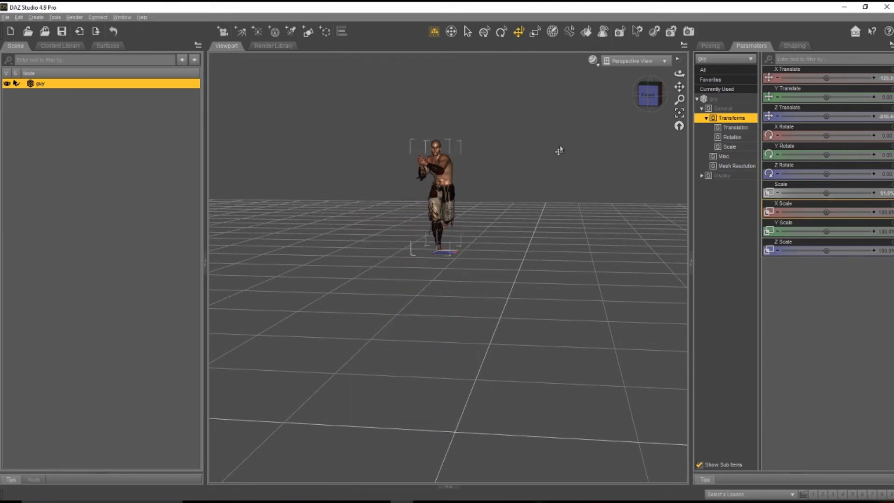
mouse_move(644, 105)
mouse_down()
mouse_move(622, 107)
mouse_move(644, 104)
mouse_up()
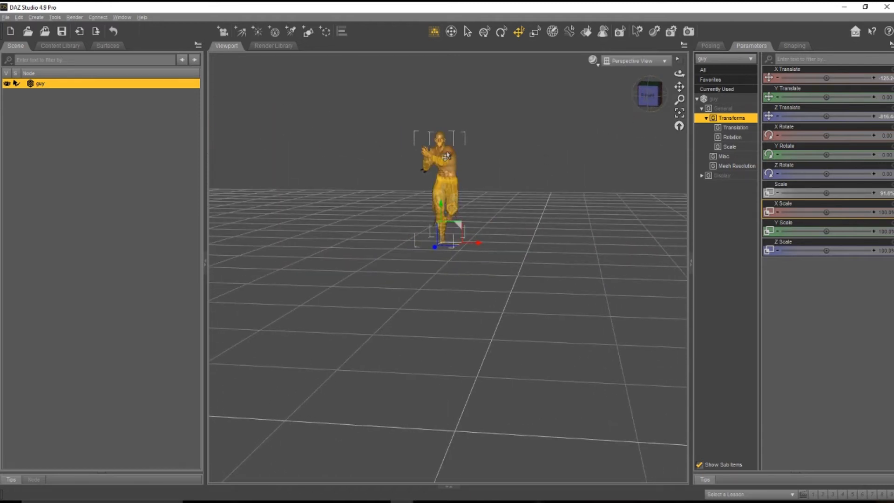
drag(478, 244, 401, 285)
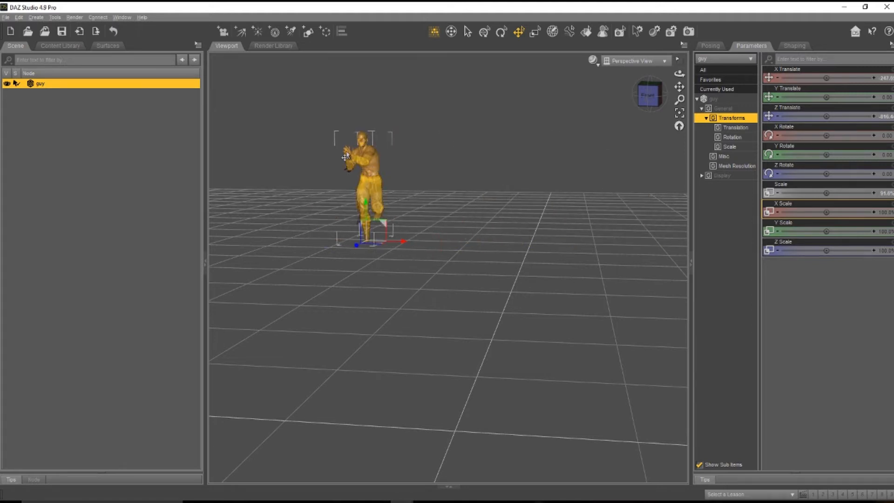
mouse_move(404, 247)
mouse_down()
mouse_move(563, 259)
mouse_move(394, 249)
mouse_up()
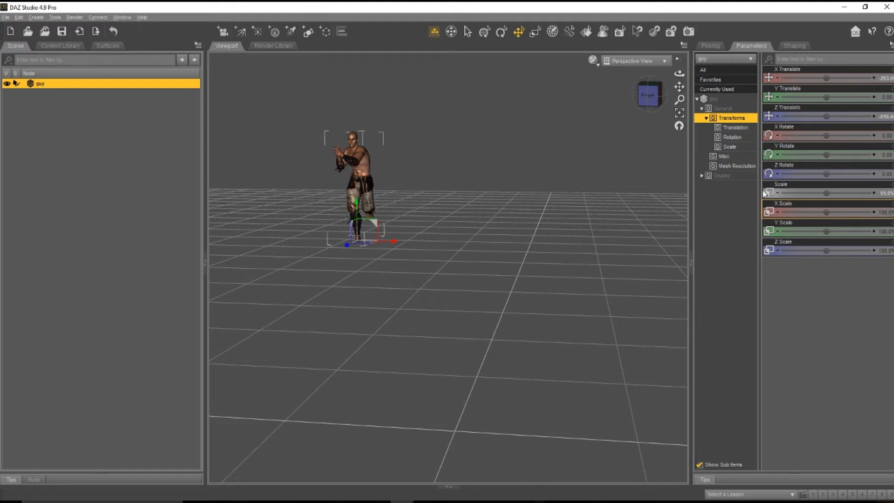
mouse_move(826, 231)
mouse_down()
mouse_move(805, 231)
mouse_move(829, 232)
mouse_up()
mouse_move(827, 154)
mouse_down()
mouse_move(805, 155)
mouse_move(826, 154)
mouse_up()
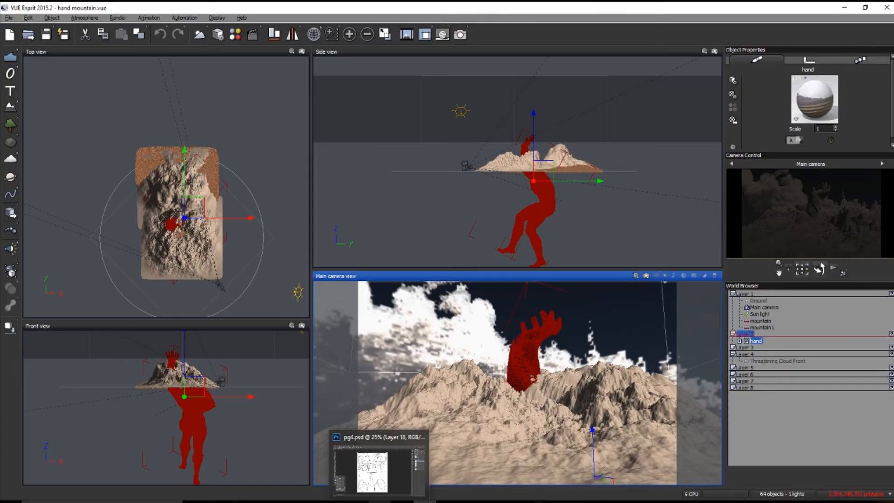
Switch to pg4.psd in Photoshop and show Group 1, Group 2 and Group 4 over the page sketch
click(379, 501)
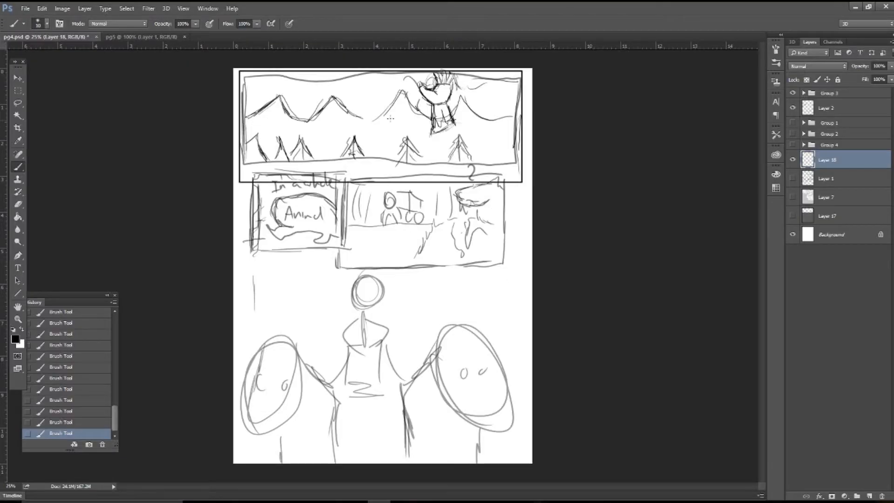
click(793, 123)
click(793, 123)
click(794, 134)
click(793, 135)
click(793, 145)
click(793, 145)
drag(793, 147, 795, 103)
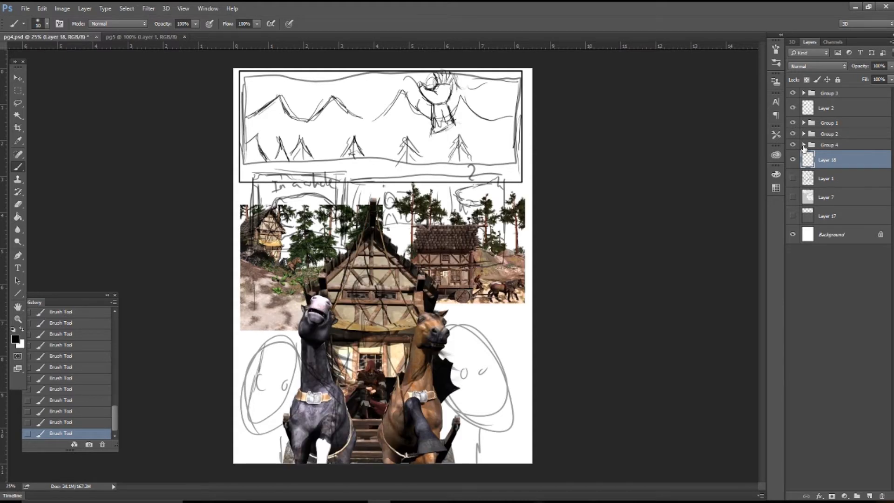
Check the Layer 1 sketch on the page and look through the layers inside Group 2 and Group 1
click(793, 180)
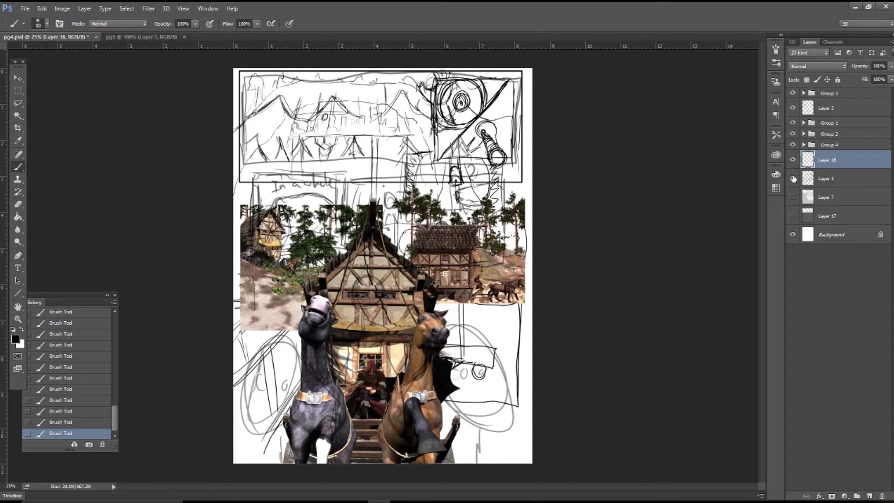
click(794, 179)
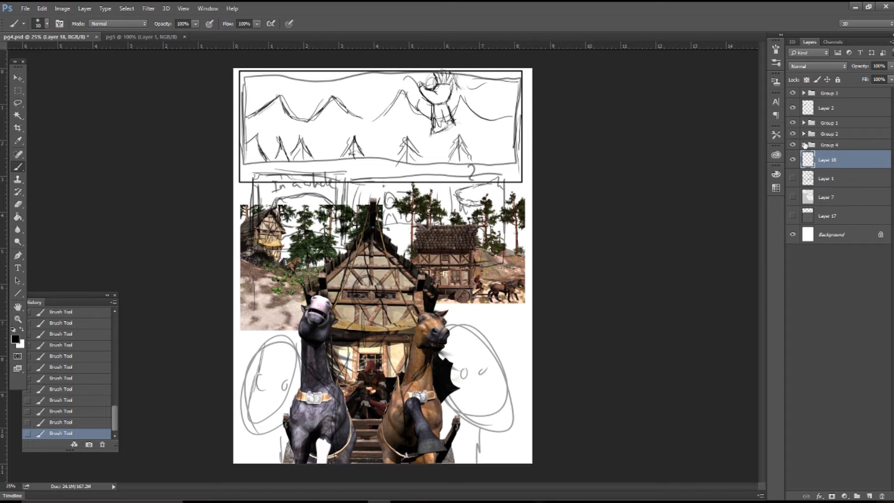
click(806, 135)
click(805, 134)
click(804, 134)
click(804, 124)
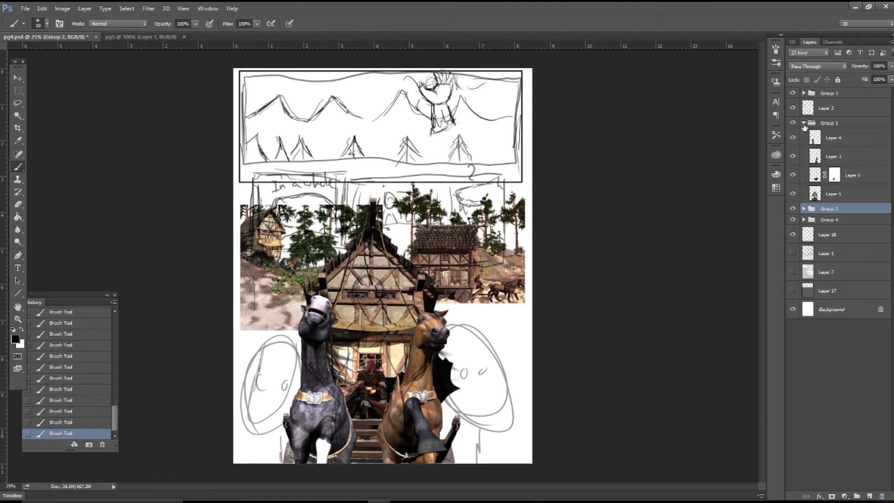
click(805, 124)
Expand Group 3 and show Layer 9, Layer 9 copy and Layer 14 to reveal the giant hand panel
click(804, 93)
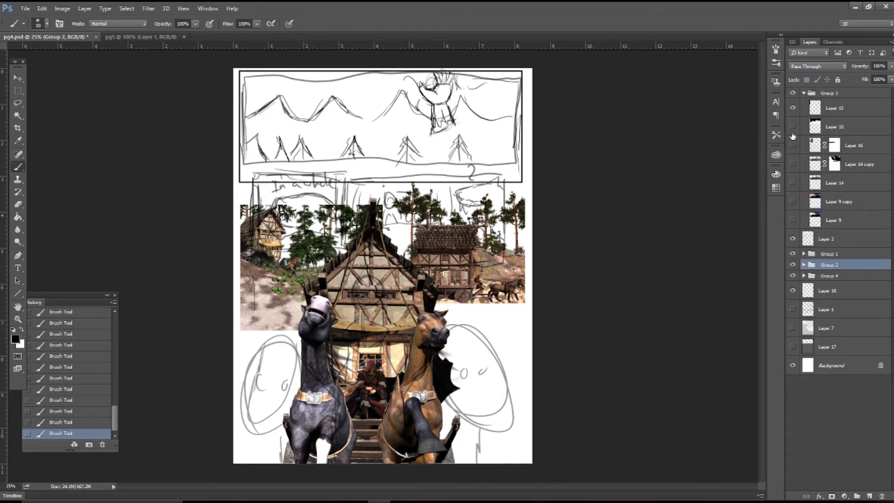
click(793, 221)
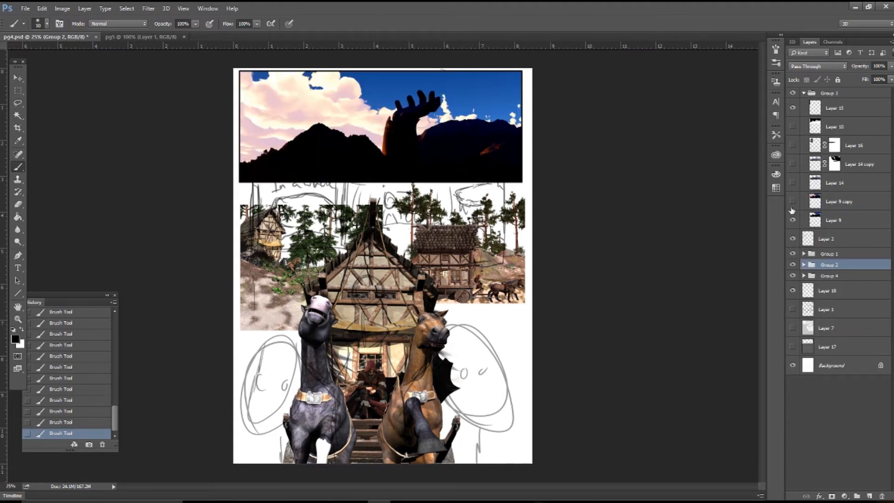
click(792, 202)
click(793, 183)
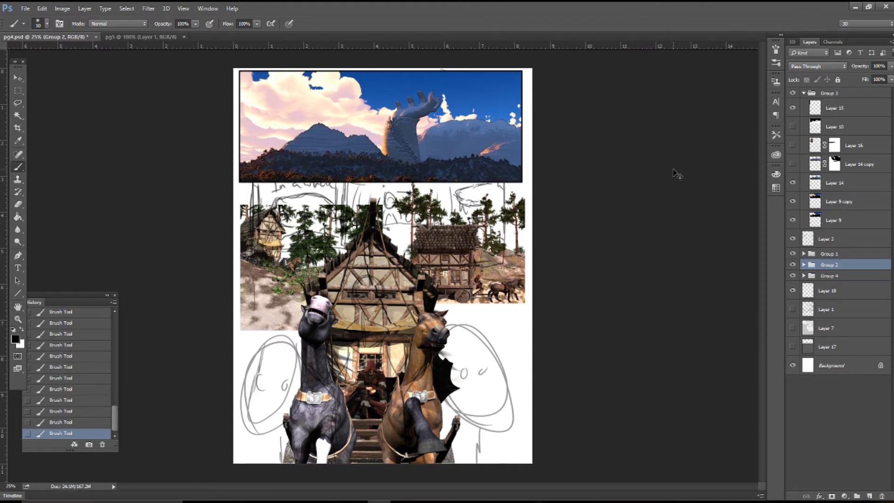
Enlarge the hand panel to 50% and hide Group 1, Group 2 and Group 4
key(ctrl+plus)
key(ctrl+plus)
drag(458, 142, 467, 380)
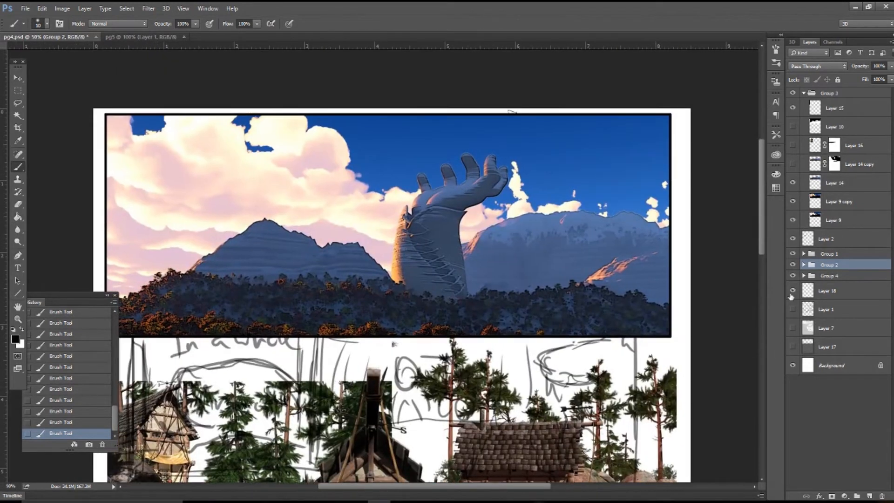
drag(794, 258, 793, 278)
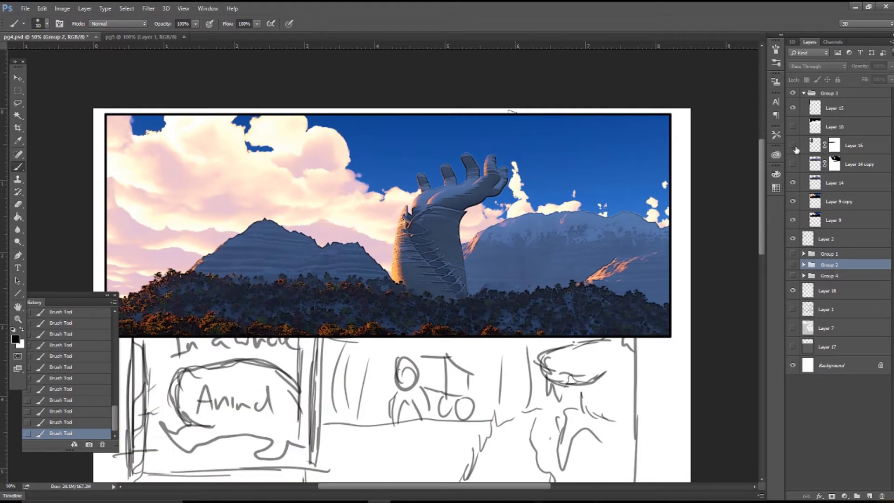
Compare the hand panel with and without Layer 14 copy and Layer 16
click(793, 165)
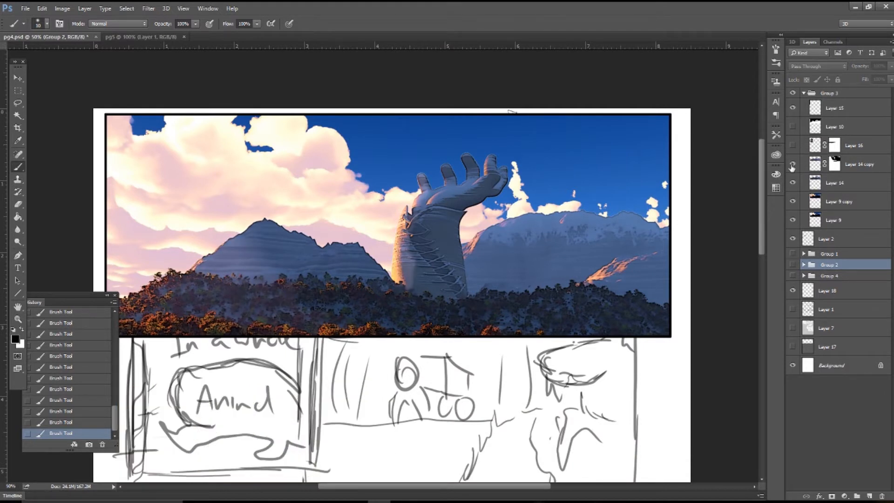
click(793, 165)
click(793, 165)
click(793, 164)
click(793, 165)
click(793, 165)
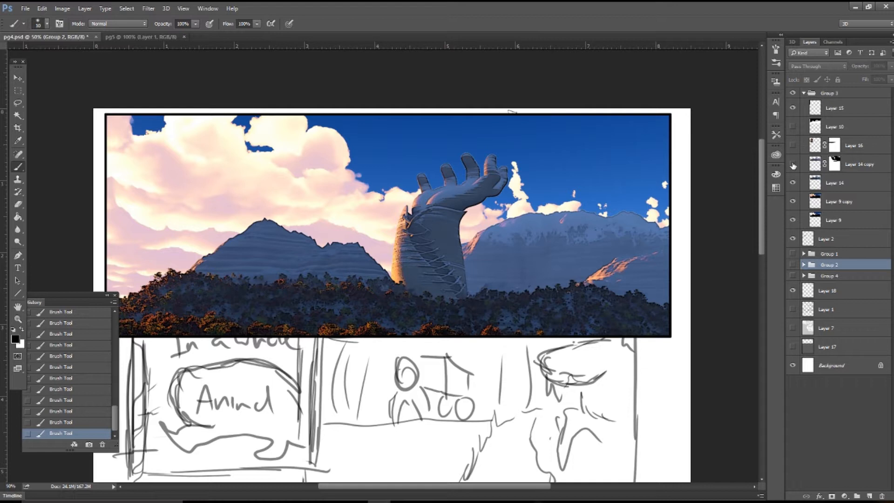
click(793, 146)
click(792, 146)
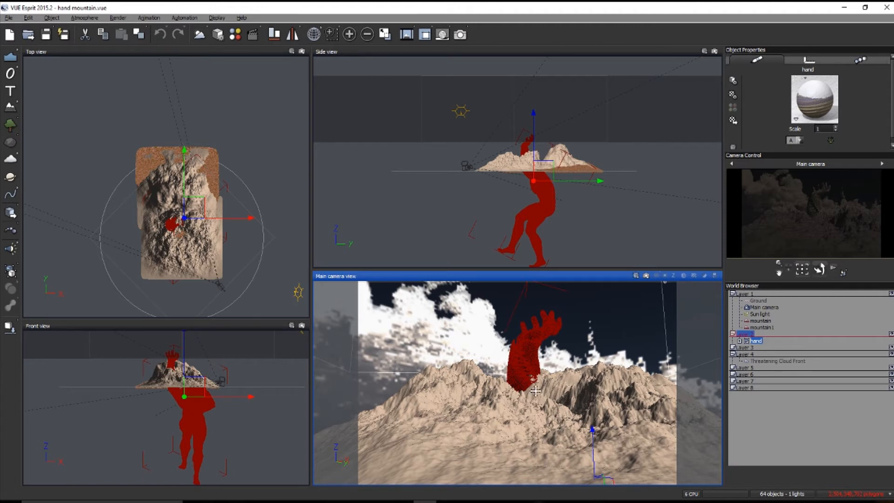
Return to Photoshop from VUE, compare the hand panel without Layer 14 and Layer 9, and check the Layer 10 silhouette mask
click(842, 10)
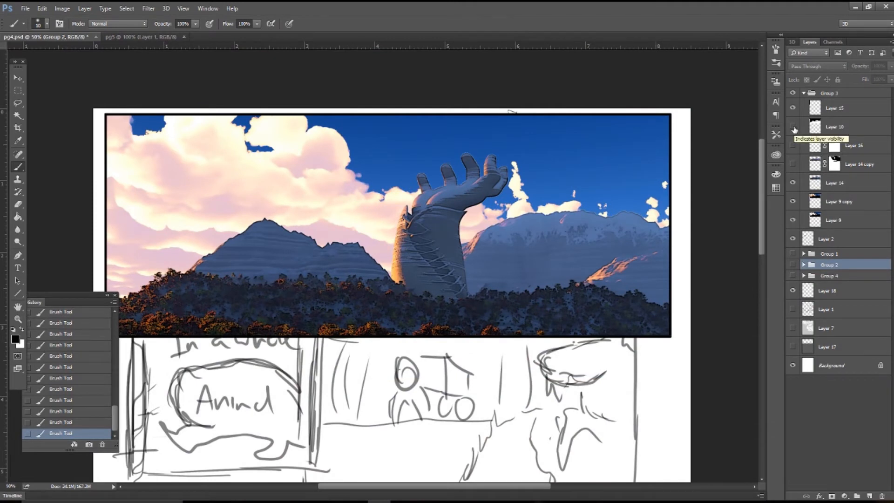
click(793, 183)
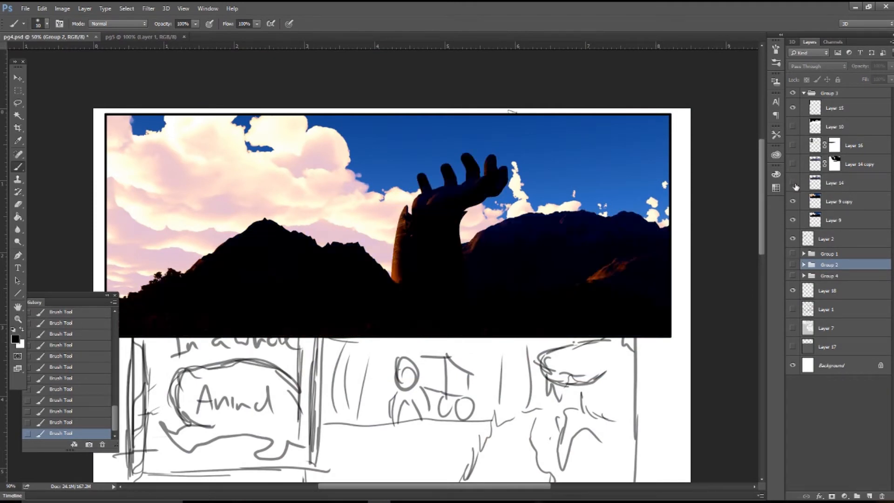
click(794, 220)
click(793, 126)
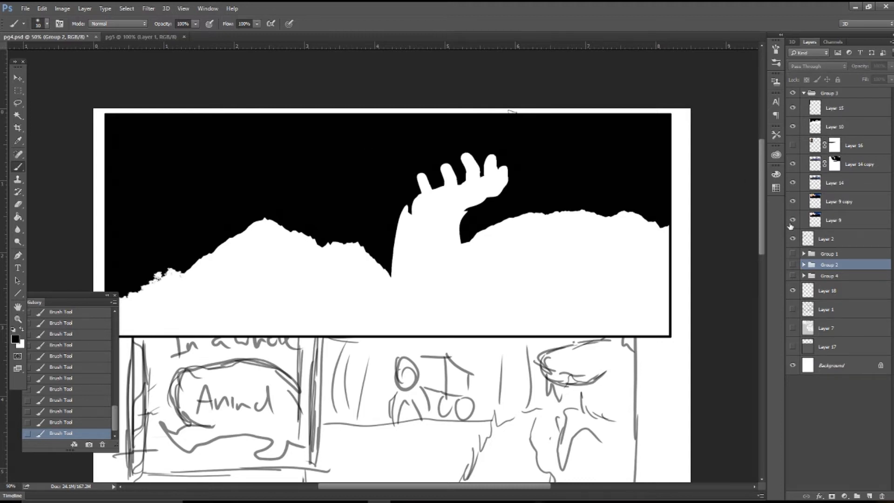
click(792, 127)
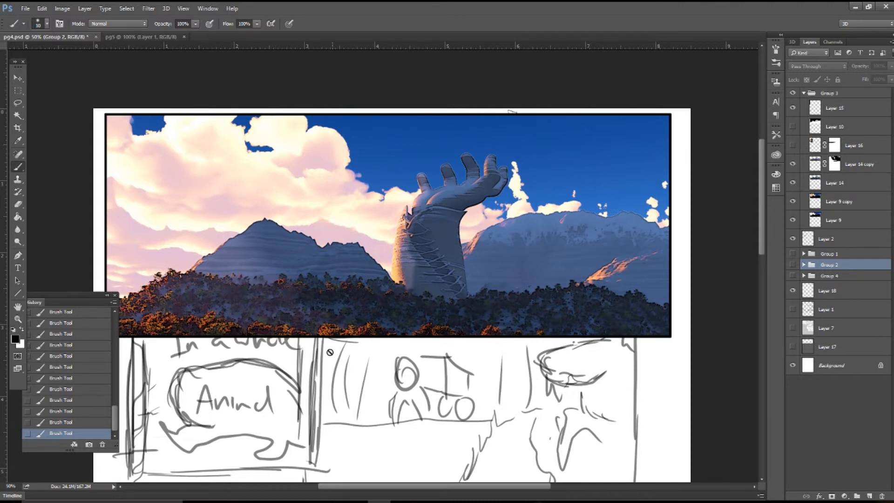
Switch to Pinterest in the browser, browse the Cool Environment and Backgrounds board, and open the Winter Keep pin
click(218, 501)
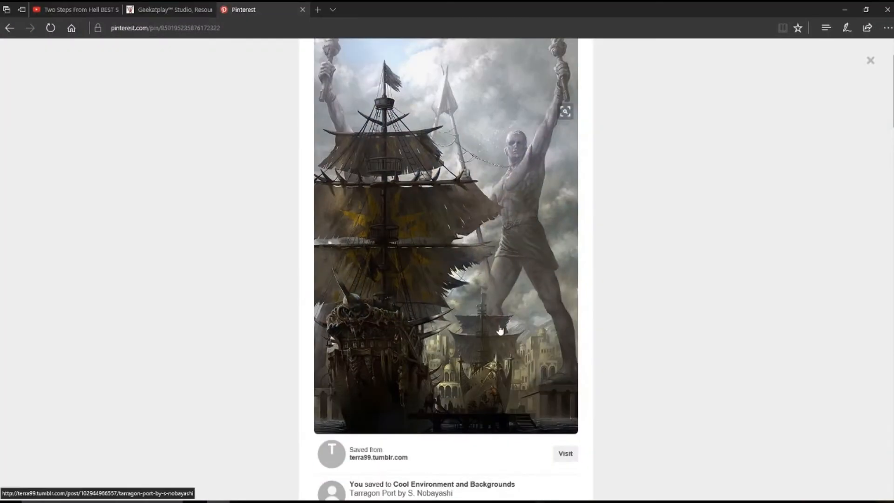
click(7, 29)
scroll(510, 297, down, 8)
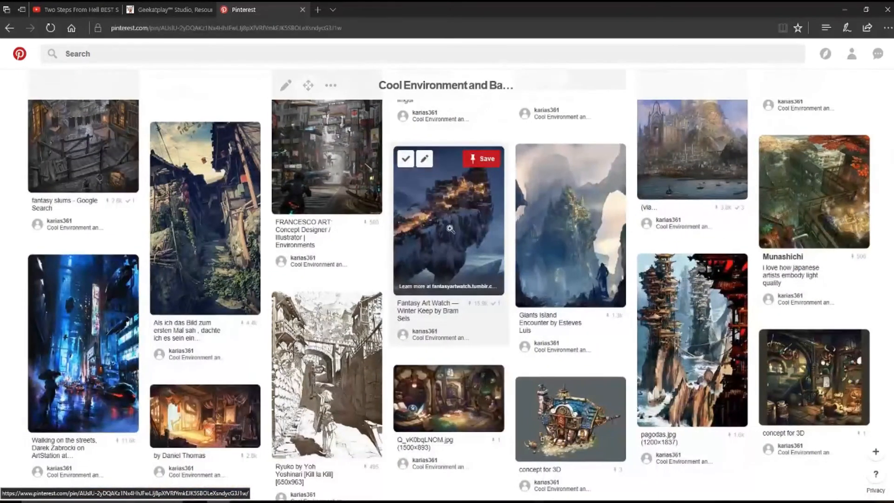
click(451, 233)
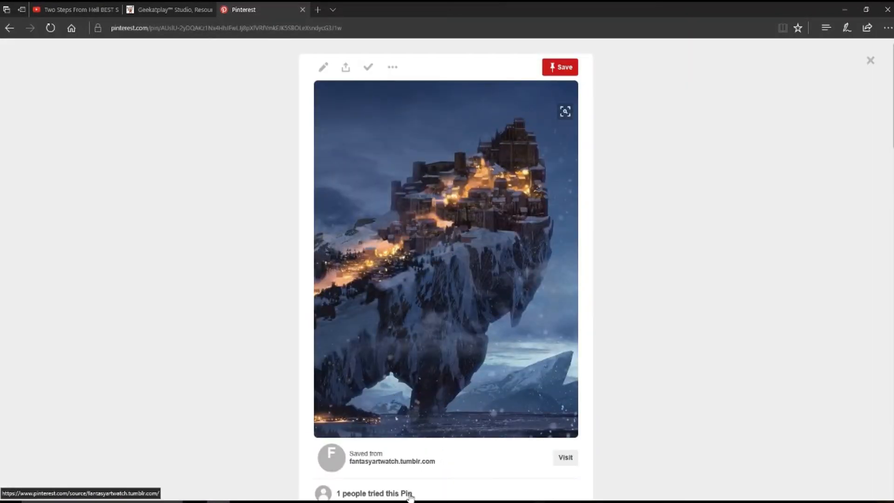
Switch from the Pinterest reference back to Photoshop and show the carriage on Layer 16
mouse_move(401, 502)
click(326, 472)
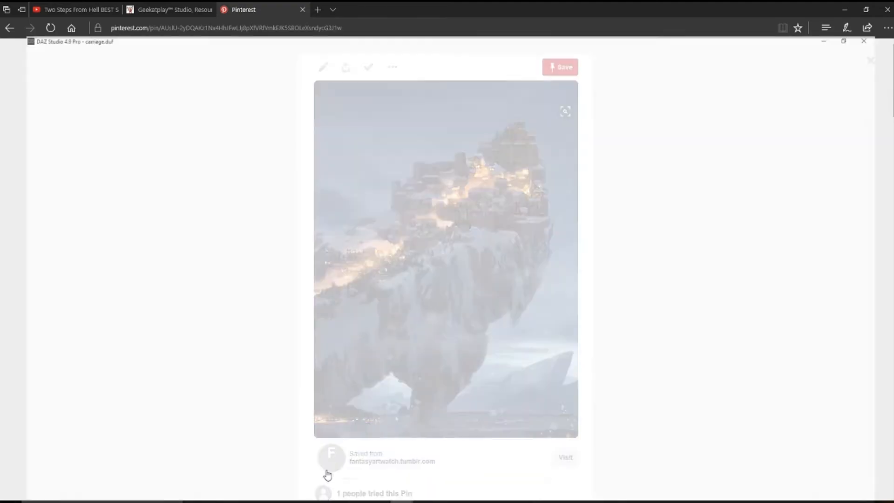
key(alt+Tab)
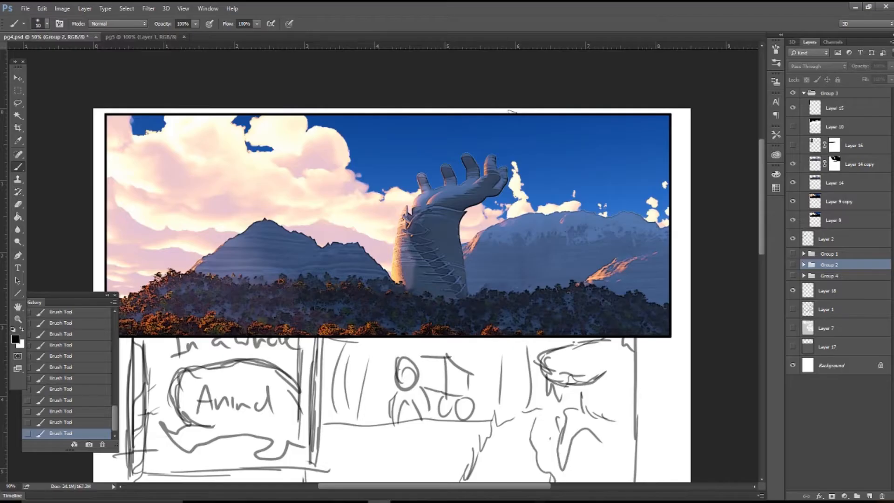
click(793, 146)
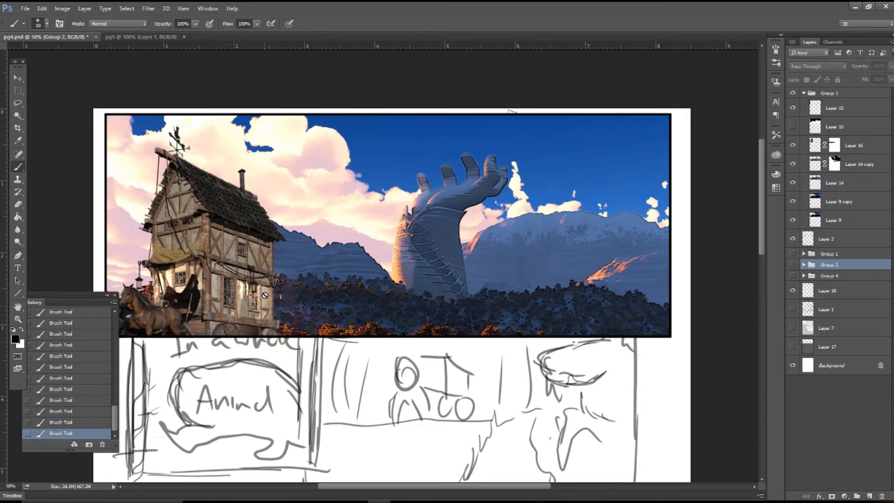
Move the History panel clear of the carriage artwork
click(276, 279)
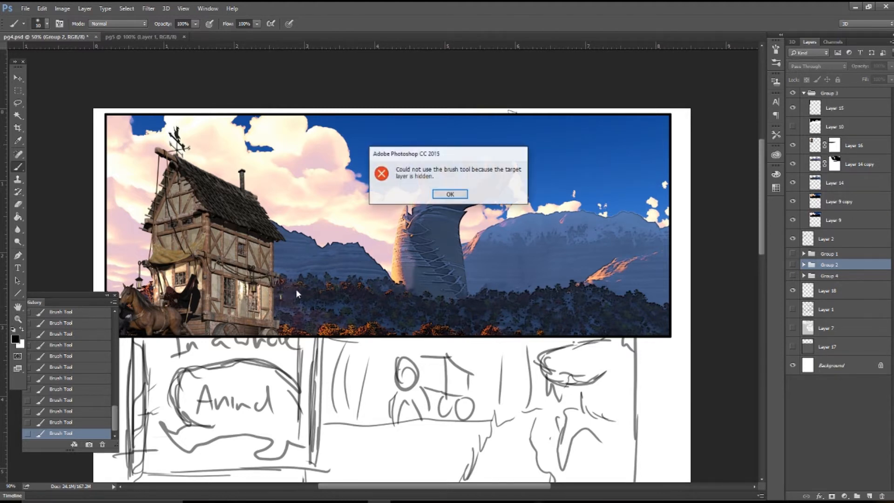
click(449, 195)
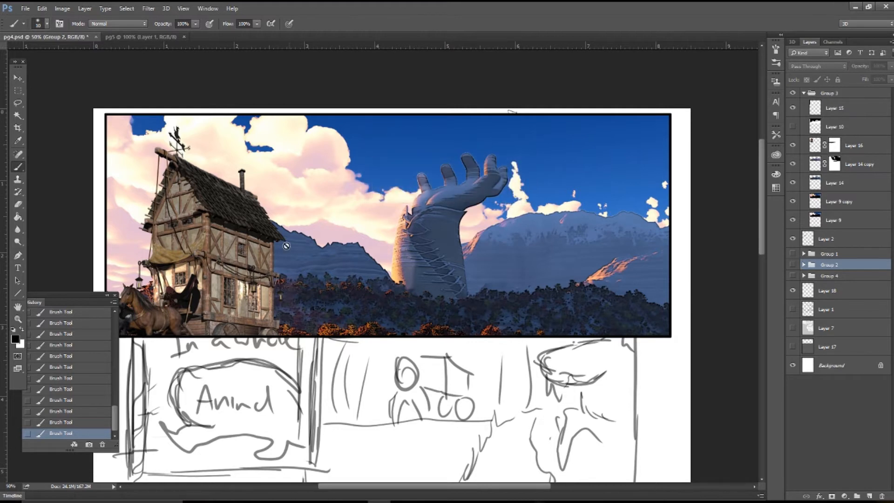
drag(93, 299, 81, 333)
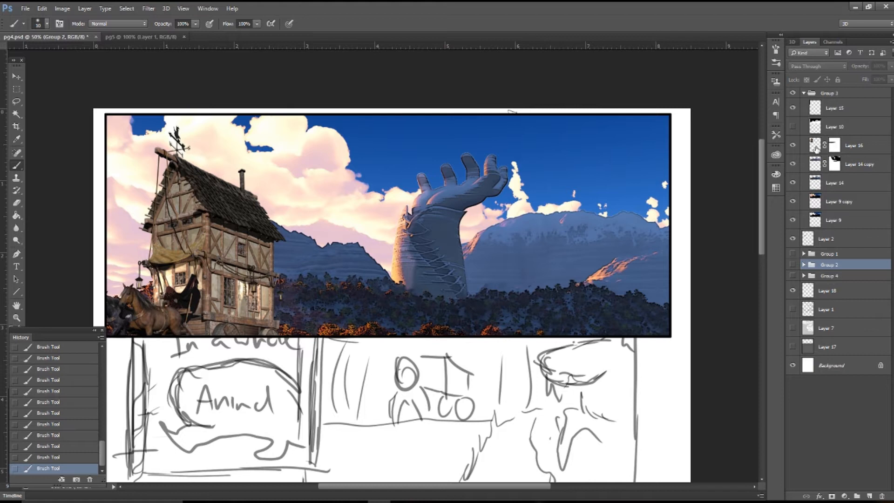
Scale the Layer 16 carriage to about 73% and place it in the lower-left corner of the hand panel
click(816, 147)
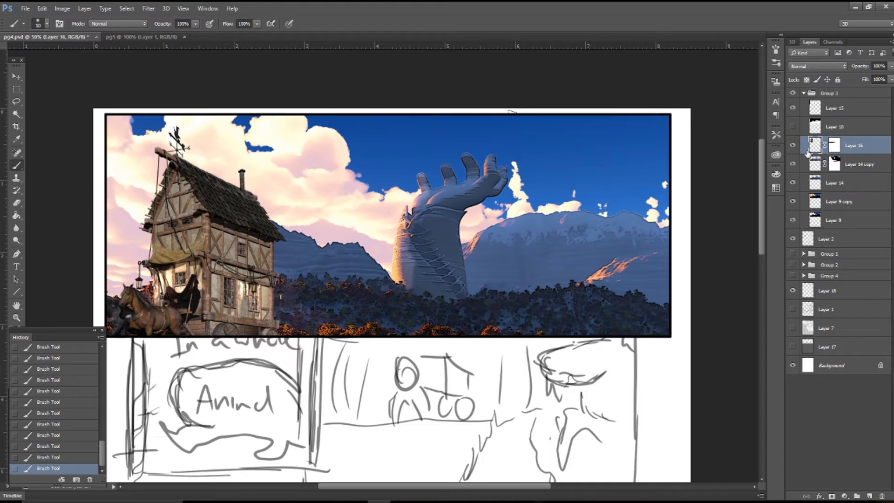
key(ctrl+t)
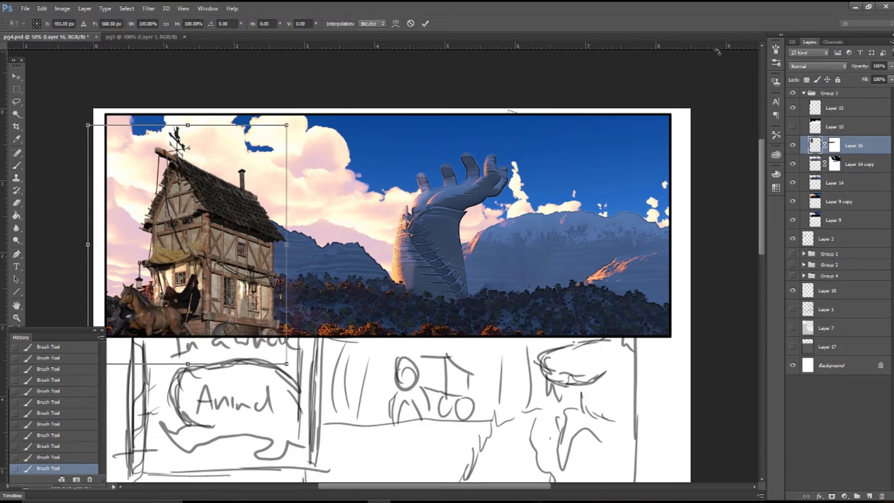
shift+drag(283, 128, 235, 191)
drag(198, 243, 209, 235)
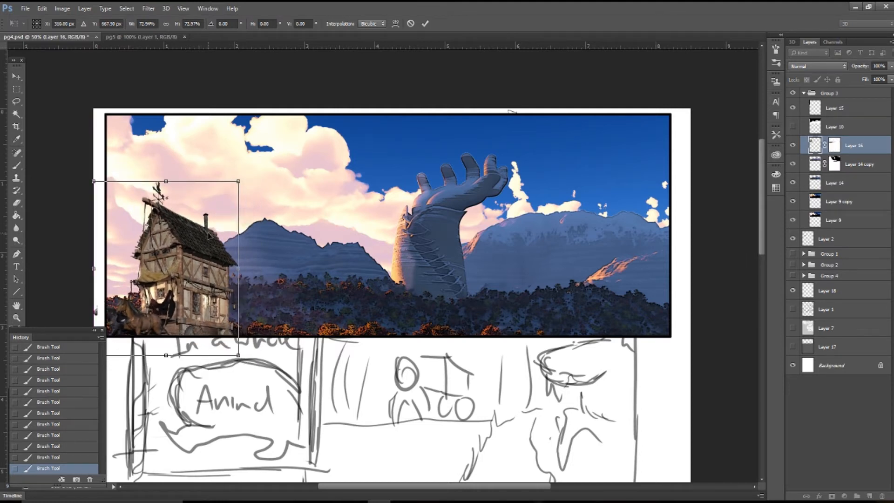
key(Return)
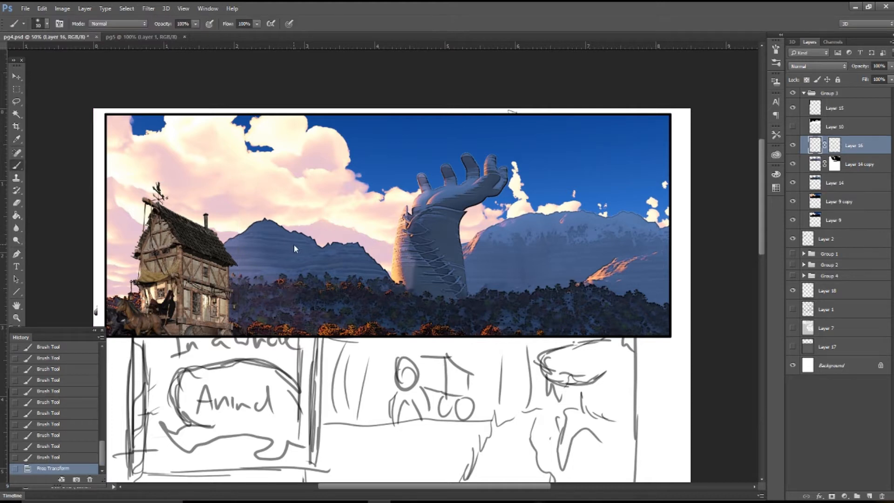
Erase the part of the carriage layer spilling past the panel's left border with a 57 px eraser at 100% hardness
click(16, 203)
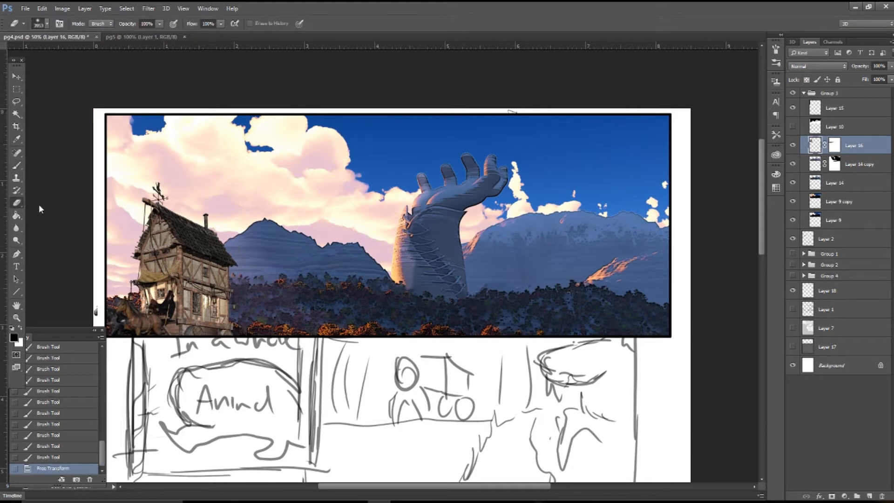
right_click(281, 173)
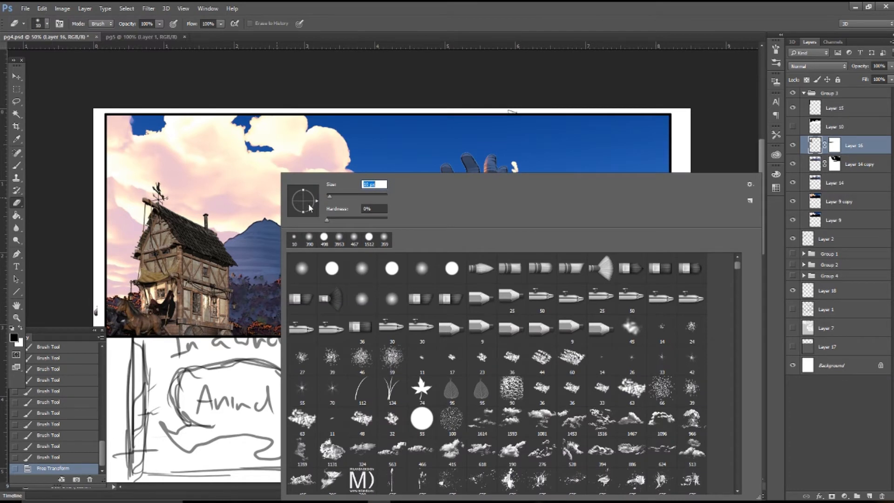
drag(327, 220, 392, 215)
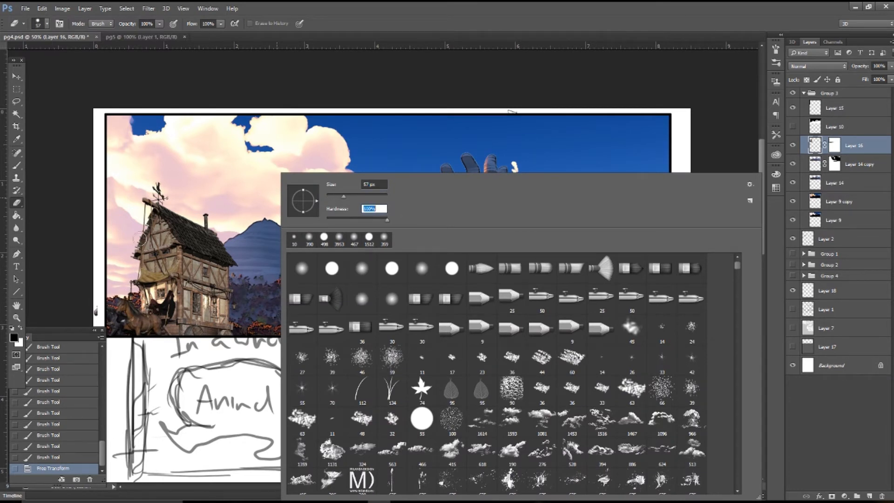
drag(91, 313, 102, 293)
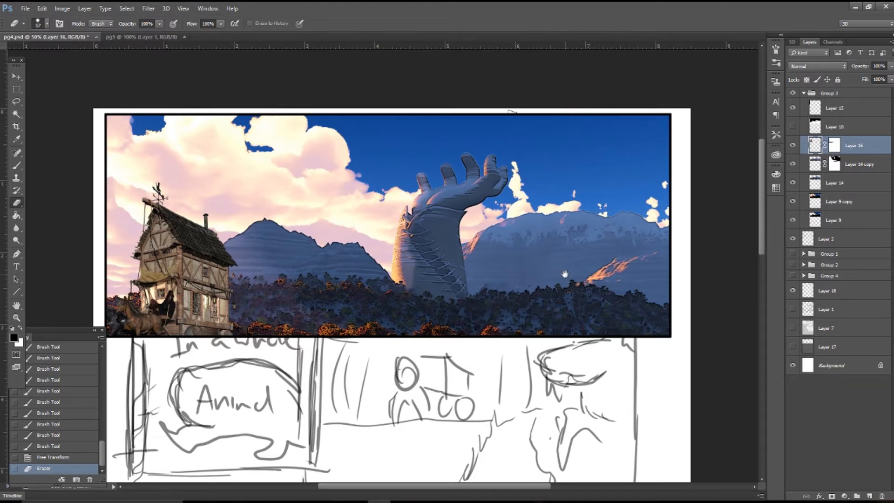
Zoom the page out to 25%, then show Group 1 and expand it to list its layers
scroll(565, 274, down, 2)
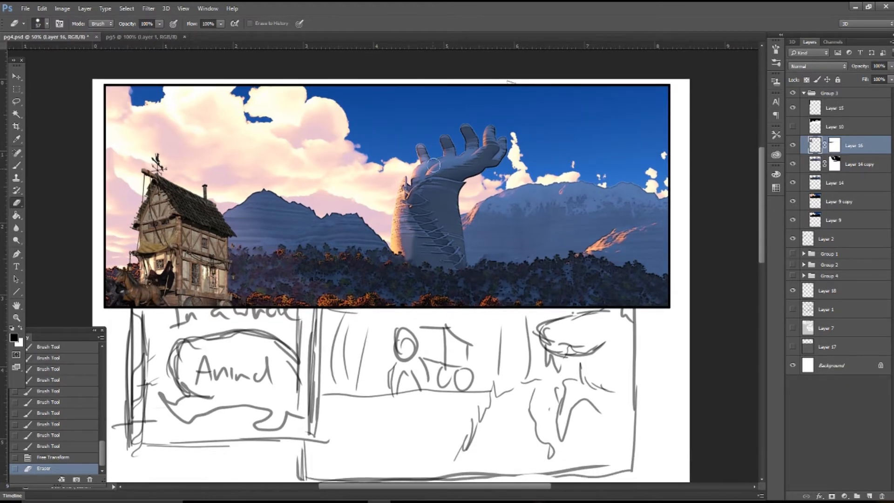
mouse_move(569, 237)
mouse_down()
mouse_move(561, 88)
mouse_move(547, 46)
mouse_up()
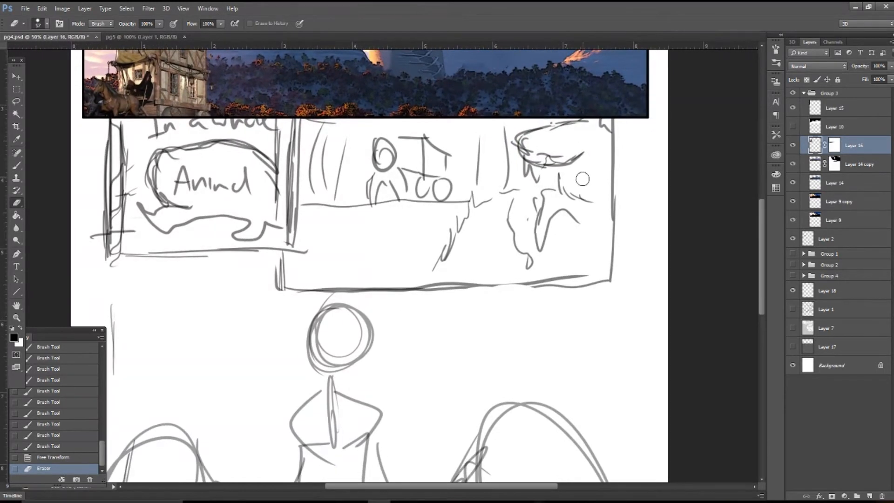
key(ctrl+minus)
key(ctrl+minus)
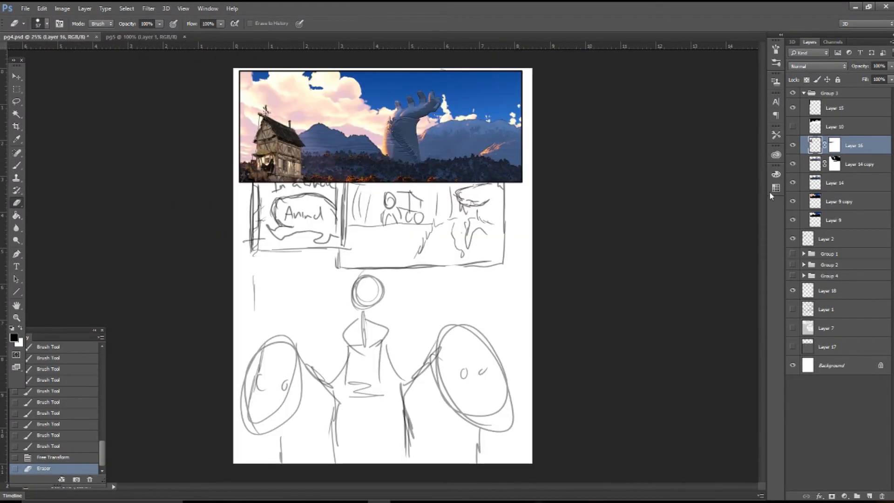
click(793, 254)
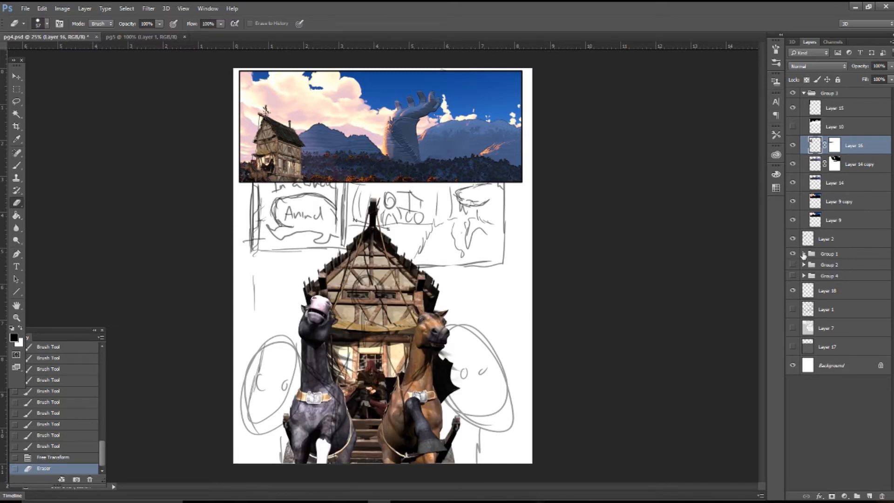
click(804, 254)
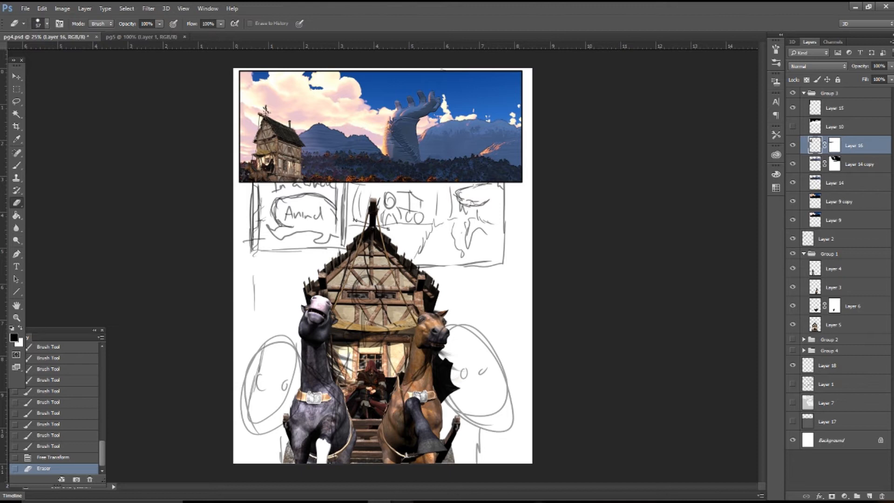
Switch to the carriage.duf scene in DAZ Studio and change the viewport from Camera 2 to Perspective View
mouse_move(402, 500)
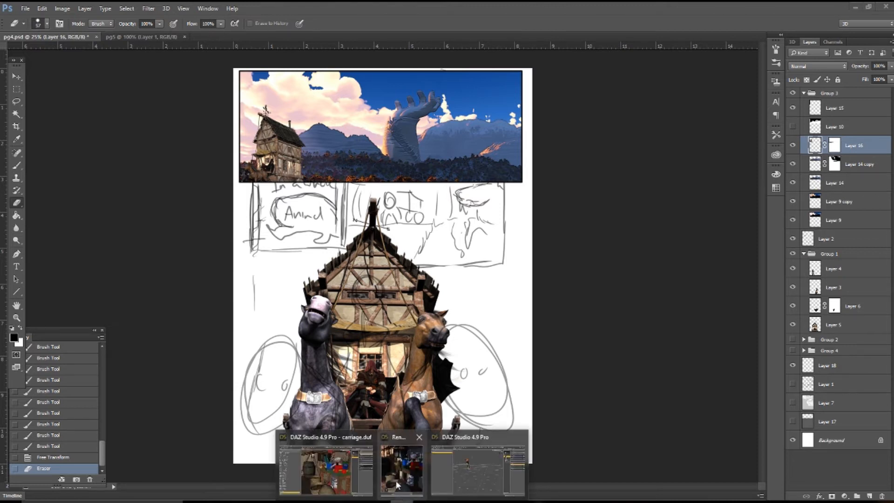
click(335, 471)
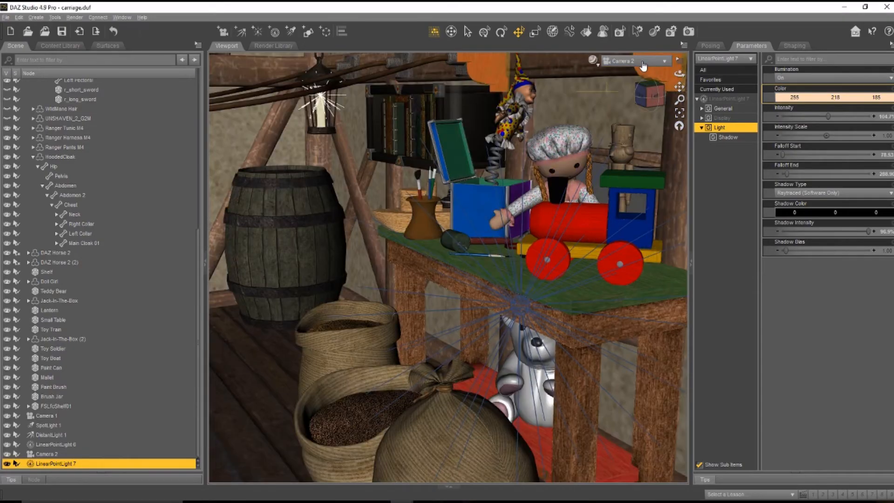
click(641, 60)
click(641, 68)
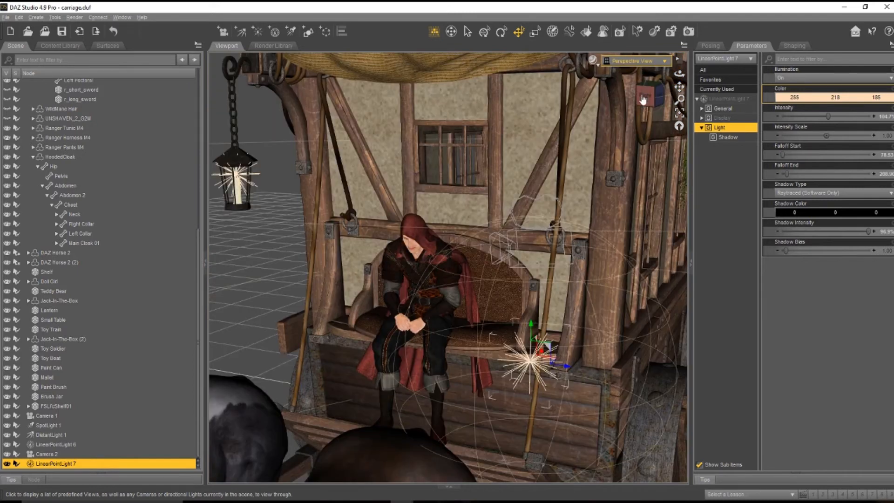
Make the Carriage Group and everything in it unselectable in the viewport
scroll(551, 273, down, 4)
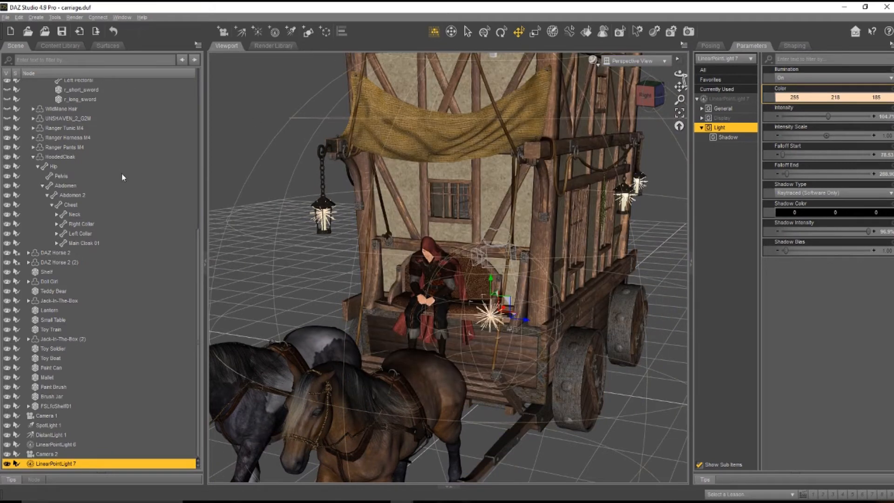
scroll(108, 185, up, 10)
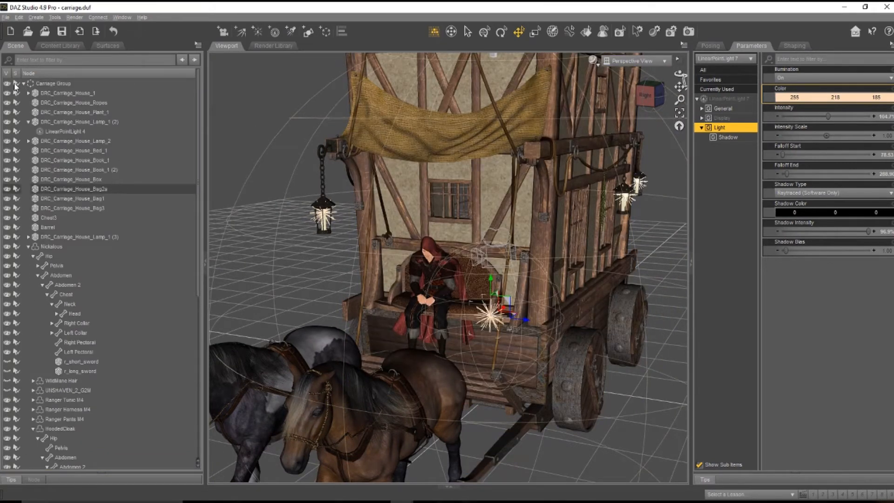
click(16, 85)
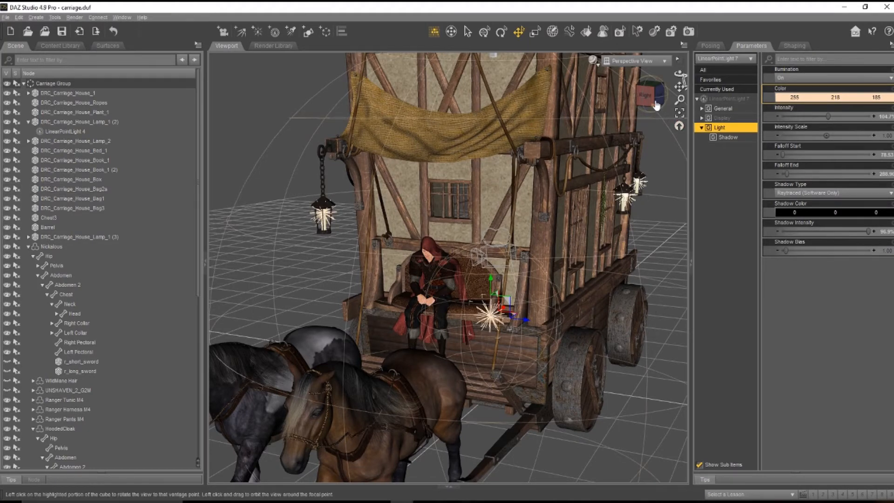
Examine the carriage, seated driver and horses from the side in the DAZ Studio scene
drag(656, 100, 534, 234)
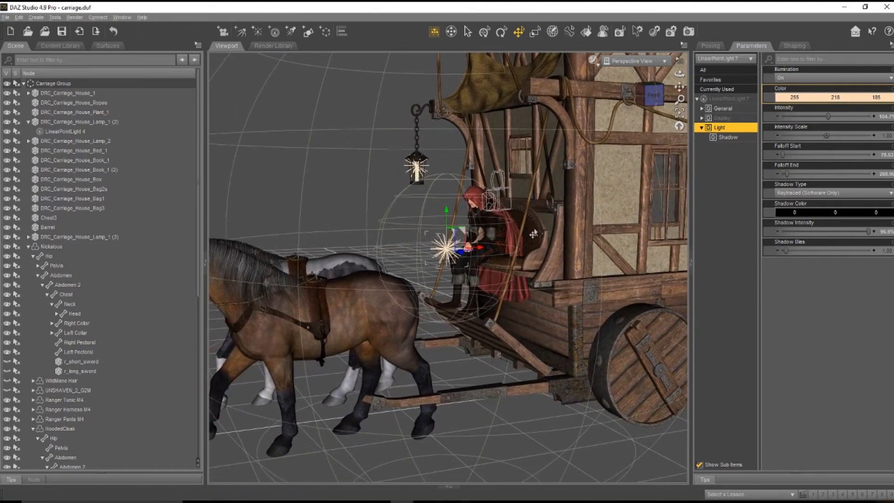
scroll(560, 288, up, 5)
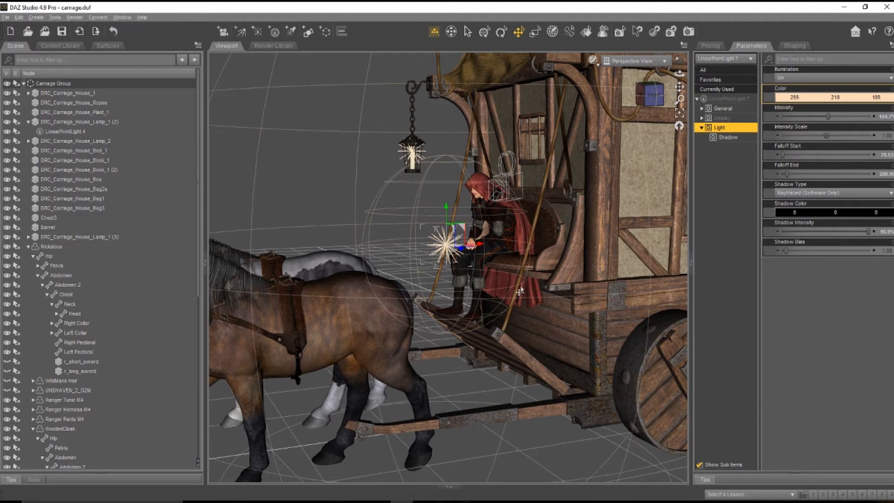
scroll(521, 292, down, 3)
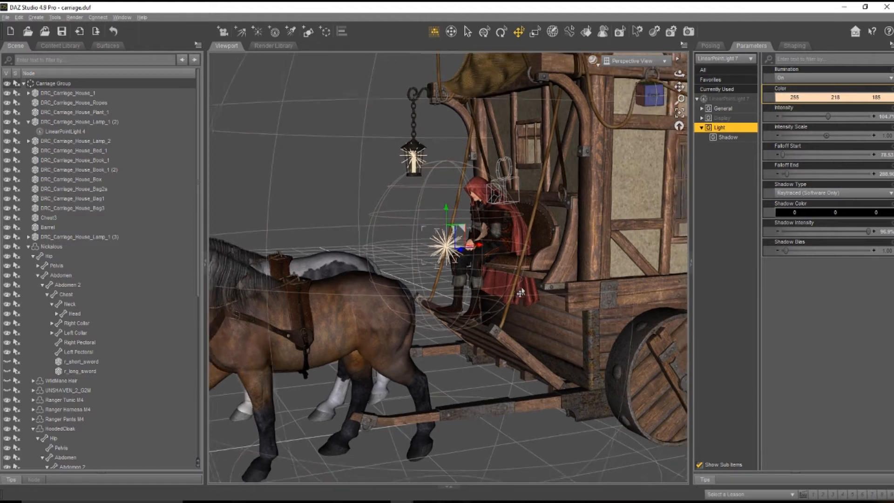
scroll(517, 292, down, 2)
alt+drag(517, 293, 368, 326)
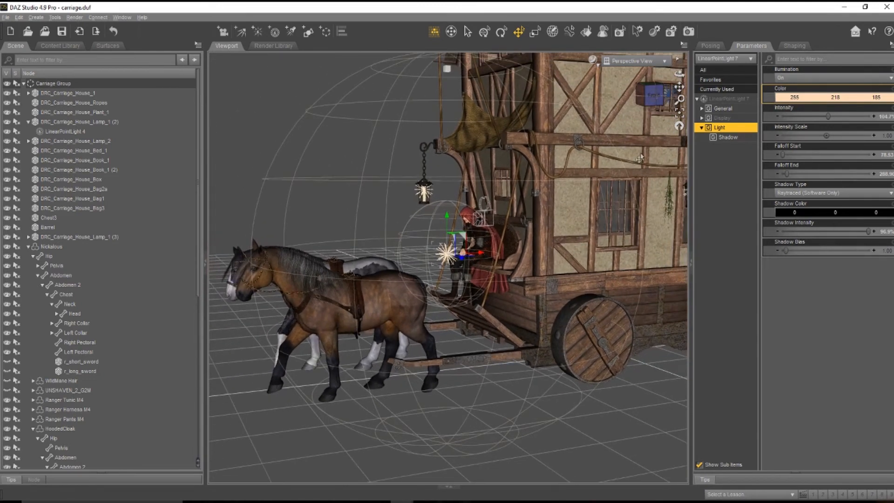
click(654, 96)
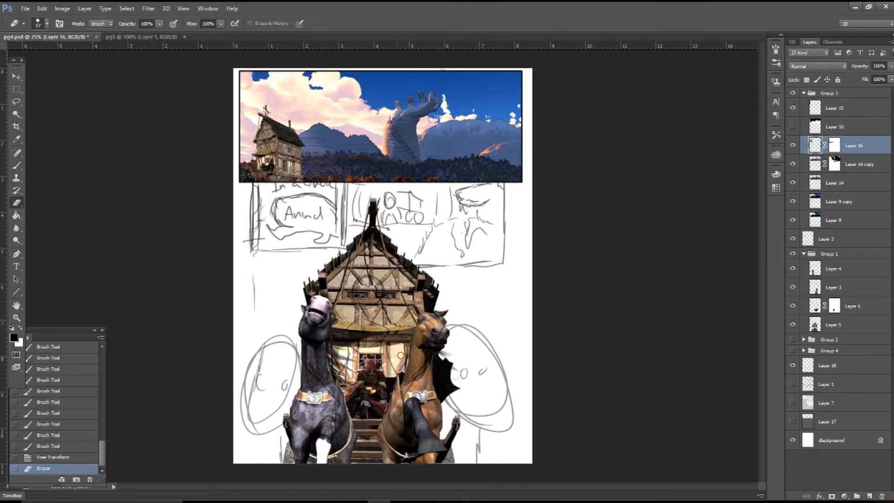
In Photoshop, hide Layer 3, Layer 4 and Layer 6 in Group 1 and enlarge the Layer 5 carriage and driver to 50%
click(793, 254)
click(793, 254)
click(793, 288)
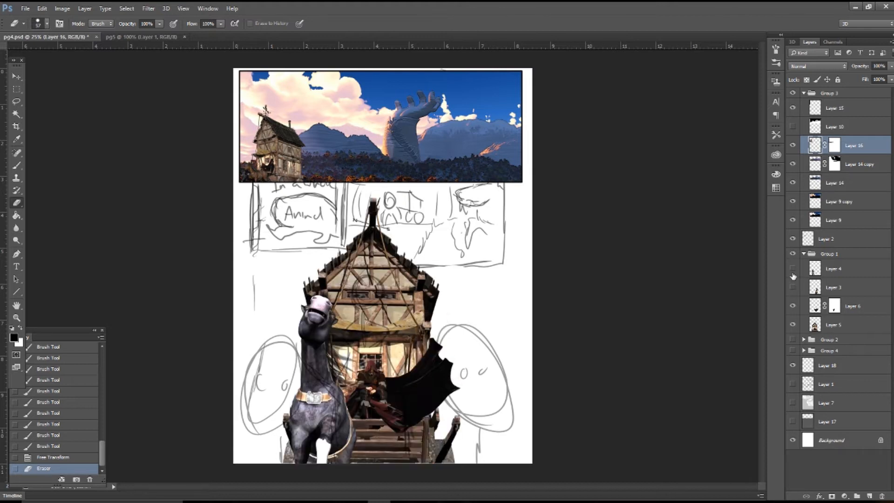
click(793, 274)
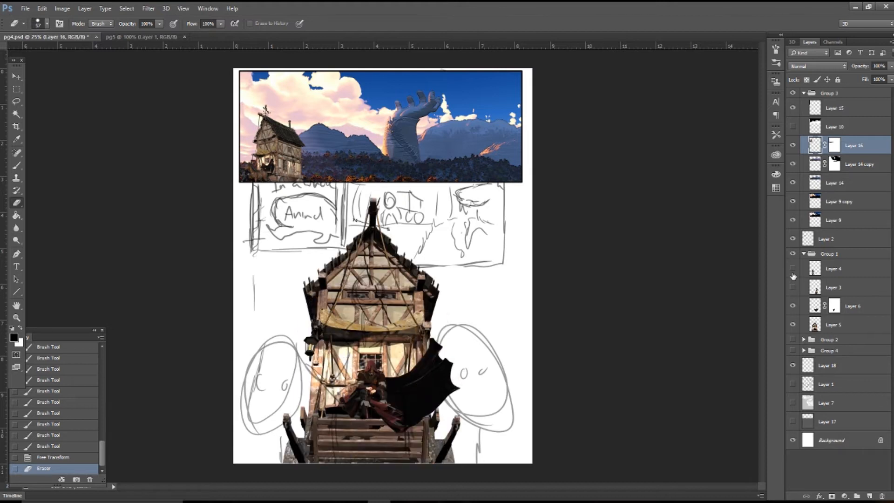
click(792, 309)
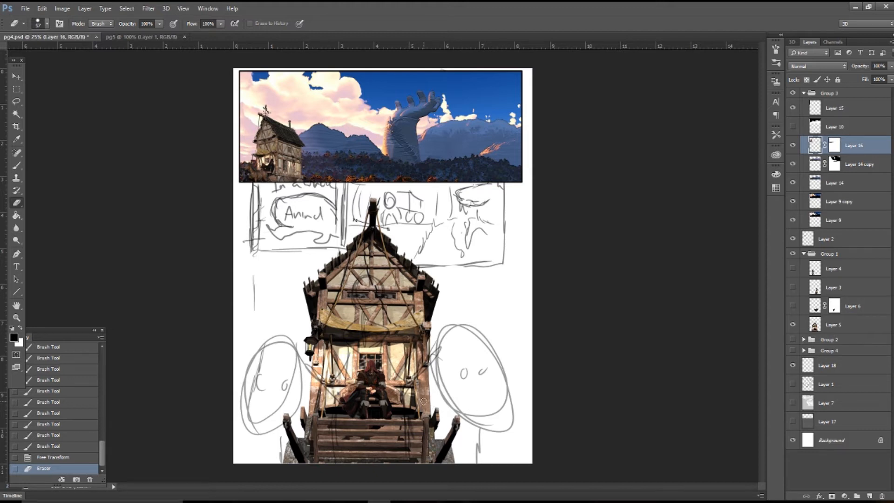
key(ctrl+plus)
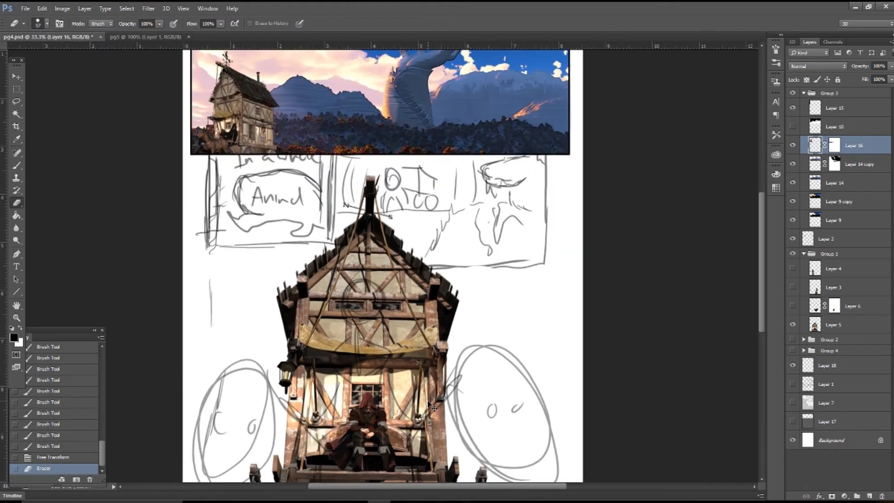
drag(403, 362, 429, 126)
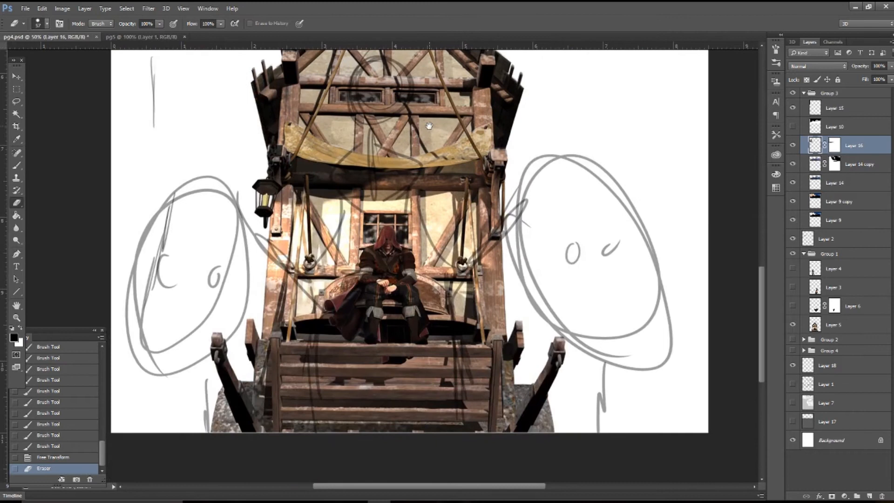
Switch to the carriage.duf scene in DAZ Studio and view the carriage, driver and horses from the front
mouse_move(391, 501)
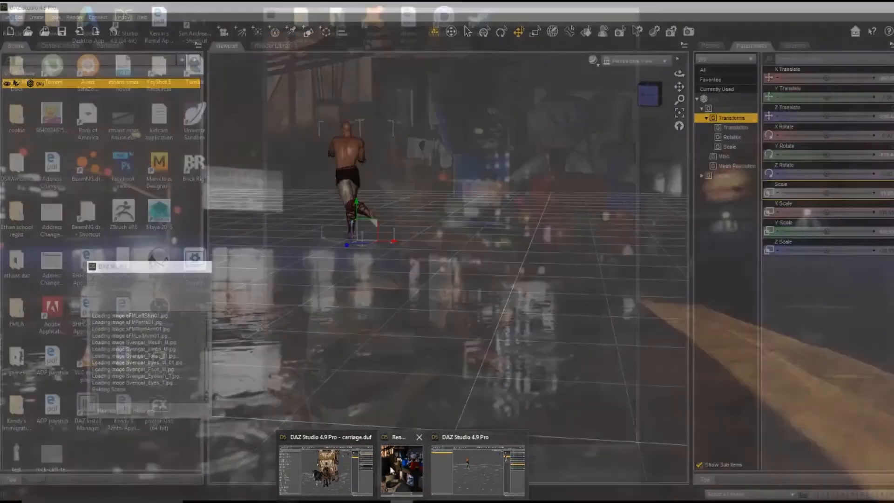
click(326, 468)
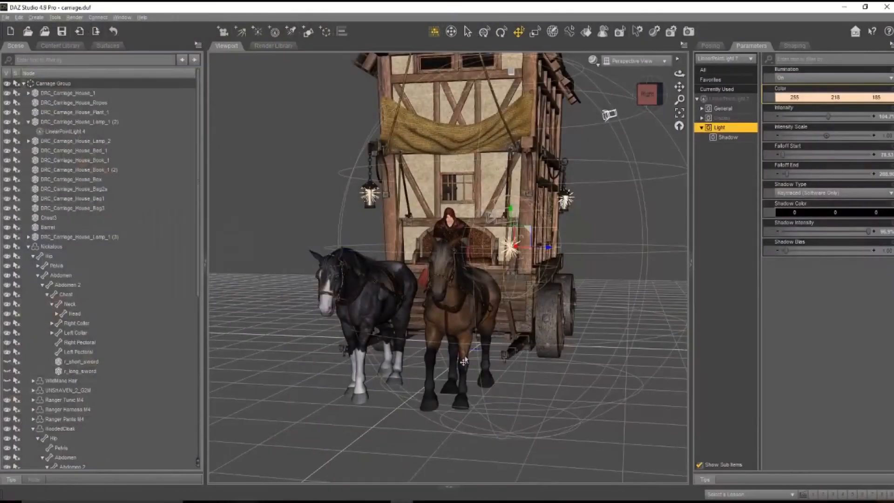
click(648, 94)
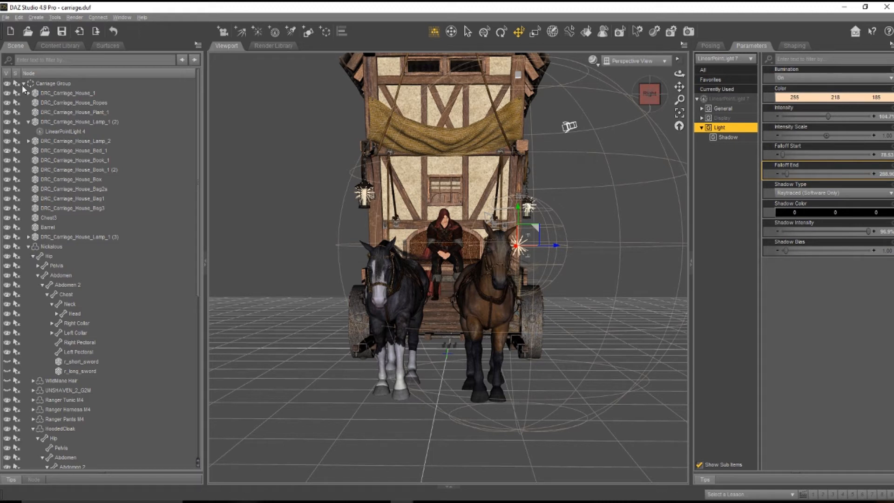
Collapse the driver figure and the DRC_Carriage_House_Lamp_1 (2) branch inside the Carriage Group in the scene hierarchy
click(88, 112)
click(50, 84)
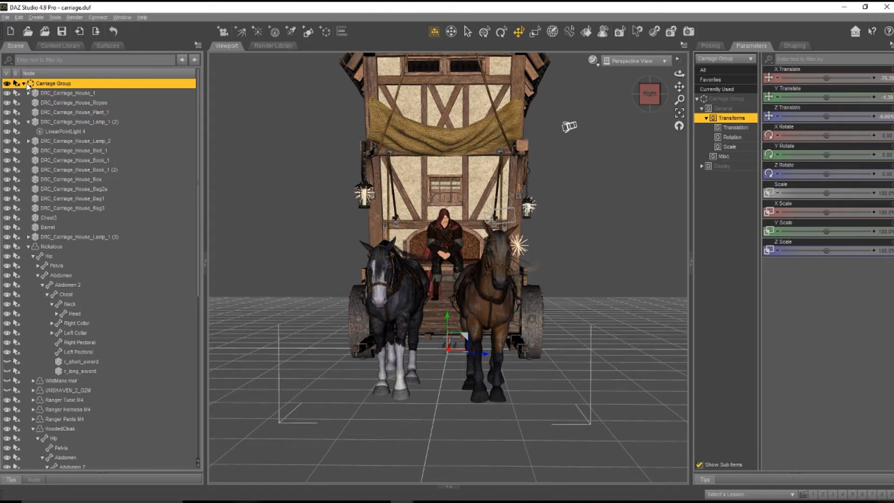
click(24, 84)
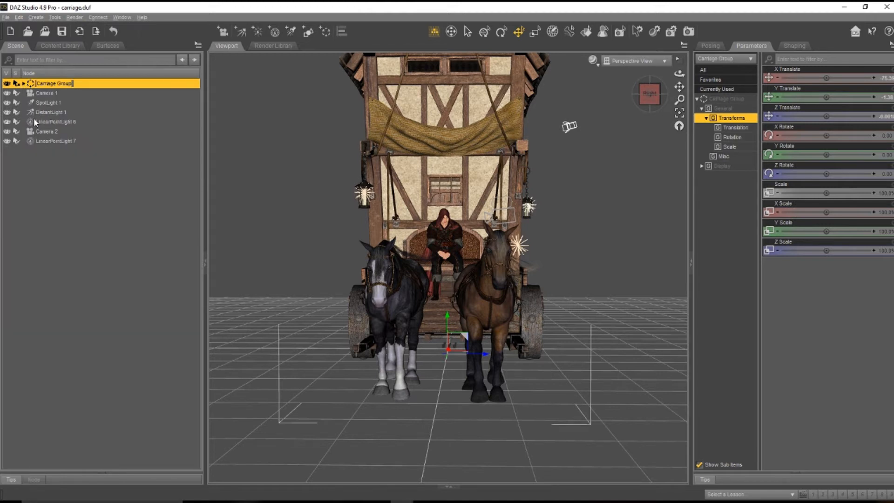
click(23, 85)
scroll(64, 319, down, 10)
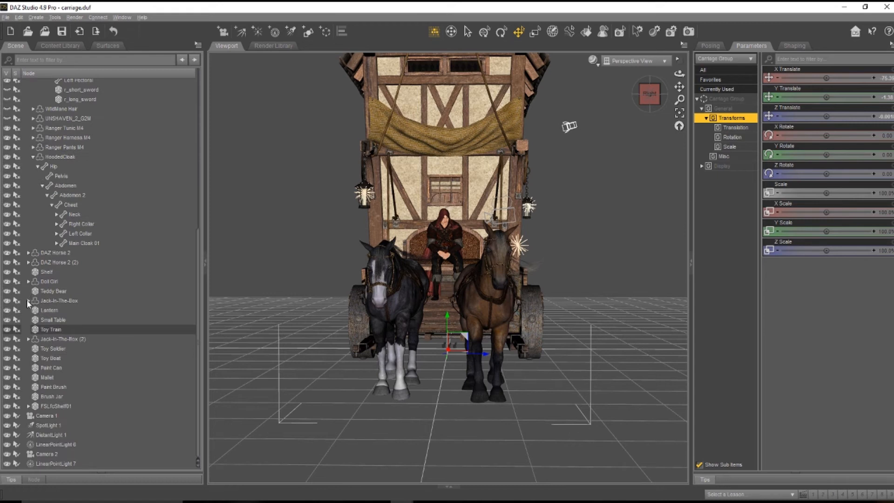
click(399, 296)
scroll(62, 181, up, 5)
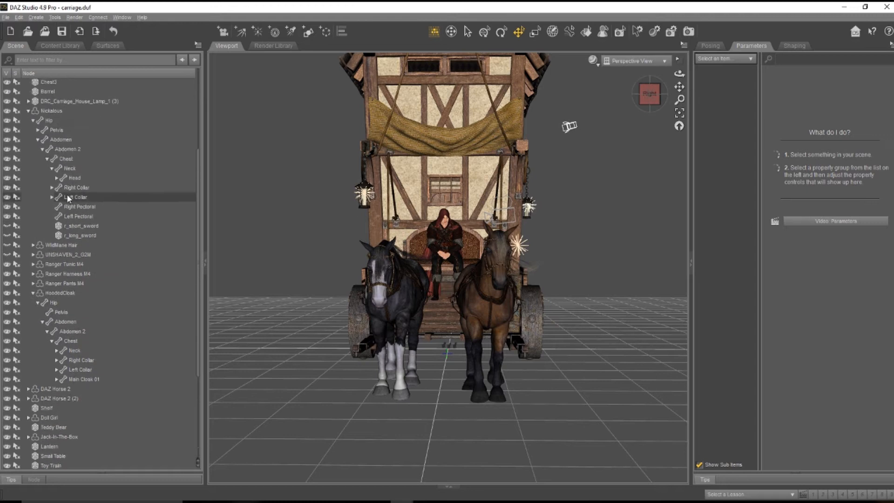
scroll(63, 200, up, 5)
click(28, 246)
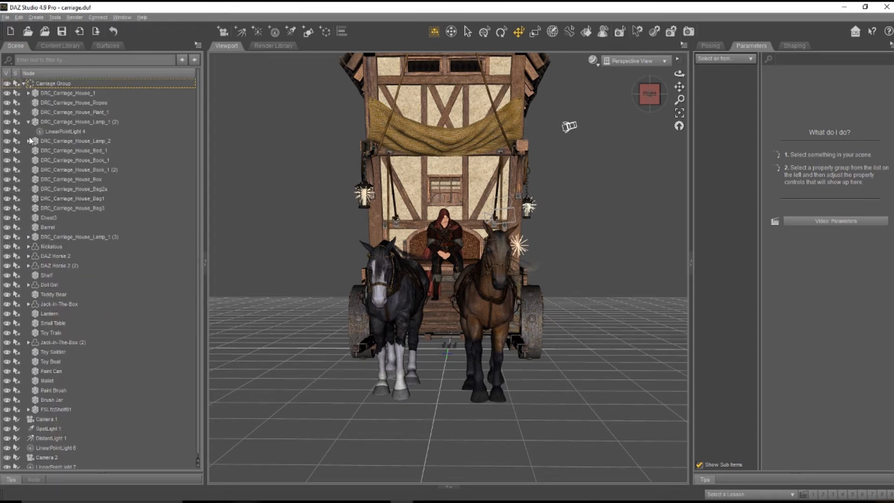
click(28, 123)
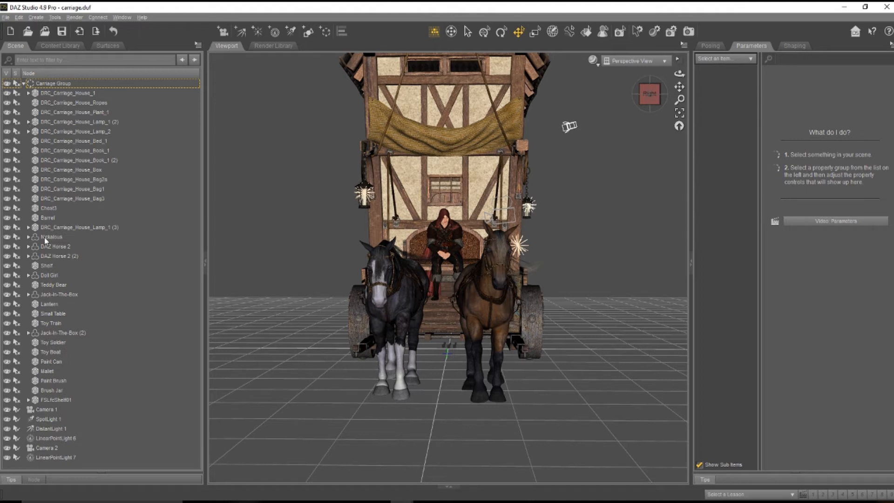
Unparent DAZ Horse 2 and DAZ Horse 2 (2) from the Carriage Group
right_click(64, 249)
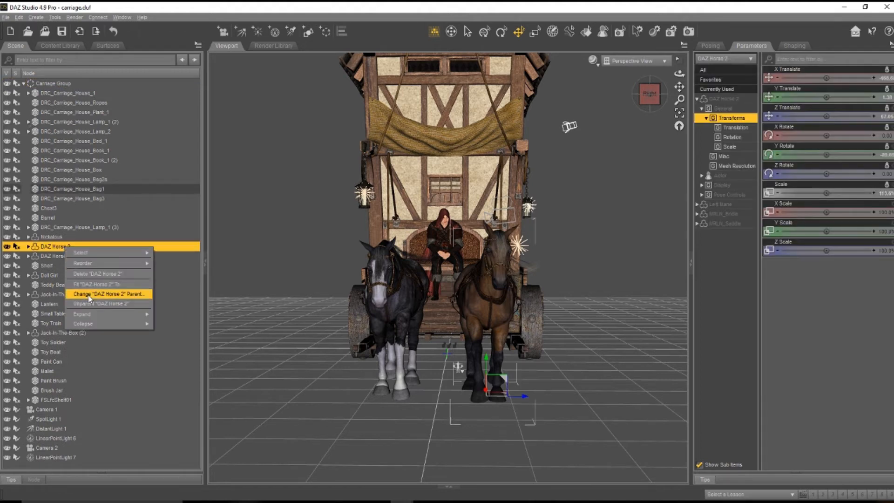
click(90, 303)
click(64, 246)
right_click(63, 245)
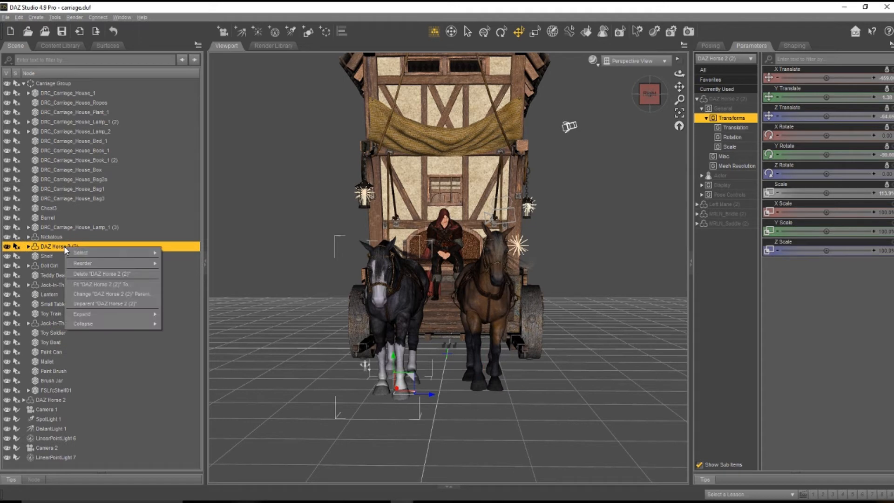
click(76, 302)
Collapse and hide the Carriage Group, leaving the two horses in view
click(23, 84)
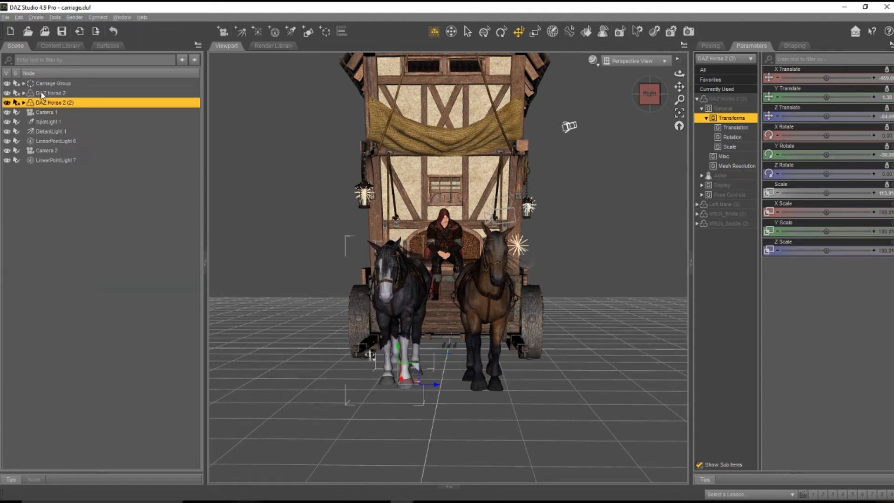
click(7, 83)
scroll(585, 196, up, 10)
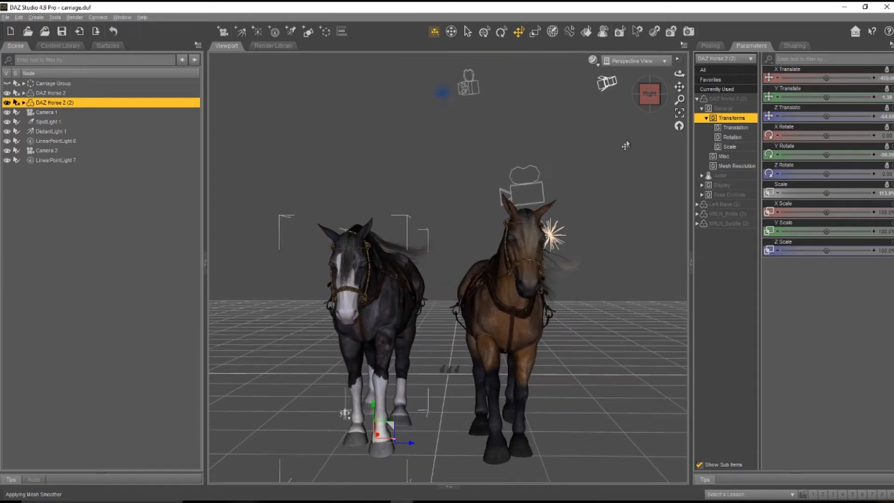
click(649, 93)
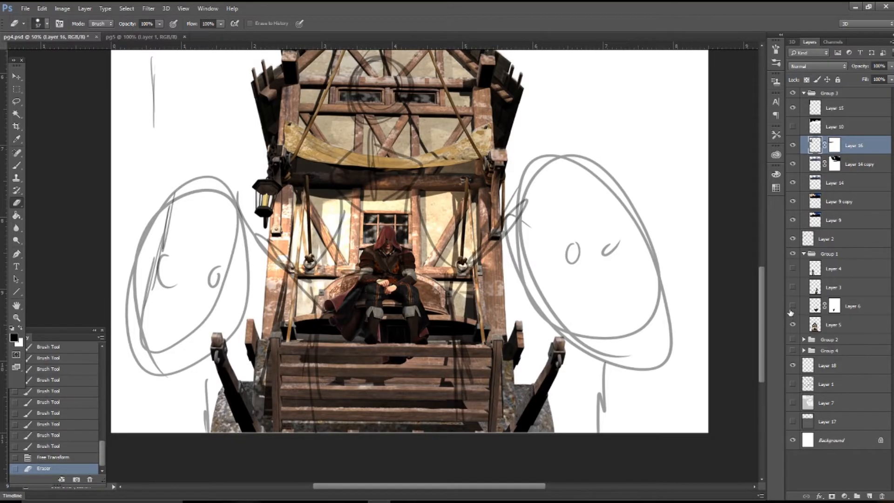
In Photoshop, show the Layer 3 and Layer 4 horses in Group 1, and return to DAZ Studio to view the horses from a low front angle
click(793, 288)
click(793, 269)
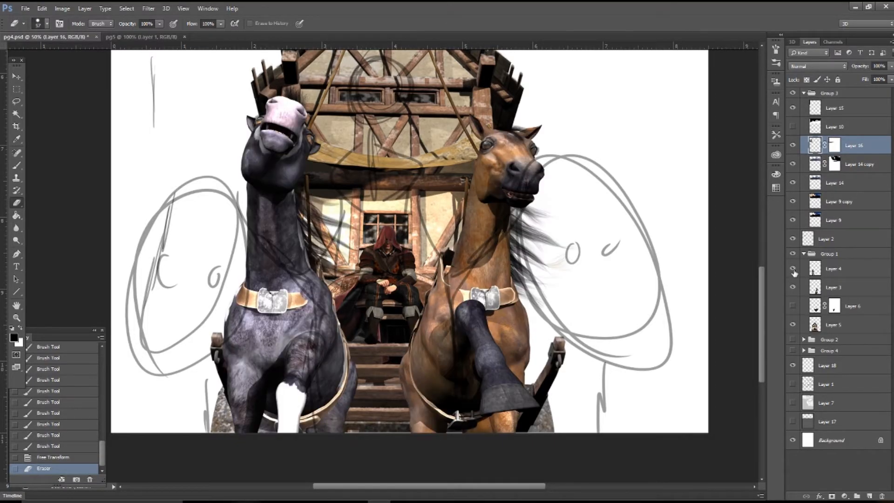
mouse_move(409, 502)
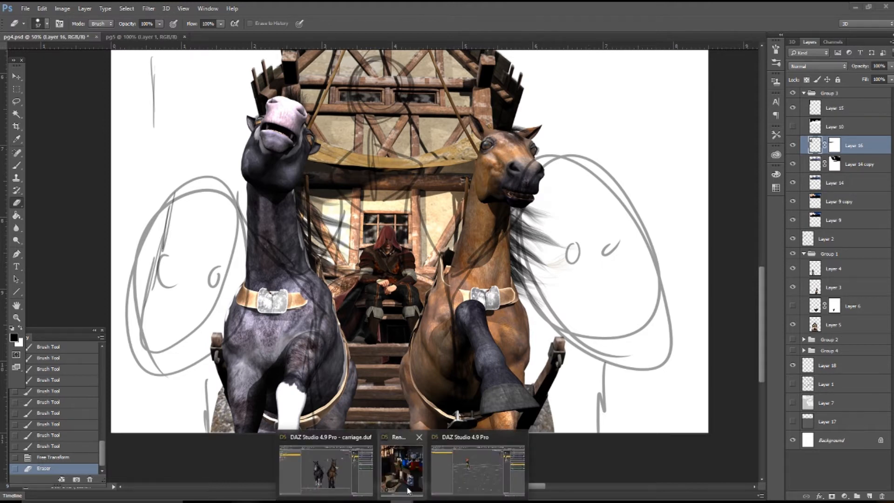
click(322, 466)
scroll(580, 286, up, 5)
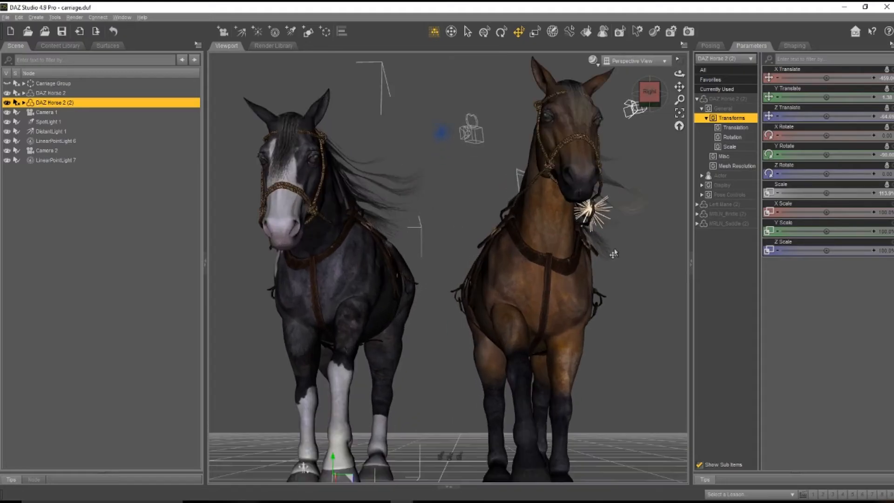
mouse_move(680, 86)
mouse_down()
mouse_move(682, 95)
mouse_move(650, 83)
mouse_move(680, 92)
mouse_up()
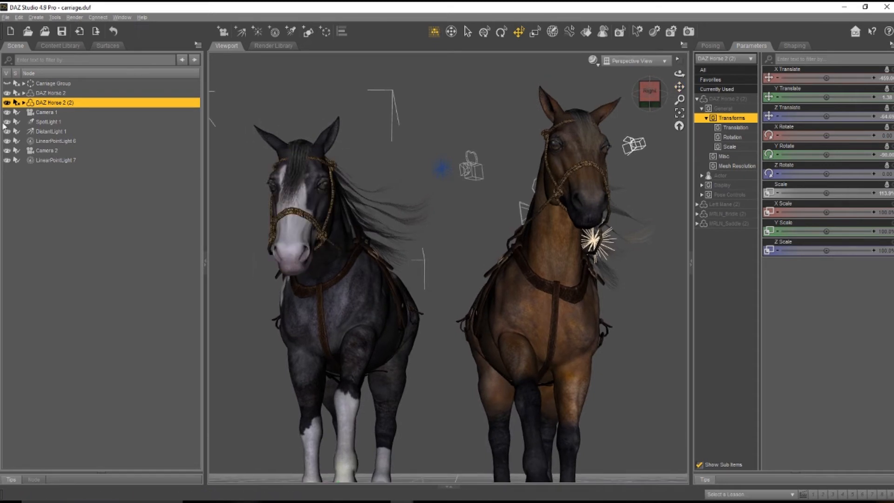
Place DAZ Horse 2 in a new group named Group 1
click(7, 93)
click(6, 92)
click(53, 96)
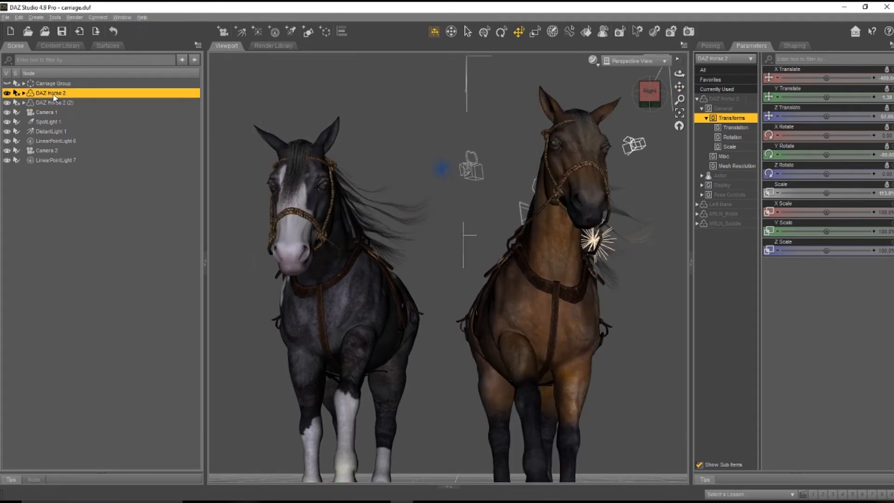
click(7, 93)
click(7, 93)
click(36, 17)
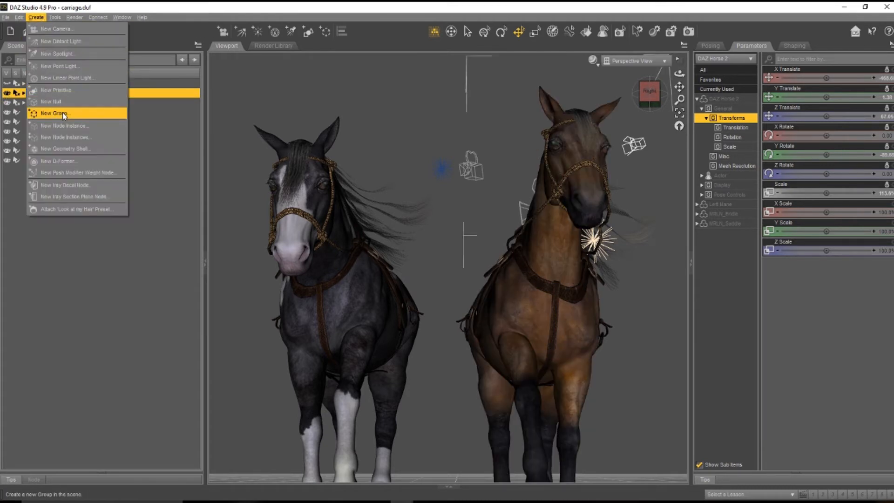
click(62, 113)
click(461, 227)
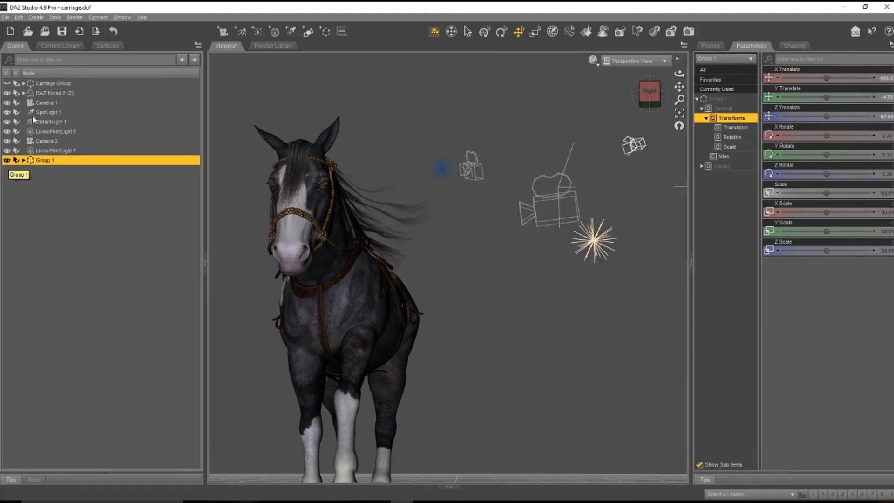
Expand Group 1 and place DAZ Horse 2 (2) in a new group named Group 2
click(50, 93)
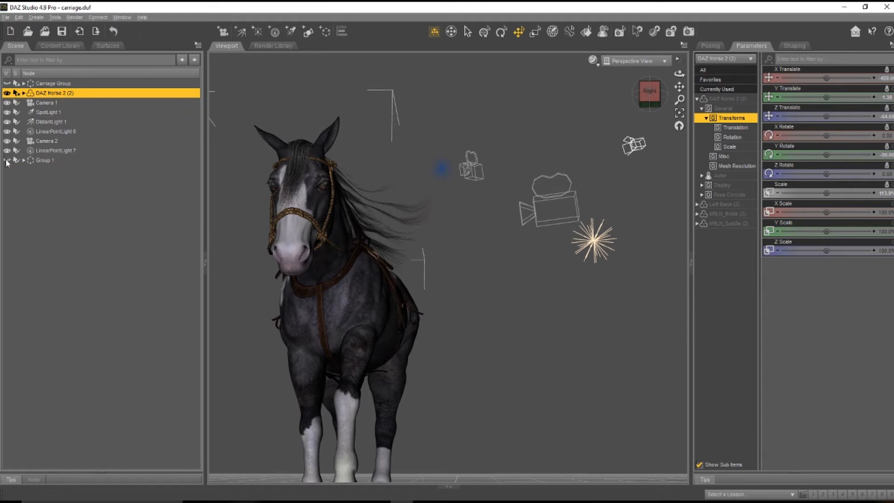
click(24, 160)
click(36, 17)
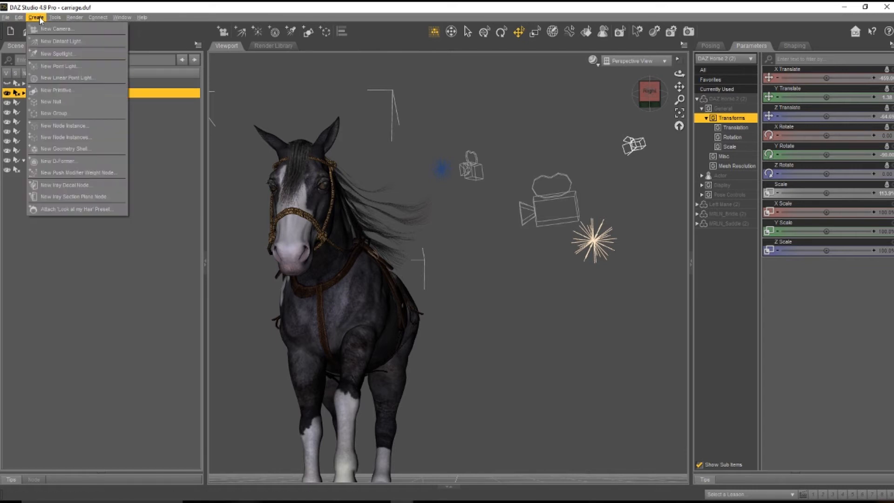
click(66, 113)
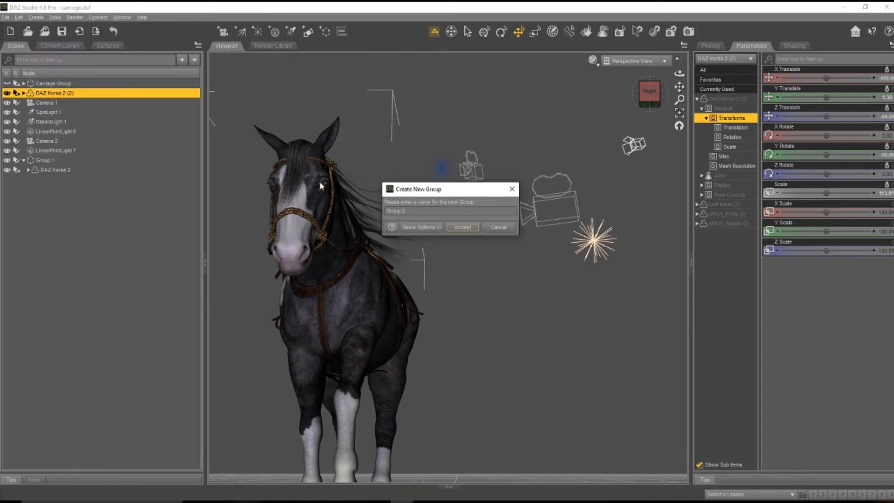
click(458, 227)
Hide Group 2, inspect its contents, and show and collapse it again
click(7, 171)
click(24, 171)
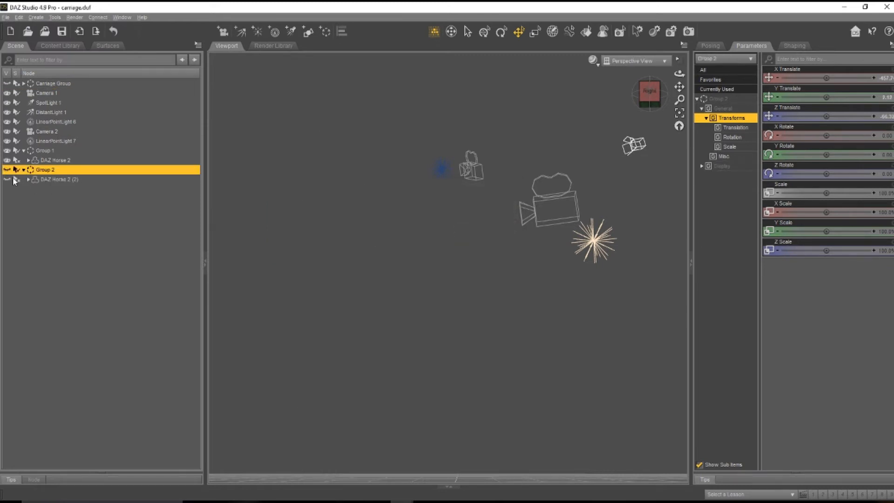
click(7, 170)
click(23, 170)
Select the brown horse's Neck1 bone and frame that horse close up from a low front angle
click(671, 115)
click(679, 113)
mouse_move(649, 93)
mouse_down()
mouse_move(650, 105)
mouse_move(649, 96)
mouse_up()
scroll(578, 158, up, 3)
scroll(581, 162, up, 2)
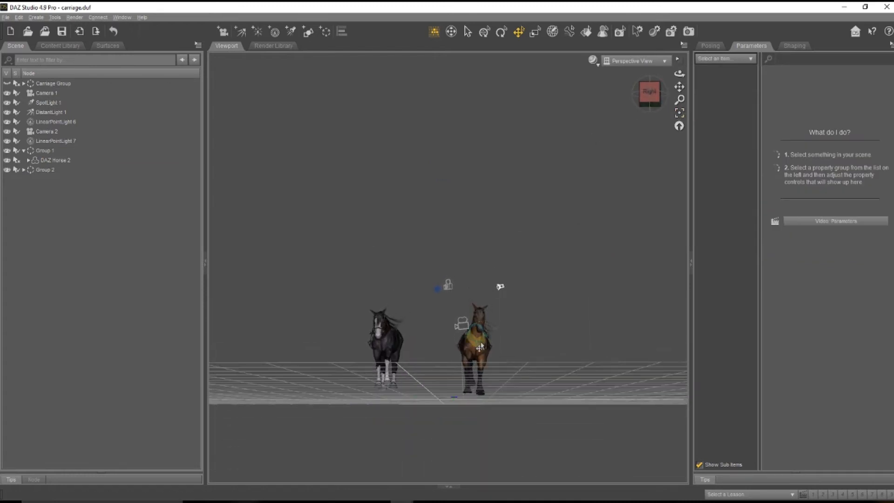
click(479, 340)
scroll(675, 158, up, 2)
click(679, 113)
scroll(600, 184, down, 3)
scroll(600, 183, down, 2)
drag(651, 104, 657, 96)
scroll(635, 183, down, 1)
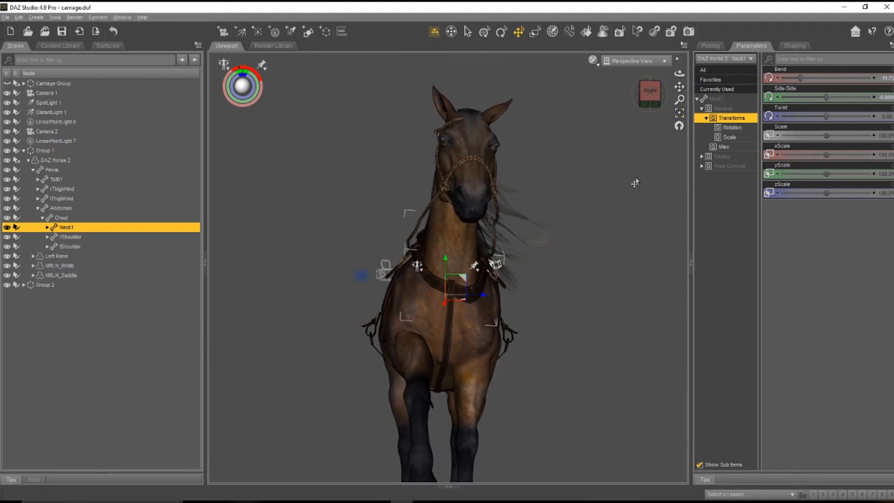
In Photoshop, move the brown horse on Layer 3 to the right and the dark horse on Layer 4 to the left, away from the driver
click(379, 501)
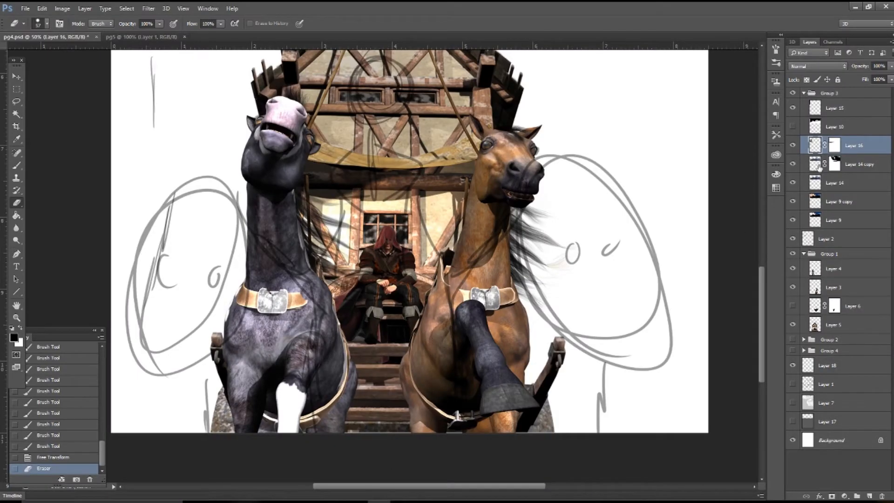
click(17, 76)
click(834, 287)
drag(472, 276, 525, 277)
click(852, 273)
drag(290, 278, 241, 275)
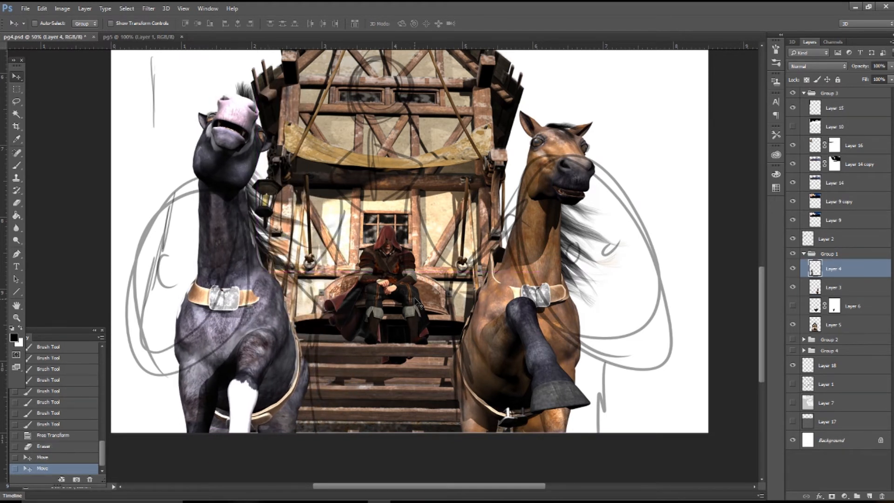
Compare the carriage panel with and without the cloak on Layer 6, and leave Layer 6 shown
click(793, 307)
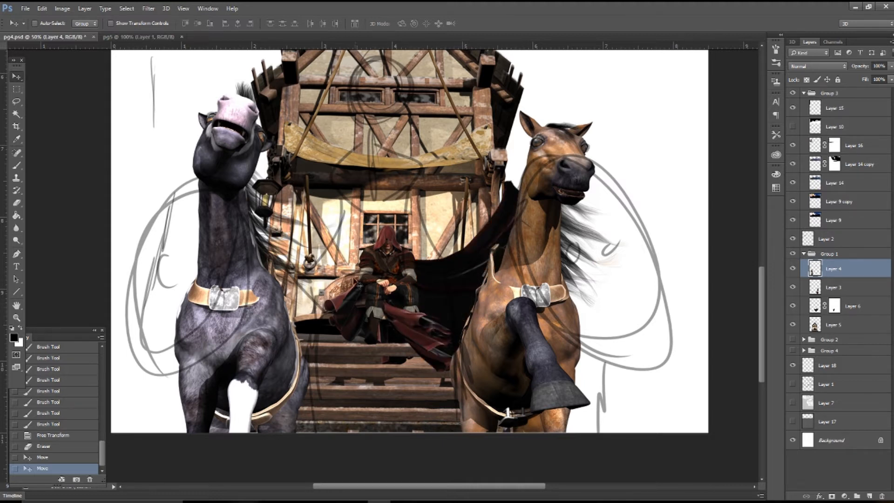
click(793, 306)
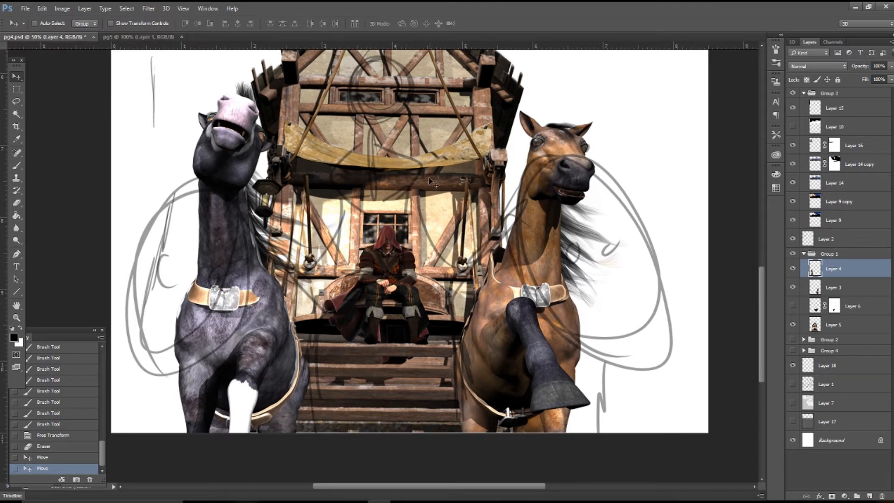
click(793, 307)
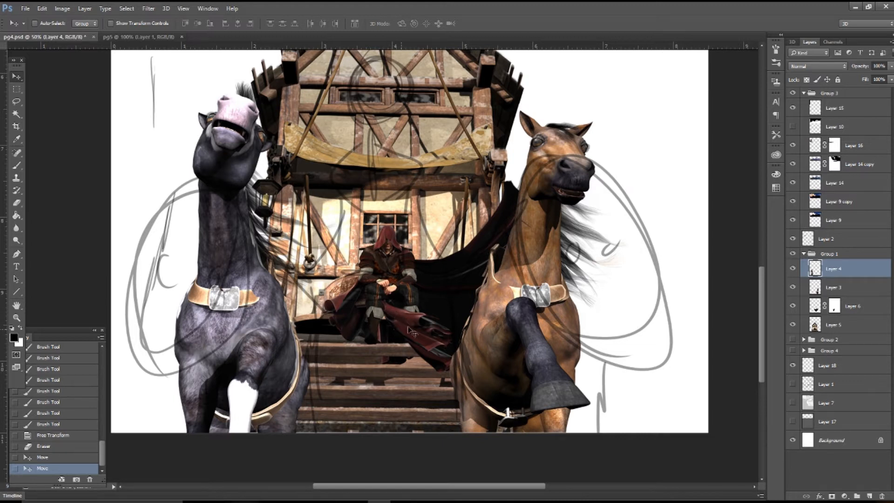
Erase the part of the cloak on Layer 6 that covers the driver's legs and the stairs
click(17, 202)
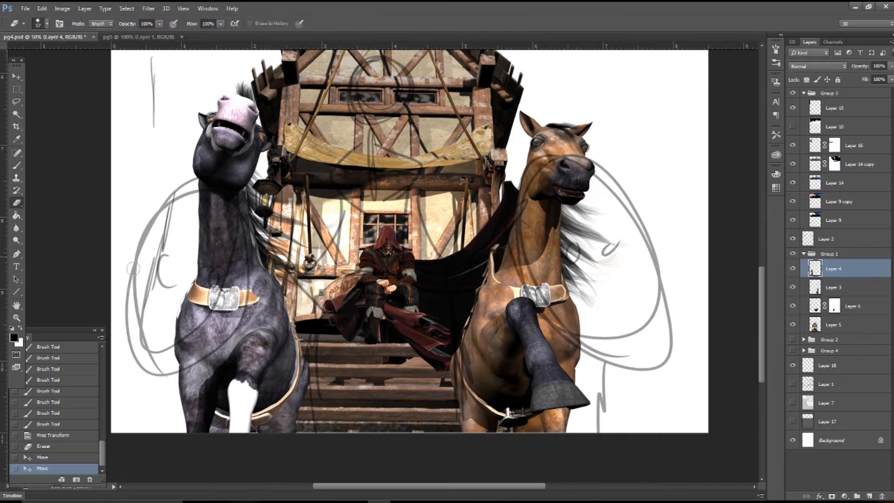
drag(409, 329, 414, 321)
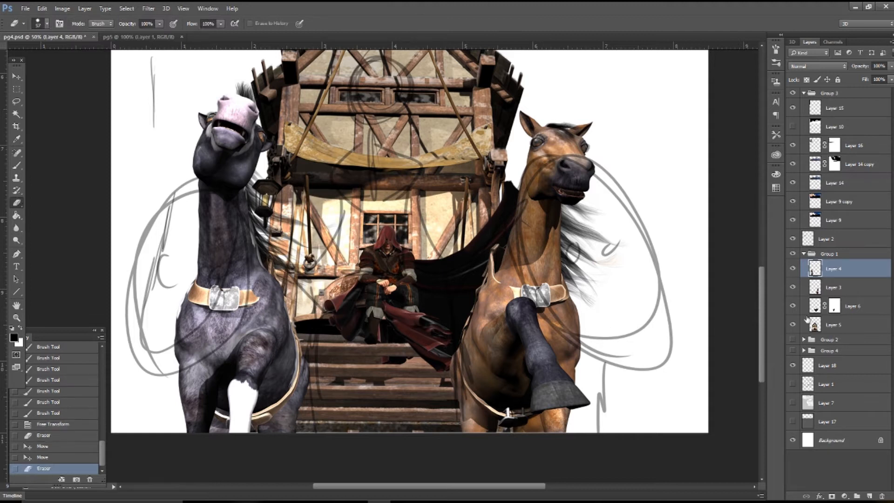
click(823, 312)
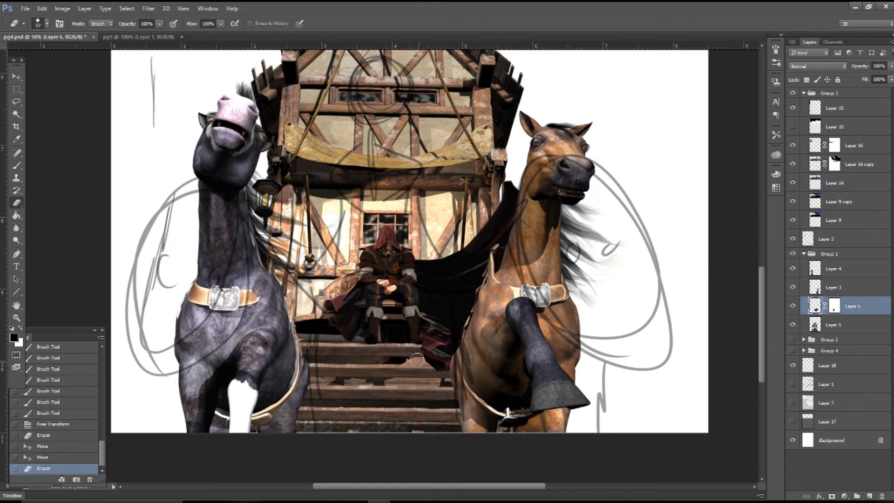
click(408, 330)
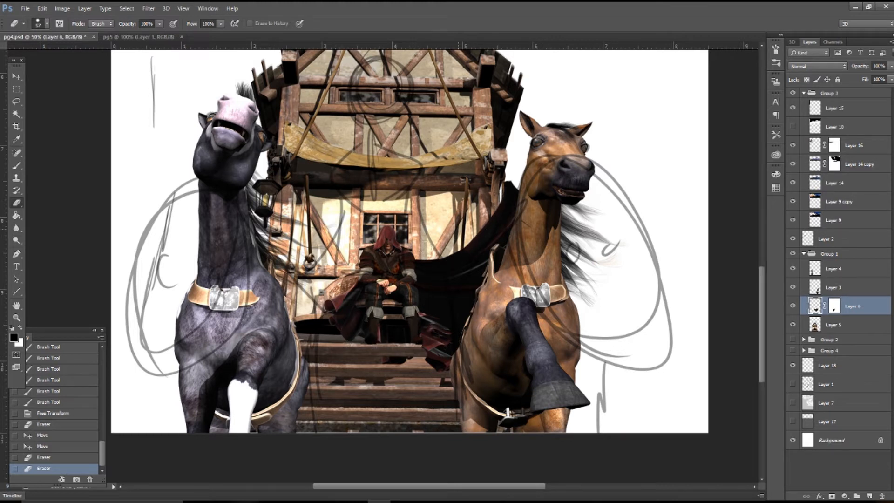
Preview Layer 1 and Layer 7 and hide both again, and show Group 2 on the full page
click(793, 385)
click(793, 384)
click(793, 403)
click(793, 404)
key(ctrl+minus)
key(ctrl+minus)
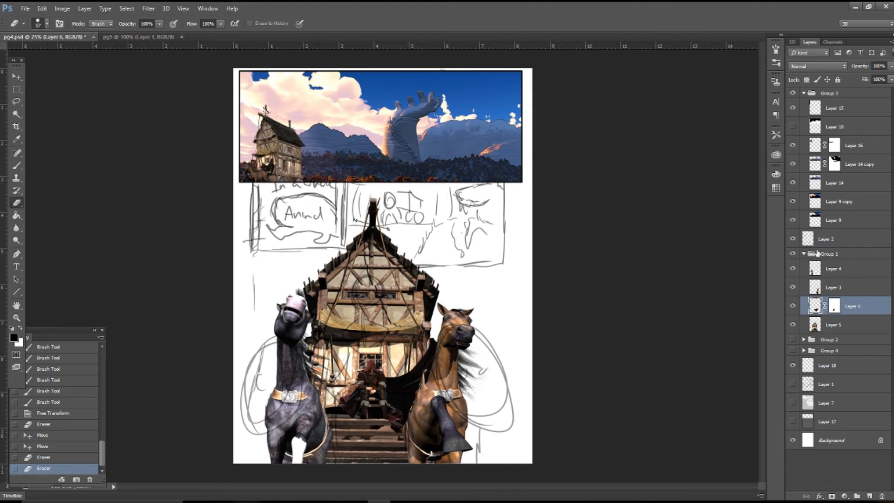
click(793, 340)
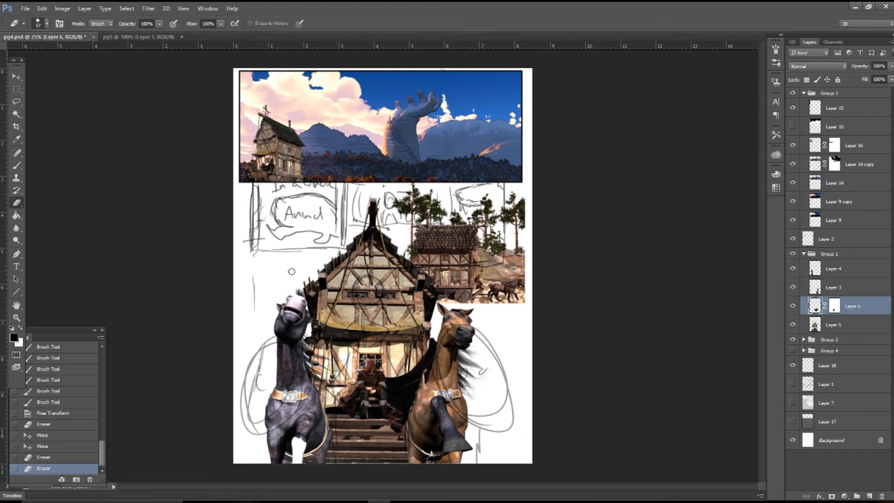
Switch to the carriage.duf scene in DAZ Studio, expand the Carriage Group and make it visible
click(403, 474)
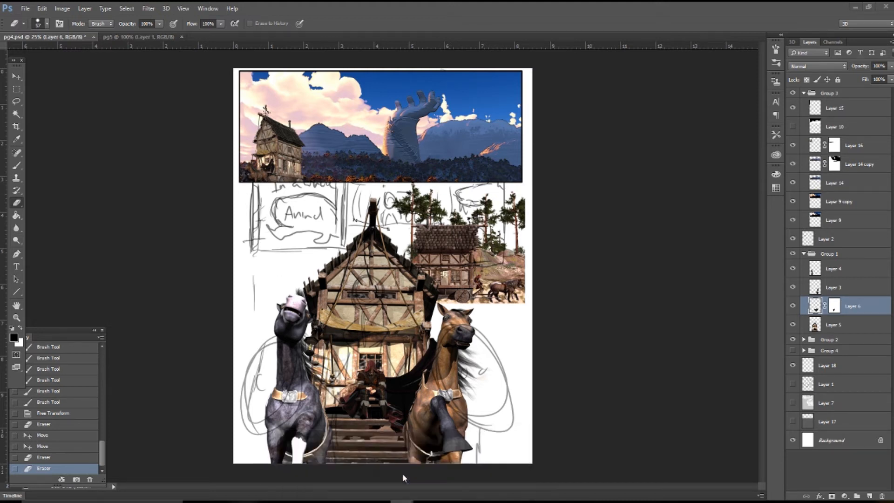
click(628, 15)
mouse_move(362, 493)
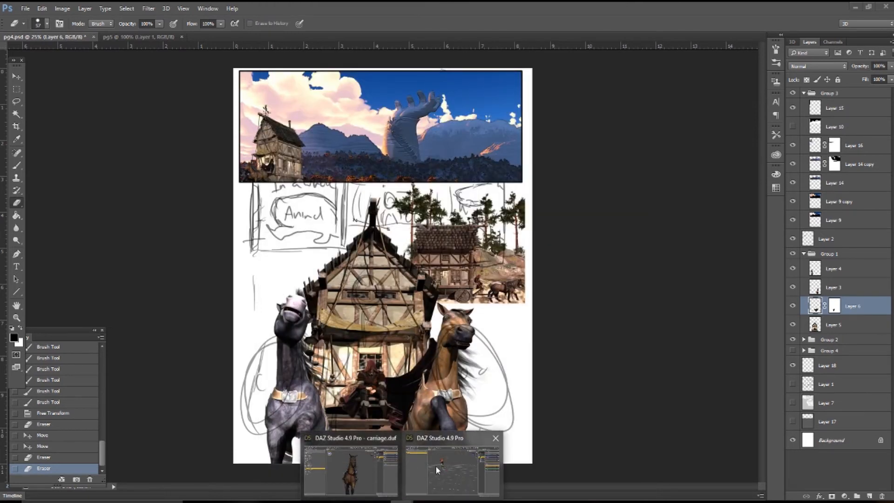
click(368, 457)
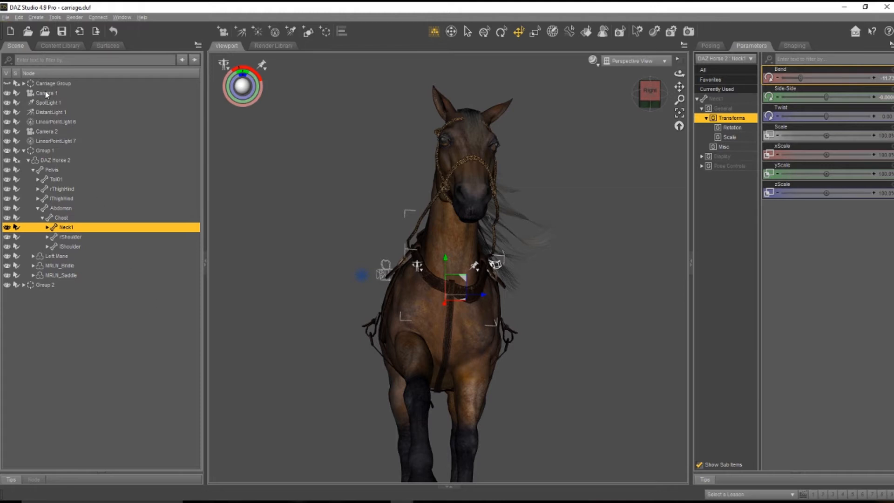
click(24, 84)
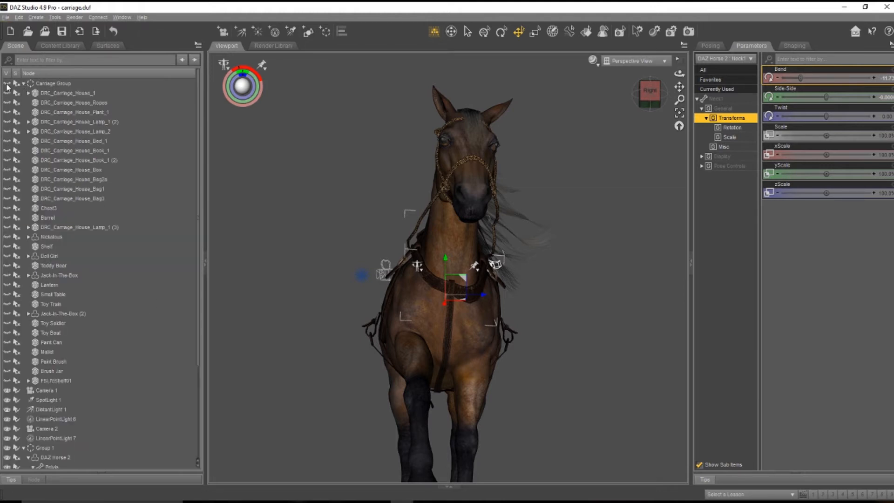
click(7, 84)
Select and frame DRC_Carriage_House_1, view it from the side, and look through Camera 2 at the carriage interior
click(51, 93)
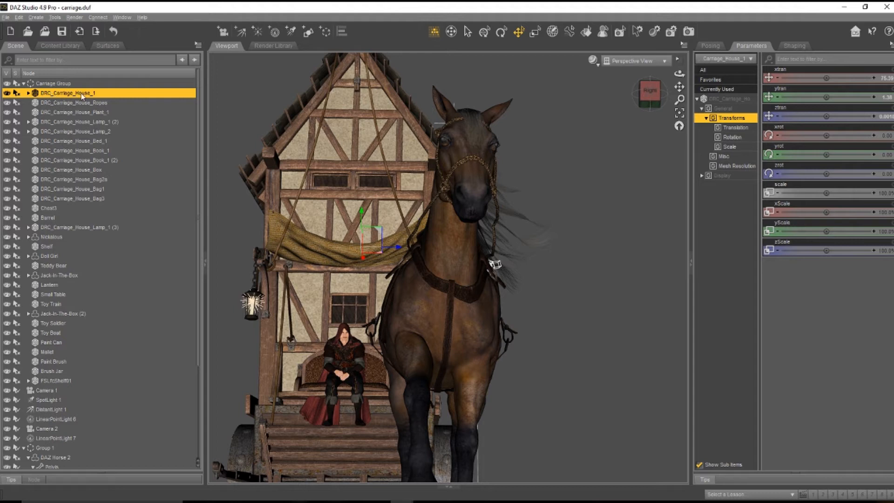
click(679, 112)
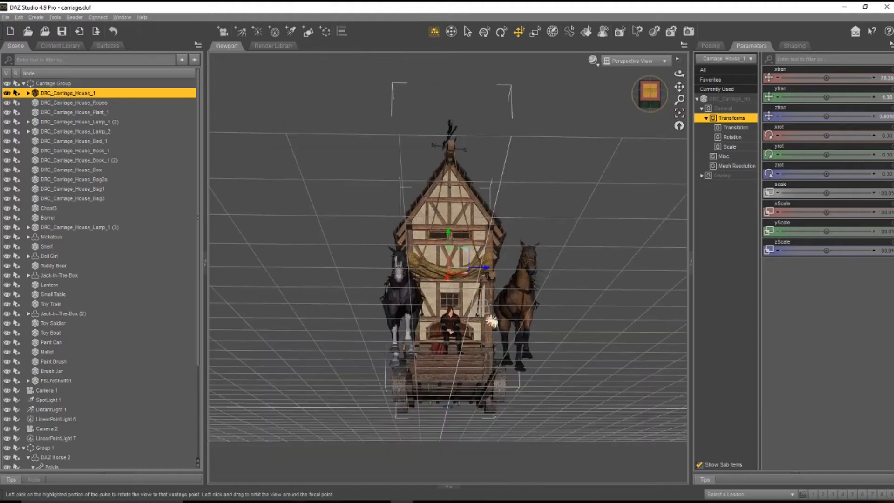
click(650, 92)
click(644, 63)
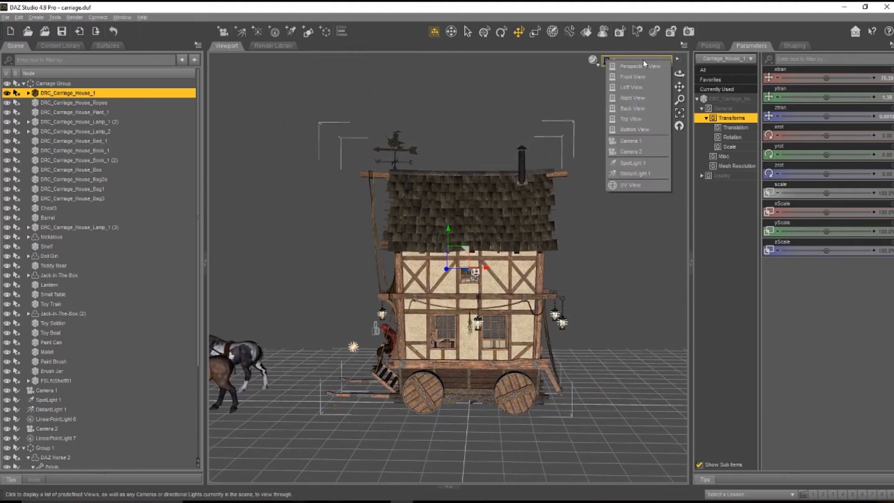
click(637, 152)
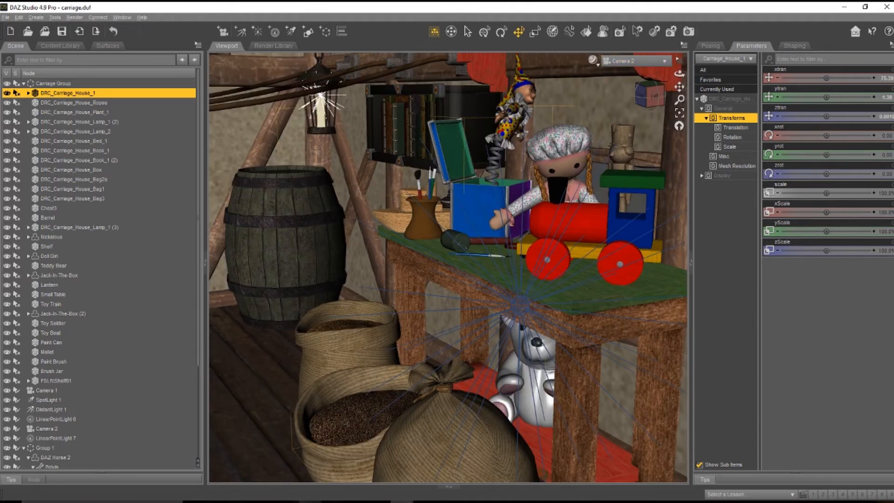
Close the other DAZ Studio scene without saving it, and render the carriage scene through Camera 2
mouse_move(402, 502)
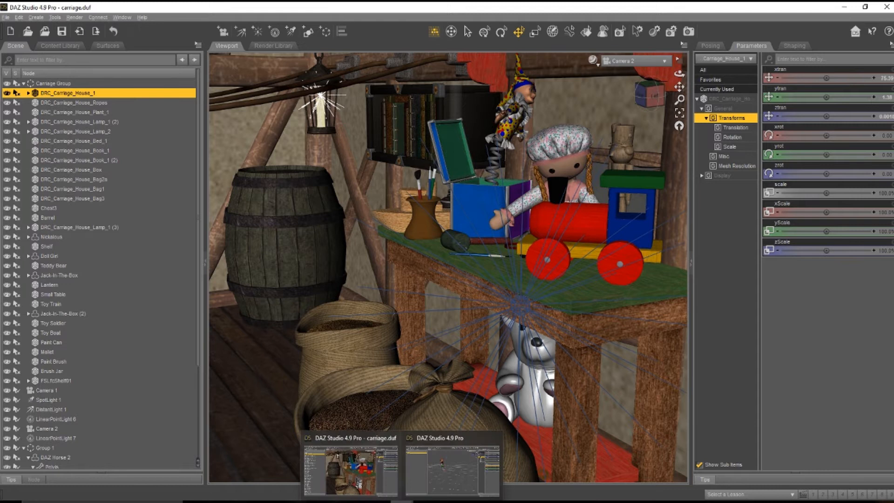
click(452, 468)
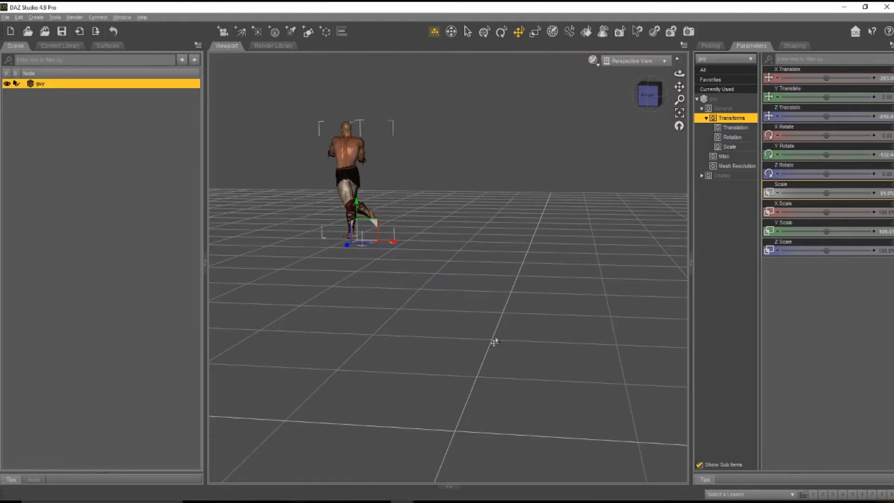
click(885, 8)
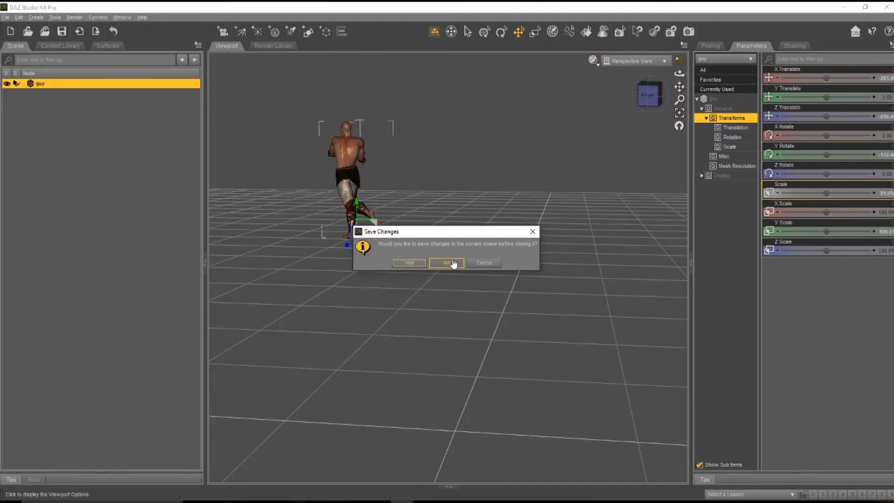
click(455, 259)
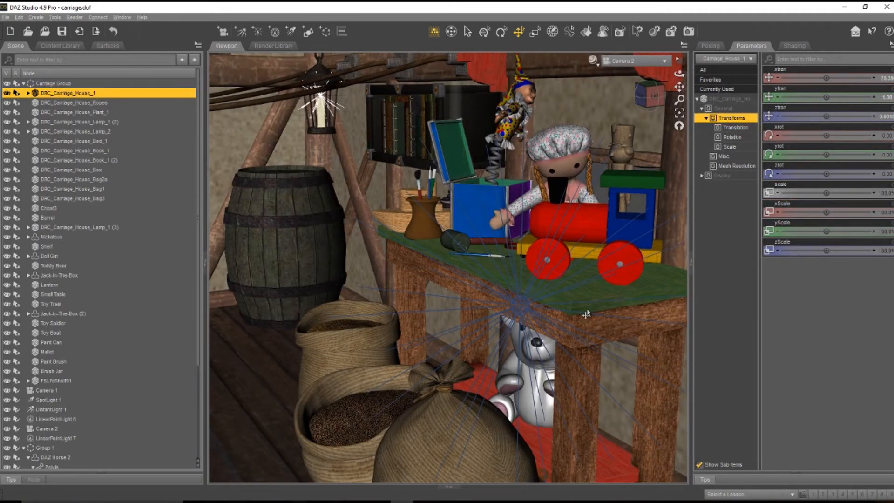
click(688, 31)
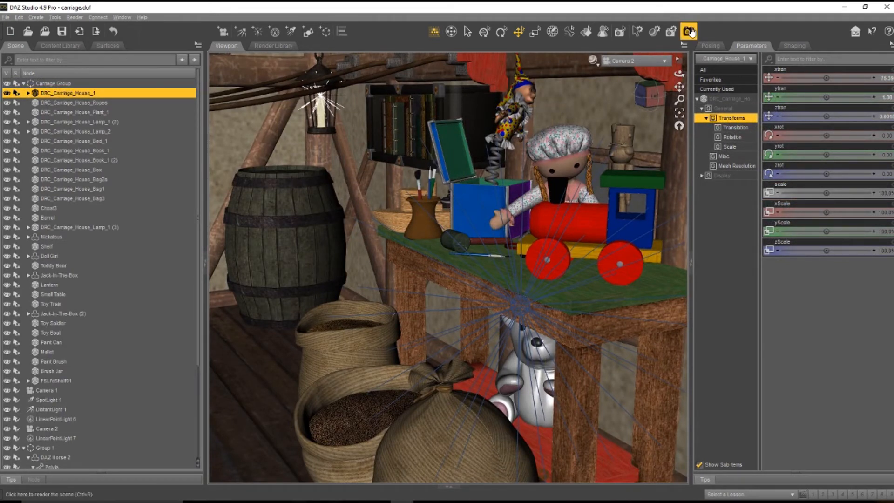
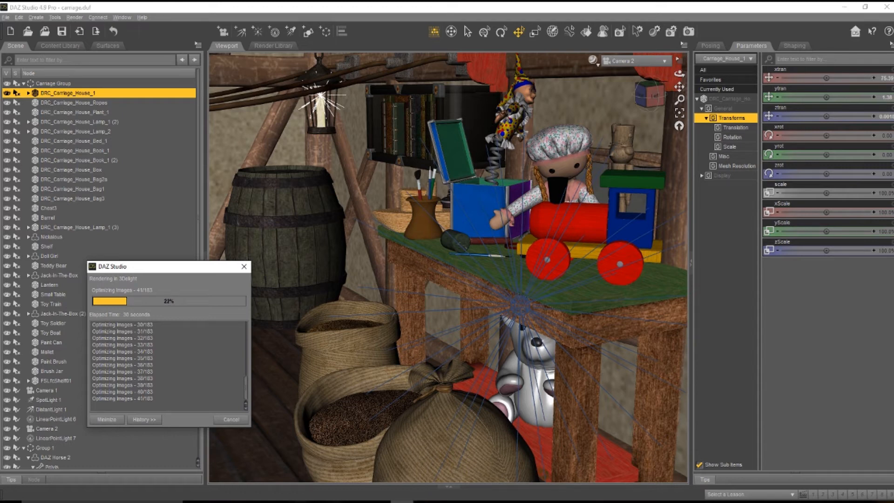
Switch to VUE and close the program with the hand mountain scene
click(427, 480)
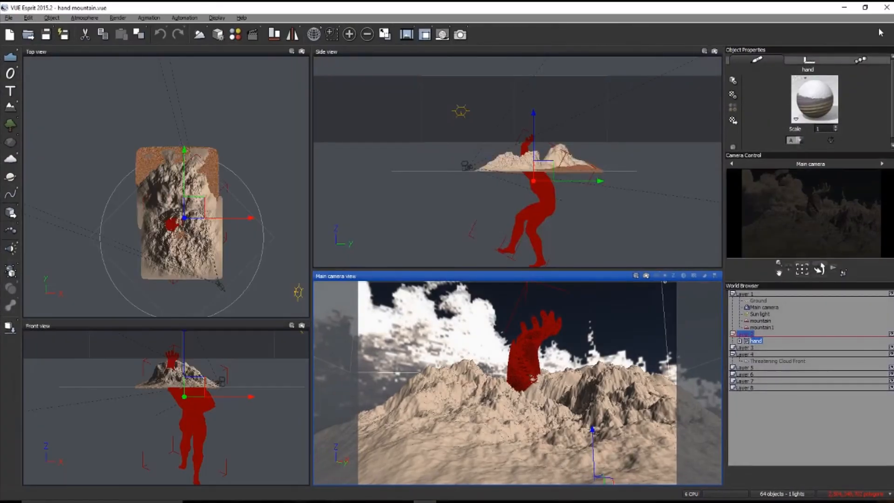
click(887, 7)
click(480, 267)
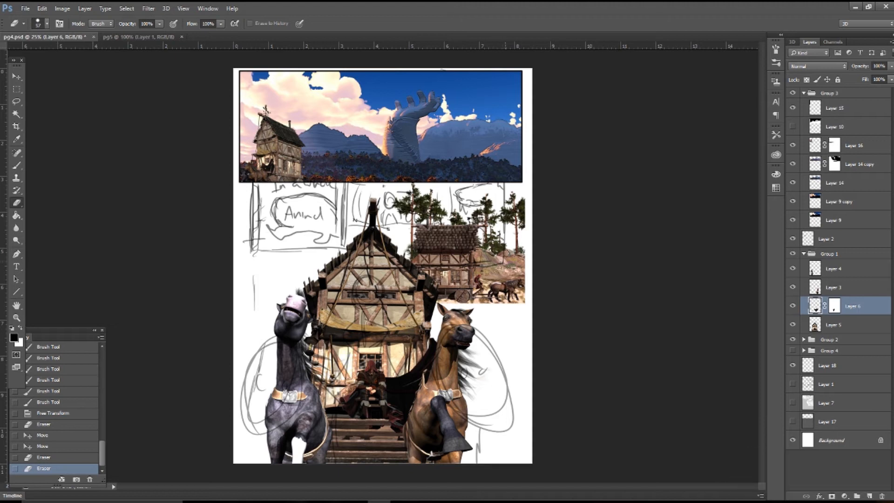
In Photoshop's pg4.psd, hide Group 1, Group 2 and Layer 2, previewing the rough sketch on Layer 1 in between
click(267, 341)
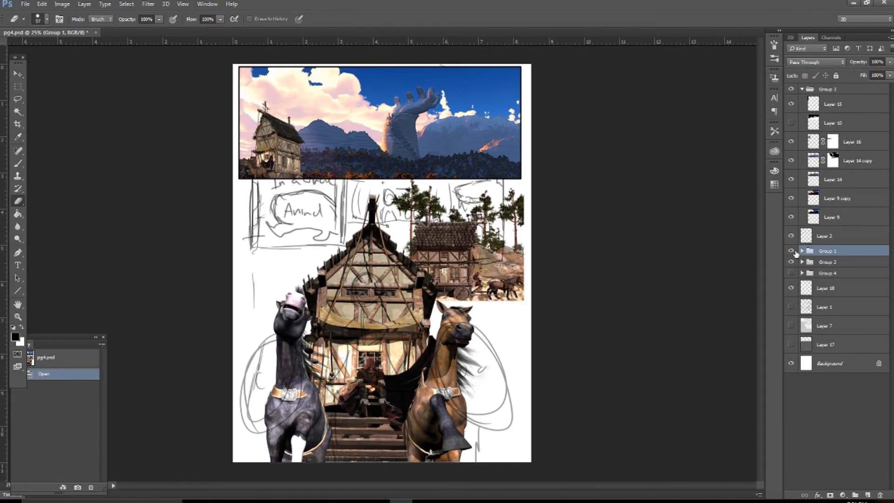
click(793, 255)
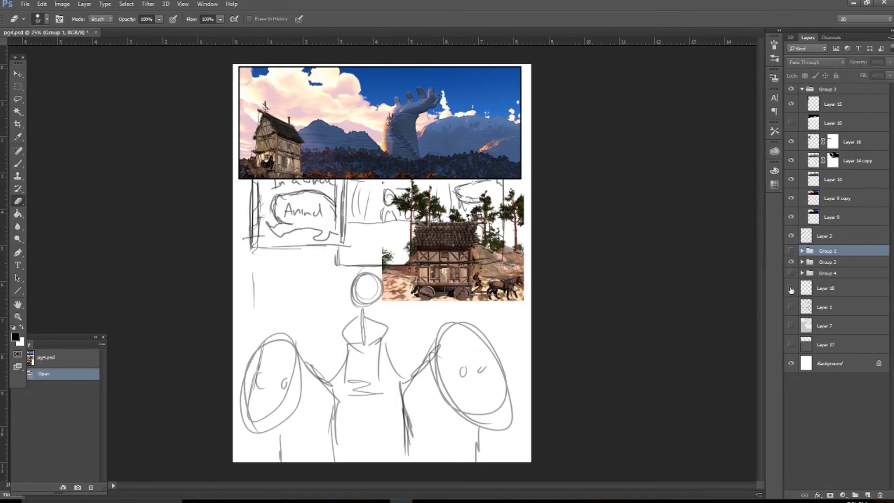
click(792, 308)
double_click(792, 307)
double_click(792, 308)
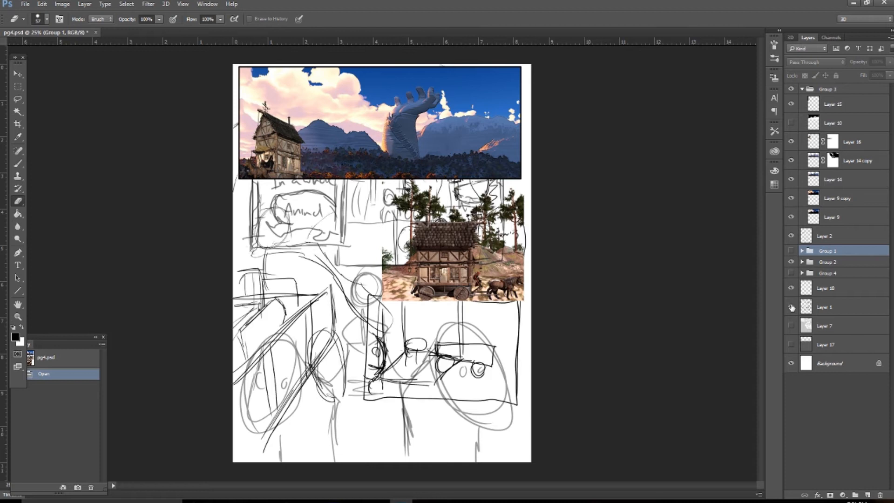
click(792, 308)
click(792, 262)
click(792, 237)
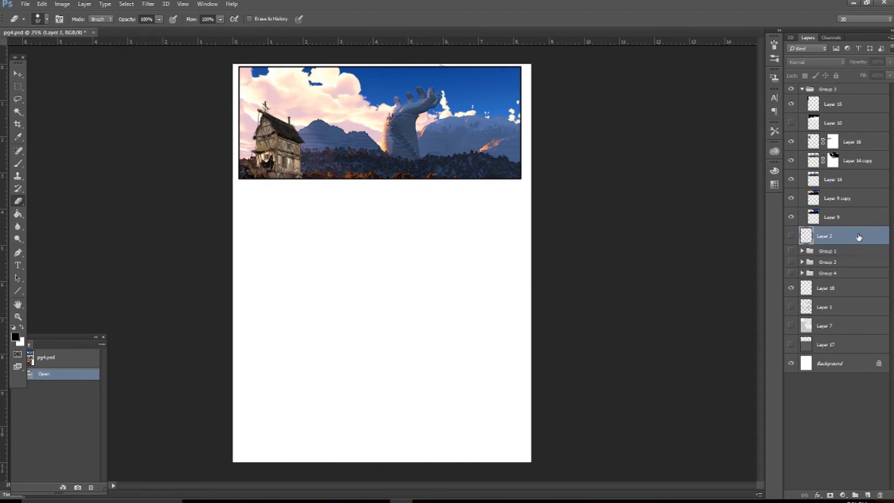
Move Layer 2 below Layer 18 in the layer stack, and compare the page with and without Group 3
drag(824, 236, 824, 298)
click(791, 89)
click(791, 89)
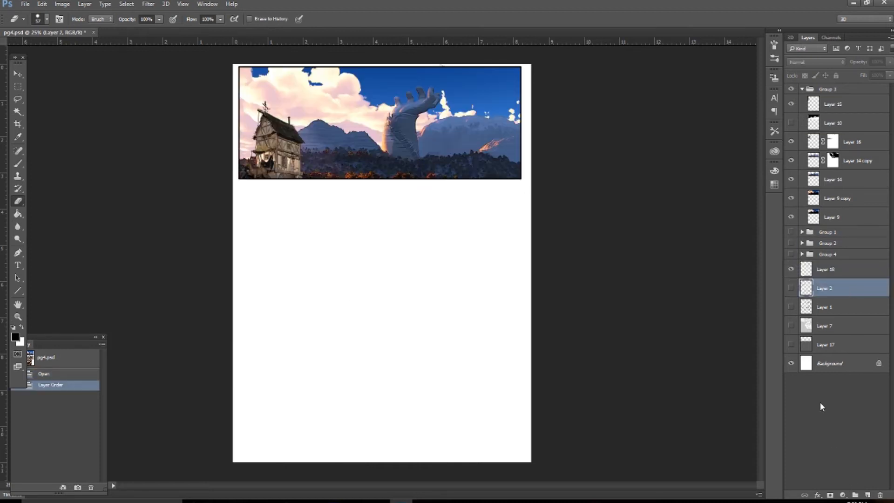
Hide Layer 16, Layer 14 copy and Layer 9 copy in the landscape panel, checking Layer 14 and Layer 9 but leaving both shown
key(ctrl+plus)
drag(449, 282, 456, 414)
key(ctrl+plus)
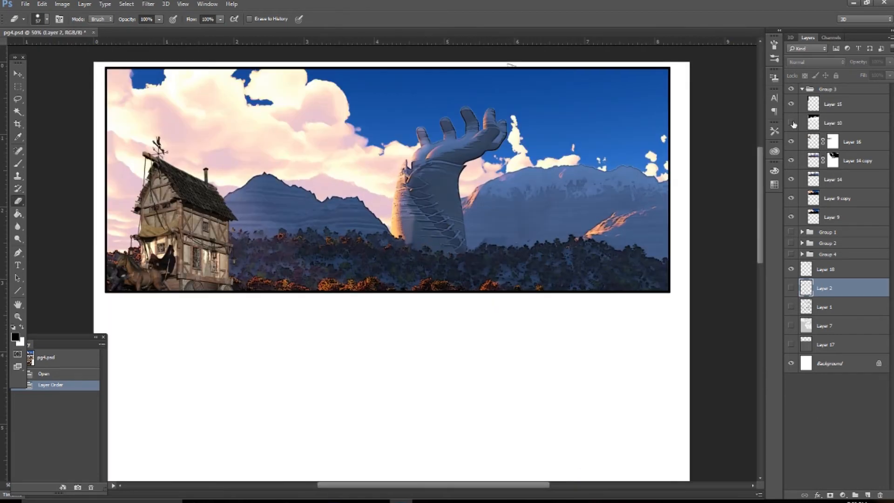
click(791, 142)
click(797, 163)
click(791, 161)
click(791, 180)
click(791, 180)
drag(791, 181, 792, 217)
click(791, 180)
click(791, 217)
click(792, 217)
click(791, 217)
Lock the transparent pixels of Layer 14 and ready the Brush tool at 42% opacity
click(833, 180)
click(805, 75)
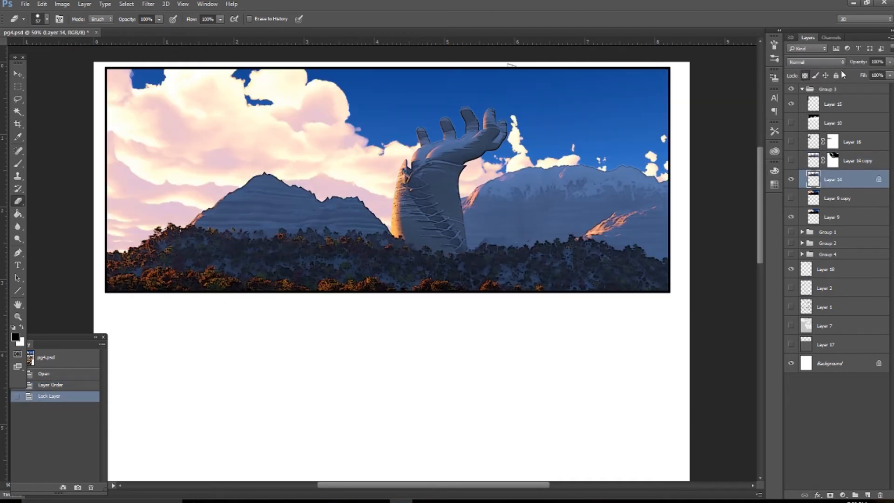
key(b)
right_click(472, 245)
mouse_move(195, 19)
mouse_down()
mouse_move(193, 34)
mouse_move(168, 34)
mouse_up()
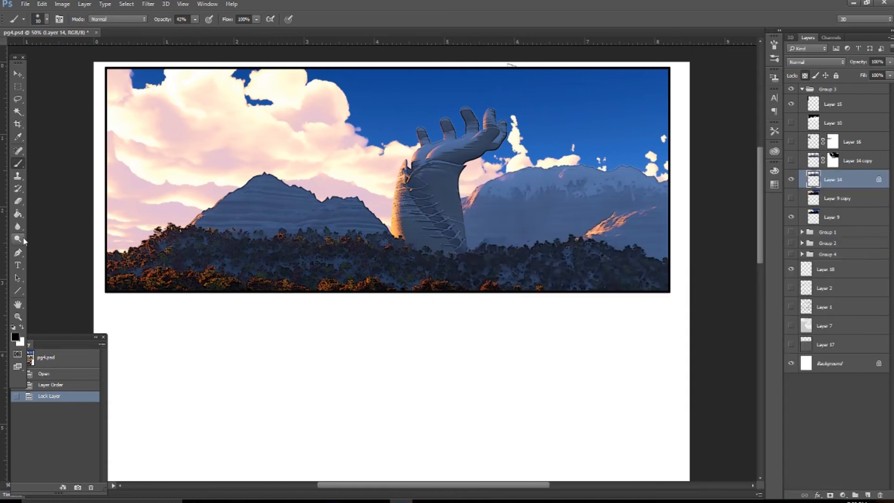
Choose the Dodge tool for Layer 14 and bring the base of the giant hand into close-up
click(18, 239)
right_click(359, 216)
key(Escape)
key(ctrl+plus)
key(ctrl+plus)
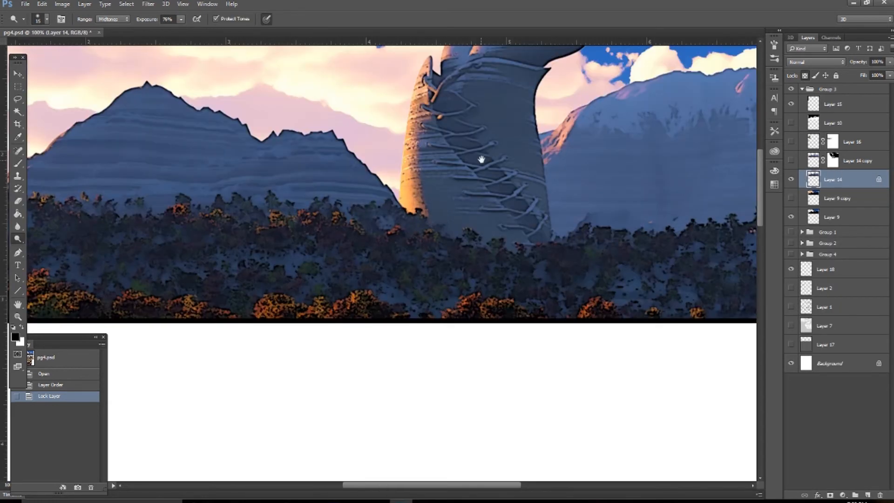
Dodge the sunlit edge of the giant arm's sleeve on Layer 14, up to the cuff's pointed tip
drag(482, 159, 425, 279)
click(348, 246)
click(348, 254)
click(348, 260)
click(347, 265)
click(369, 178)
Dodge the light-facing edge of the giant hand's leftmost finger
click(407, 120)
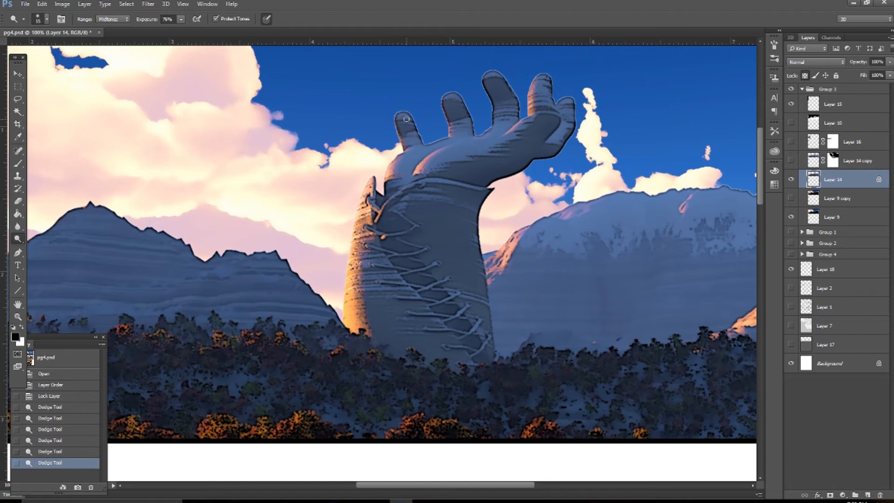
click(404, 117)
click(399, 121)
click(399, 126)
click(401, 135)
click(402, 137)
Dodge the light-facing edges of the second and third fingers from the left
click(450, 111)
click(445, 96)
click(448, 93)
click(445, 97)
click(445, 105)
click(448, 115)
click(450, 128)
click(445, 103)
click(446, 97)
click(492, 115)
click(493, 120)
click(485, 98)
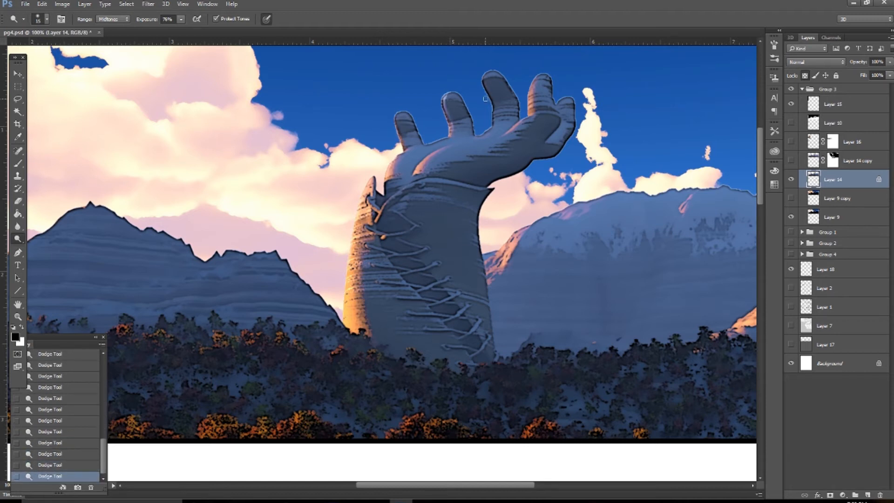
Sample the warm highlight colour near the cuff's tip and dab it there with the Brush tool in Normal mode
key(b)
click(140, 21)
click(140, 22)
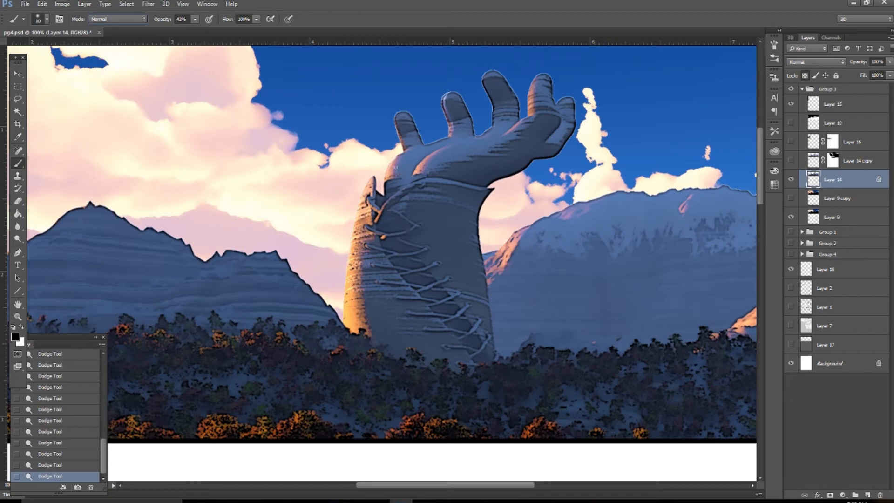
click(78, 462)
alt+click(386, 198)
click(386, 198)
click(387, 199)
click(387, 199)
click(386, 198)
click(387, 198)
click(387, 198)
Set the brush opacity to 64%, enable pen pressure for size, and paint warm highlights along the fingers and palm
click(195, 19)
drag(197, 29, 206, 29)
click(289, 19)
click(448, 116)
click(446, 107)
click(445, 100)
click(398, 126)
click(396, 114)
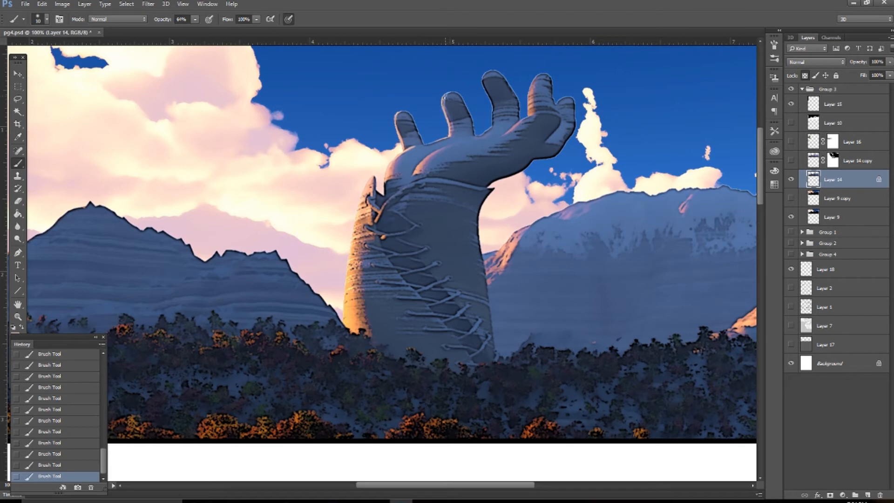
mouse_move(492, 124)
mouse_down()
mouse_move(483, 82)
mouse_move(492, 125)
mouse_move(516, 124)
mouse_up()
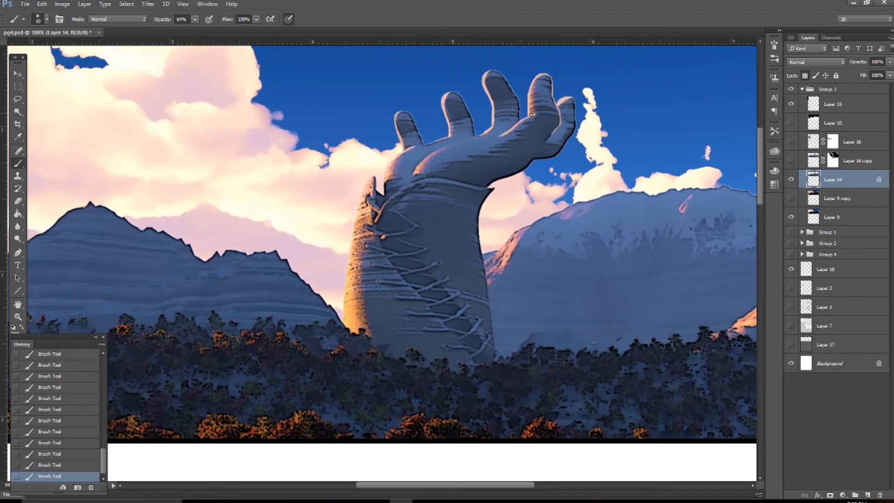
drag(436, 153, 474, 140)
Unlock Layer 14's transparent pixels and erase the dark outline along the thumb's outer edge
key(e)
right_click(332, 164)
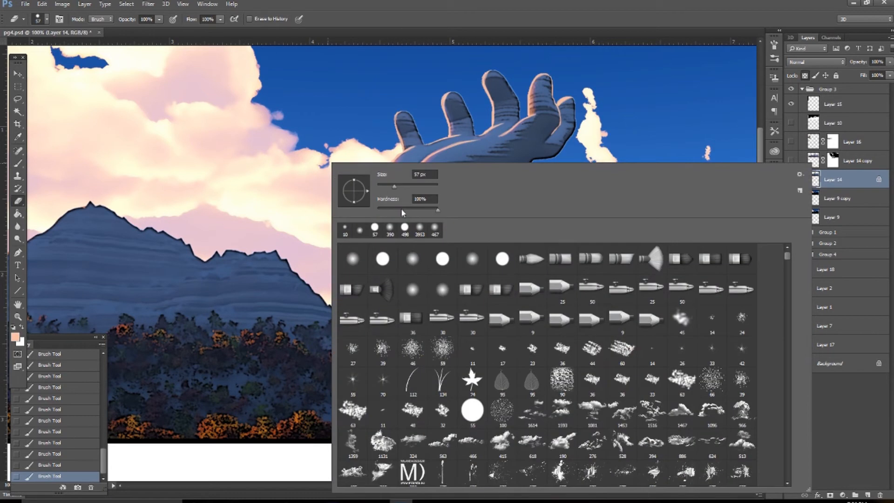
click(805, 76)
drag(572, 112, 577, 120)
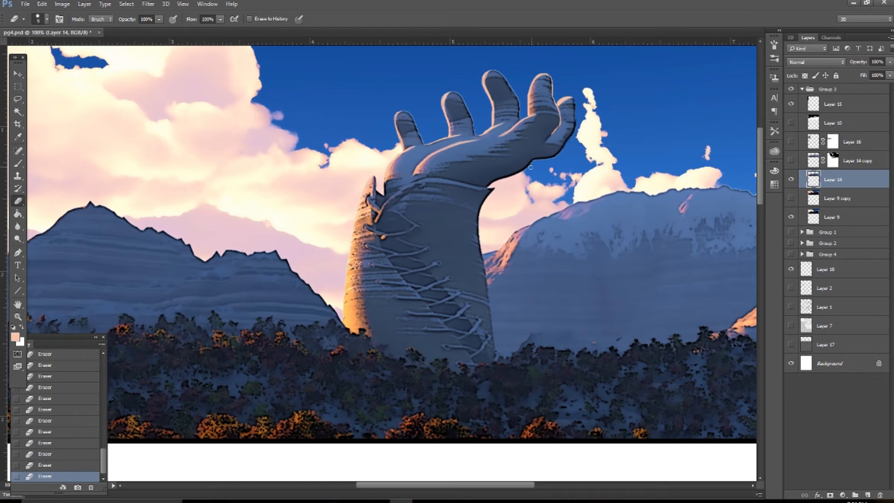
Pick a blue foreground colour, relock the transparent pixels, and brush a blue rim along the thumb and underside of the hand
click(15, 337)
click(559, 93)
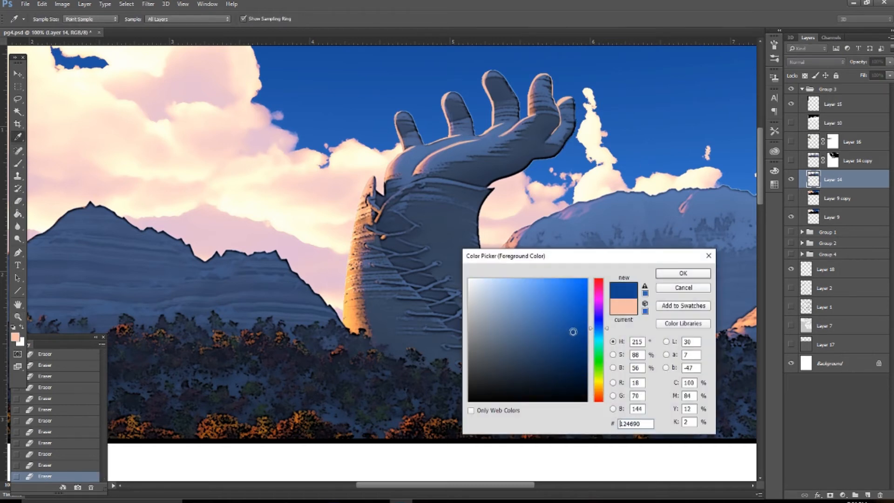
click(683, 273)
key(b)
click(805, 75)
mouse_move(582, 122)
mouse_down()
mouse_move(566, 147)
mouse_move(576, 125)
mouse_up()
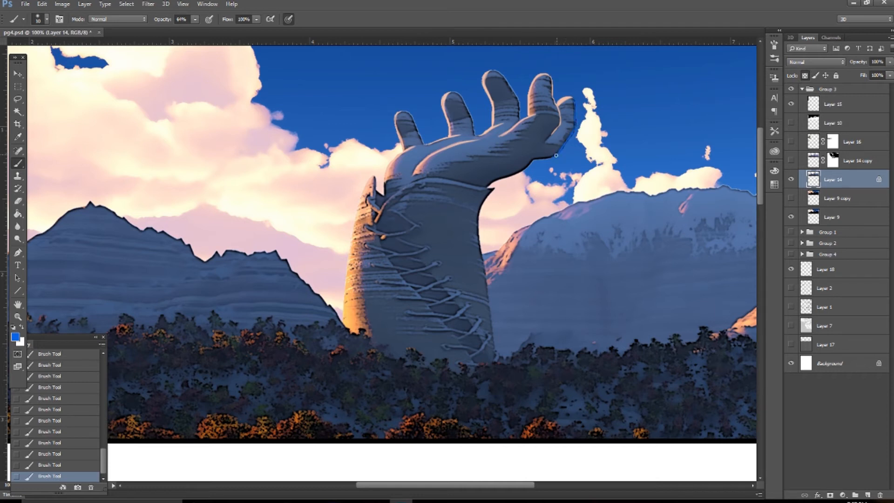
drag(534, 160, 554, 156)
Set the brush mode to Linear Dodge (Add) and paint a glowing blue rim from the thumb down the forearm's shaded edge
click(134, 19)
click(112, 109)
mouse_move(576, 105)
mouse_down()
mouse_move(565, 145)
mouse_move(545, 160)
mouse_up()
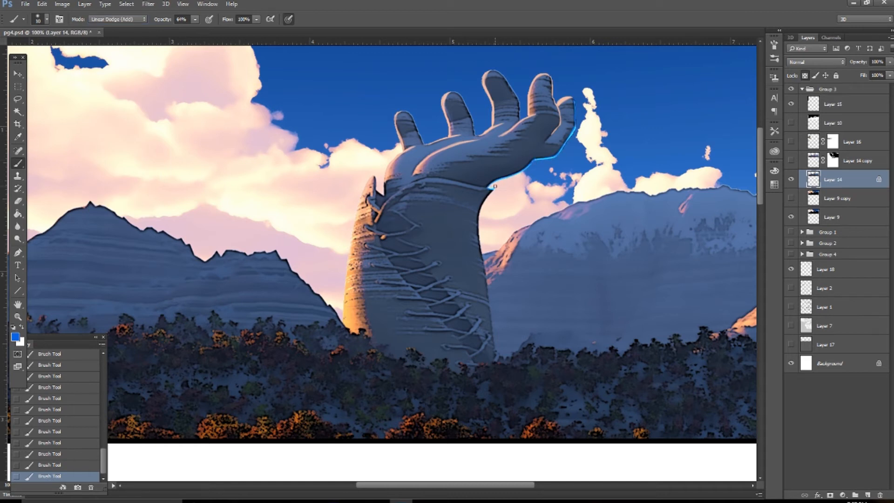
drag(484, 200, 480, 234)
Sample a light tone from the hand and paint Linear Dodge (Add) highlights along the finger edges
alt+click(449, 168)
drag(446, 98, 442, 115)
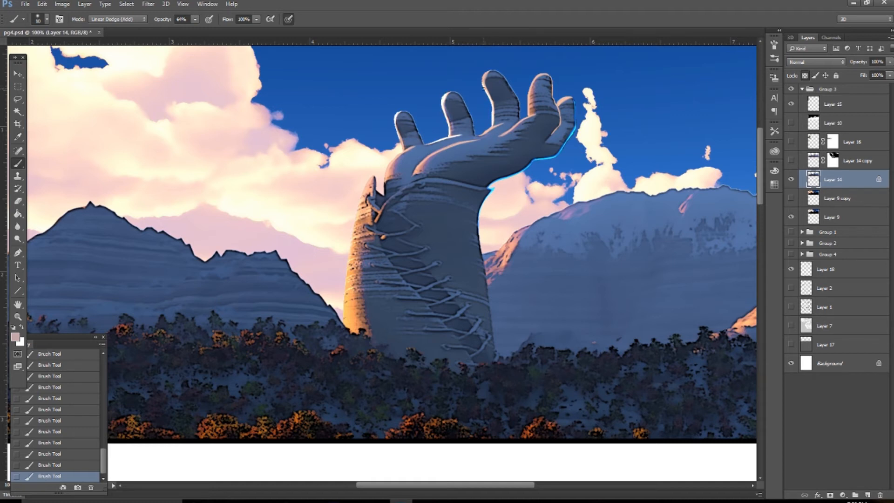
drag(511, 130, 538, 76)
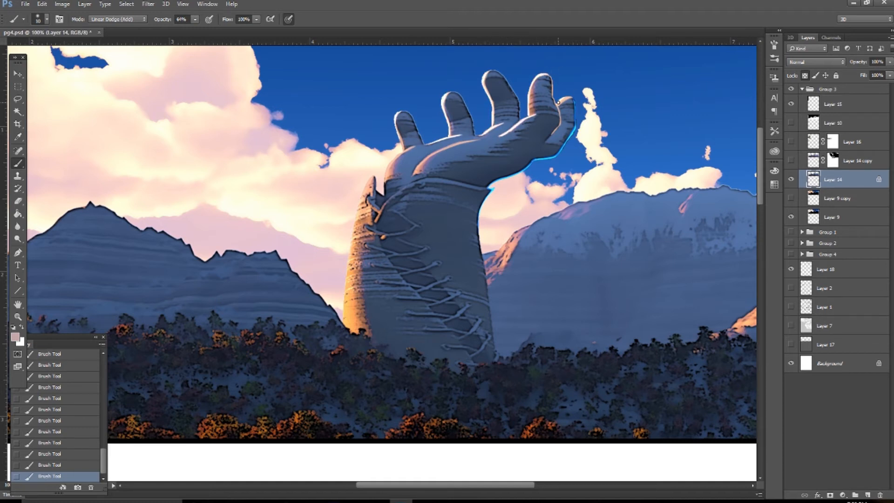
drag(558, 110, 551, 79)
Soften the shading across the giant hand's palm with the Blur tool
key(r)
drag(466, 149, 485, 153)
drag(475, 150, 487, 154)
drag(479, 151, 490, 154)
click(486, 153)
click(480, 153)
click(471, 152)
click(463, 150)
click(455, 149)
click(446, 149)
click(437, 148)
click(427, 146)
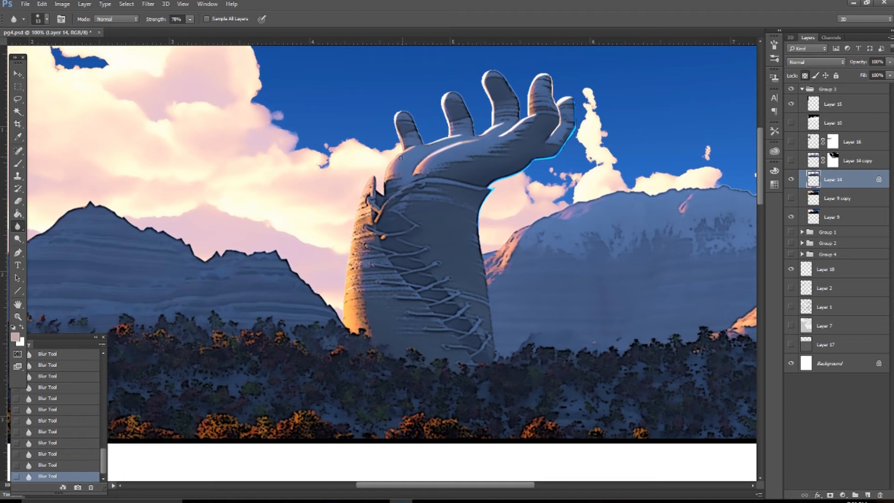
Reduce the brush to 7 px and paint bright highlights on the sleeve's upper and middle laces
key(b)
right_click(396, 170)
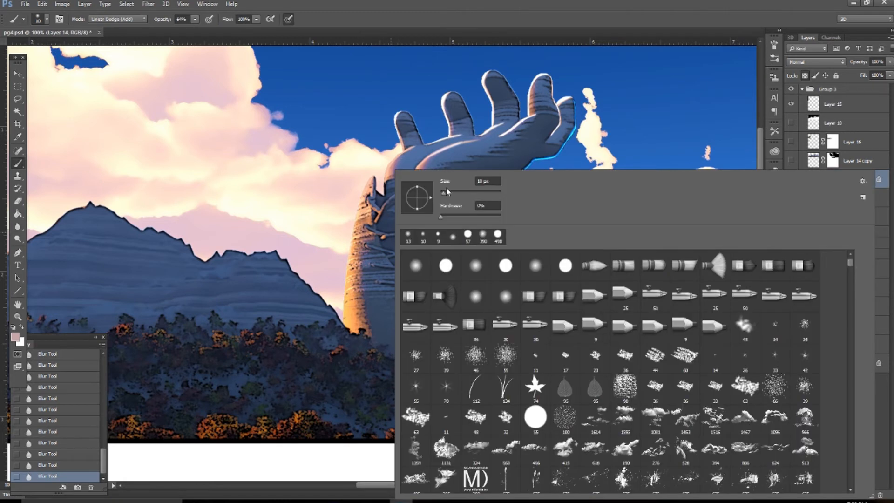
drag(392, 223, 408, 229)
click(409, 229)
click(406, 230)
click(401, 232)
click(397, 233)
click(393, 233)
click(389, 233)
click(404, 231)
click(410, 228)
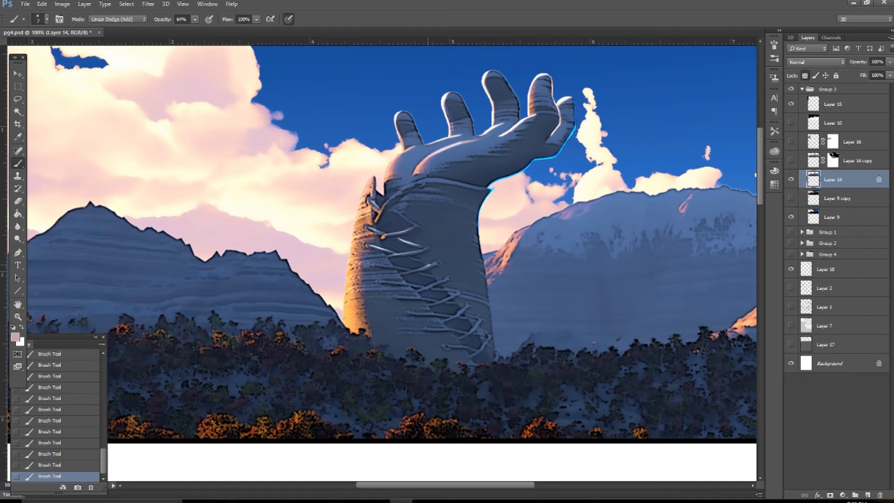
drag(434, 284, 414, 283)
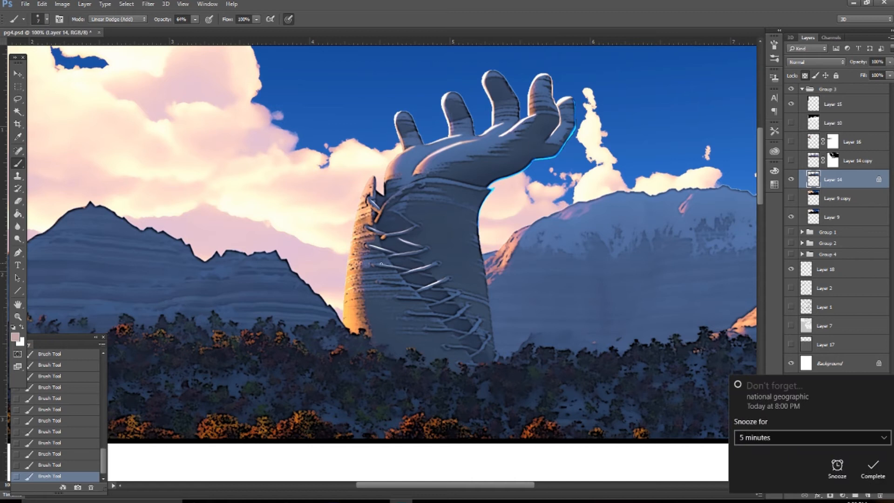
Mark the national geographic reminder as complete and return to the painting
click(872, 468)
click(310, 500)
click(401, 500)
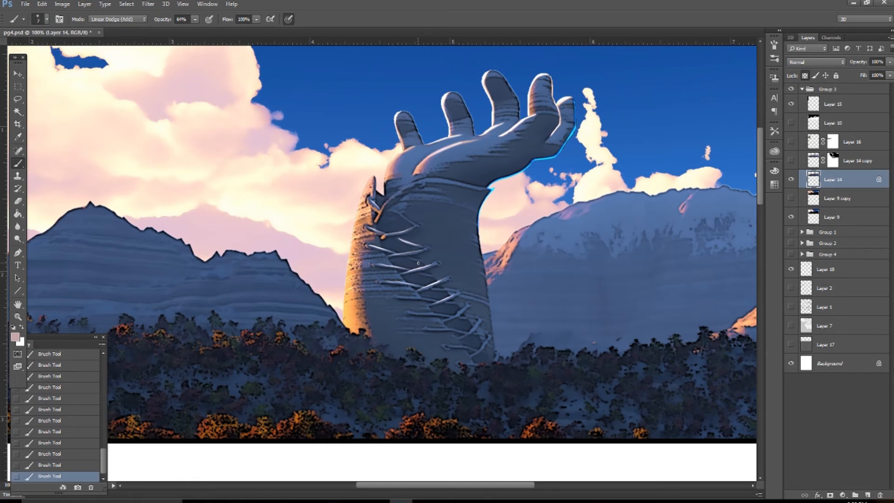
Paint bright highlights on the sleeve's lower laces
drag(400, 294, 418, 296)
scroll(468, 274, down, 3)
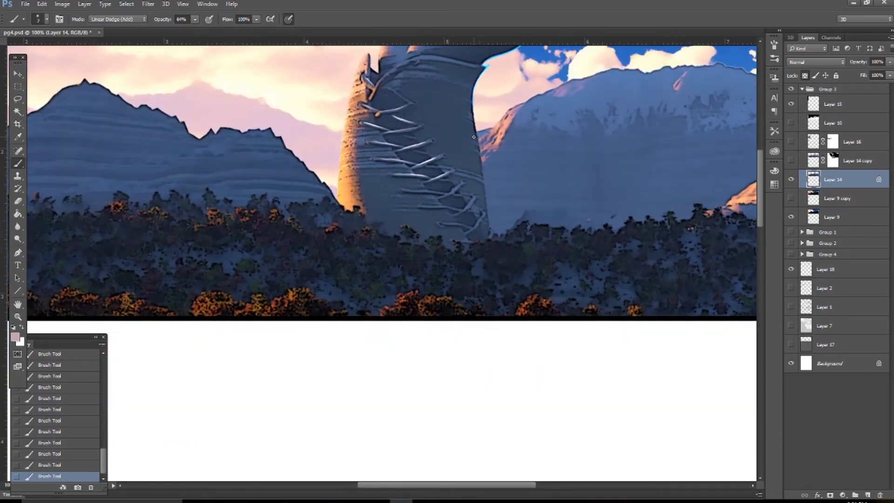
drag(415, 192, 420, 191)
Dodge thin diagonal streaks across the sleeve's fabric and lighten its shaded edge
key(o)
mouse_move(382, 186)
mouse_down()
mouse_move(370, 128)
mouse_move(431, 215)
mouse_up()
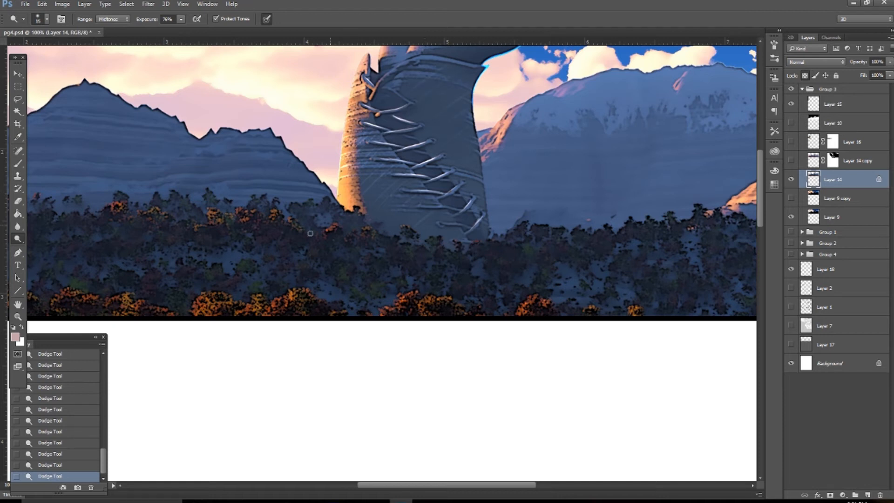
click(76, 432)
mouse_move(473, 140)
mouse_down()
mouse_move(449, 158)
mouse_move(471, 175)
mouse_up()
scroll(475, 237, up, 3)
scroll(466, 292, down, 3)
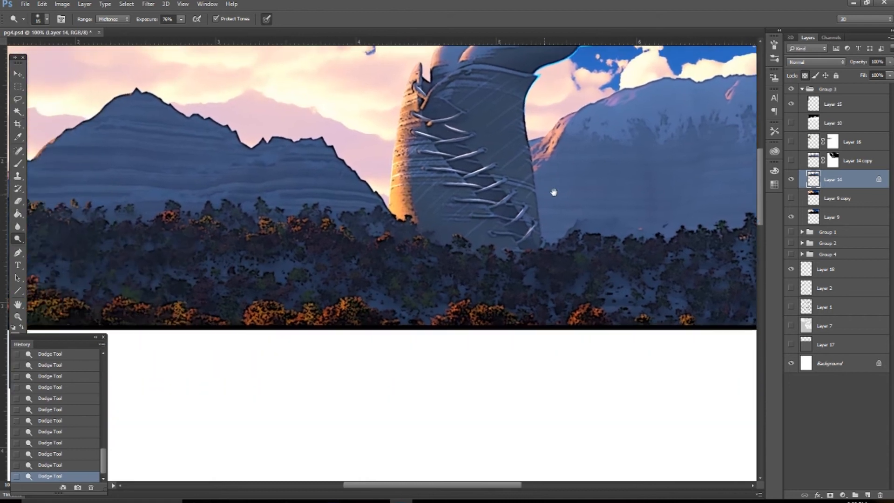
Dodge highlights on the left mountain's slope, main peak, mid-face and secondary ridge
scroll(551, 191, left, 6)
mouse_move(221, 174)
mouse_down()
mouse_move(317, 103)
mouse_move(274, 132)
mouse_up()
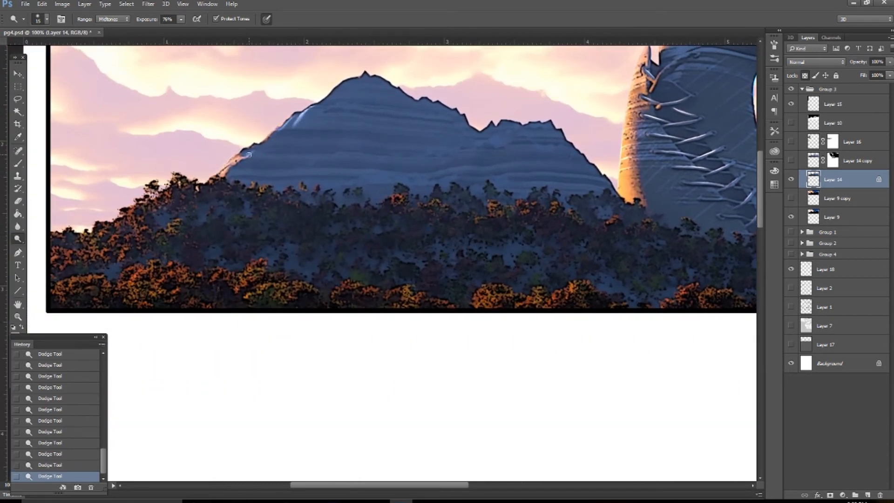
mouse_move(313, 108)
mouse_down()
mouse_move(357, 80)
mouse_move(335, 102)
mouse_move(345, 99)
mouse_move(366, 73)
mouse_up()
mouse_move(306, 169)
mouse_down()
mouse_move(320, 151)
mouse_move(306, 170)
mouse_up()
mouse_move(526, 126)
mouse_down()
mouse_move(546, 124)
mouse_move(469, 126)
mouse_up()
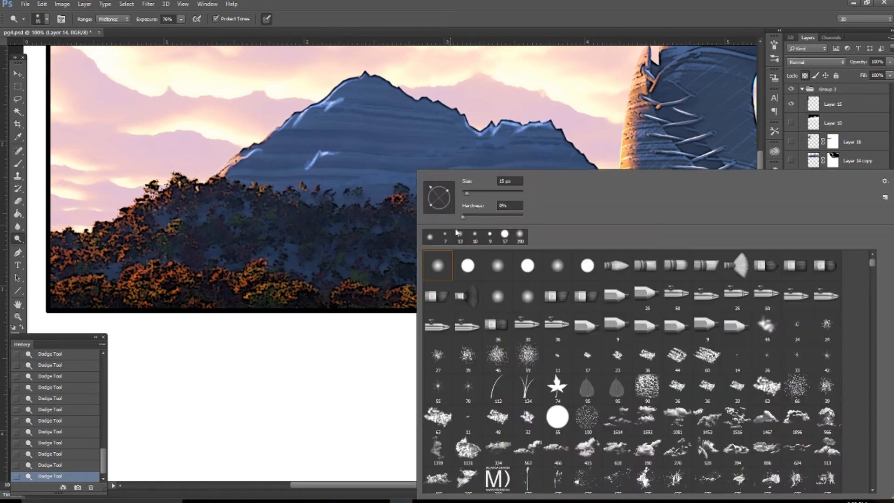
Enlarge the Dodge brush and broadly lighten the left mountain, stepping back once to redo the stroke
right_click(470, 235)
drag(353, 110, 219, 202)
click(83, 455)
mouse_move(389, 70)
mouse_down()
mouse_move(251, 160)
mouse_move(273, 152)
mouse_up()
Broadly dodge the right mountain's face with the large brush, stepping back to redo the strokes
drag(733, 206, 265, 292)
mouse_move(334, 190)
mouse_down()
mouse_move(517, 287)
mouse_move(668, 239)
mouse_move(685, 244)
mouse_move(347, 271)
mouse_move(457, 269)
mouse_up()
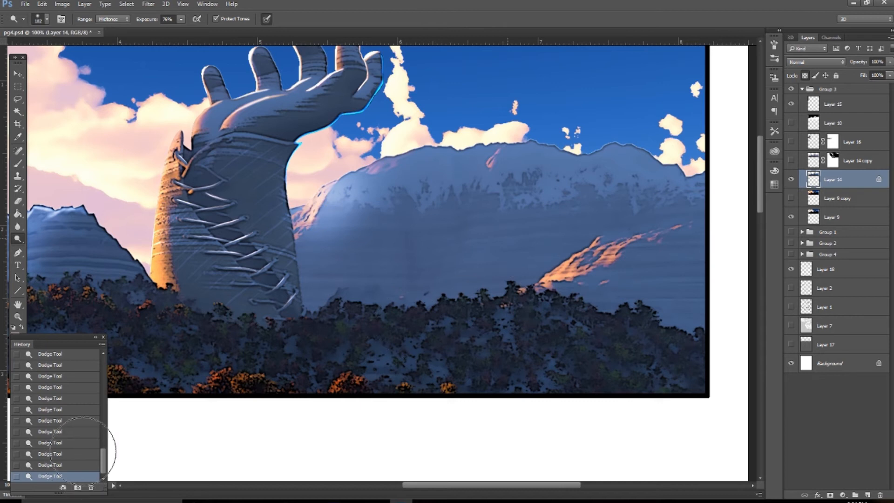
click(399, 497)
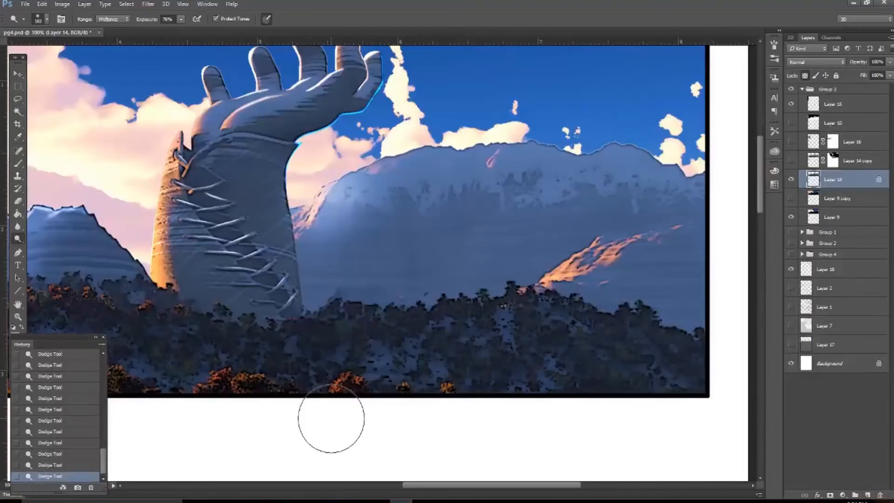
drag(302, 209, 372, 177)
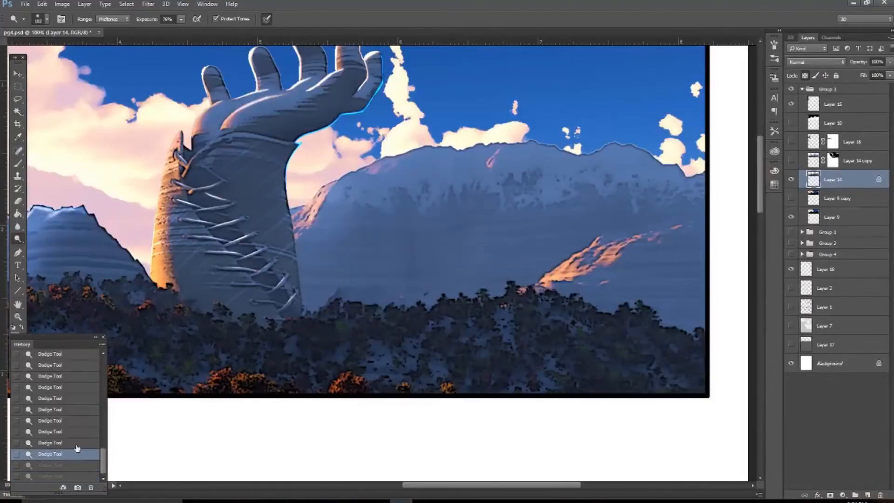
drag(326, 224, 442, 140)
drag(582, 270, 676, 244)
Set the Dodge brush size to 15 px and add bright streaks along the right mountain's upper slope
right_click(675, 245)
double_click(510, 181)
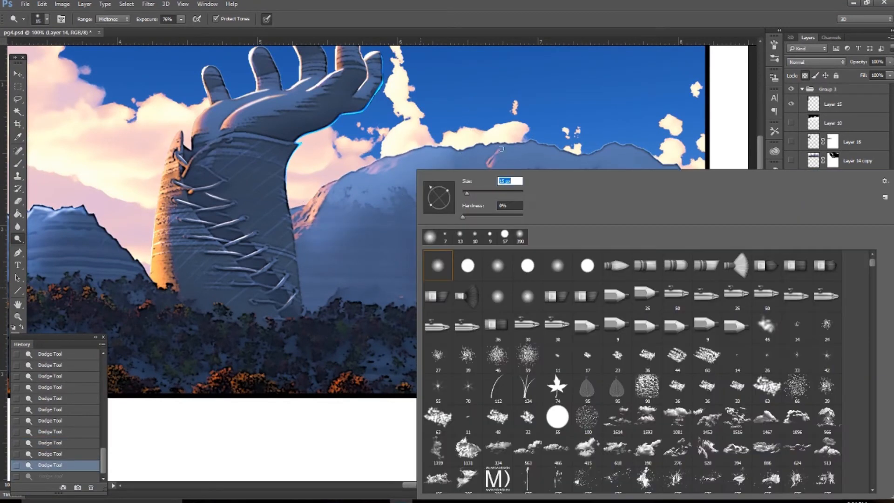
text(15)
key(Return)
mouse_move(331, 187)
mouse_down()
mouse_move(301, 231)
mouse_move(302, 211)
mouse_up()
mouse_move(364, 169)
mouse_down()
mouse_move(403, 155)
mouse_move(346, 180)
mouse_move(333, 195)
mouse_up()
mouse_move(437, 149)
mouse_down()
mouse_move(397, 176)
mouse_move(421, 175)
mouse_move(420, 157)
mouse_move(466, 150)
mouse_move(460, 191)
mouse_move(463, 162)
mouse_move(461, 186)
mouse_move(479, 149)
mouse_up()
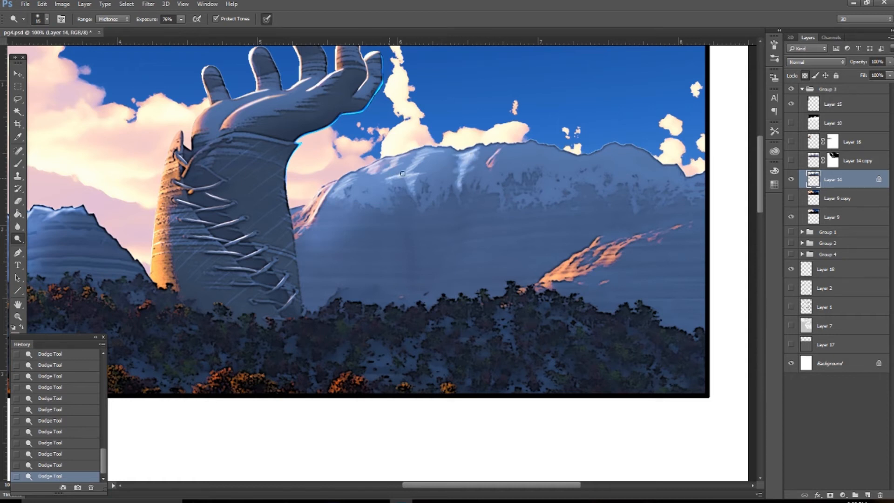
Dodge bright snow-like streaks on the left mountain's peak, lower face and both ridges
drag(270, 254, 554, 216)
mouse_move(167, 158)
mouse_down()
mouse_move(177, 160)
mouse_move(160, 190)
mouse_up()
drag(135, 233, 191, 228)
mouse_move(223, 191)
mouse_down()
mouse_move(242, 174)
mouse_move(271, 186)
mouse_up()
mouse_move(290, 217)
mouse_down()
mouse_move(316, 199)
mouse_move(298, 219)
mouse_move(322, 218)
mouse_move(312, 218)
mouse_move(330, 233)
mouse_move(342, 228)
mouse_move(323, 233)
mouse_up()
Dodge the band around the wrist, the upper laces and the sunlit edge of the sleeve
mouse_move(512, 124)
mouse_down()
mouse_move(568, 130)
mouse_move(484, 139)
mouse_move(575, 129)
mouse_move(485, 150)
mouse_move(511, 166)
mouse_up()
drag(493, 196, 515, 186)
mouse_move(449, 200)
mouse_down()
mouse_move(463, 200)
mouse_move(450, 206)
mouse_move(483, 236)
mouse_move(448, 265)
mouse_up()
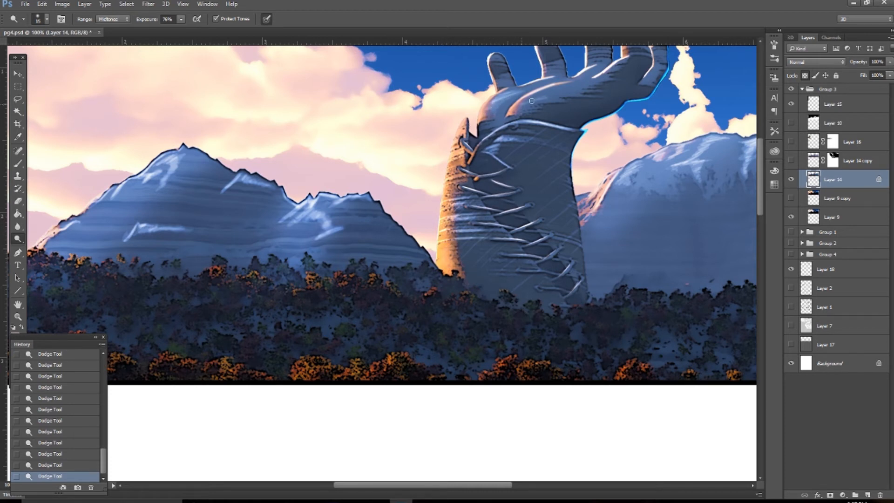
Blur the highlights across the giant hand's palm
key(r)
drag(571, 87, 553, 88)
drag(542, 87, 529, 89)
drag(519, 91, 509, 94)
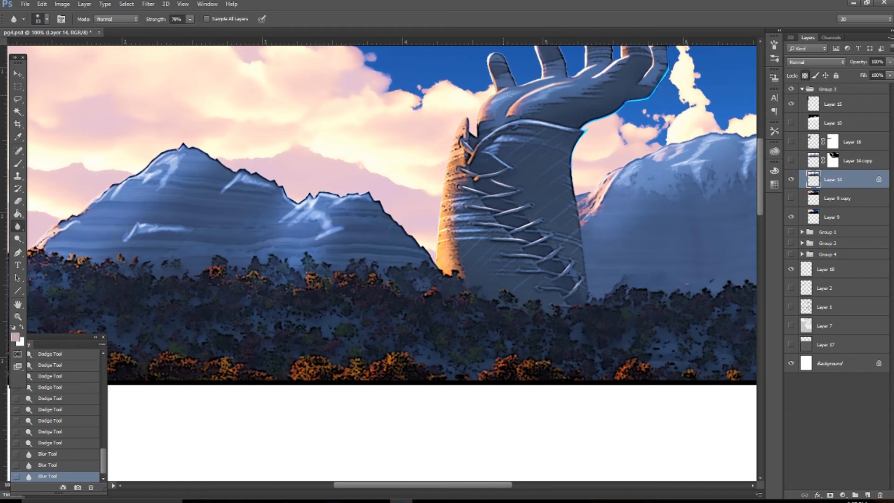
Soften the bright streaks on the mountains behind the arm with the Blur tool
drag(151, 228, 163, 228)
mouse_move(165, 169)
mouse_down()
mouse_move(174, 160)
mouse_move(163, 177)
mouse_up()
mouse_move(240, 176)
mouse_down()
mouse_move(232, 182)
mouse_move(245, 180)
mouse_up()
drag(245, 179, 250, 183)
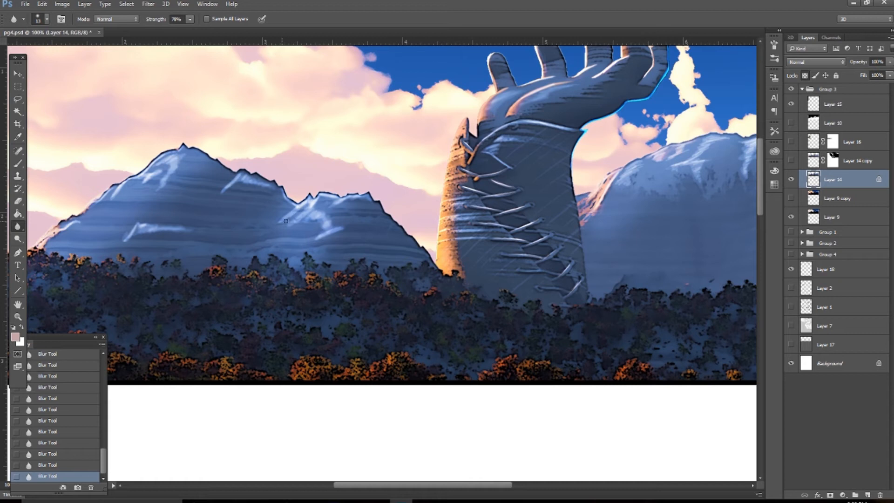
drag(651, 223, 431, 255)
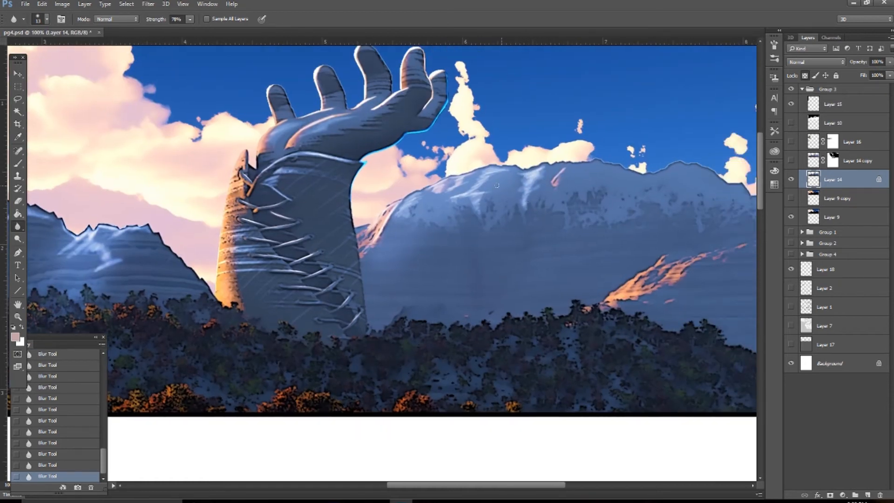
drag(602, 319, 697, 334)
Dodge the orange bushes along the bottom edge at the panel's left corner
drag(466, 389, 678, 317)
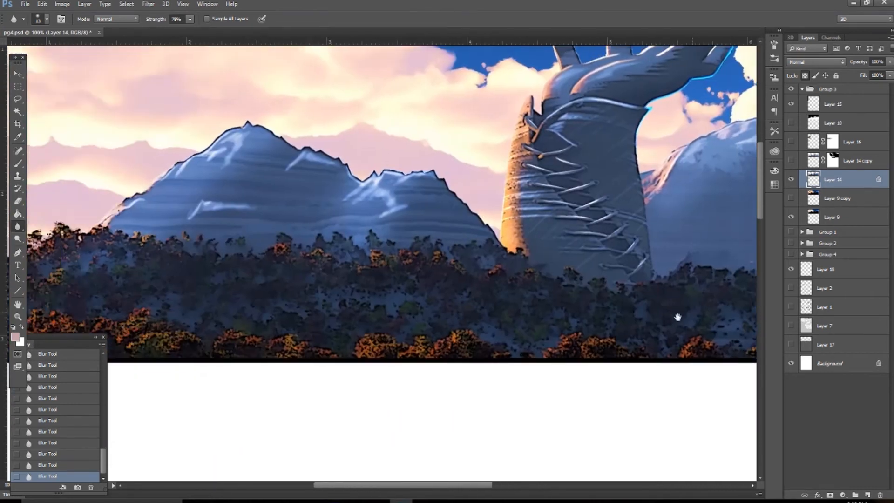
drag(433, 332, 678, 317)
key(o)
click(189, 322)
click(192, 320)
click(197, 317)
click(200, 316)
click(206, 318)
click(237, 326)
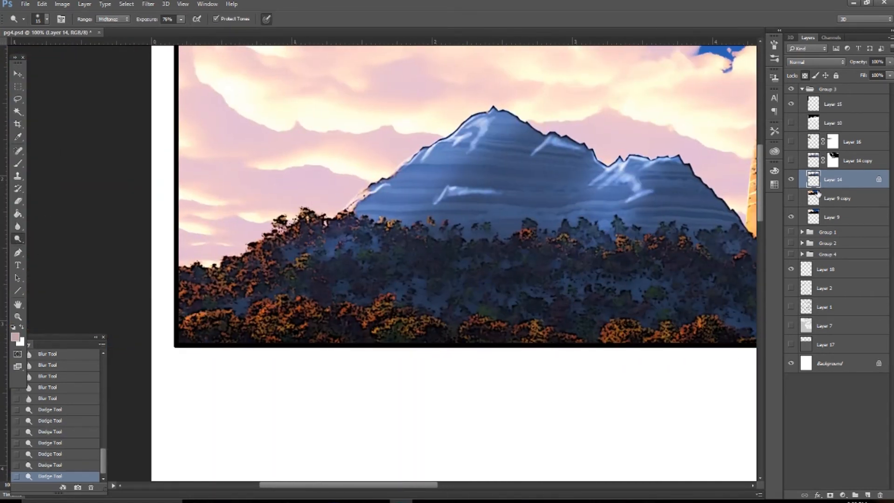
Undo the last few dodge strokes on the foreground bushes
key(ctrl+alt+z)
key(ctrl+alt+z)
key(ctrl+alt+z)
key(ctrl+alt+z)
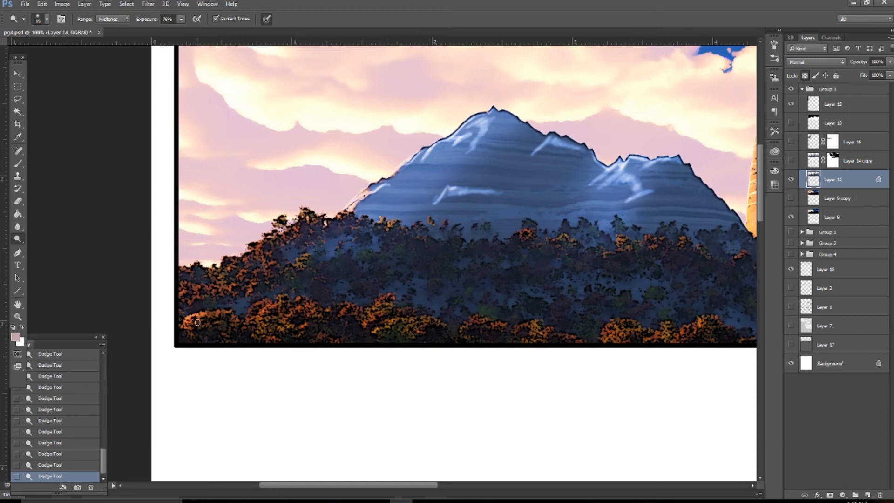
Lasso the orange foreground bushes near the panel's left corner and refine the selection edge
key(l)
mouse_move(223, 316)
mouse_down()
mouse_move(356, 307)
mouse_move(413, 326)
mouse_move(396, 342)
mouse_move(368, 330)
mouse_move(195, 336)
mouse_move(182, 323)
mouse_up()
click(207, 18)
drag(527, 245, 544, 246)
click(576, 364)
Add a Levels adjustment layer to the selected bushes with the white input level at 132
click(842, 495)
click(824, 330)
drag(723, 156, 685, 158)
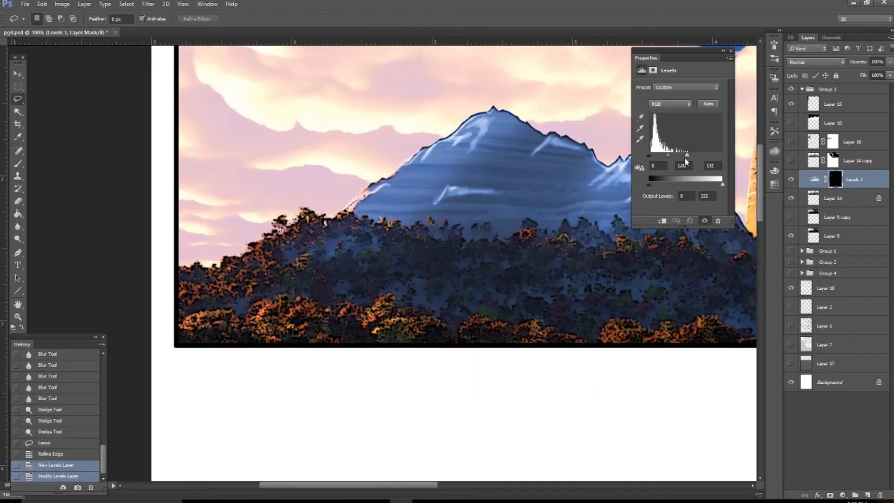
click(731, 50)
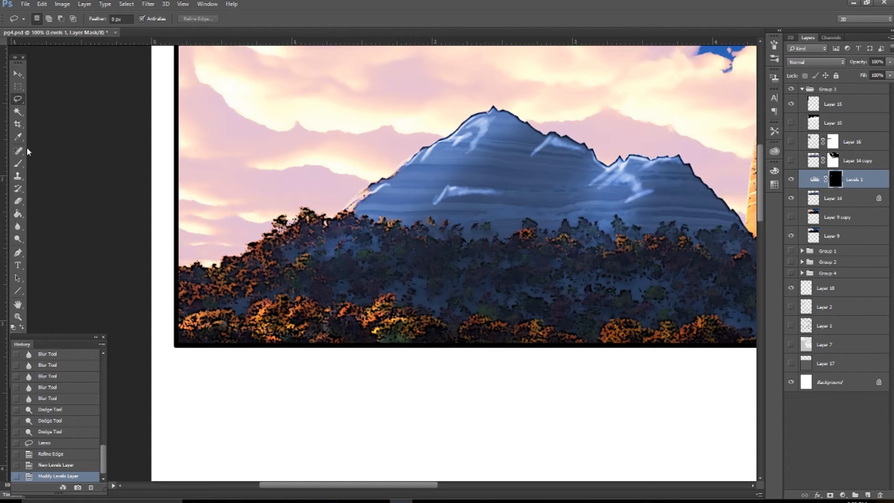
Try brightening the left slope's foliage with a refined lasso selection and a Levels layer at 1.20 midtones
mouse_move(182, 275)
mouse_down()
mouse_move(293, 238)
mouse_move(255, 261)
mouse_move(234, 298)
mouse_move(191, 303)
mouse_up()
click(198, 19)
click(573, 363)
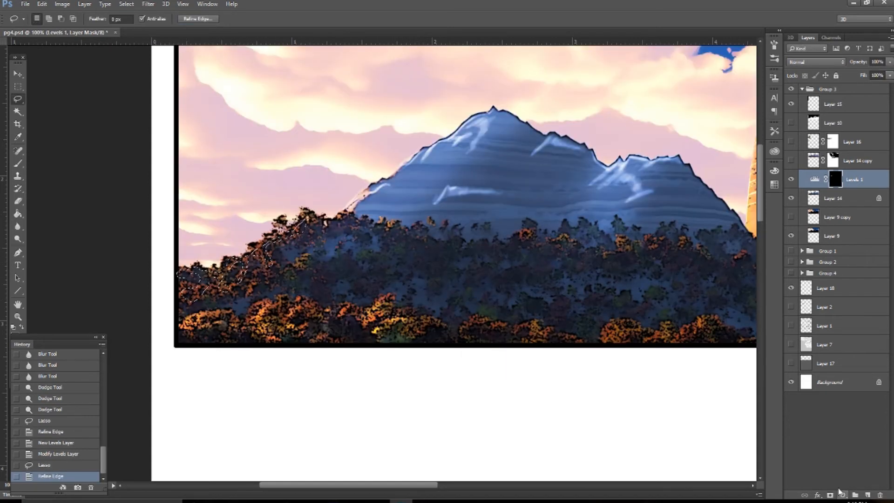
click(833, 198)
click(842, 494)
click(827, 332)
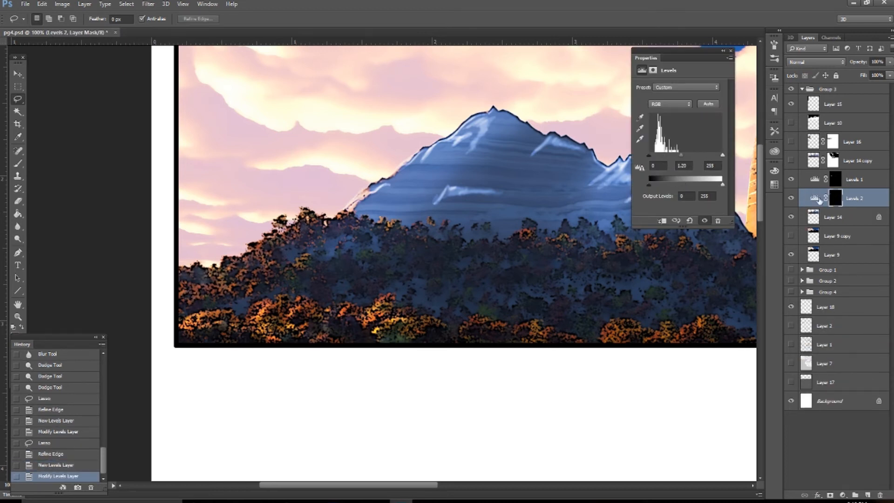
key(Delete)
click(730, 50)
Set the Dodge exposure to 90% and brighten the foliage on the left slope of Layer 14
click(18, 226)
click(18, 239)
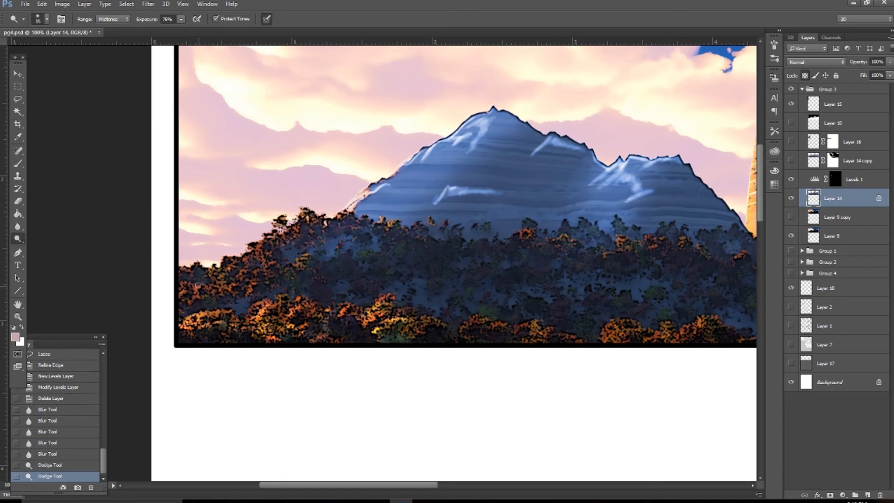
drag(181, 19, 189, 29)
click(221, 281)
click(227, 273)
click(229, 286)
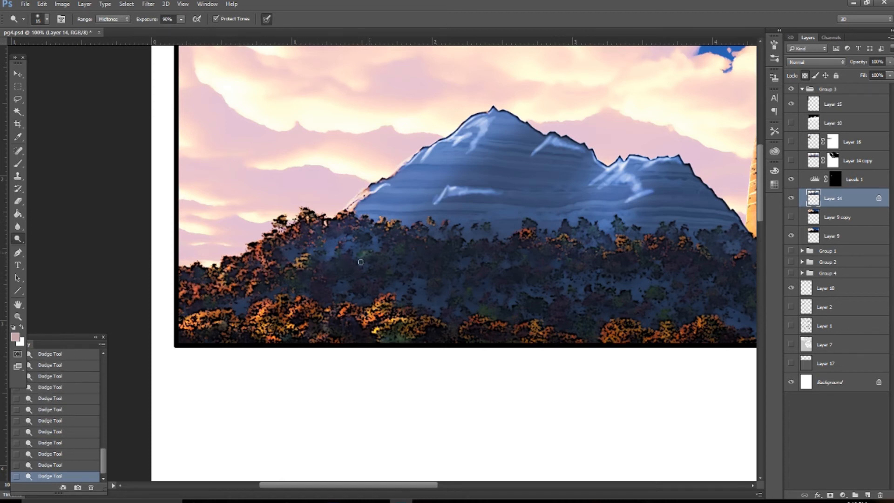
Dodge individual tree clusters across the rest of the forest to the panel's right edge
ctrl+scroll(484, 303, right, 3)
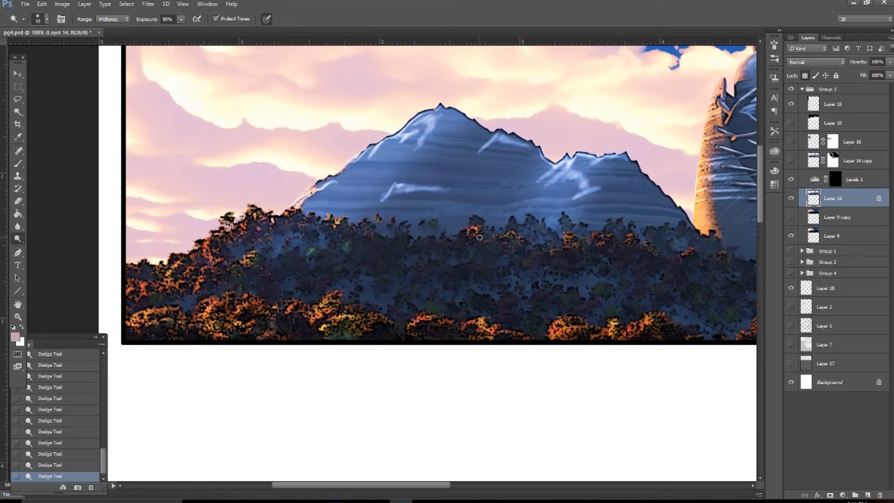
ctrl+scroll(694, 252, right, 10)
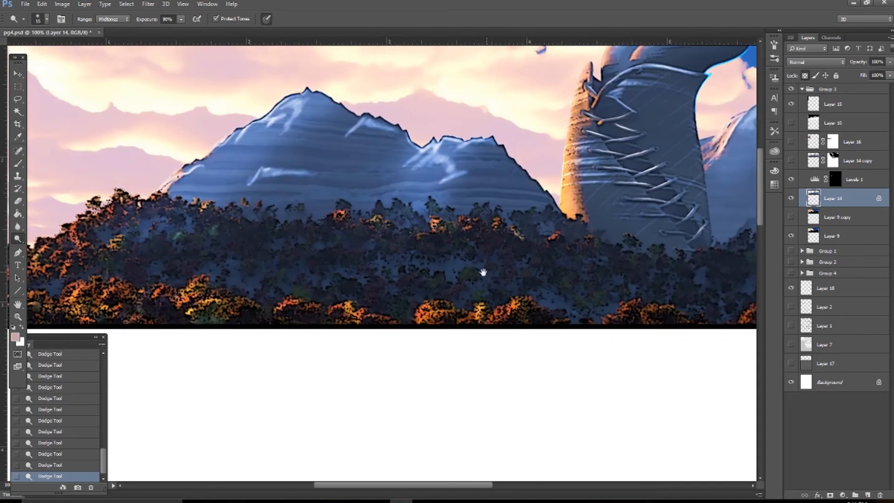
scroll(481, 270, down, 1)
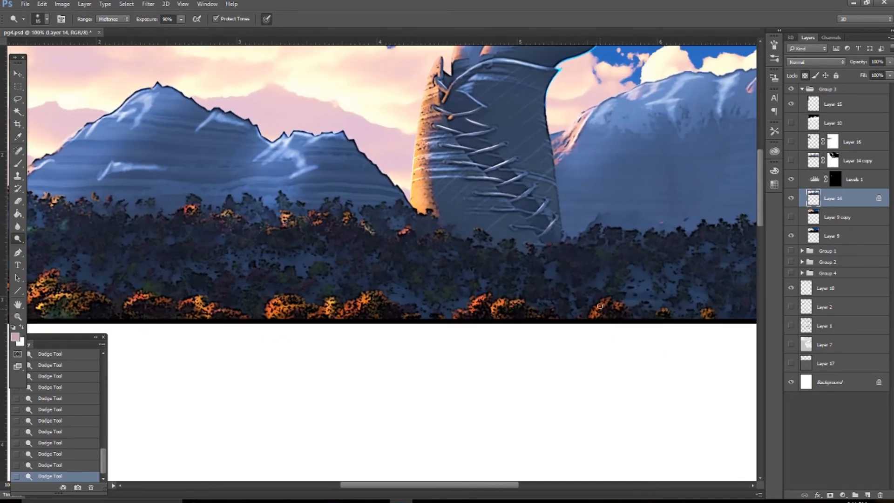
ctrl+scroll(707, 319, right, 9)
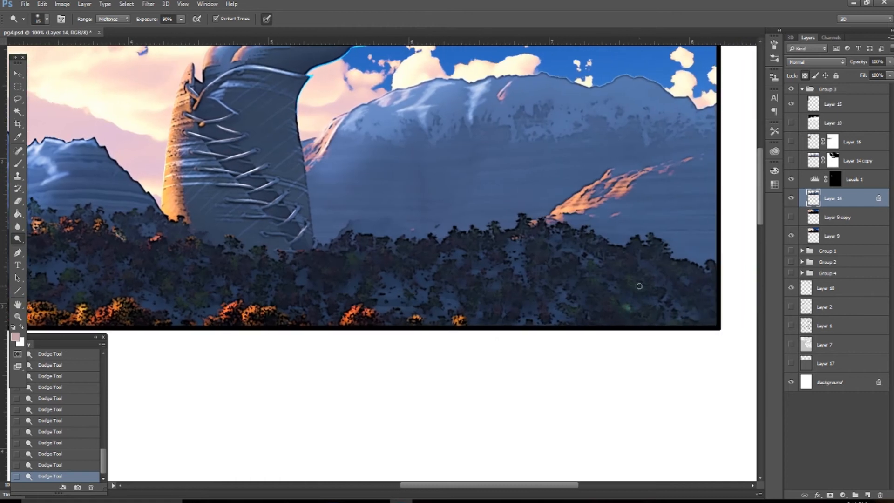
Enlarge the soft Dodge brush to 182 px and make a broad brightening pass on the giant hand
mouse_move(354, 255)
mouse_down()
mouse_move(494, 355)
mouse_move(481, 371)
mouse_up()
right_click(416, 169)
key(Return)
right_click(419, 171)
text(182)
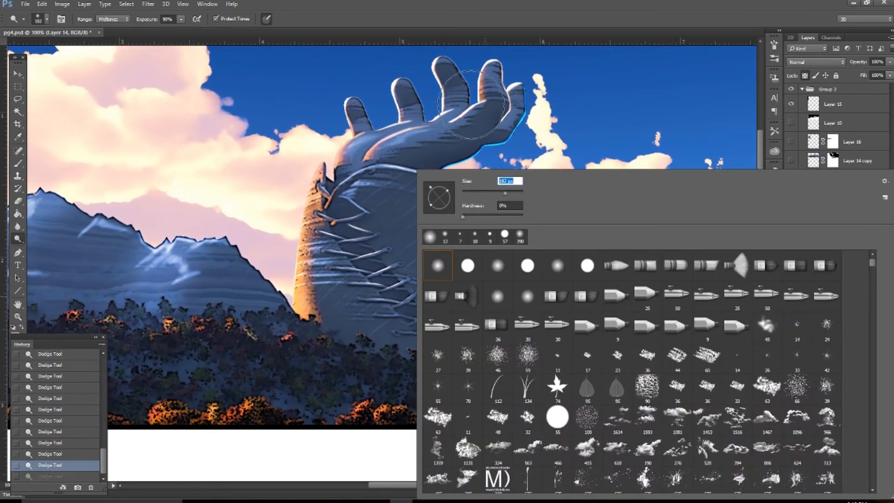
key(Return)
key(ctrl+minus)
key(ctrl+minus)
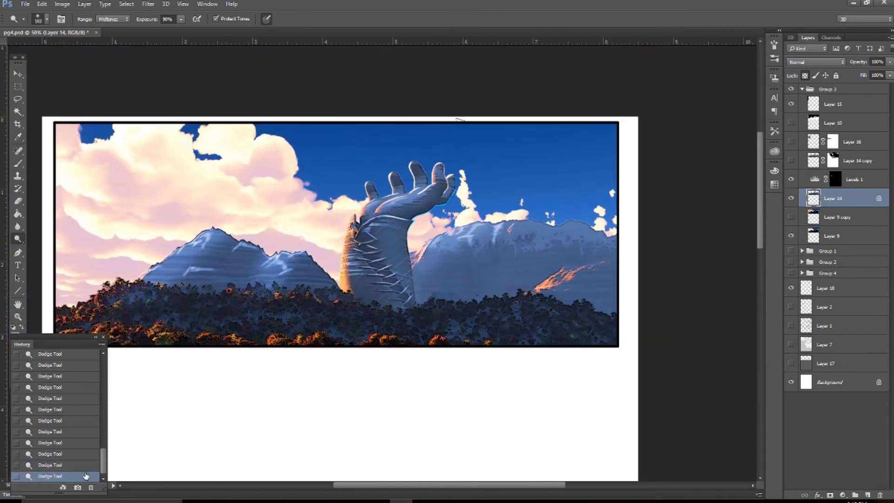
Undo the broad dodge pass, dodge down the arm at 66% exposure, and reduce the brush to 18 px
key(ctrl+z)
key(6)
key(6)
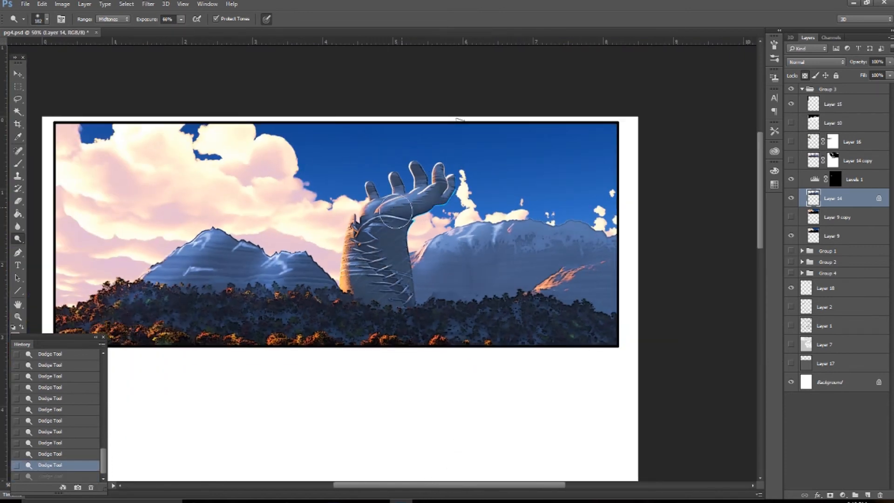
drag(397, 214, 400, 305)
right_click(417, 169)
text(18)
key(Return)
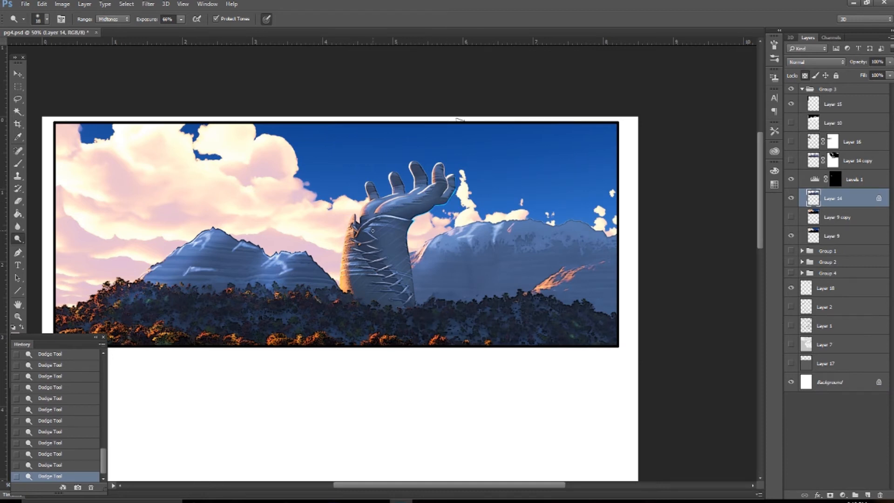
Duplicate the sky layer, Layer 9, and lock the copy's transparent pixels
click(791, 198)
click(791, 236)
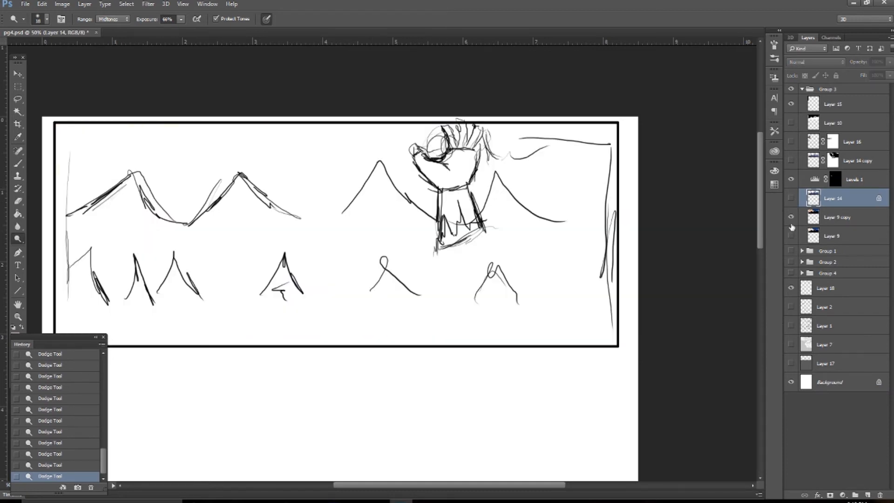
click(791, 235)
click(790, 198)
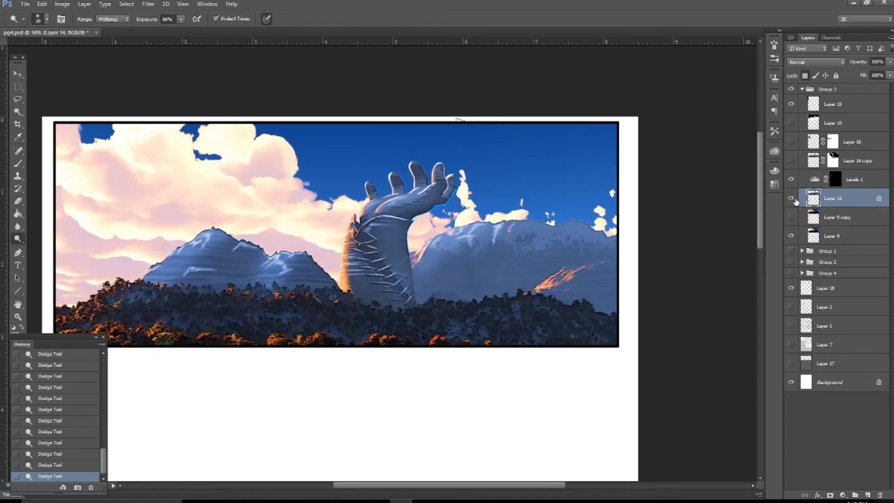
click(855, 236)
key(ctrl+j)
click(806, 77)
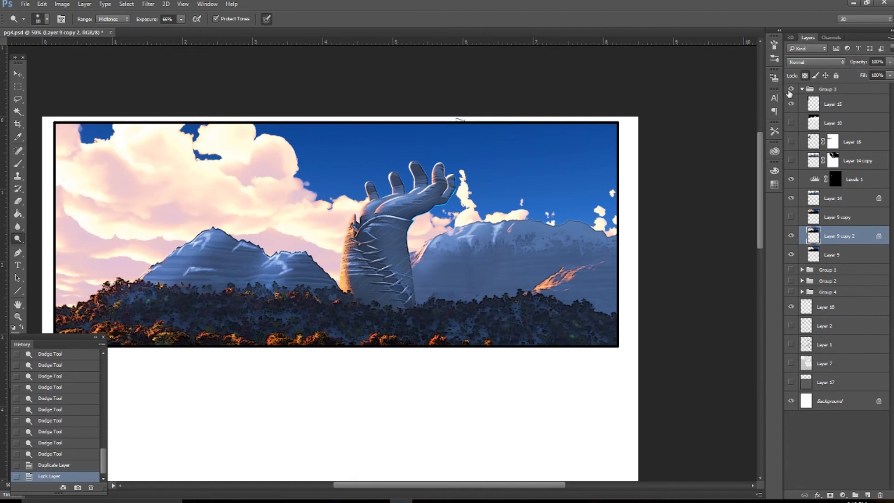
Darken the duplicated sky layer and deepen its cloud colours with a Levels adjustment
click(84, 4)
key(ctrl+l)
click(666, 240)
drag(549, 241, 611, 241)
drag(640, 240, 646, 240)
mouse_move(666, 282)
mouse_down()
mouse_move(641, 282)
mouse_move(649, 282)
mouse_up()
click(703, 148)
Select the dark open sky and the small sky gaps around the clouds with the Magic Wand
click(17, 111)
click(558, 169)
shift+click(567, 217)
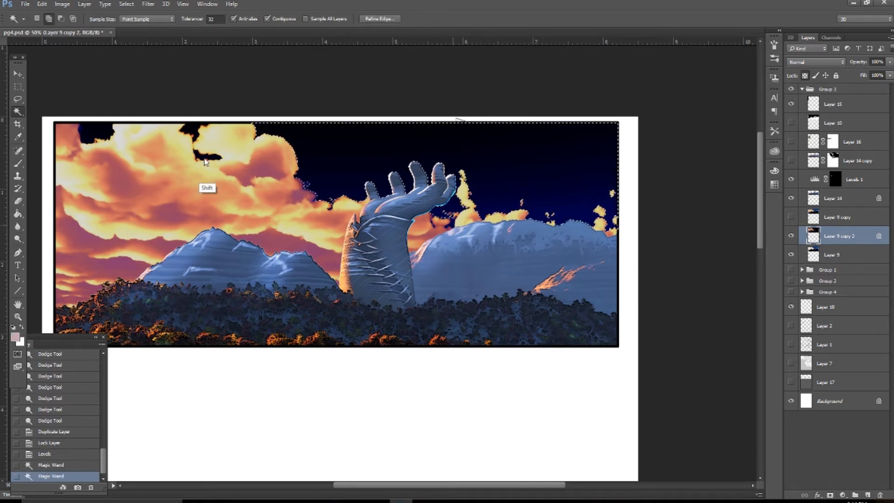
shift+click(473, 214)
shift+click(468, 210)
shift+click(467, 209)
shift+click(588, 223)
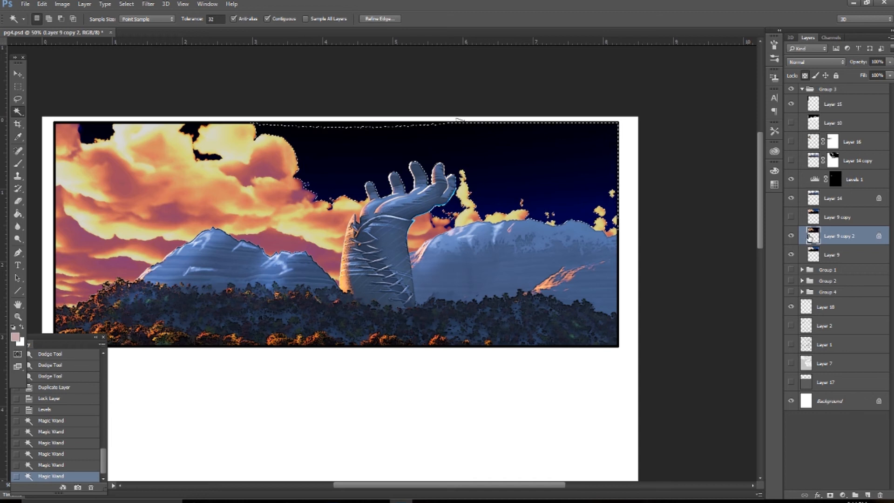
Add the remaining blue sky patches between the clouds to the selection, using the original Layer 9 as reference
click(791, 236)
click(831, 255)
shift+click(343, 200)
shift+click(207, 157)
shift+click(190, 134)
shift+click(100, 135)
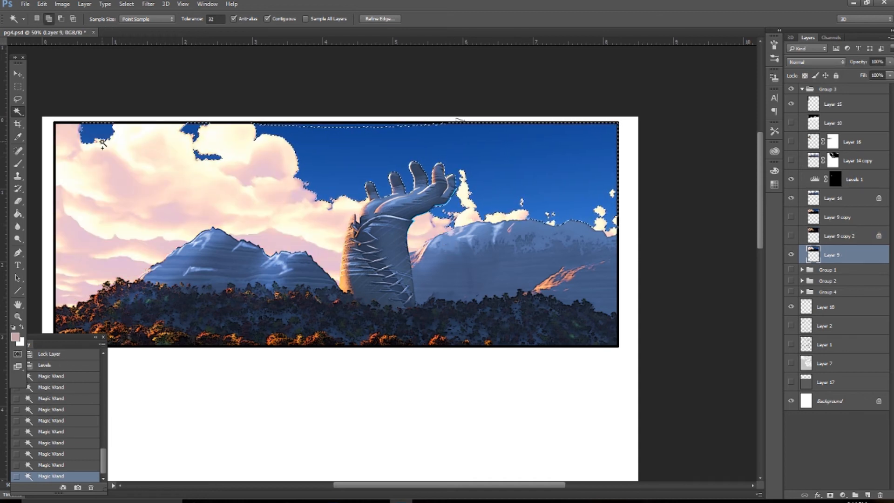
shift+click(338, 126)
click(791, 236)
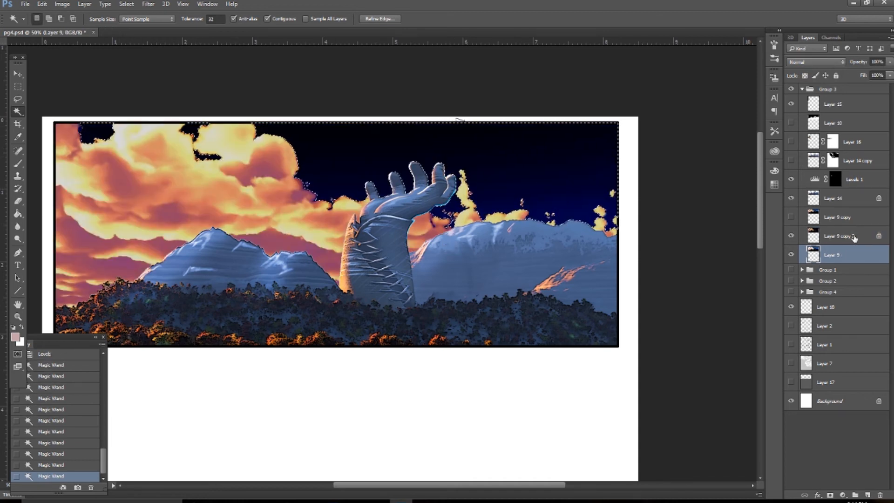
Unlock the darkened sky copy and add a white layer mask to it
click(853, 236)
click(805, 76)
click(84, 3)
click(66, 144)
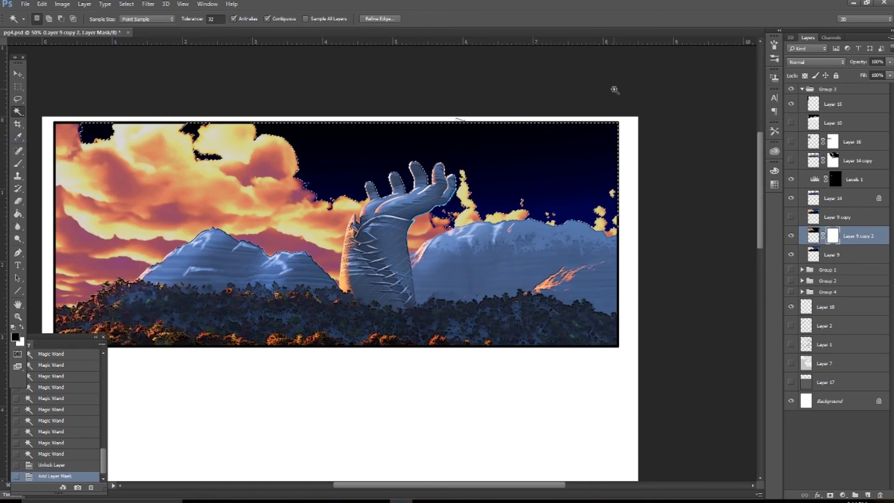
Paint black on the mask at 100% opacity to hide the darkened sky within the selection
key(b)
right_click(352, 169)
click(435, 192)
click(350, 10)
click(140, 19)
click(131, 26)
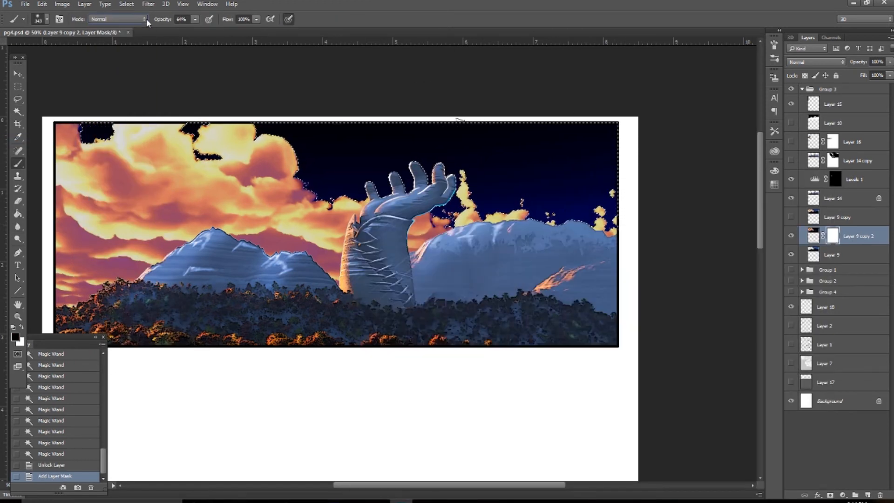
key(0)
mouse_move(600, 200)
mouse_down()
mouse_move(608, 149)
mouse_move(509, 176)
mouse_move(74, 119)
mouse_move(100, 116)
mouse_up()
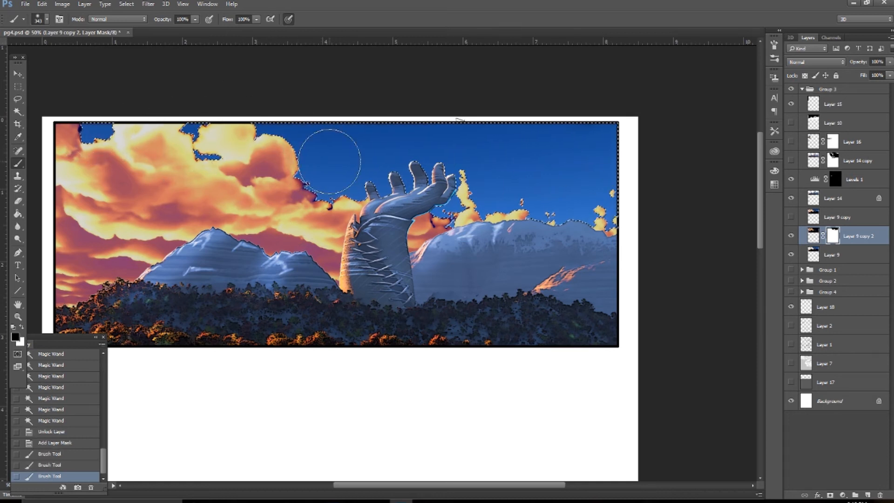
Invert the selection and adjust the mask brush's size and opacity
click(126, 4)
click(134, 42)
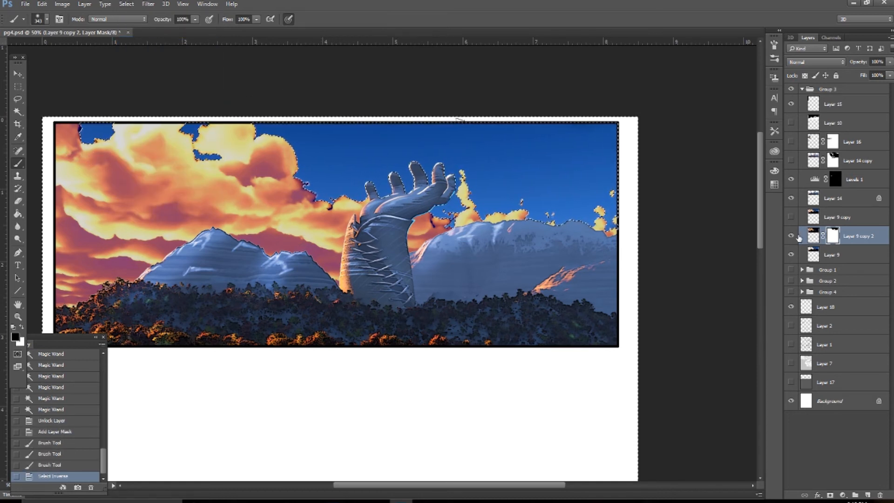
right_click(426, 196)
click(489, 191)
drag(194, 19, 171, 39)
click(218, 500)
click(228, 293)
key(alt+Tab)
Mask the cloud tops around the small blue sky gap to reveal the paler clouds underneath
click(210, 137)
click(791, 236)
double_click(791, 236)
click(791, 236)
click(242, 134)
click(238, 135)
click(233, 136)
Set the brush opacity to 90% and mask bright bands along the low clouds and the large cloud's right side
click(195, 19)
drag(202, 36, 217, 33)
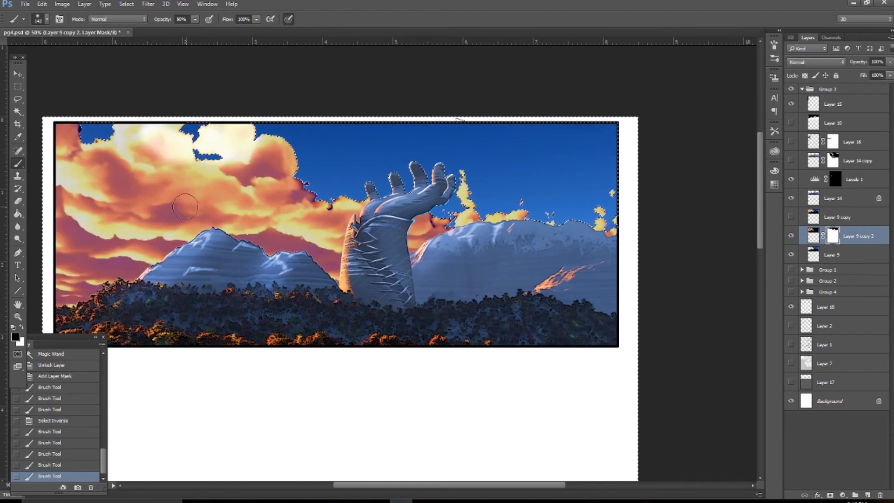
drag(139, 219, 112, 240)
mouse_move(125, 205)
mouse_down()
mouse_move(70, 229)
mouse_move(299, 225)
mouse_move(335, 256)
mouse_up()
mouse_move(293, 195)
mouse_down()
mouse_move(286, 140)
mouse_move(242, 132)
mouse_up()
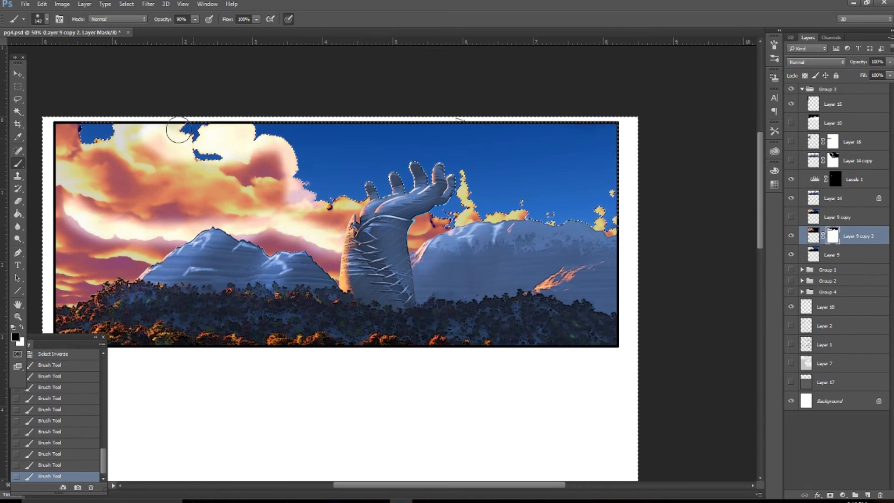
Mask highlights into the clouds beside the hand, the large cloud's body and the far-left clouds
drag(321, 205, 343, 183)
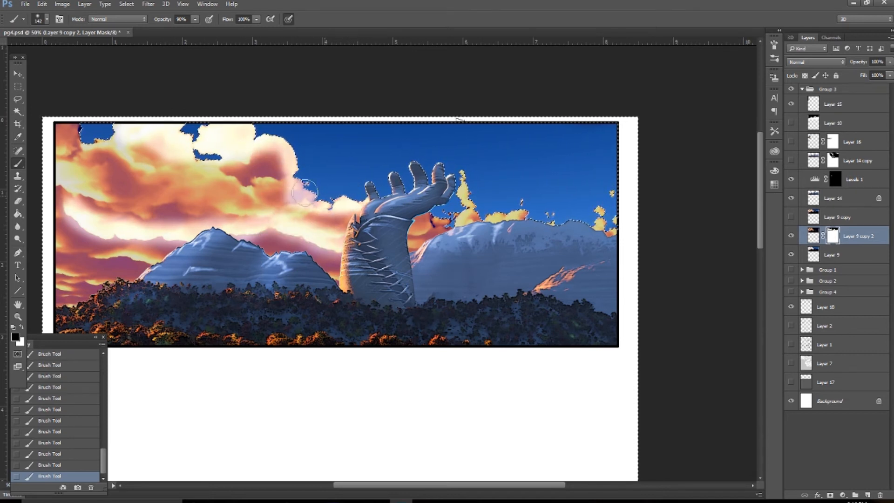
drag(280, 168, 229, 178)
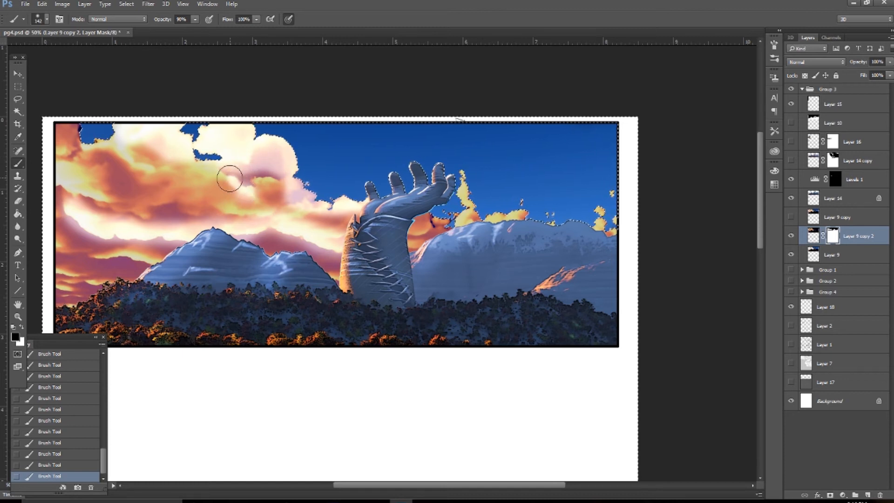
mouse_move(276, 195)
mouse_down()
mouse_move(294, 186)
mouse_move(256, 208)
mouse_move(242, 196)
mouse_move(191, 193)
mouse_up()
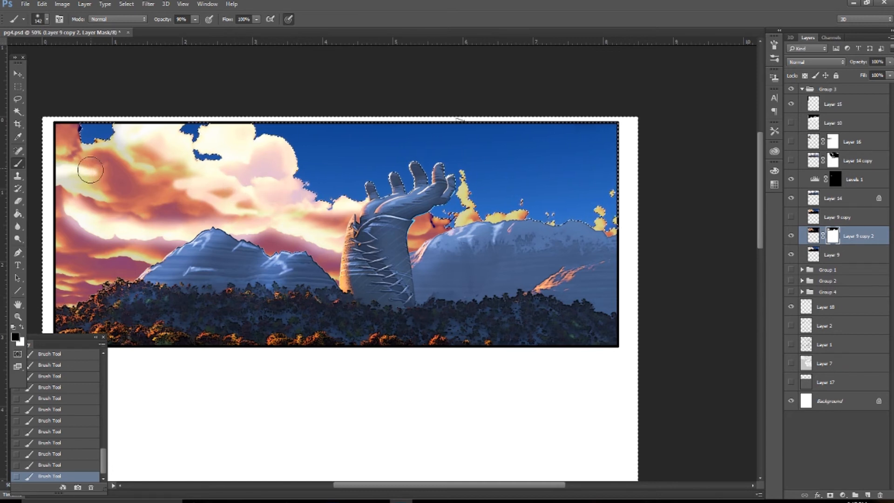
mouse_move(90, 186)
mouse_down()
mouse_move(59, 177)
mouse_move(73, 180)
mouse_up()
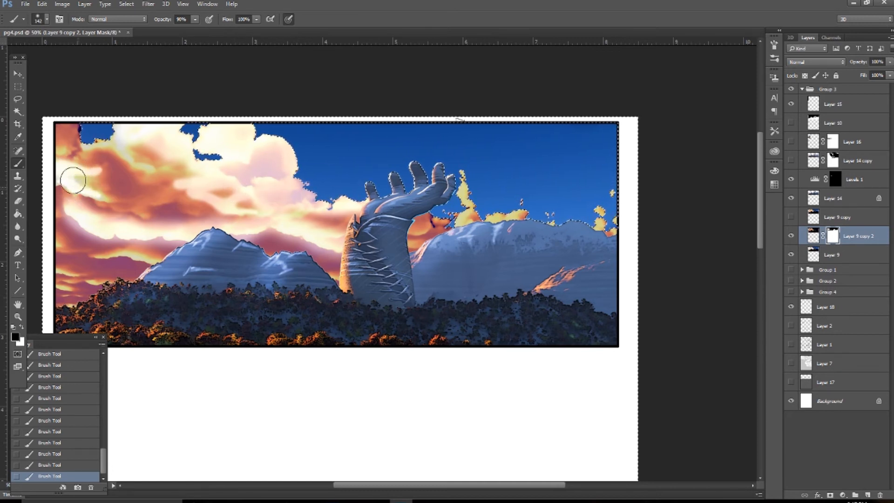
Set the mask brush opacity to 50% and paint across the clouds to blend in the paler clouds underneath
click(792, 236)
click(791, 236)
key(x)
key(5)
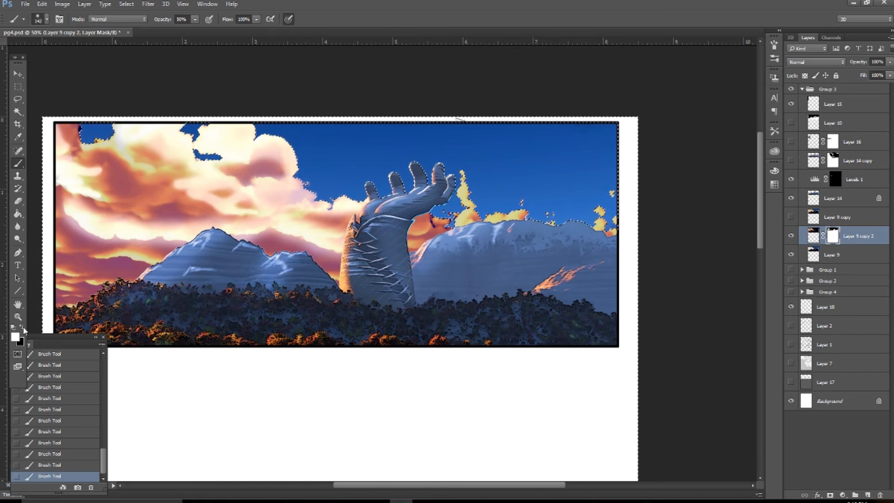
mouse_move(93, 256)
mouse_down()
mouse_move(74, 247)
mouse_move(162, 257)
mouse_move(80, 251)
mouse_up()
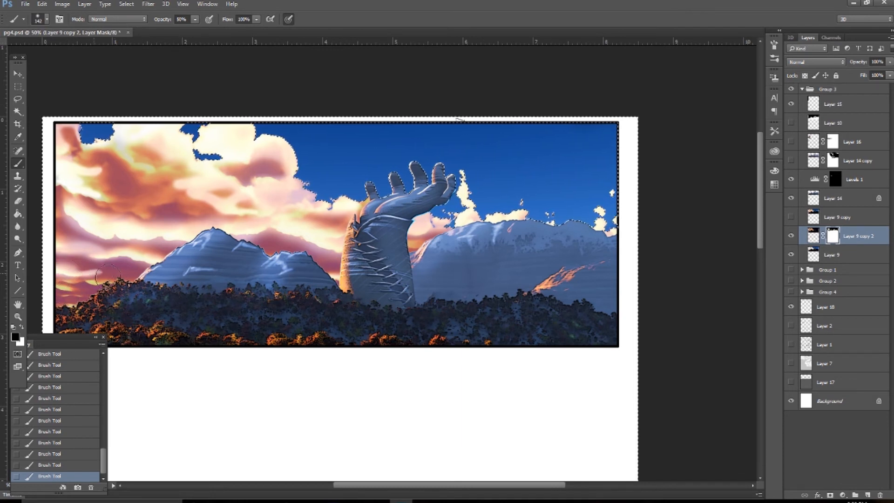
Clear the sky selection and lower Layer 9 copy 2's opacity to 79%
click(126, 4)
click(135, 24)
click(791, 236)
click(791, 236)
click(814, 236)
click(890, 64)
mouse_move(890, 73)
mouse_down()
mouse_move(862, 78)
mouse_move(892, 74)
mouse_up()
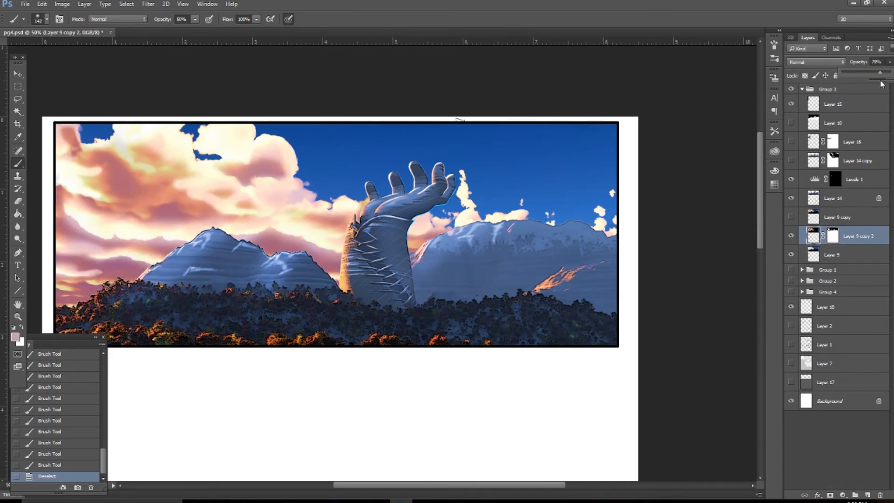
Toggle the visibility of Layer 9 and Layer 14 to compare their effect on the panel
click(791, 255)
click(791, 255)
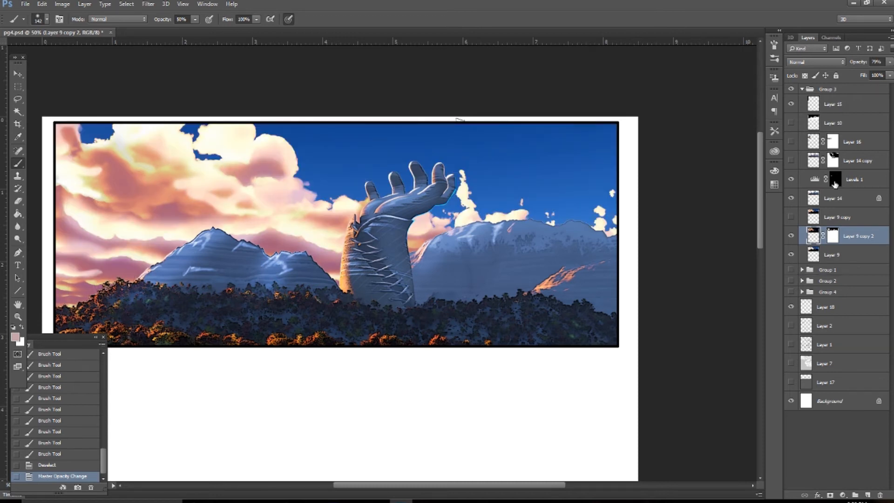
click(793, 199)
click(794, 198)
click(793, 198)
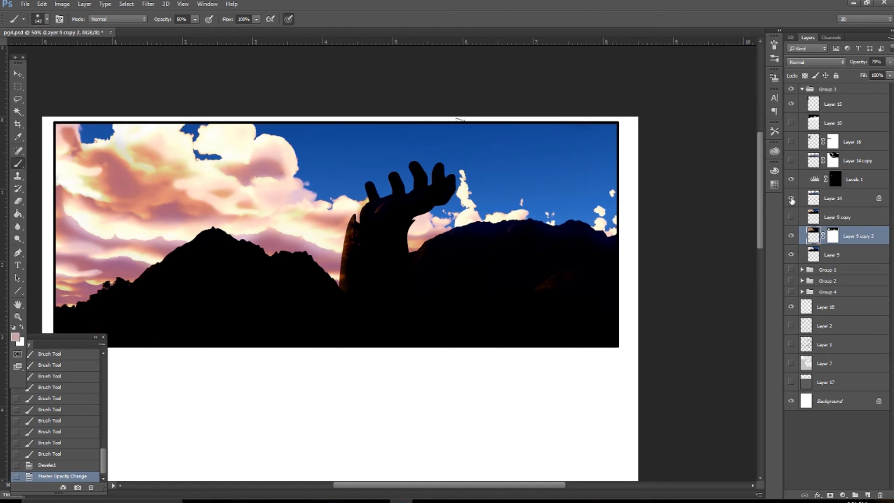
click(794, 198)
Deepen the shadows of the arm and landscape on Layer 14 slightly with a Levels adjustment
click(840, 201)
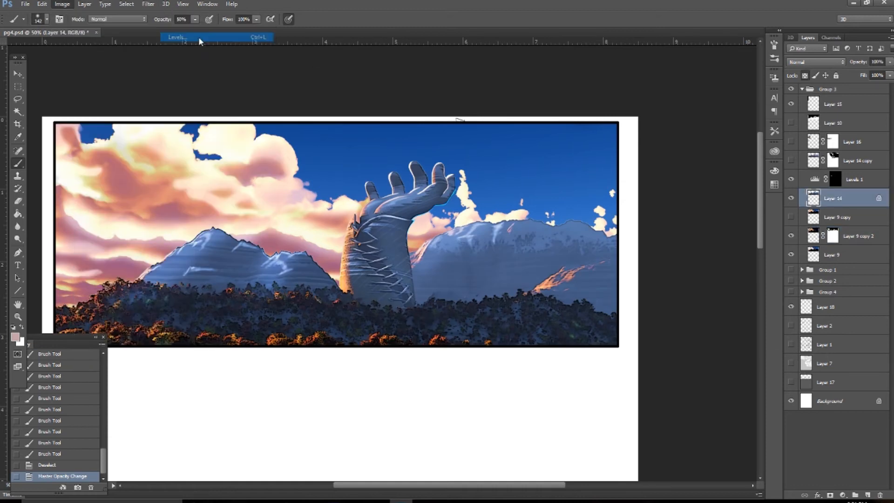
key(ctrl+l)
drag(549, 241, 552, 242)
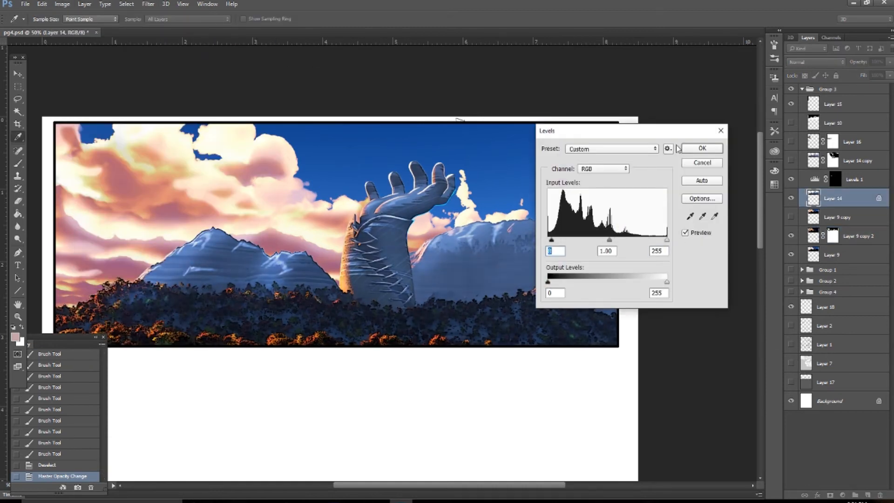
click(686, 148)
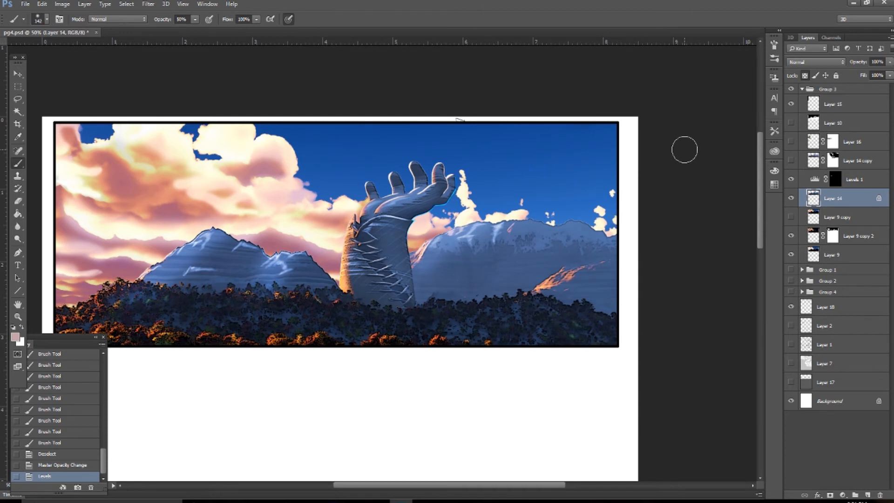
Add a new layer above Layer 14, set the painting colour to white and choose a wispy cloud brush
click(868, 494)
click(15, 336)
click(476, 283)
click(682, 272)
right_click(325, 161)
scroll(559, 368, down, 6)
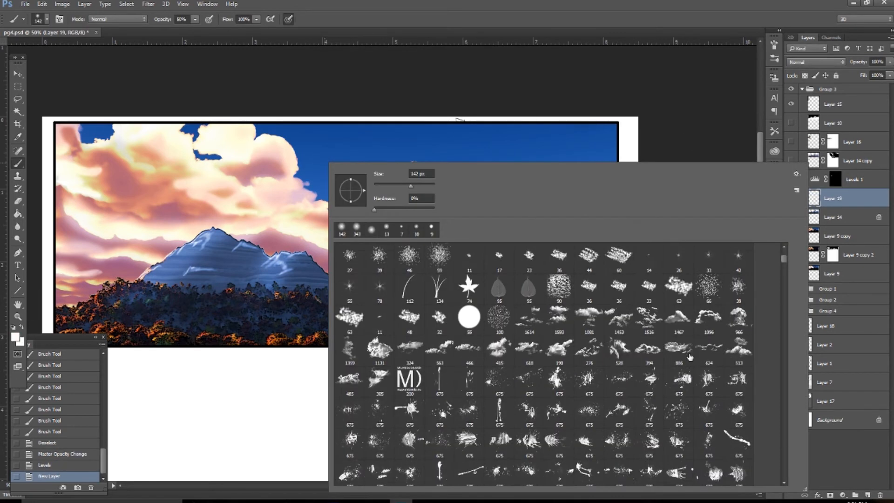
mouse_move(784, 273)
mouse_down()
mouse_move(783, 476)
mouse_move(783, 389)
mouse_up()
click(679, 309)
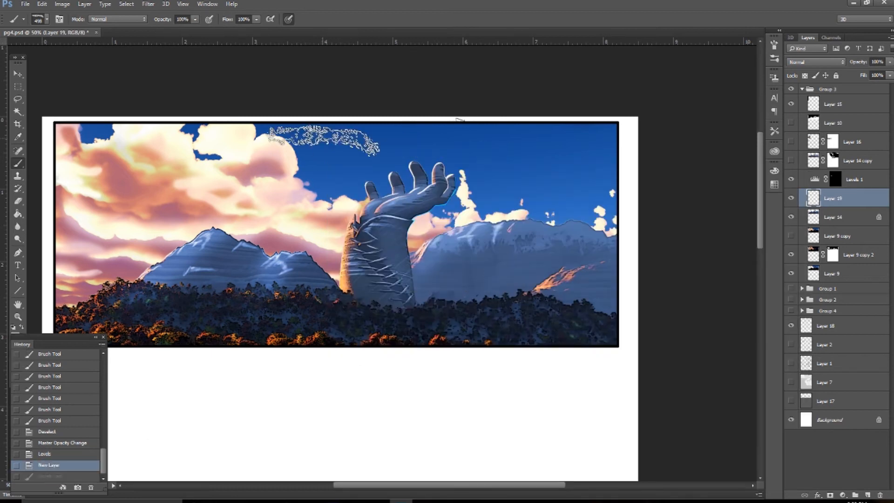
Try several cloud brushes with test stamps around the hand and undo them
right_click(323, 140)
click(672, 284)
click(262, 185)
click(498, 192)
click(493, 192)
click(415, 166)
click(64, 465)
right_click(345, 280)
click(486, 347)
click(429, 192)
click(438, 164)
key(ctrl+z)
click(458, 175)
key(ctrl+z)
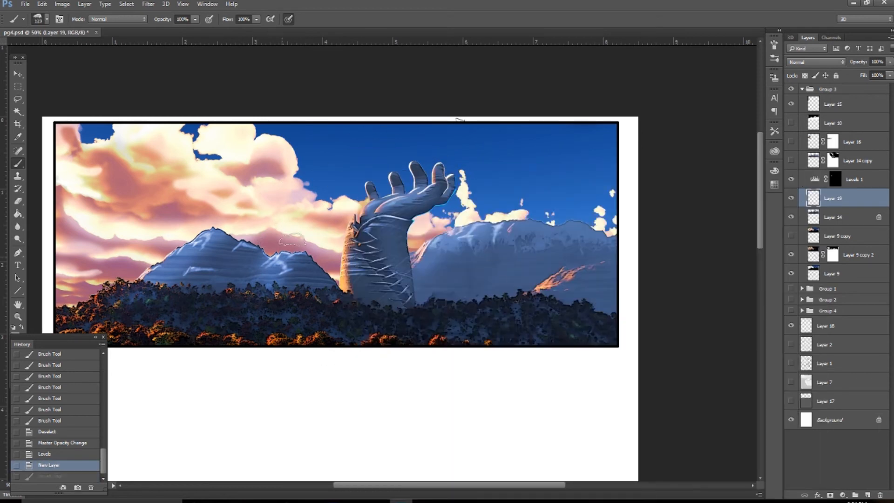
Pick a streaky cloud brush and stamp a white wisp beside the outermost fingertip
right_click(308, 280)
click(604, 386)
click(435, 190)
click(459, 10)
click(485, 184)
click(66, 465)
click(468, 190)
click(549, 43)
click(471, 171)
click(471, 203)
key(ctrl+z)
click(88, 453)
click(464, 171)
Transform the white wisp, stretching it outward from the fingertips
click(42, 4)
click(63, 198)
mouse_move(487, 177)
mouse_down()
mouse_move(522, 180)
mouse_move(503, 178)
mouse_up()
key(Return)
Set the eraser opacity to 42% and fade the wisp where it overlaps the outermost finger
key(e)
mouse_move(522, 149)
mouse_down()
mouse_move(466, 153)
mouse_move(425, 170)
mouse_up()
right_click(417, 169)
key(Return)
click(431, 175)
click(158, 19)
drag(158, 29, 133, 29)
alt+right_drag(418, 169, 432, 169)
click(454, 182)
click(454, 182)
click(450, 181)
click(447, 179)
click(443, 177)
click(442, 176)
click(441, 175)
click(440, 175)
click(440, 174)
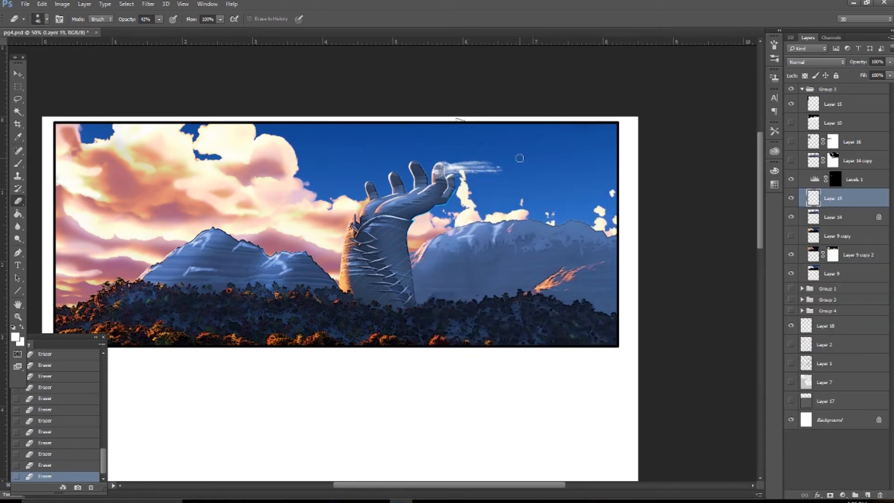
key(b)
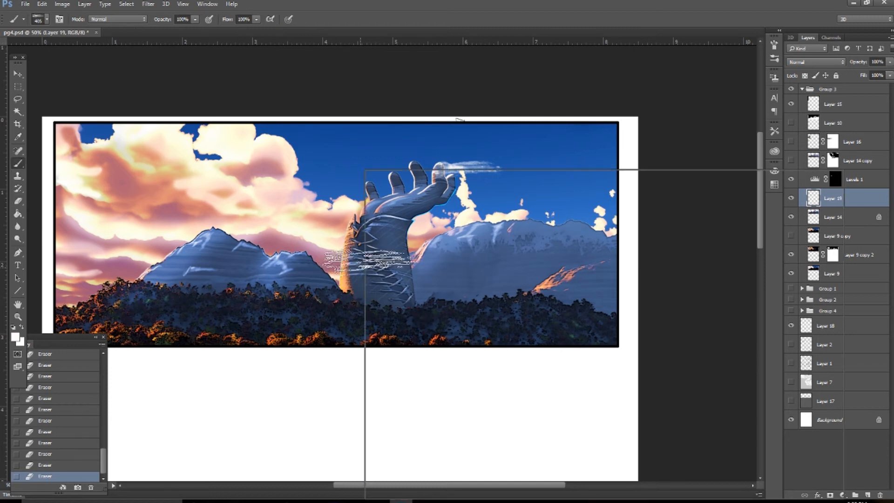
right_click(365, 172)
key(Return)
click(335, 321)
click(68, 465)
Warp the wisp so its outer end bends downward away from the fingertip
click(42, 3)
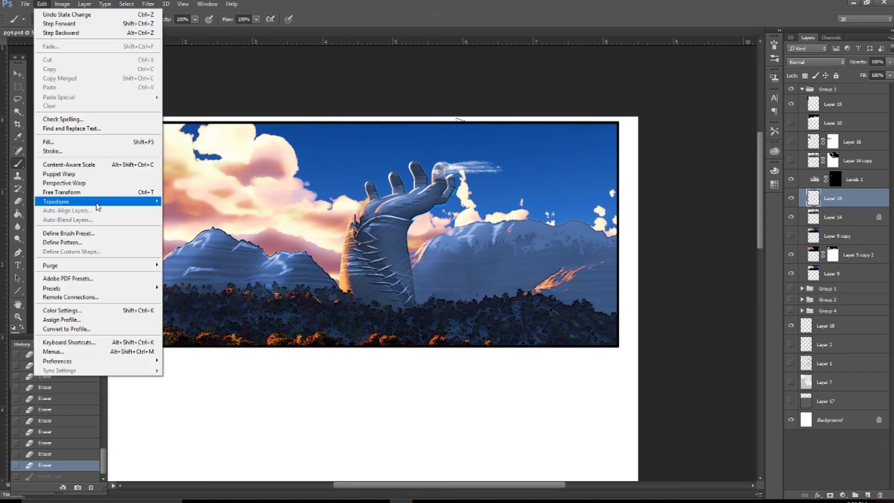
mouse_move(98, 203)
click(189, 262)
drag(504, 179, 510, 216)
mouse_move(504, 157)
mouse_down()
mouse_move(504, 168)
mouse_move(479, 165)
mouse_up()
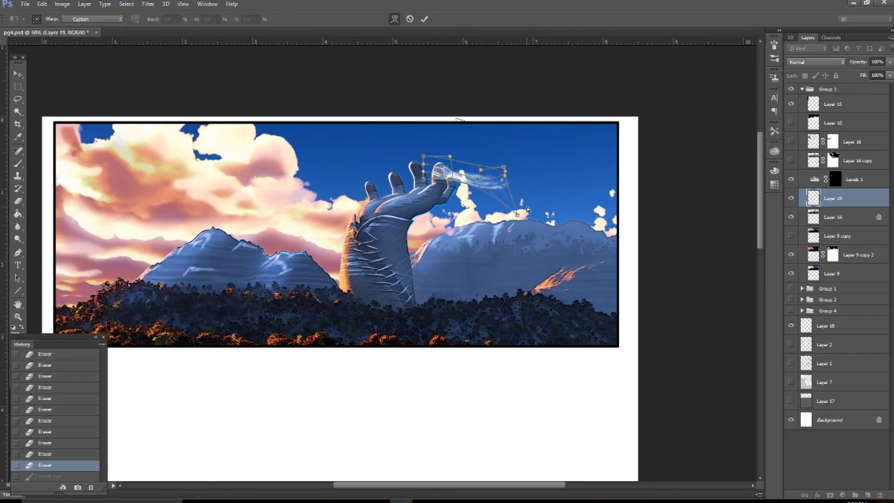
key(Return)
key(b)
key(ctrl+z)
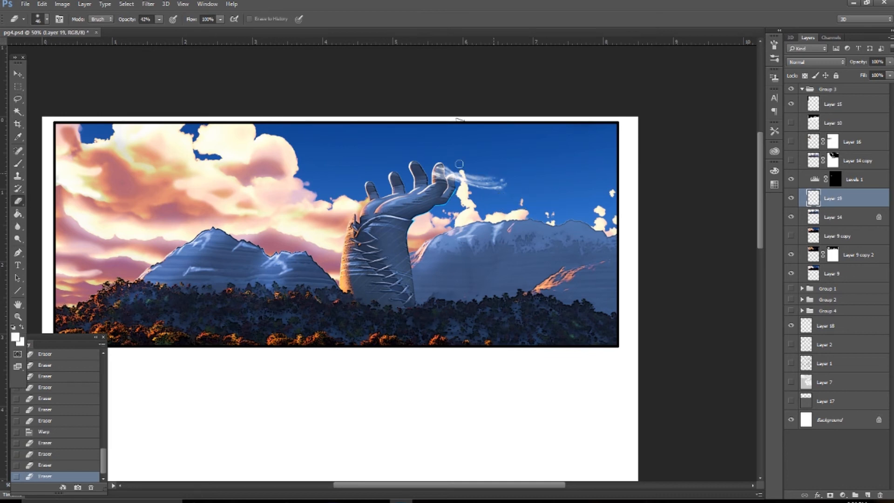
Reposition the wisp at the fingertip, soften it with the eraser and lower Layer 19's opacity to 55%
click(18, 73)
drag(482, 179, 494, 184)
key(e)
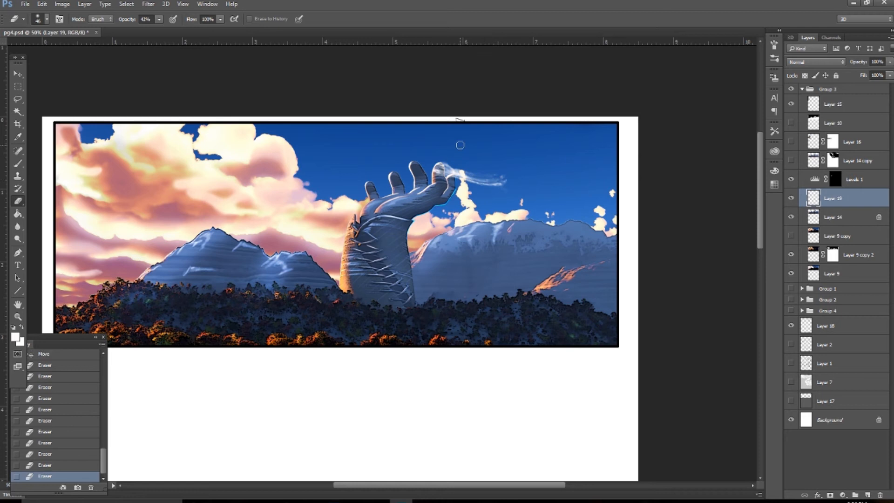
click(889, 62)
drag(887, 75, 869, 80)
click(867, 495)
key(b)
right_click(252, 150)
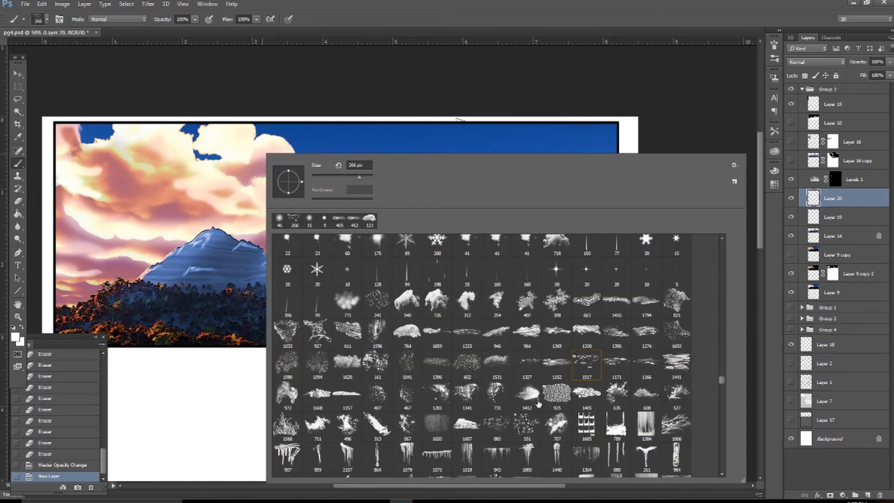
click(587, 13)
mouse_move(852, 198)
mouse_down()
mouse_move(856, 409)
mouse_move(880, 494)
mouse_up()
Duplicate Layer 19, move the copied wisp to the finger on the hand's far left and erase its excess
mouse_move(853, 198)
mouse_down()
mouse_move(848, 394)
mouse_move(867, 495)
mouse_up()
click(18, 73)
mouse_move(495, 178)
mouse_down()
mouse_move(421, 195)
mouse_move(372, 177)
mouse_up()
click(19, 201)
drag(376, 180, 373, 176)
drag(377, 181, 370, 172)
drag(375, 178, 370, 170)
drag(371, 173, 387, 188)
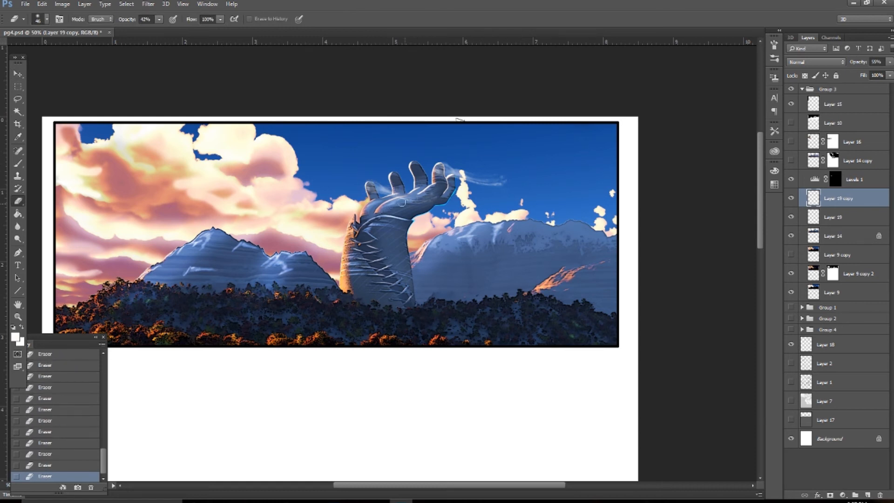
Duplicate the wisp again, then reshape and move the copy across the giant arm's wrist
key(ctrl+j)
double_click(862, 218)
key(Escape)
click(41, 5)
click(65, 197)
drag(490, 179, 465, 237)
drag(444, 270, 444, 309)
drag(496, 226, 487, 214)
mouse_move(463, 248)
mouse_down()
mouse_move(470, 234)
mouse_move(404, 243)
mouse_up()
key(Return)
Fade the edges of the wrist wisp with the eraser
key(v)
key(e)
drag(361, 219, 356, 225)
click(350, 233)
click(351, 236)
mouse_move(355, 225)
mouse_down()
mouse_move(350, 232)
mouse_move(360, 223)
mouse_up()
click(363, 220)
click(365, 222)
click(367, 224)
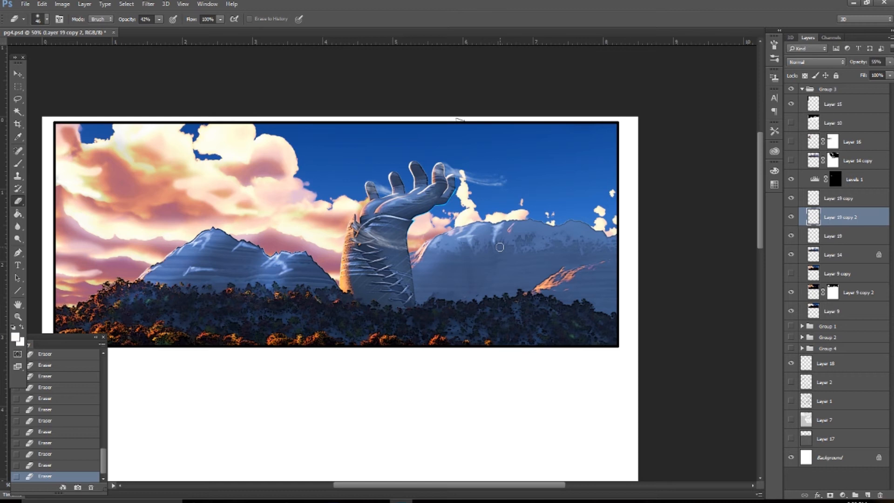
Toggle Layer 14 copy to compare its effect and leave it visible
click(791, 161)
click(791, 161)
click(791, 161)
click(791, 161)
click(791, 160)
click(791, 160)
click(791, 161)
Target Layer 14 copy's mask and set up a soft round black brush at 30% opacity
click(834, 161)
key(b)
key(x)
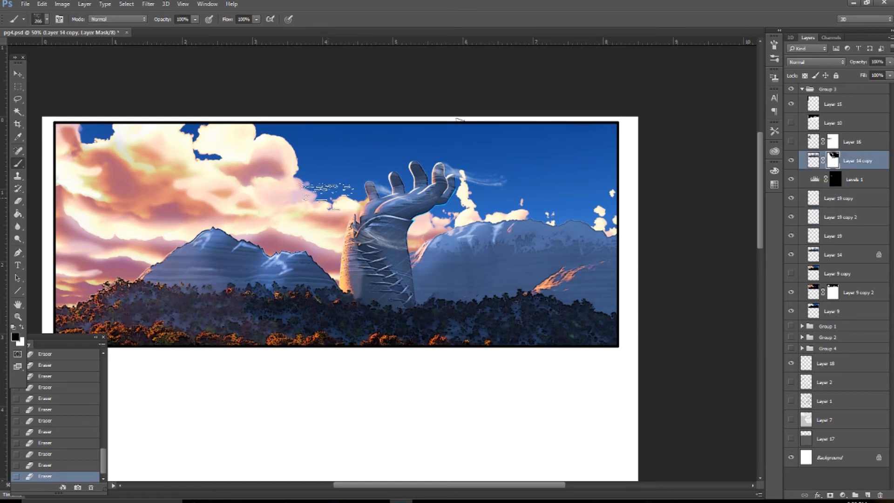
right_click(317, 186)
click(367, 192)
click(287, 19)
click(195, 19)
drag(197, 33, 163, 34)
Mask Layer 14 copy over the left foliage and mountain, and place the layer directly above Layer 14
click(216, 287)
drag(215, 286, 203, 296)
drag(204, 296, 190, 282)
drag(190, 282, 196, 261)
click(197, 242)
click(202, 239)
click(206, 238)
click(211, 236)
click(214, 239)
click(219, 233)
click(224, 228)
click(226, 221)
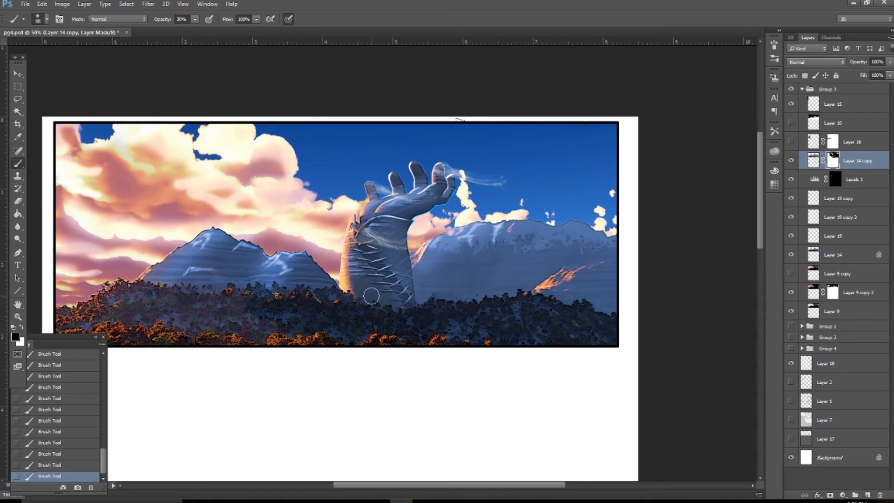
drag(813, 161, 848, 236)
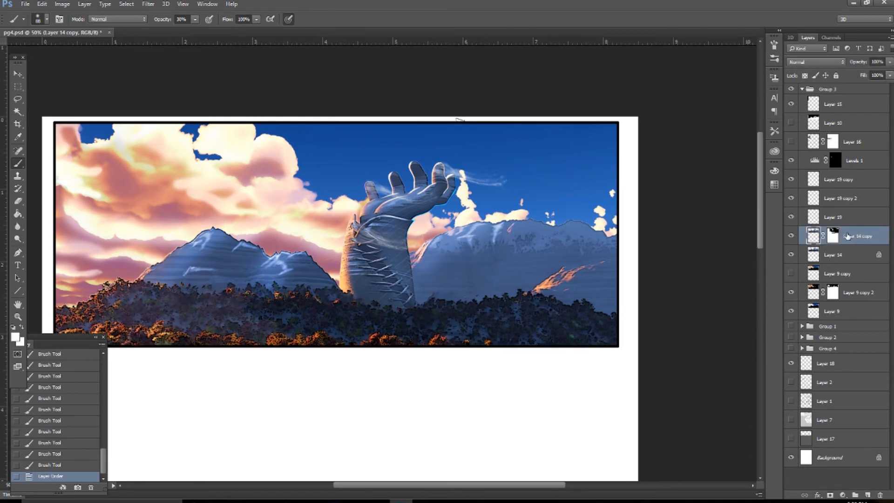
Toggle Layer 14 copy and Layer 14 to compare their effects, leaving both visible
click(791, 236)
click(792, 237)
click(791, 255)
click(791, 255)
Paint a dark outline along the mountain ridges on Layer 14 with a 21 px soft black brush at 81% opacity
click(819, 255)
click(15, 337)
drag(475, 354, 465, 403)
key(Return)
right_click(286, 205)
click(335, 192)
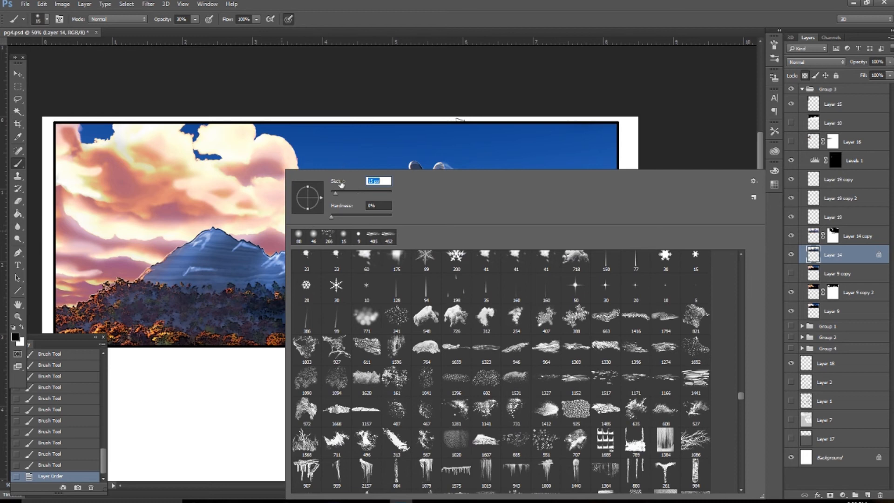
key(Return)
key(8)
key(1)
drag(233, 237, 250, 242)
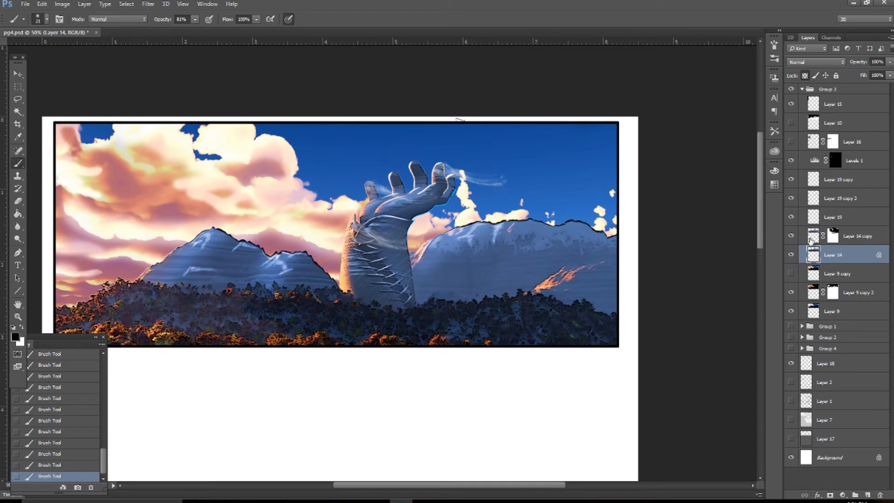
Select everything except the sky with the Magic Wand and an inverted selection, and add an empty layer above Levels 1
key(w)
click(522, 177)
click(127, 3)
click(135, 39)
click(862, 186)
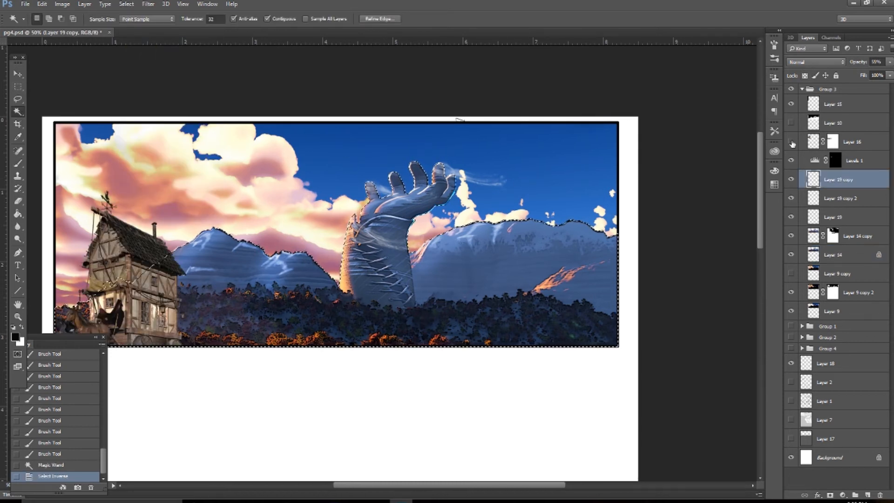
click(855, 495)
click(91, 467)
click(872, 164)
click(867, 495)
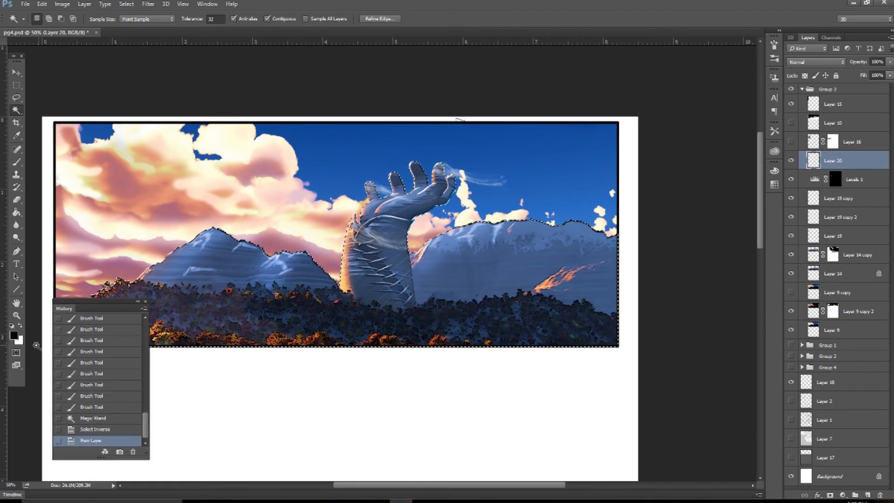
Paint white mist over the foliage and lower mountains inside the selection with a 2175 px textured brush at 27% opacity
click(20, 325)
key(b)
right_click(316, 166)
drag(774, 387, 773, 342)
double_click(407, 290)
key(2)
key(7)
mouse_move(303, 303)
mouse_down()
mouse_move(508, 284)
mouse_move(454, 484)
mouse_up()
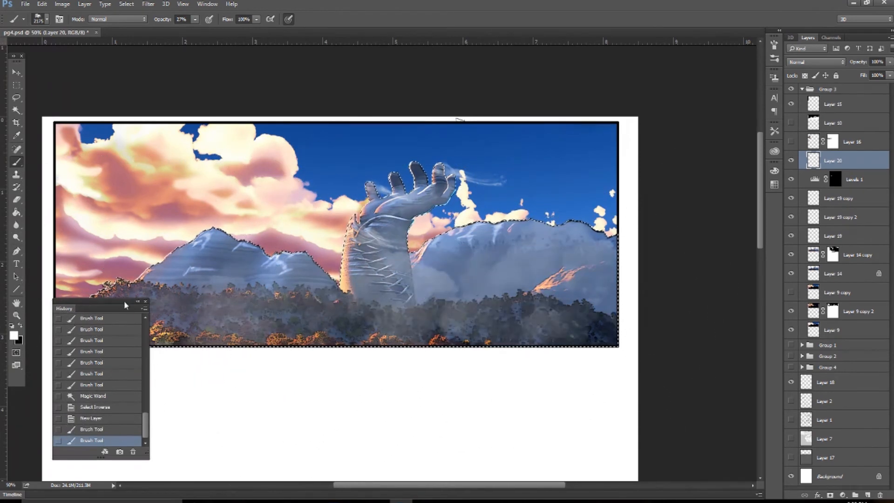
drag(93, 301, 85, 387)
Try softening the mist with Gaussian Blur and a reduced layer opacity, and delete the mist layer
click(147, 5)
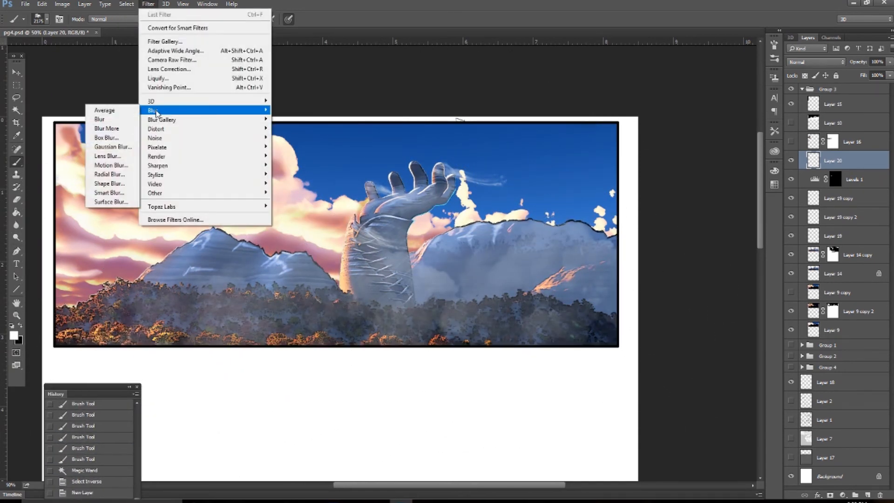
click(112, 148)
click(641, 228)
click(888, 62)
drag(849, 79, 819, 90)
drag(834, 160, 880, 495)
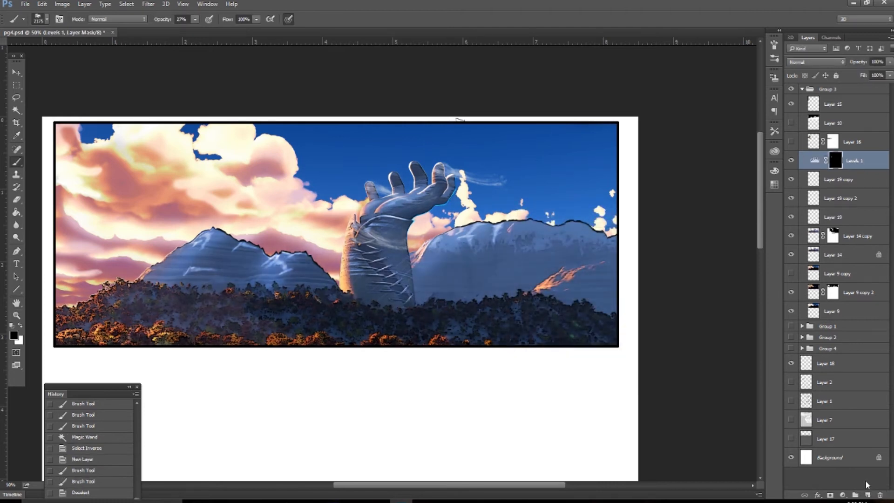
Apply the Poster Edges filter to Layer 14 with a reduced edge thickness, edge intensity 0 and posterization 6
click(848, 255)
click(147, 5)
click(168, 38)
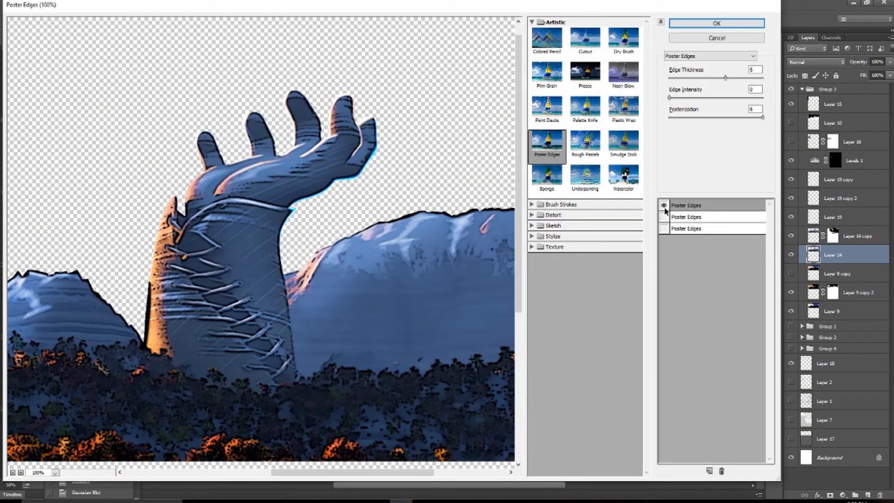
click(664, 206)
click(669, 78)
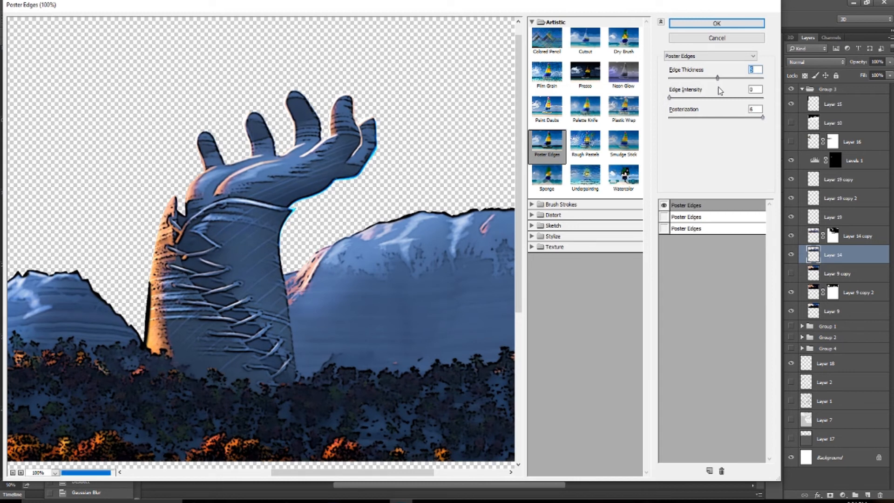
click(718, 25)
Compare the scene before and after the Poster Edges filter, leaving the filter applied
right_click(336, 207)
drag(103, 389, 106, 327)
click(96, 454)
click(97, 465)
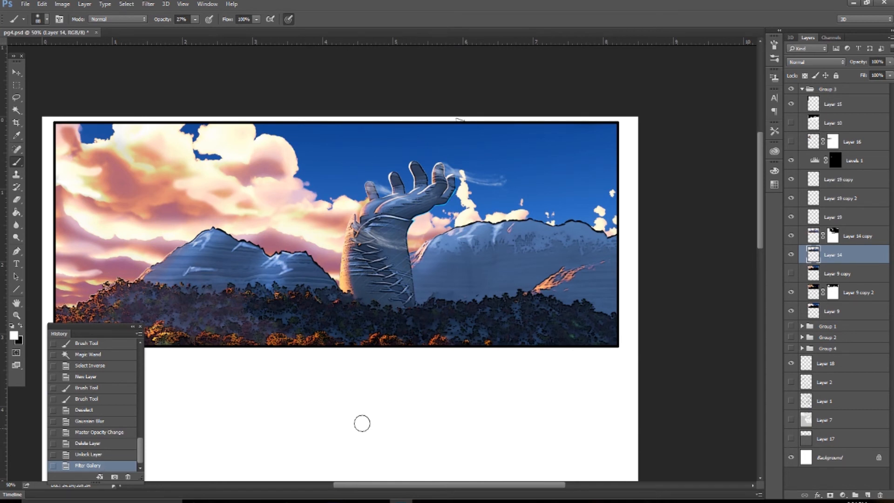
Delete the hidden Layer 9 copy
click(791, 273)
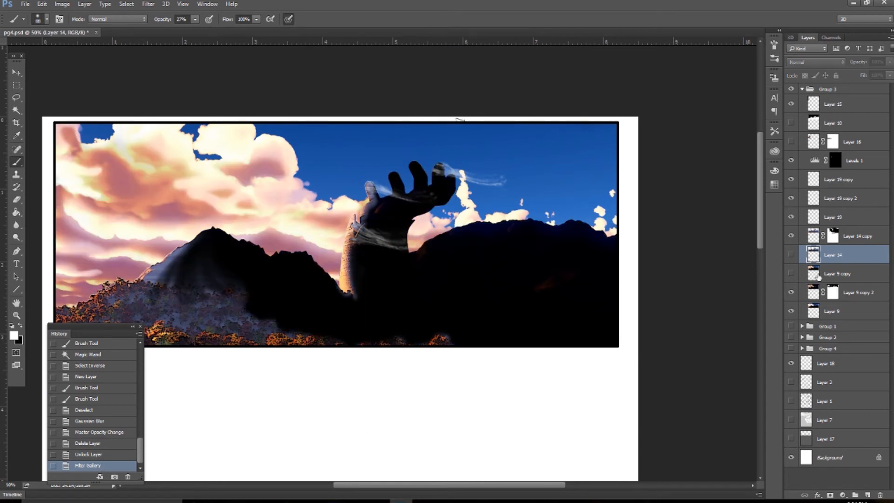
click(834, 274)
key(Delete)
Toggle Layer 14 copy repeatedly to examine what it adds to the scene, leaving it visible
click(791, 236)
click(791, 236)
click(792, 236)
click(791, 237)
click(791, 236)
click(791, 236)
click(791, 236)
click(791, 236)
Merge Layer 19 copy and Layer 19 copy 2 down into Layer 19, and make Layer 14 active
click(862, 187)
key(ctrl+e)
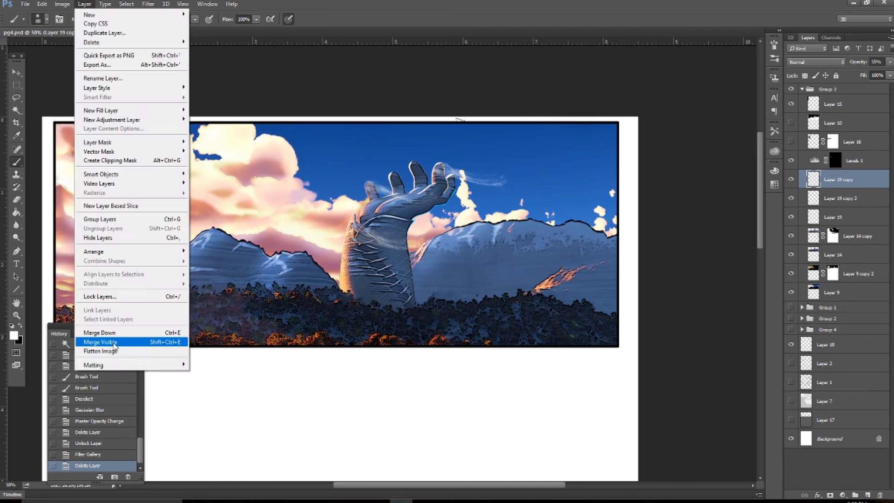
key(ctrl+e)
click(791, 217)
click(791, 217)
click(861, 219)
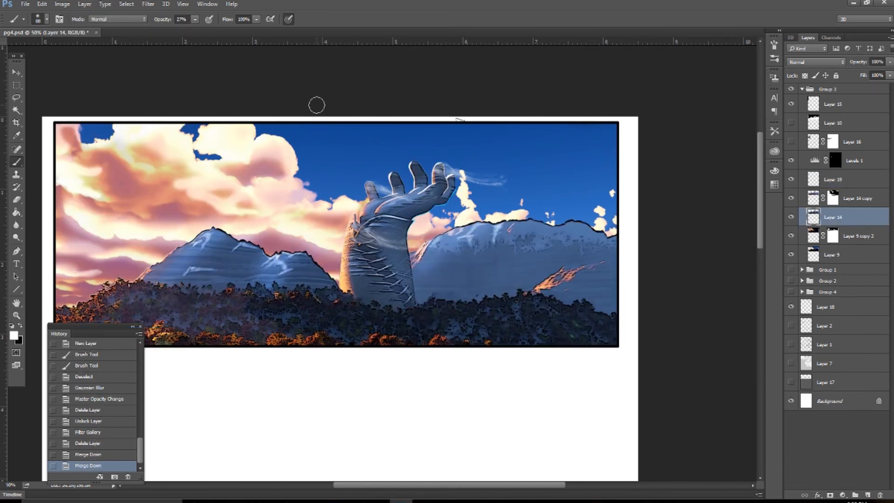
Show the wagon house on Layer 16 and put it in its own group below Layer 10, named after the character
click(791, 141)
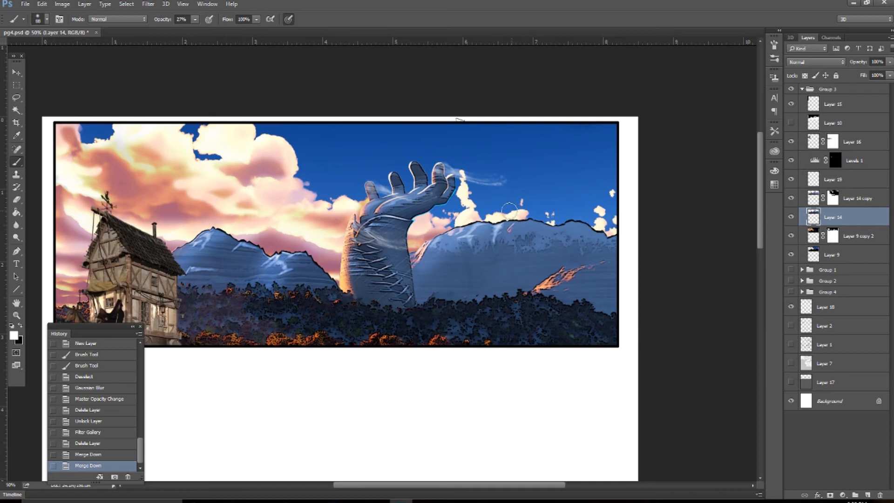
key(ctrl+plus)
key(ctrl+plus)
drag(139, 261, 605, 224)
drag(415, 221, 188, 242)
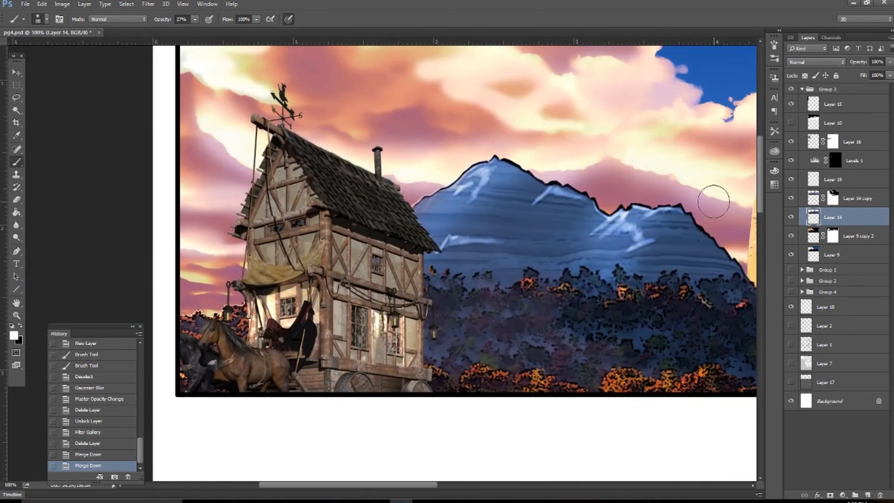
click(812, 143)
key(ctrl+g)
drag(834, 157, 838, 138)
double_click(839, 139)
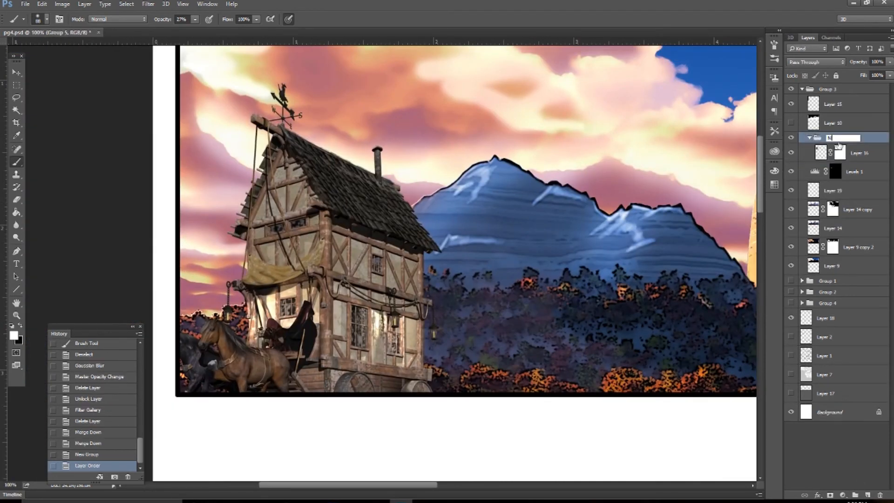
key(Return)
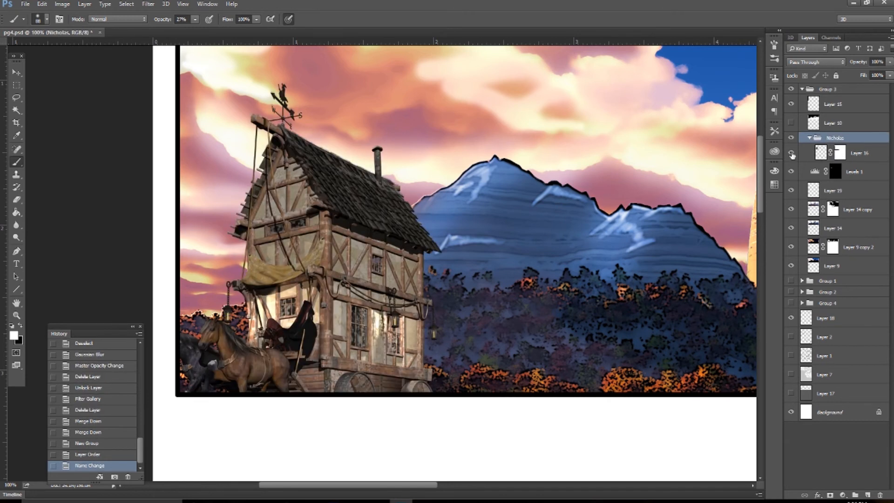
Apply the Topaz Clean 3 filter to the wagon house on Layer 16
click(838, 153)
click(148, 4)
mouse_move(172, 208)
click(105, 235)
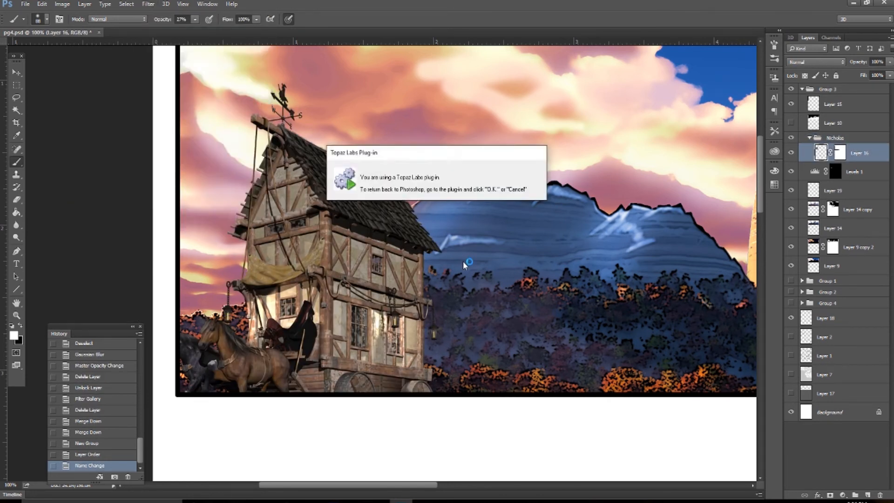
drag(826, 169, 838, 170)
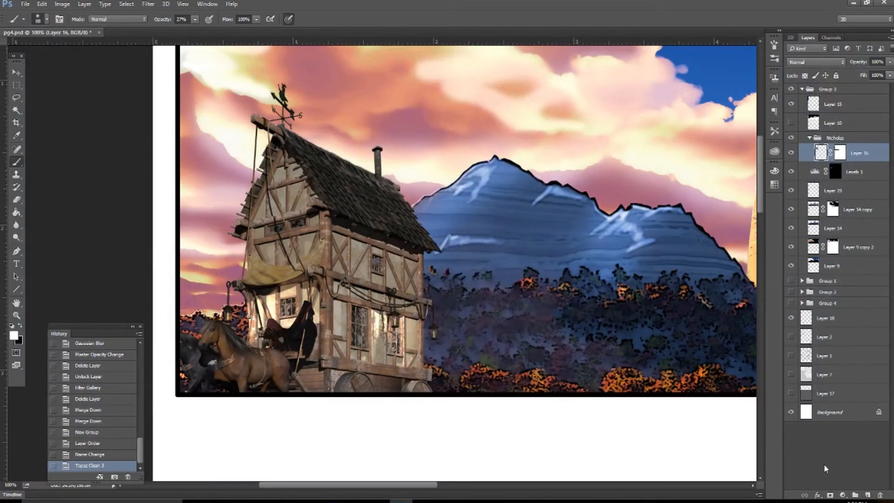
Compare the wagon house up close before and after Topaz Clean 3, leaving the filter applied
key(ctrl+plus)
key(ctrl+plus)
click(104, 455)
click(104, 465)
click(104, 456)
click(104, 466)
click(103, 458)
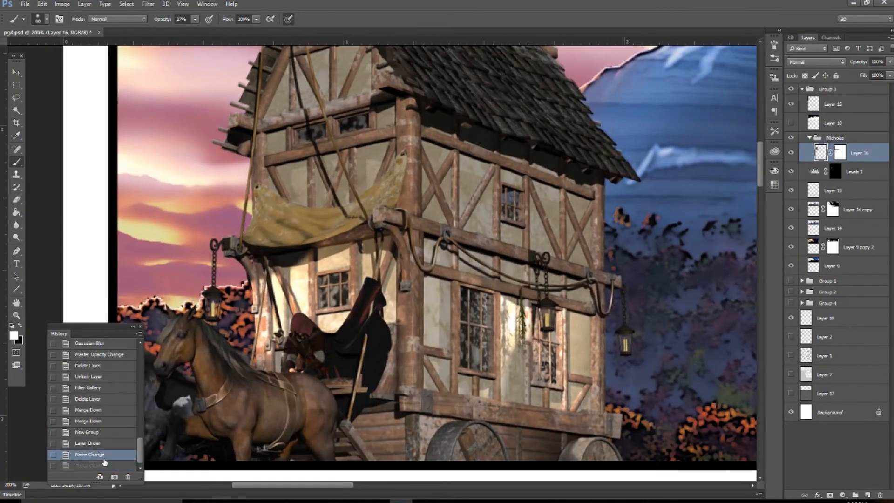
click(104, 466)
Lock Layer 16's transparent pixels and brighten the house's corner post, bracket and lower window with Dodge on midtones at 66% exposure
key(slash)
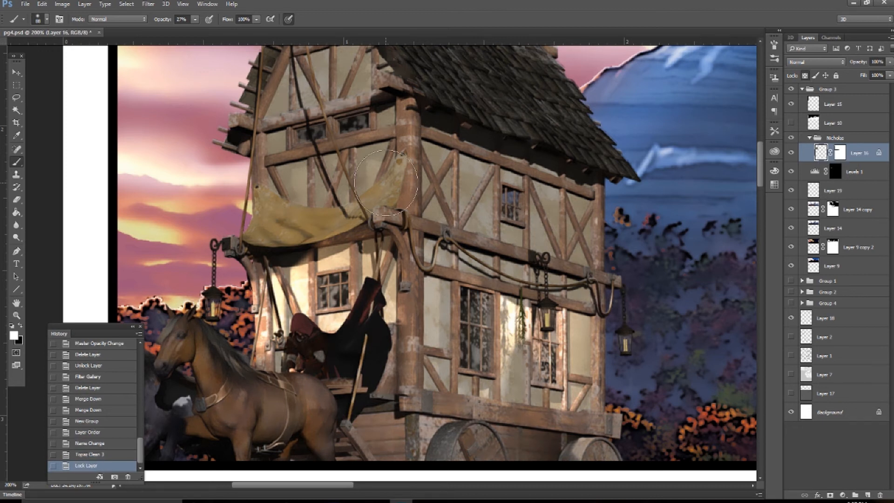
key(o)
right_click(416, 169)
key(Return)
drag(412, 135, 414, 217)
click(415, 217)
click(398, 215)
click(384, 213)
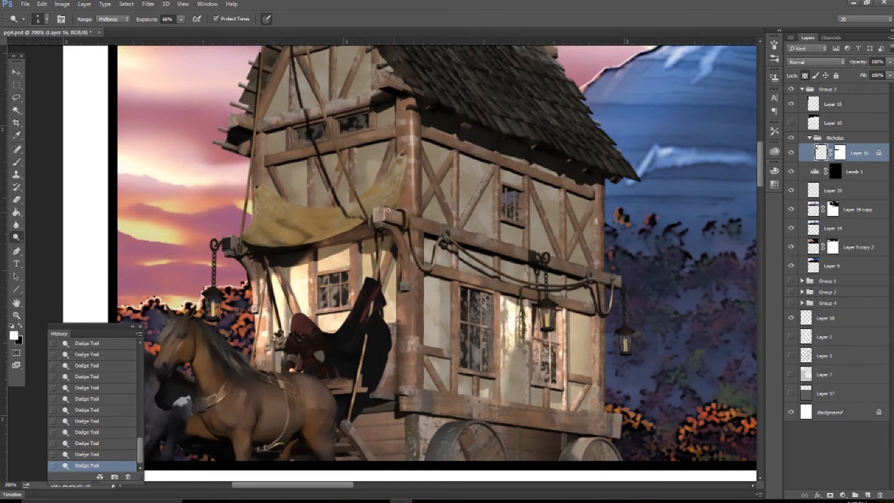
mouse_move(389, 228)
mouse_down()
mouse_move(403, 251)
mouse_move(395, 240)
mouse_up()
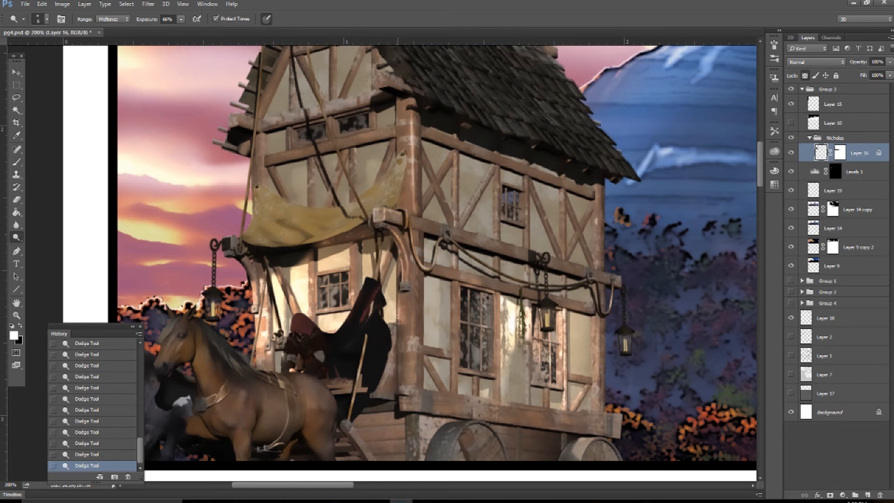
mouse_move(489, 301)
mouse_down()
mouse_move(495, 326)
mouse_move(467, 369)
mouse_up()
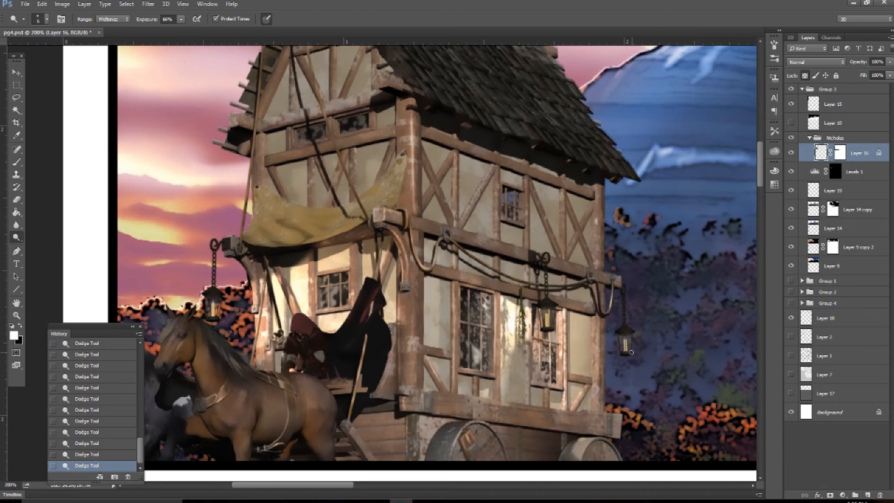
Paint light tan highlights on the horizontal beam beside the corner post, using a small brush at 75% opacity
key(b)
right_click(444, 227)
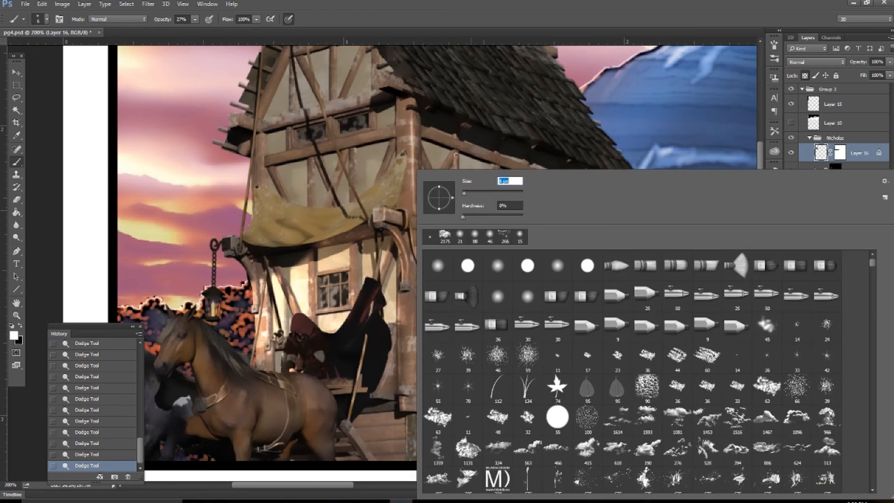
click(195, 19)
click(218, 30)
alt+click(418, 238)
click(14, 335)
click(509, 307)
click(669, 275)
drag(414, 219, 427, 223)
drag(421, 221, 433, 224)
drag(428, 222, 435, 228)
drag(431, 227, 443, 229)
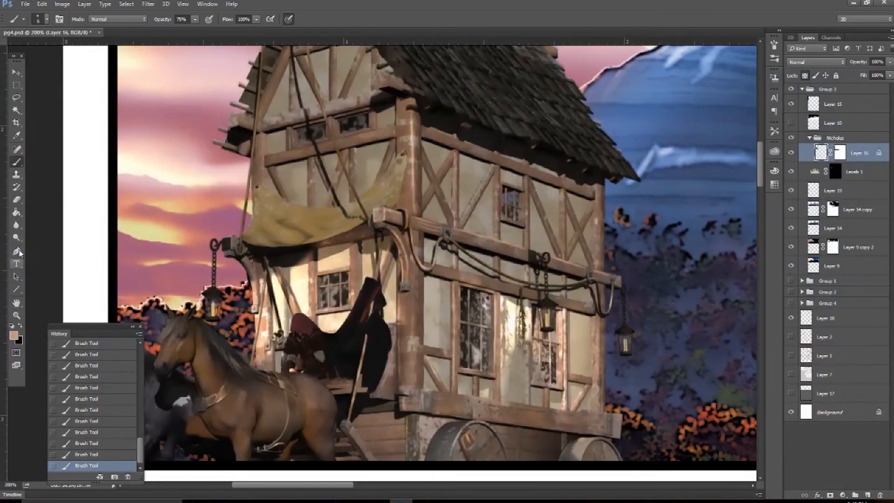
Dodge the timber beams and small window on the upper side wall of the house at 66% exposure
drag(565, 190, 564, 250)
mouse_move(601, 179)
mouse_down()
mouse_move(602, 269)
mouse_move(600, 259)
mouse_up()
drag(589, 207, 567, 251)
drag(526, 180, 525, 247)
drag(512, 195, 512, 211)
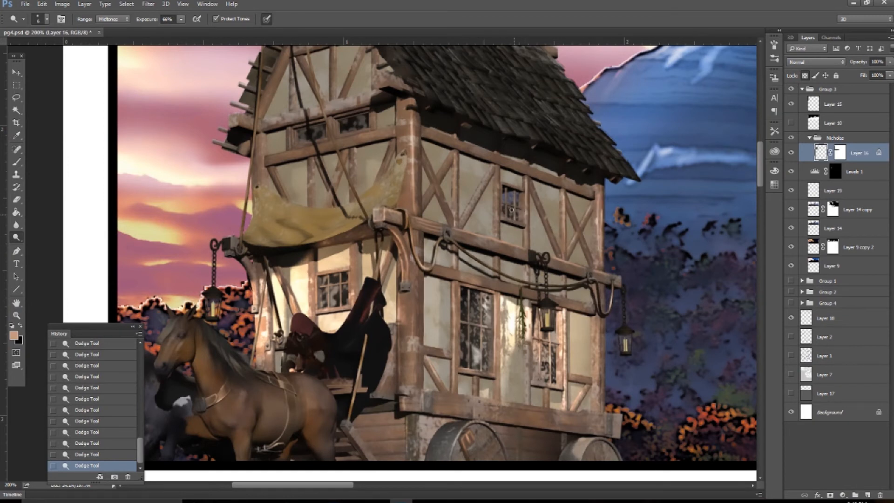
mouse_move(497, 171)
mouse_down()
mouse_move(497, 238)
mouse_move(489, 170)
mouse_up()
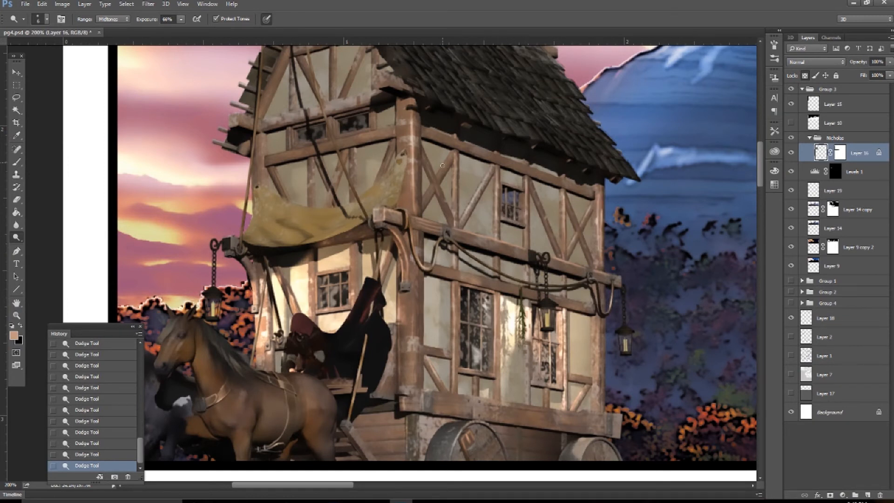
Raise the Dodge exposure to 78% and brighten the corner post, both wheels, the eave edge and the front rope
key(7)
key(6)
drag(410, 182, 404, 191)
mouse_move(567, 419)
mouse_down()
mouse_move(611, 424)
mouse_move(573, 451)
mouse_up()
mouse_move(445, 452)
mouse_down()
mouse_move(462, 423)
mouse_move(436, 455)
mouse_up()
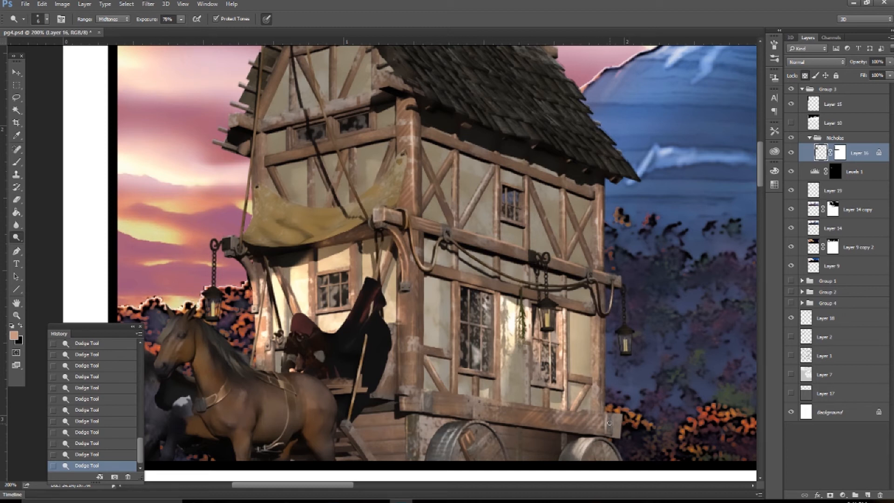
drag(614, 162, 613, 172)
mouse_move(251, 178)
mouse_down()
mouse_move(240, 235)
mouse_move(257, 125)
mouse_up()
Dodge the hanging rope and the projecting ridge beam at the house's gable peak
drag(330, 126, 369, 298)
drag(328, 64, 338, 147)
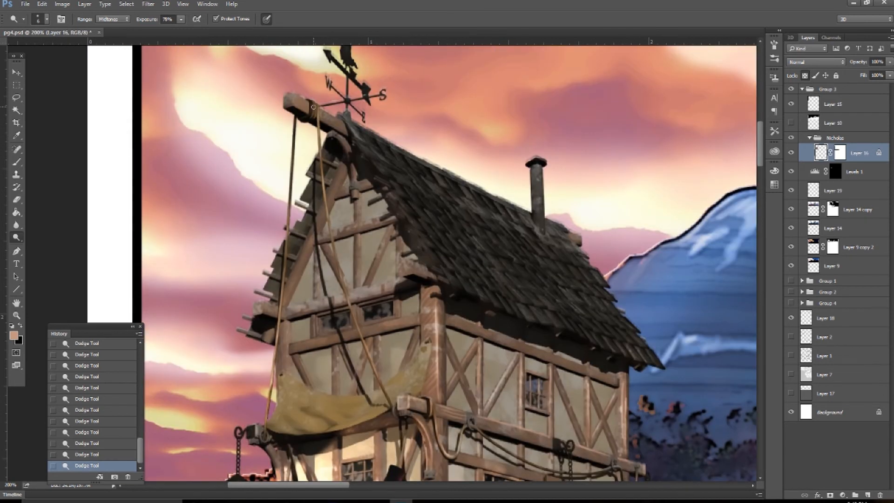
drag(300, 107, 290, 88)
drag(341, 121, 324, 113)
Paint light gray highlights on the weather vane's arrow, figure and arms with the brush at 75% opacity
drag(365, 61, 366, 87)
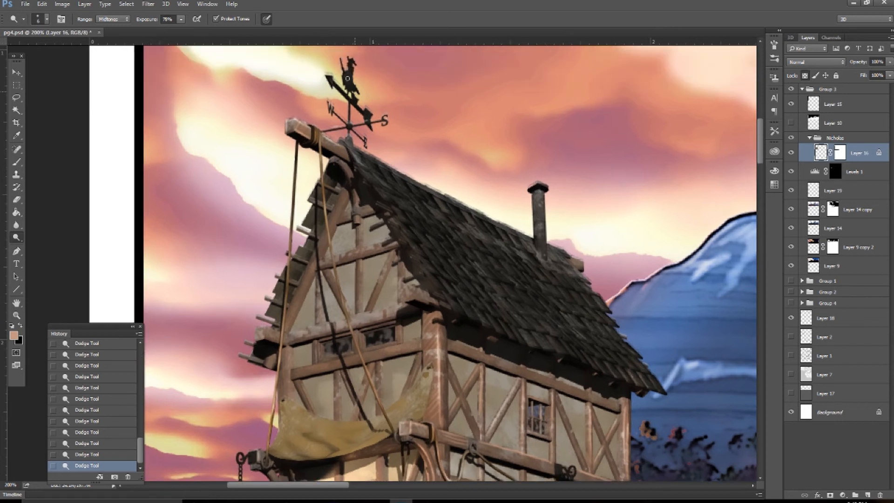
key(b)
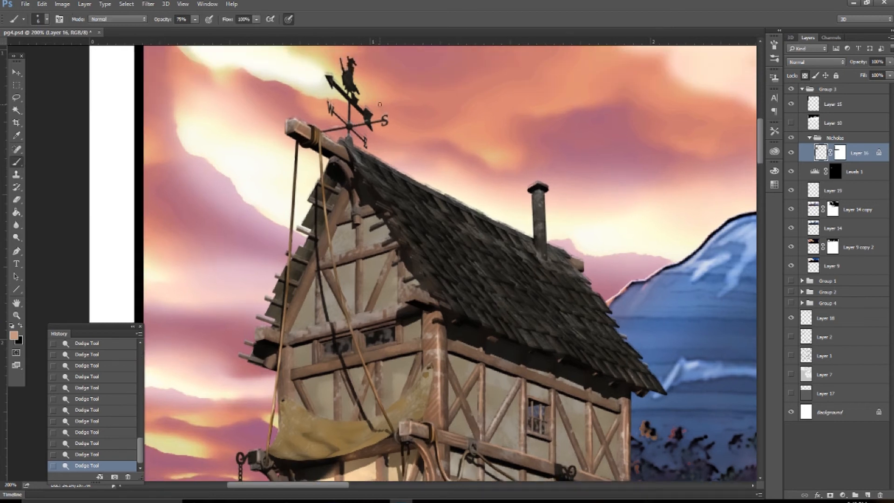
alt+click(348, 95)
click(14, 335)
click(468, 328)
click(666, 273)
click(332, 76)
click(330, 77)
mouse_move(330, 77)
mouse_down()
mouse_move(347, 94)
mouse_move(333, 87)
mouse_up()
click(333, 81)
drag(348, 120, 347, 109)
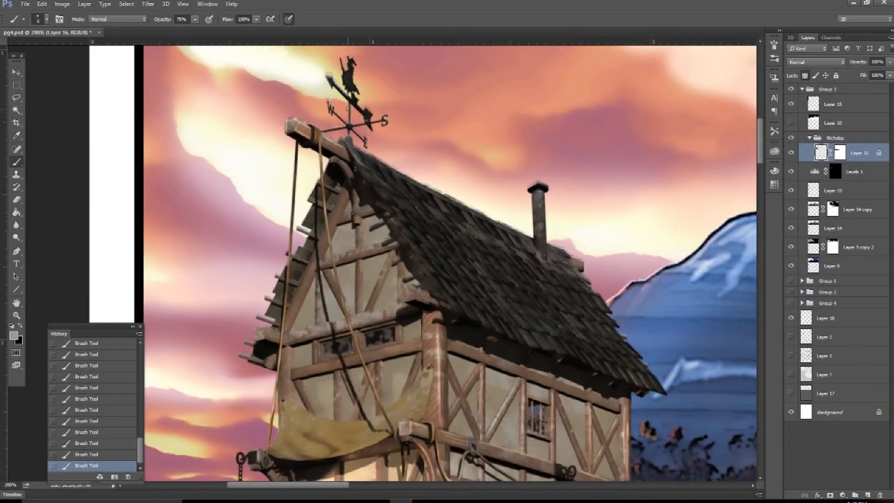
drag(345, 65, 354, 62)
mouse_move(361, 101)
mouse_down()
mouse_move(371, 121)
mouse_move(365, 139)
mouse_up()
alt+click(286, 133)
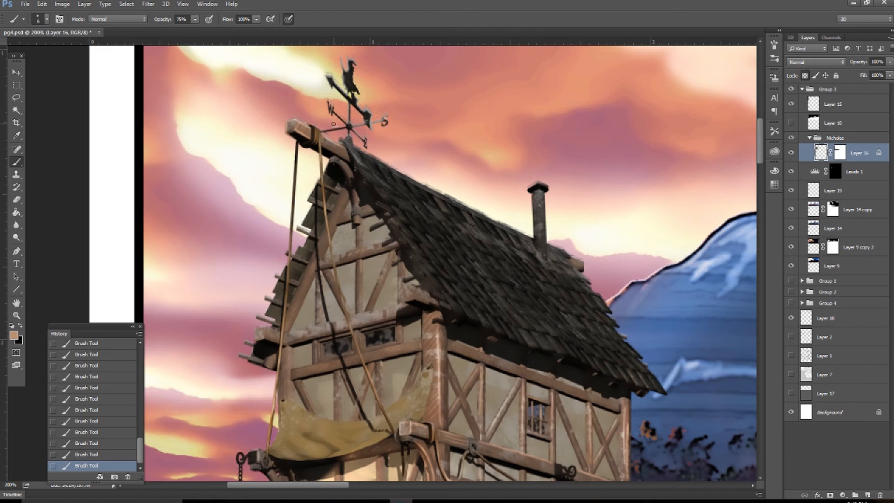
Pick a light gray based on the roof's color and paint highlights down the chimney pipe
alt+click(358, 156)
click(14, 336)
click(472, 310)
click(688, 265)
mouse_move(531, 186)
mouse_down()
mouse_move(550, 189)
mouse_move(544, 240)
mouse_up()
drag(541, 190, 536, 248)
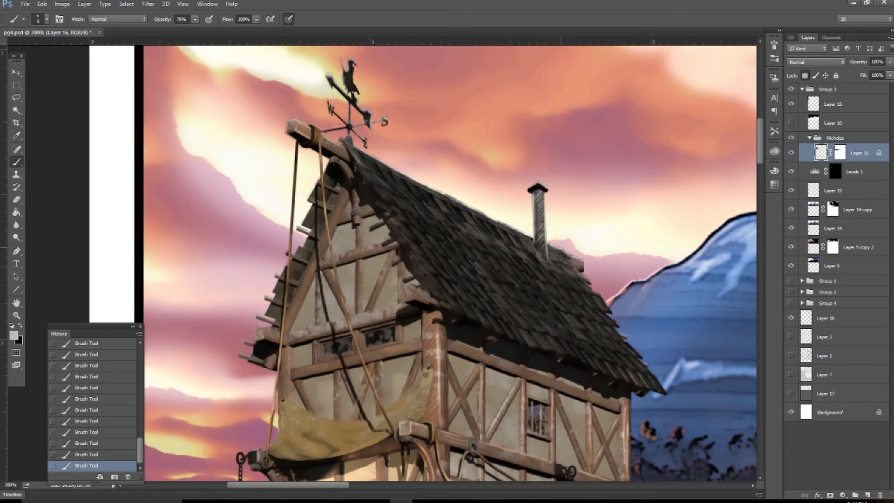
Paint light highlights along the roof's far sloping edge and on the shingle ends along the gable side
drag(590, 284, 637, 351)
drag(665, 395, 647, 372)
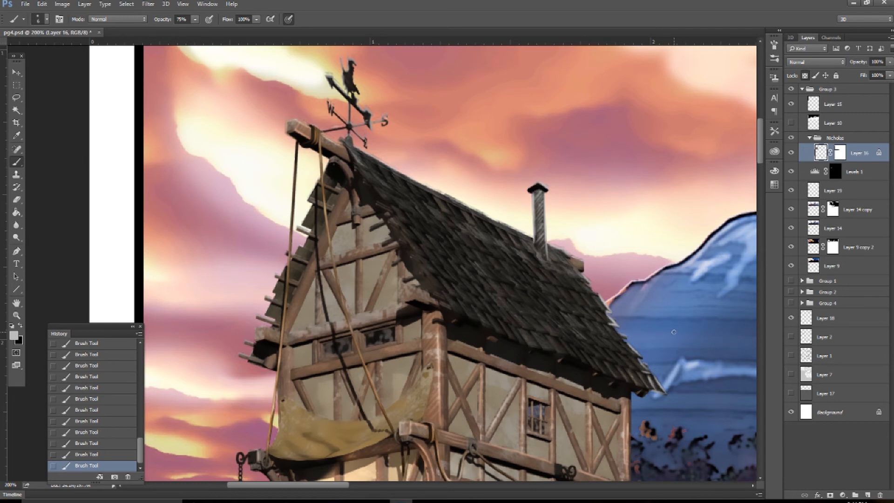
mouse_move(315, 191)
alt+mouse_down()
mouse_move(304, 230)
mouse_move(312, 250)
alt+mouse_up()
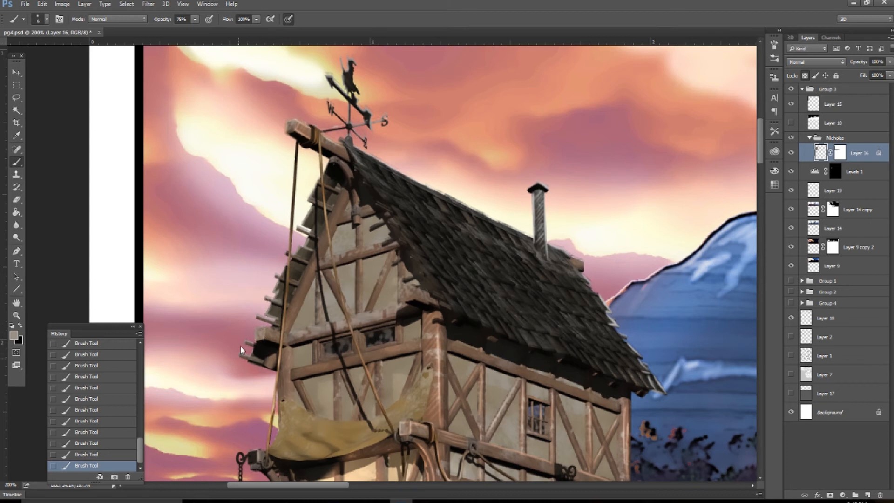
Sample the yellow awning's color, then paint and dodge highlights along its folds and upper edge
alt+click(295, 409)
mouse_move(295, 410)
mouse_down()
mouse_move(314, 322)
mouse_move(299, 341)
mouse_up()
key(o)
drag(299, 341, 299, 337)
drag(299, 336, 299, 333)
drag(300, 332, 299, 329)
drag(300, 329, 300, 325)
drag(300, 325, 302, 318)
mouse_move(301, 317)
mouse_down()
mouse_move(372, 345)
mouse_move(301, 314)
mouse_move(303, 342)
mouse_up()
mouse_move(447, 279)
mouse_down()
mouse_move(414, 316)
mouse_move(446, 305)
mouse_move(435, 291)
mouse_move(410, 335)
mouse_move(368, 356)
mouse_move(423, 306)
mouse_move(381, 333)
mouse_up()
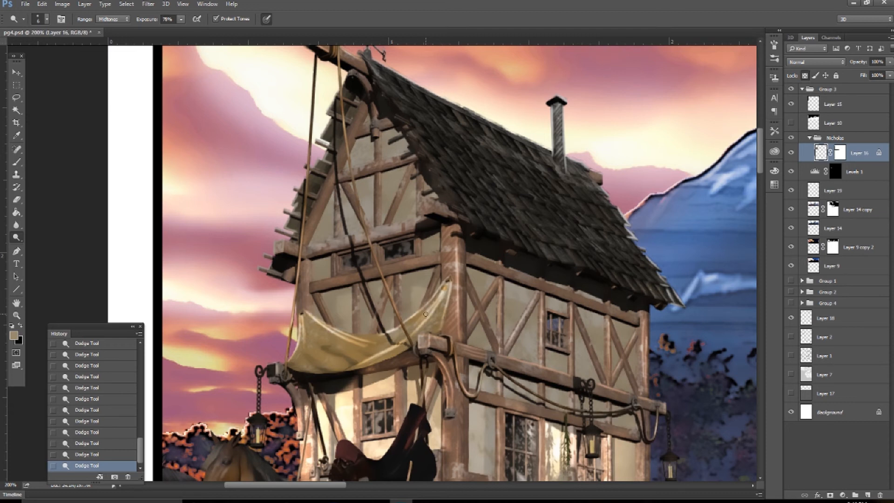
Paint the awning's folds and corners with lighter and darker cloth tones sampled from the awning
key(b)
alt+click(349, 356)
mouse_move(307, 322)
mouse_down()
mouse_move(360, 346)
mouse_move(332, 341)
mouse_up()
alt+click(318, 344)
alt+click(321, 349)
mouse_move(308, 321)
mouse_down()
mouse_move(345, 347)
mouse_move(306, 346)
mouse_move(301, 326)
mouse_up()
alt+click(302, 328)
alt+click(315, 351)
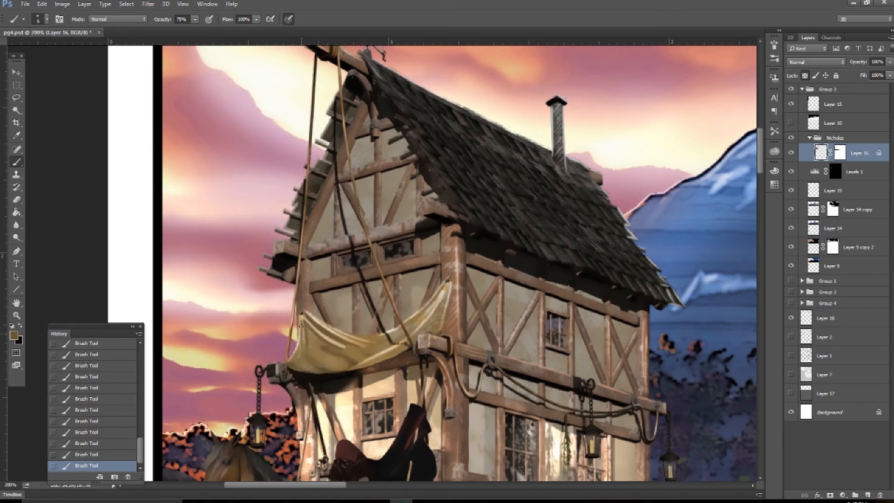
alt+drag(351, 358, 337, 332)
drag(448, 290, 443, 316)
alt+drag(332, 360, 333, 354)
alt+click(313, 331)
Blur the painted folds at both ends and along the middle of the awning
key(r)
drag(428, 321, 440, 315)
right_click(429, 322)
key(Escape)
drag(440, 317, 447, 301)
drag(447, 298, 438, 317)
drag(385, 352, 371, 357)
mouse_move(306, 356)
mouse_down()
mouse_move(326, 331)
mouse_move(361, 342)
mouse_move(340, 350)
mouse_up()
Add further sampled cloth tones to the awning's lower folds and blur them along the bottom edge
key(b)
alt+click(331, 351)
mouse_move(333, 347)
mouse_down()
mouse_move(347, 353)
mouse_move(337, 349)
mouse_up()
mouse_move(338, 348)
mouse_down()
mouse_move(356, 373)
mouse_move(333, 372)
mouse_up()
click(17, 224)
key(b)
alt+click(326, 368)
click(17, 225)
drag(333, 372, 354, 368)
drag(354, 368, 375, 354)
drag(375, 354, 389, 347)
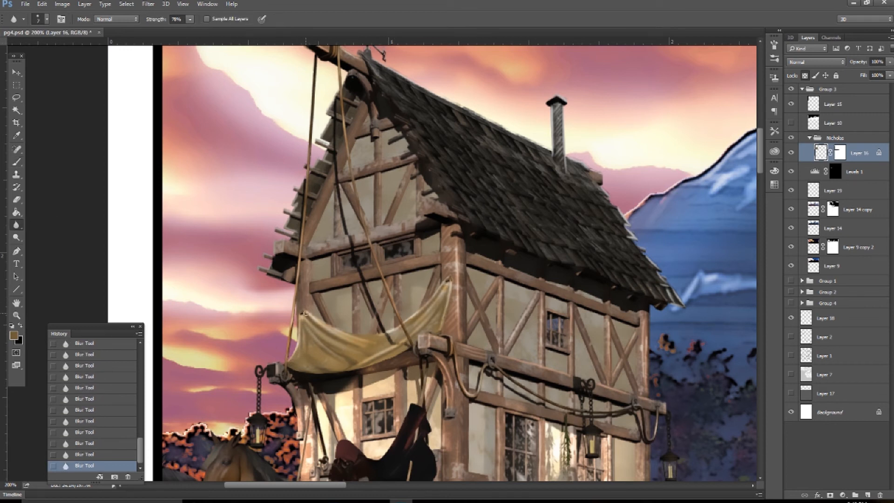
Dodge diagonal plank-like highlights on the gable's wall panels and side shingles, and save the file
click(17, 238)
drag(356, 154, 373, 140)
drag(358, 158, 372, 137)
drag(358, 198, 373, 175)
mouse_move(382, 184)
mouse_down()
mouse_move(394, 170)
mouse_move(407, 190)
mouse_up()
drag(321, 226, 332, 175)
mouse_move(363, 108)
mouse_down()
mouse_move(345, 154)
mouse_move(365, 106)
mouse_move(350, 140)
mouse_up()
mouse_move(325, 196)
mouse_down()
mouse_move(311, 226)
mouse_move(290, 225)
mouse_move(296, 218)
mouse_up()
key(ctrl+s)
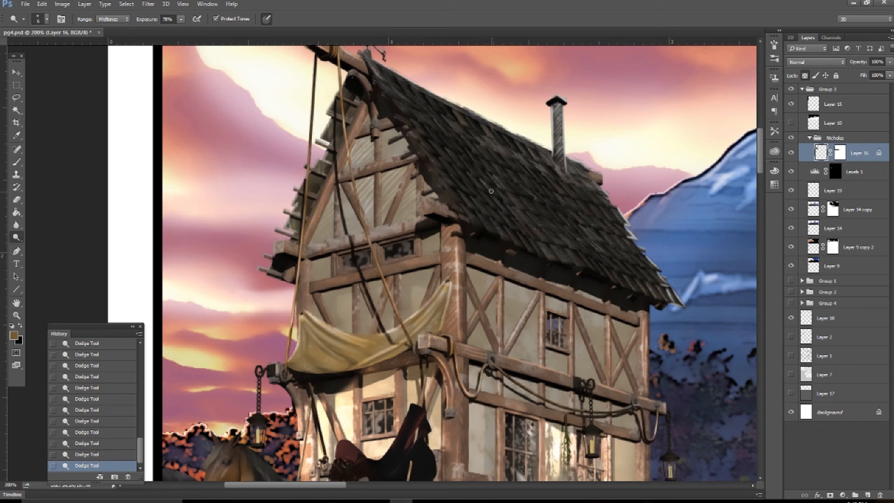
Dodge the chimney pipe, the roof shingles and the plaster panels of the house's side wall
drag(554, 105, 557, 156)
drag(486, 127, 499, 150)
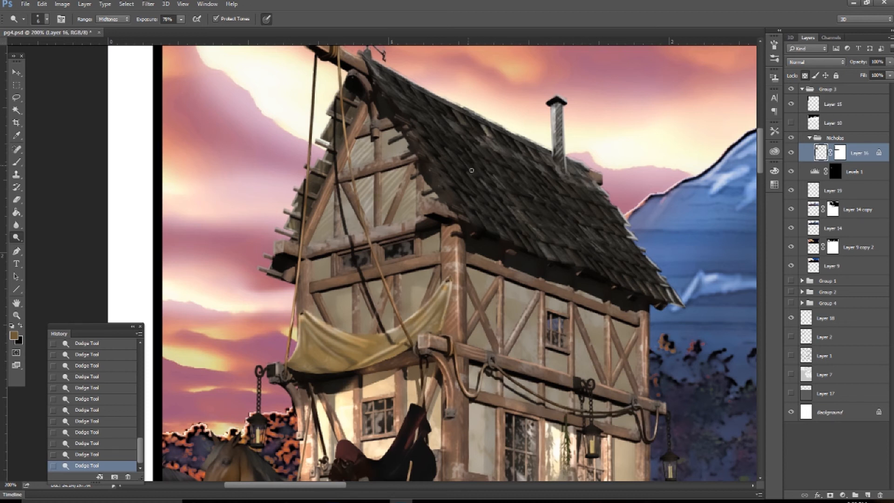
drag(577, 378, 588, 290)
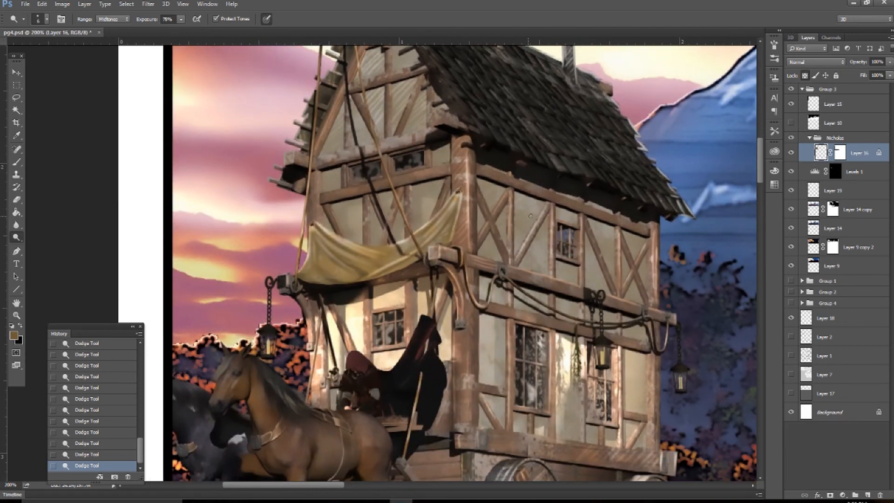
drag(662, 304, 644, 248)
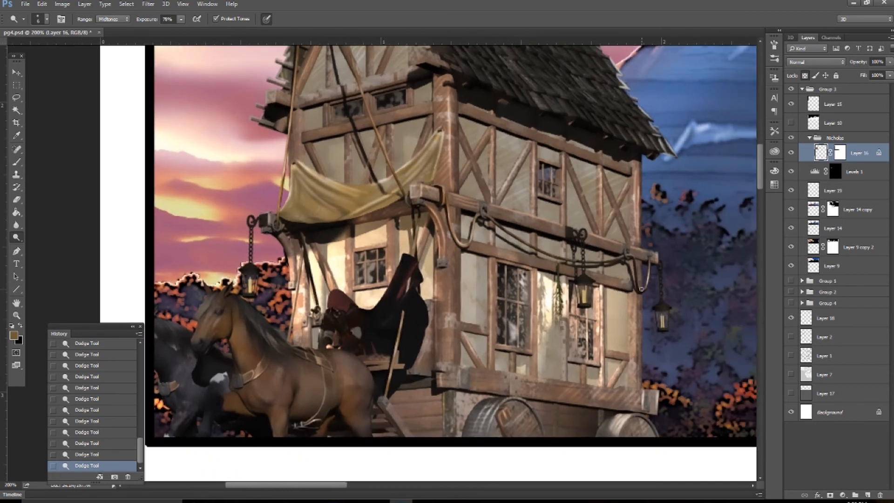
On a new layer, sketch in black the ribbed outline of a bat-wing cape behind the wagon driver
click(867, 495)
key(b)
key(x)
mouse_move(394, 299)
mouse_down()
mouse_move(398, 271)
mouse_move(421, 257)
mouse_move(406, 305)
mouse_up()
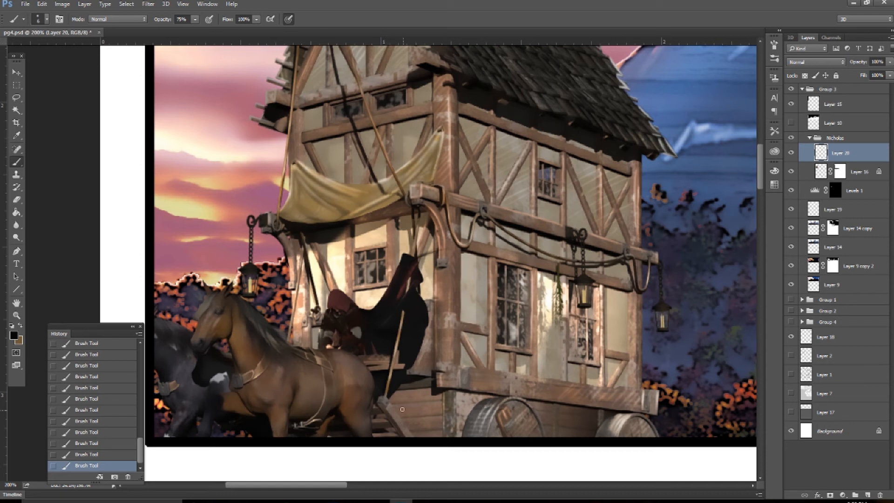
drag(387, 398, 442, 435)
drag(413, 264, 434, 204)
mouse_move(436, 261)
mouse_down()
mouse_move(446, 247)
mouse_move(424, 275)
mouse_move(423, 294)
mouse_move(471, 298)
mouse_move(463, 289)
mouse_move(428, 326)
mouse_up()
mouse_move(472, 307)
mouse_down()
mouse_move(449, 317)
mouse_move(471, 330)
mouse_move(459, 374)
mouse_move(447, 375)
mouse_move(461, 372)
mouse_up()
drag(410, 415, 440, 419)
mouse_move(438, 417)
mouse_down()
mouse_move(451, 435)
mouse_move(438, 417)
mouse_up()
drag(421, 416, 405, 390)
drag(404, 386, 420, 415)
mouse_move(442, 378)
mouse_down()
mouse_move(438, 401)
mouse_move(427, 396)
mouse_up()
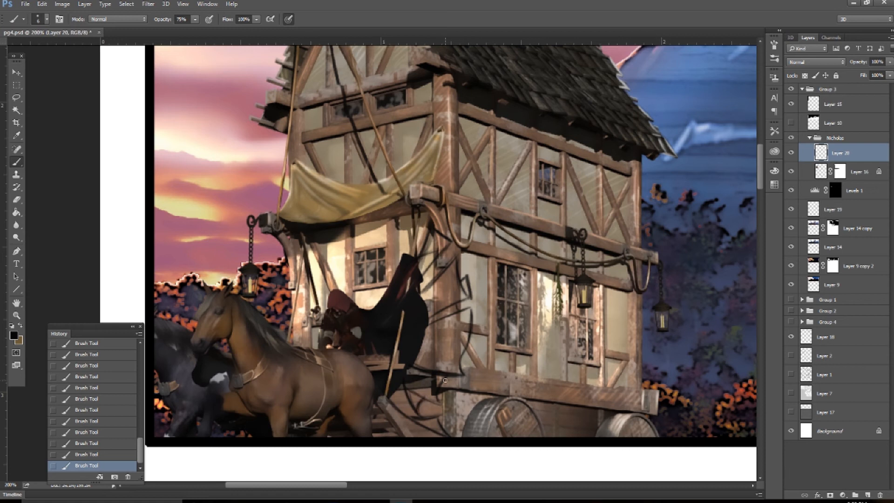
Select Layer 16 and paint the tan rope upward across the dark cape using sampled colors
key(alt+bracketleft)
alt+click(412, 277)
alt+click(414, 275)
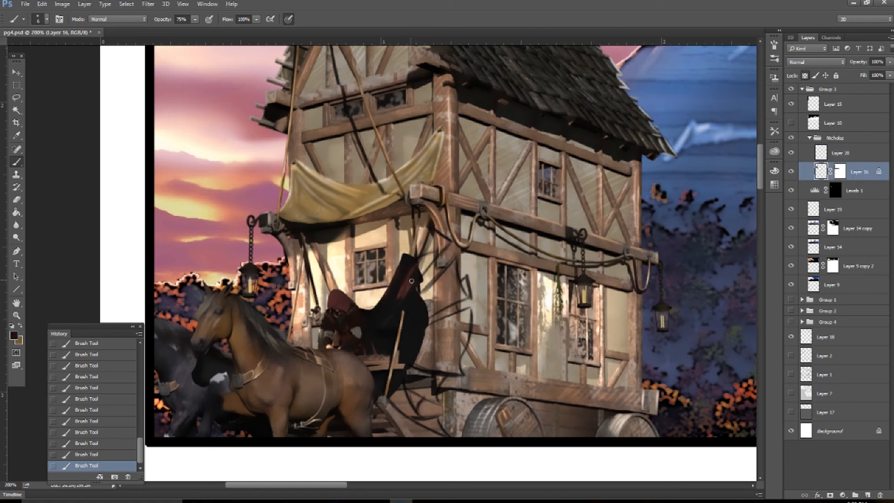
alt+click(402, 336)
mouse_move(409, 276)
mouse_down()
mouse_move(403, 309)
mouse_move(411, 257)
mouse_up()
alt+click(420, 223)
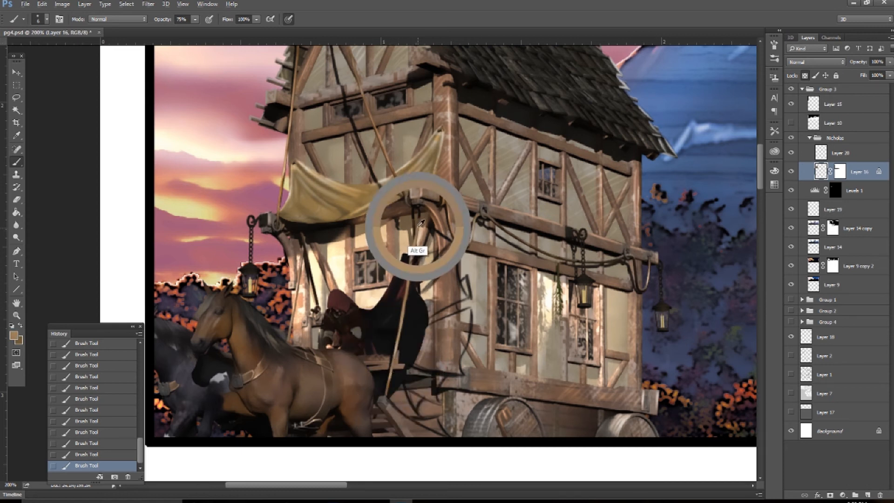
Choose off-white e7e1de with a 1-pixel brush and highlight the small ring where the rope meets the beam
alt+click(271, 215)
right_click(315, 215)
click(16, 333)
click(473, 290)
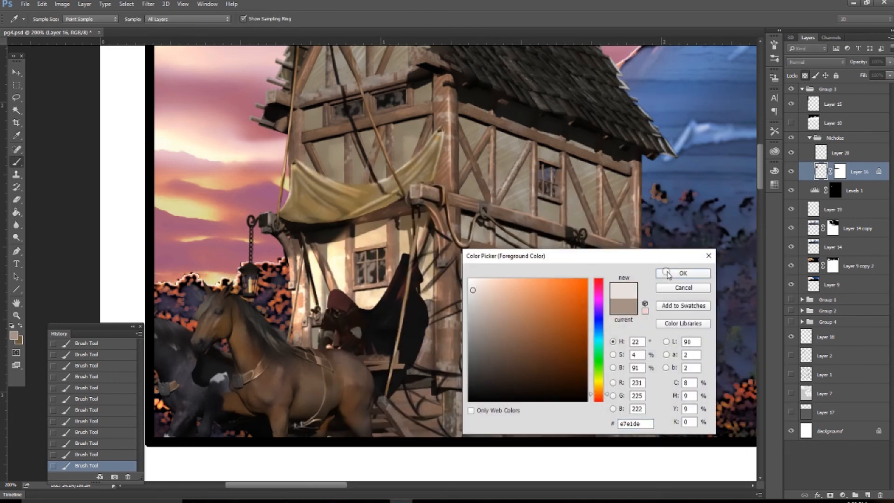
click(668, 275)
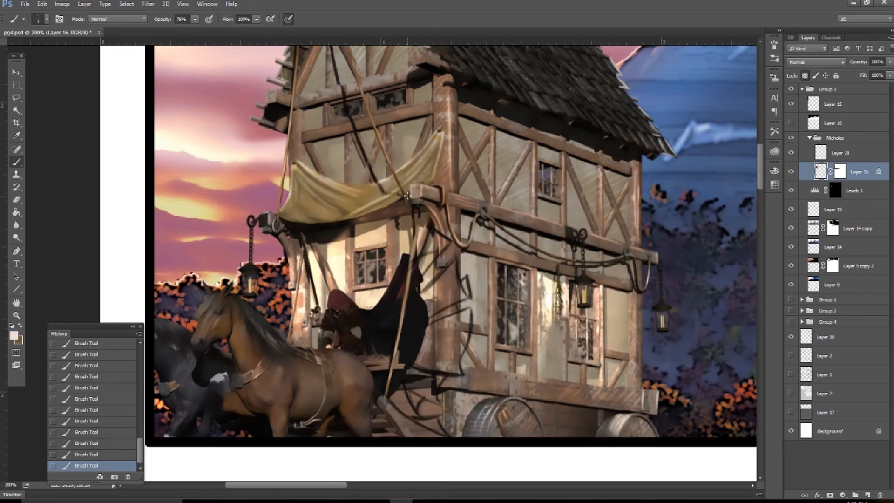
alt+click(284, 170)
alt+click(405, 264)
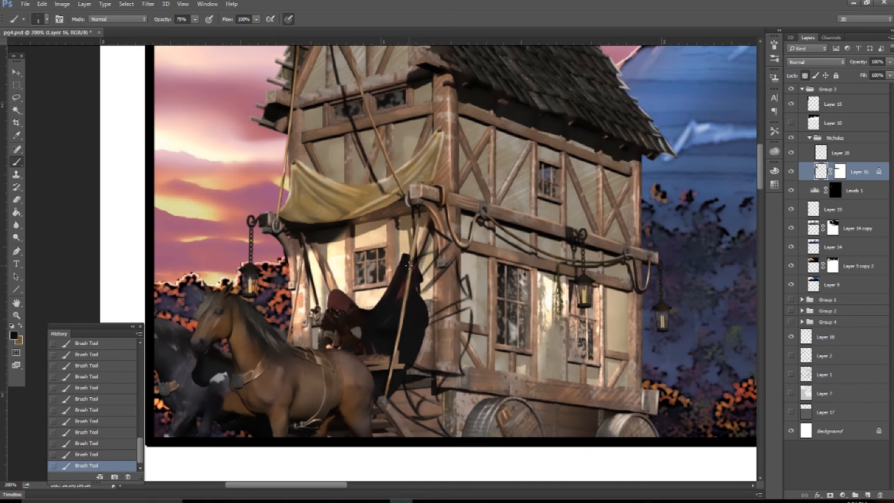
Sample the cape's dark red on Layer 20, adjust the brush, and undo the latest trial strokes
click(845, 150)
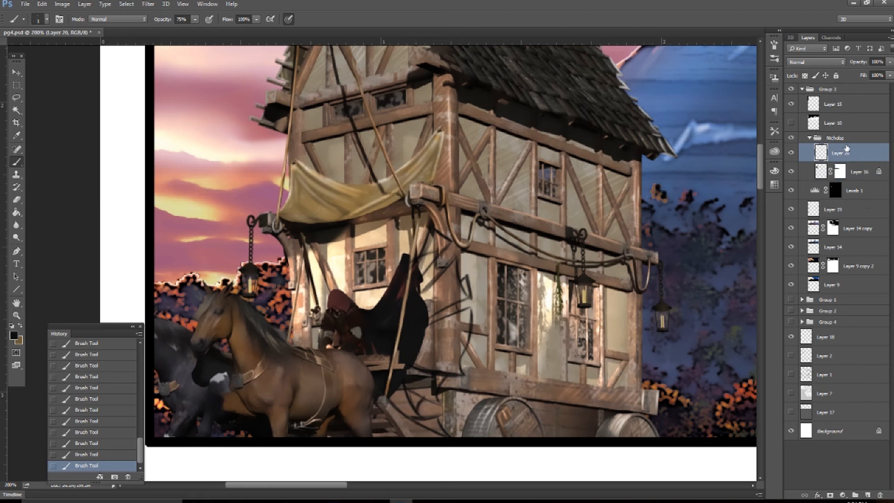
alt+click(400, 292)
right_click(410, 285)
click(466, 188)
click(466, 216)
click(520, 25)
click(115, 444)
click(115, 399)
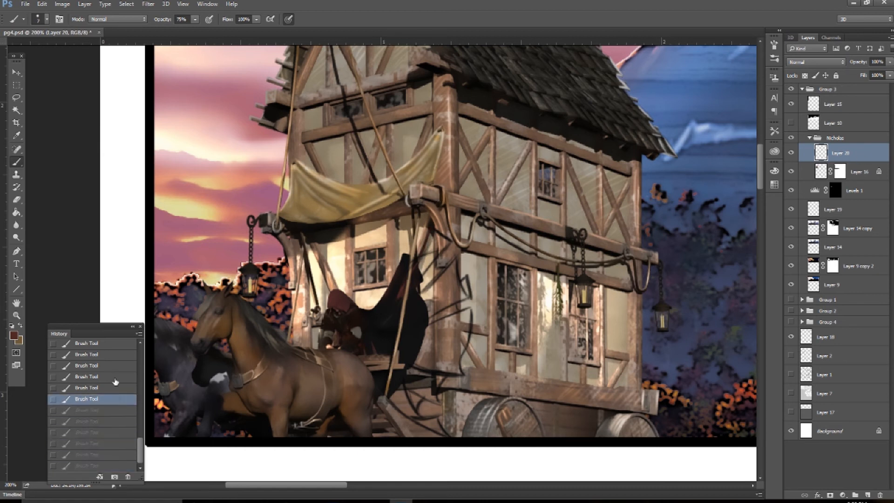
On a new layer, trace the upper edge of the black cape sketch in dark red
click(868, 494)
drag(419, 257, 425, 244)
drag(421, 250, 426, 241)
drag(424, 245, 428, 236)
drag(426, 240, 435, 231)
drag(434, 229, 438, 233)
drag(436, 231, 443, 237)
drag(442, 235, 447, 239)
mouse_move(445, 238)
mouse_down()
mouse_move(420, 279)
mouse_move(434, 281)
mouse_move(446, 256)
mouse_move(469, 294)
mouse_move(466, 278)
mouse_up()
Adjust the brush and trace the cape sketch's remaining ribs and lower outline in dark red
right_click(491, 295)
click(525, 215)
key(Return)
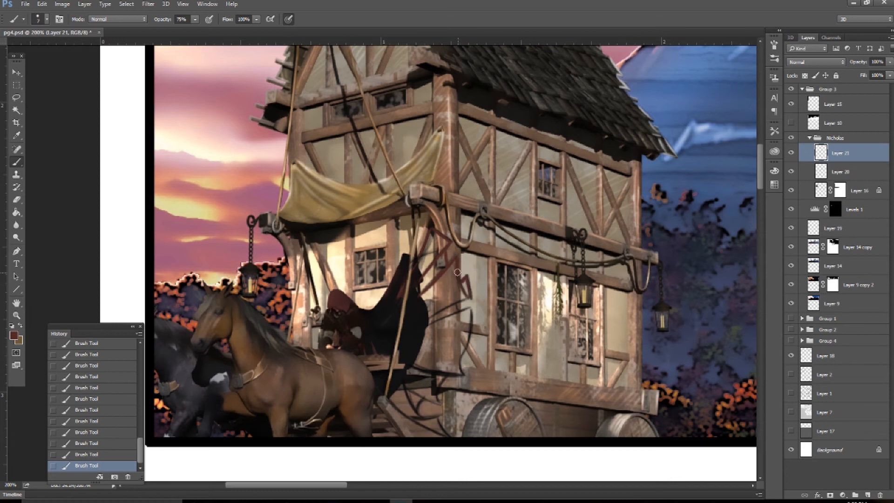
mouse_move(426, 325)
mouse_down()
mouse_move(470, 308)
mouse_move(463, 374)
mouse_up()
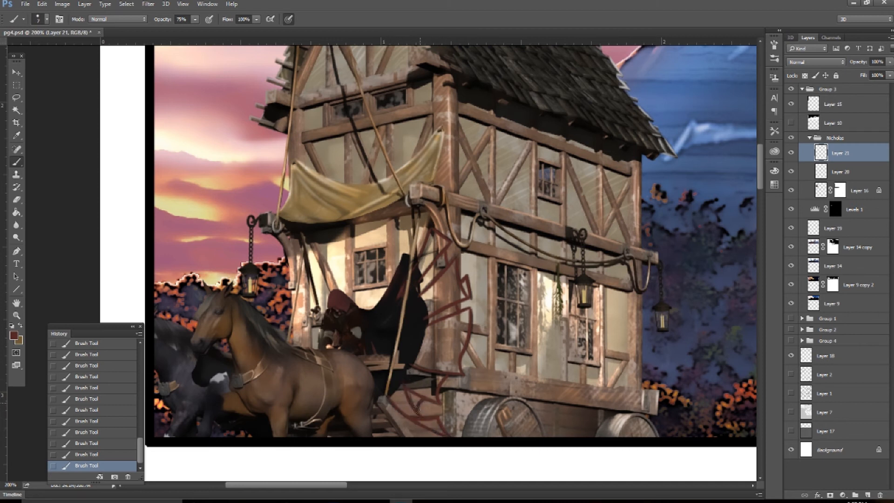
Fill the cape outline with dark red, raising the brush opacity to 100% for solid coverage
alt+click(414, 279)
alt+click(443, 235)
drag(425, 254, 447, 242)
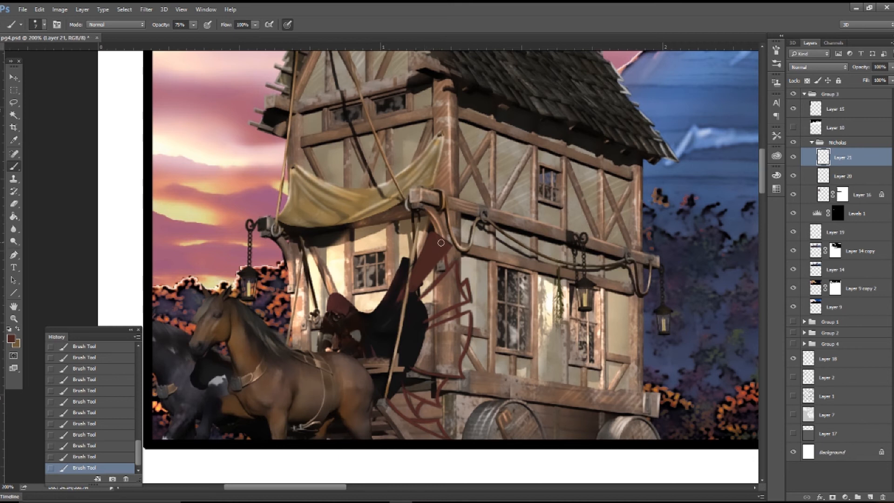
mouse_move(444, 259)
mouse_down()
mouse_move(421, 288)
mouse_move(432, 280)
mouse_up()
drag(193, 25, 205, 22)
mouse_move(443, 261)
mouse_down()
mouse_move(417, 294)
mouse_move(438, 289)
mouse_move(455, 312)
mouse_move(455, 269)
mouse_move(450, 300)
mouse_move(420, 297)
mouse_up()
mouse_move(455, 261)
mouse_down()
mouse_move(452, 305)
mouse_move(440, 312)
mouse_move(465, 340)
mouse_move(454, 375)
mouse_move(412, 368)
mouse_move(461, 335)
mouse_move(445, 326)
mouse_move(454, 338)
mouse_move(440, 370)
mouse_move(424, 359)
mouse_move(436, 337)
mouse_move(432, 310)
mouse_up()
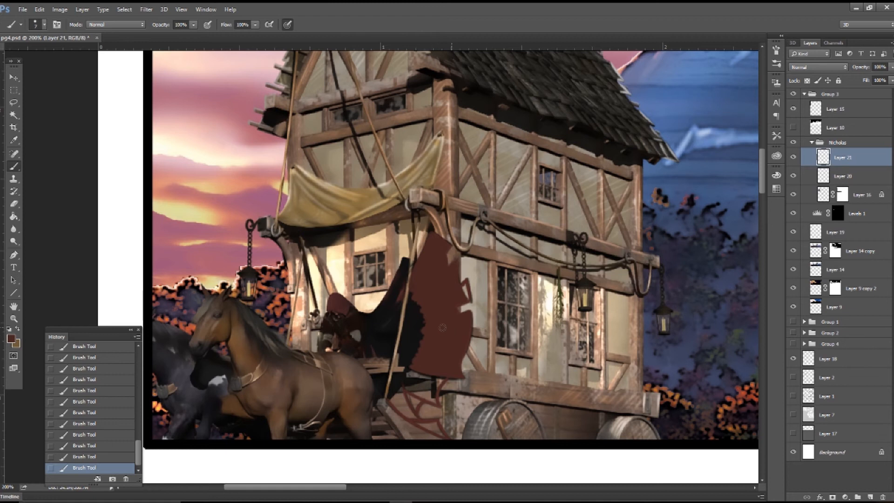
mouse_move(443, 380)
mouse_down()
mouse_move(412, 372)
mouse_move(435, 401)
mouse_move(426, 378)
mouse_move(434, 384)
mouse_move(415, 401)
mouse_move(395, 400)
mouse_move(441, 435)
mouse_up()
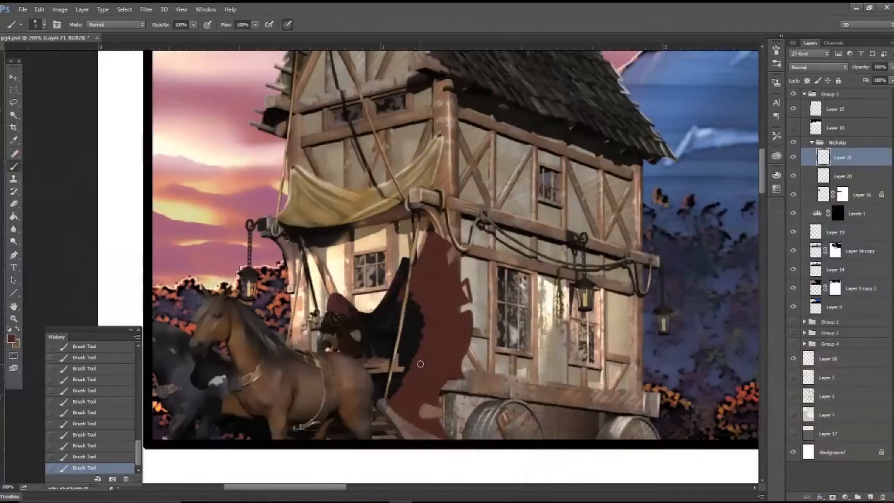
Lock Layer 21's transparent pixels and shade the cape's inner side black with a larger, partly transparent brush
click(809, 81)
click(11, 338)
click(682, 276)
right_click(426, 299)
click(470, 189)
click(193, 25)
click(166, 38)
mouse_move(410, 302)
mouse_down()
mouse_move(415, 289)
mouse_move(422, 335)
mouse_up()
click(415, 287)
click(415, 285)
drag(394, 397, 396, 412)
mouse_move(421, 346)
mouse_down()
mouse_move(406, 401)
mouse_move(410, 366)
mouse_up()
mouse_move(406, 291)
mouse_down()
mouse_move(425, 323)
mouse_move(399, 388)
mouse_up()
key(7)
key(8)
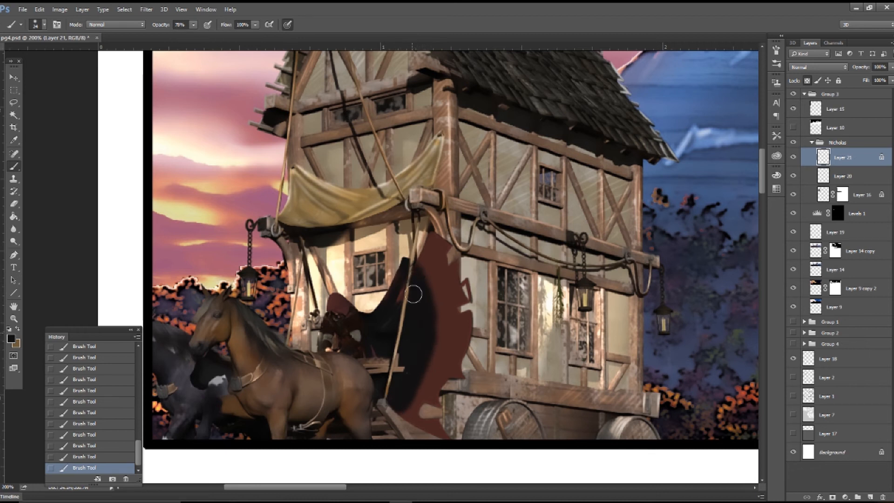
Sample the cape's dark red and lower the brush opacity to 24%
alt+click(421, 288)
click(193, 25)
drag(193, 36, 167, 36)
Try blending the cape's black-to-red transition with a larger brush, and undo the blending strokes
right_drag(419, 272, 431, 296)
double_click(429, 296)
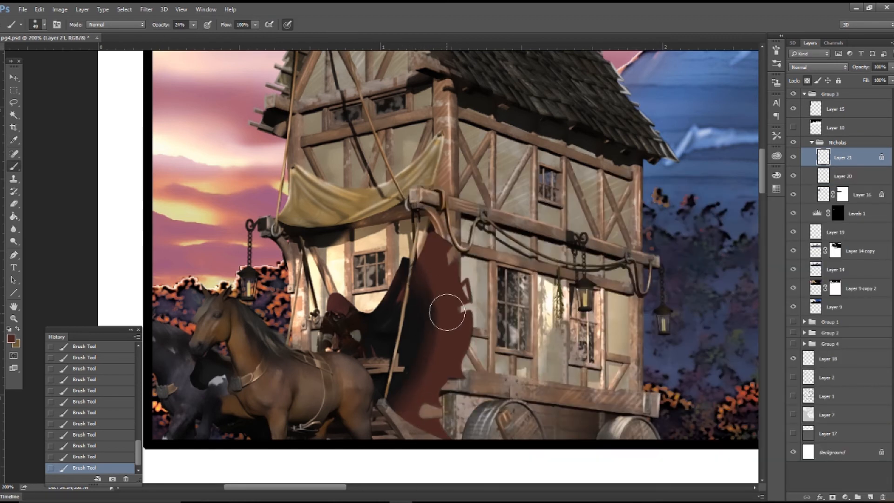
click(116, 390)
scroll(116, 390, up, 2)
click(115, 400)
click(113, 390)
click(107, 357)
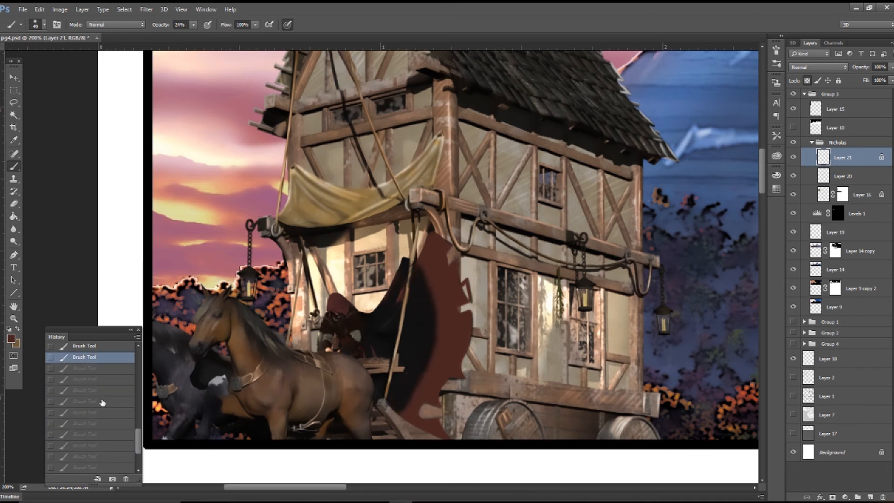
Choose a near-black color and a small brush, and paint dark rib lines on the cape's upper part
alt+click(426, 303)
alt+click(436, 295)
click(11, 339)
click(532, 386)
click(534, 393)
key(Return)
right_click(455, 310)
click(471, 199)
key(Return)
drag(427, 245, 408, 275)
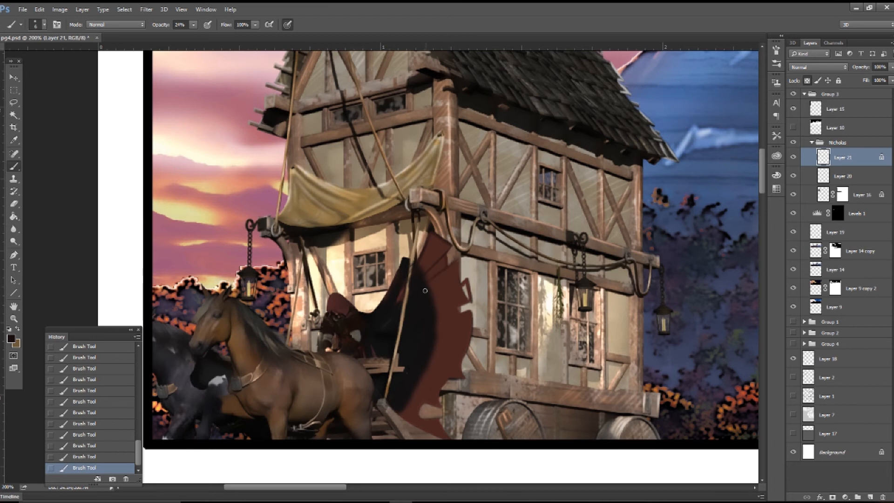
Unlock Layer 21's transparent pixels and paint the cape's dark ribs and scalloped outer edge
click(807, 81)
drag(465, 284, 468, 293)
drag(465, 286, 468, 297)
drag(467, 285, 469, 297)
drag(466, 288, 469, 296)
drag(467, 289, 469, 300)
key(/)
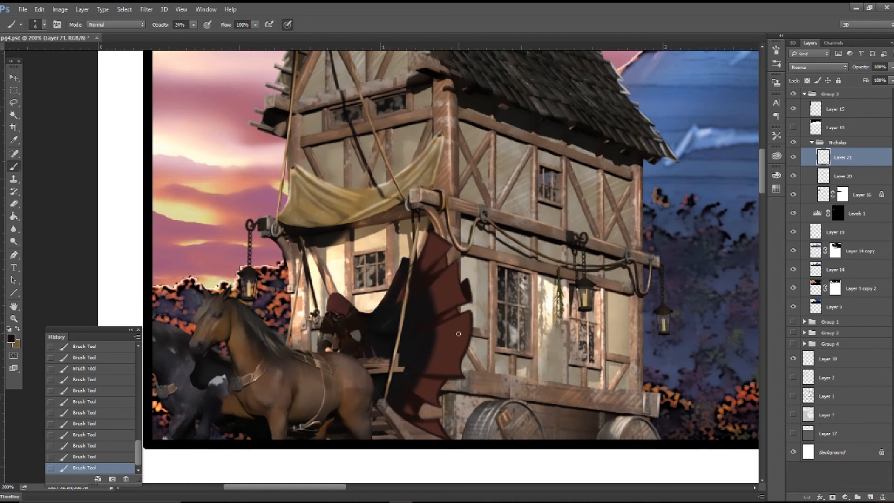
Choose a lighter red from the cape's color, lock Layer 21's transparent pixels, and paint the cape's upper outer edge
alt+click(435, 341)
click(11, 339)
click(534, 339)
key(Return)
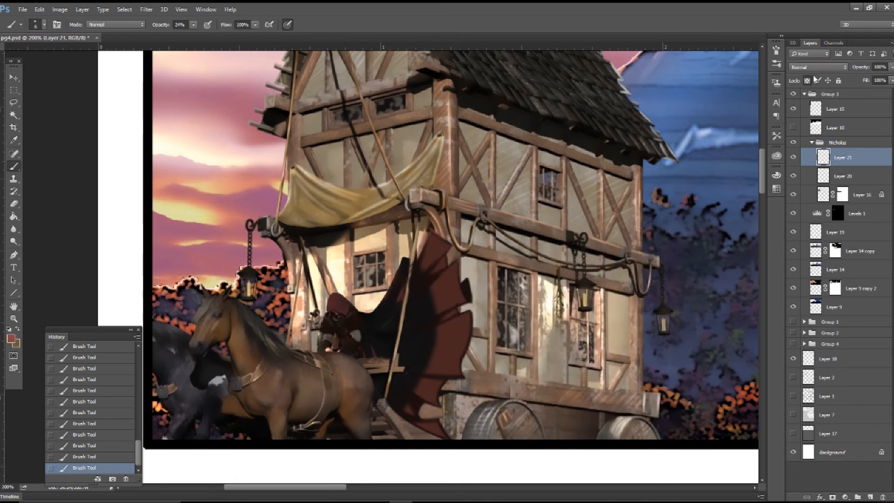
click(818, 81)
click(438, 235)
drag(458, 263, 463, 295)
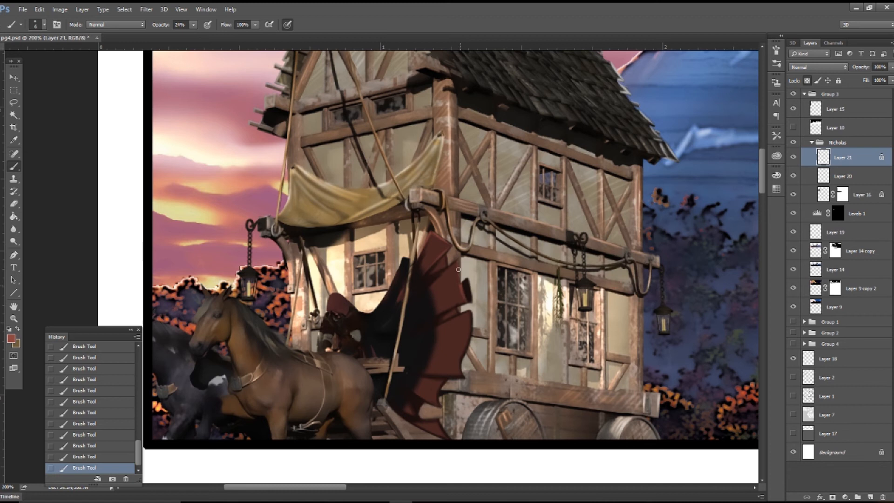
drag(459, 259, 442, 274)
Set the brush mode to Linear Dodge (Add) and paint glowing highlights along the cape's ribs and scalloped edge
click(116, 25)
click(110, 105)
drag(457, 271, 454, 265)
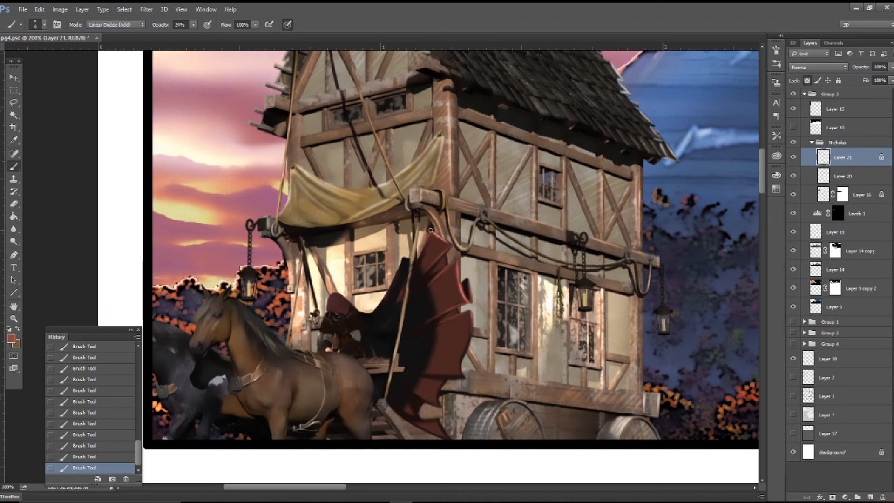
drag(470, 311, 451, 319)
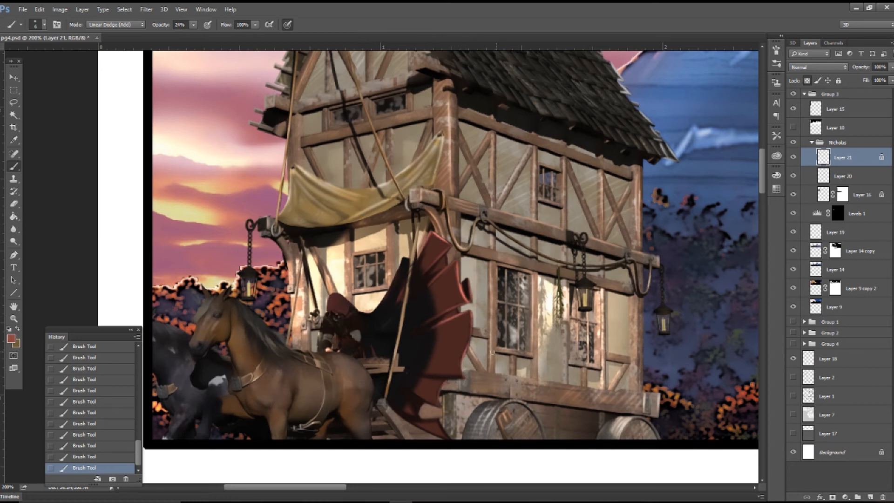
mouse_move(432, 403)
mouse_down()
mouse_move(415, 392)
mouse_move(406, 415)
mouse_move(434, 433)
mouse_up()
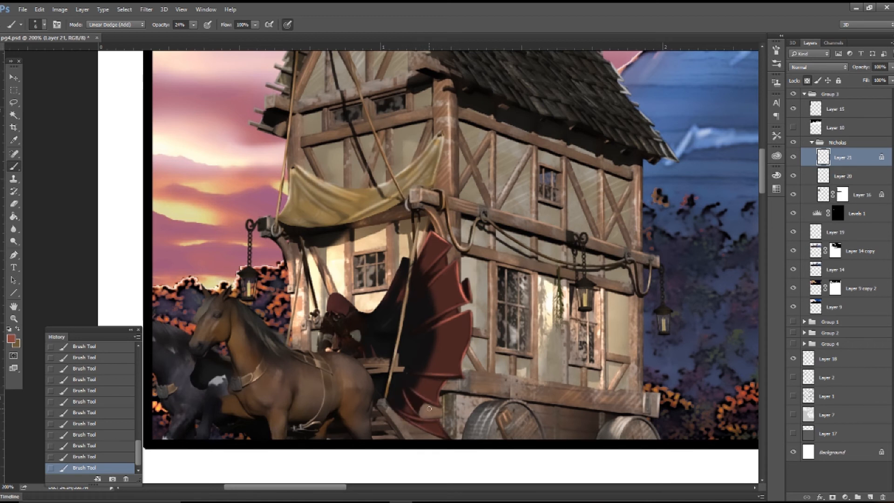
Unlock Layer 21's transparent pixels and soften the cape's uppermost rib with the Blur tool
click(807, 81)
click(13, 229)
click(421, 277)
click(423, 270)
click(425, 264)
click(427, 257)
click(429, 249)
click(431, 242)
click(432, 238)
click(434, 235)
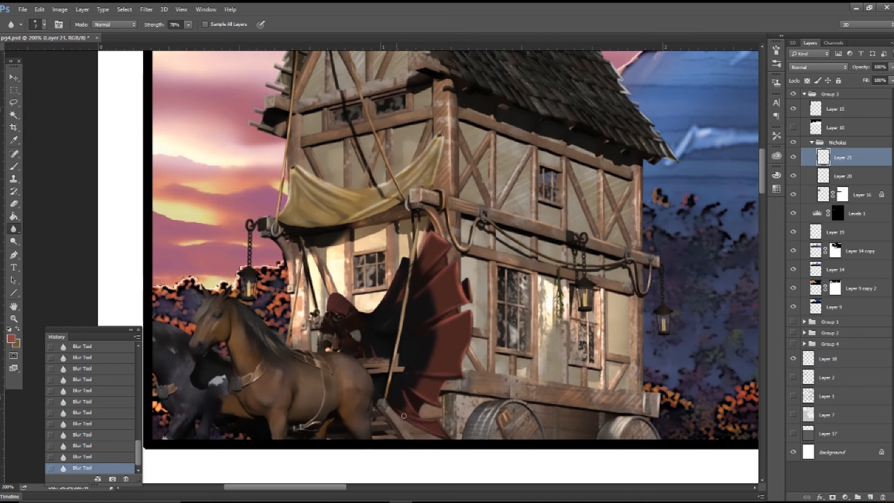
Dodge highlights on the cape's lower folds and blur the middle of its dark-to-red transition
click(14, 241)
mouse_move(401, 409)
mouse_down()
mouse_move(424, 420)
mouse_move(402, 390)
mouse_move(435, 356)
mouse_up()
click(13, 229)
drag(434, 349, 432, 331)
mouse_move(430, 321)
mouse_down()
mouse_move(424, 305)
mouse_move(433, 298)
mouse_move(421, 301)
mouse_move(421, 321)
mouse_move(447, 333)
mouse_move(421, 353)
mouse_up()
Try smudging the cape's red panels with a larger tip and blurring its middle folds
right_click(13, 229)
click(46, 246)
right_click(459, 301)
click(471, 198)
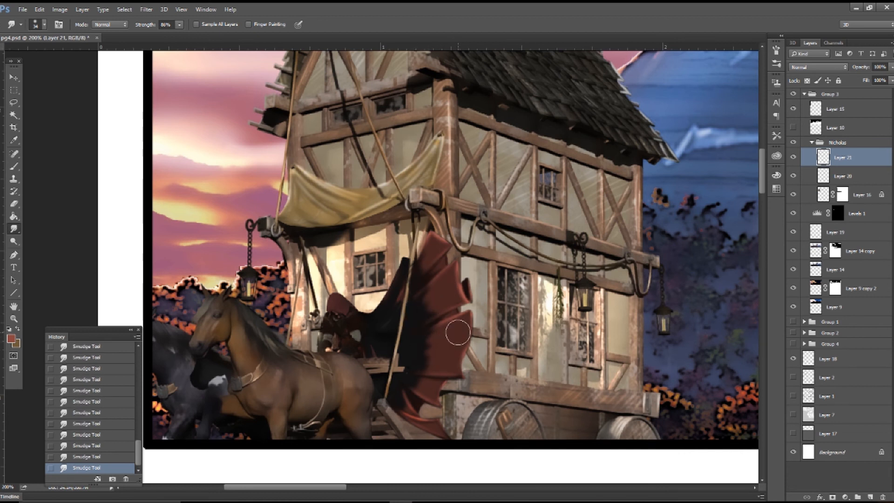
right_click(13, 229)
click(38, 228)
drag(431, 356, 433, 333)
mouse_move(442, 357)
mouse_down()
mouse_move(431, 335)
mouse_move(464, 315)
mouse_up()
drag(431, 349, 427, 342)
Undo the smudge strokes and the blur strokes made after them on the cape
key(ctrl+alt+z)
key(ctrl+alt+z)
key(ctrl+alt+z)
key(ctrl+alt+z)
key(ctrl+alt+z)
key(ctrl+alt+z)
key(ctrl+alt+z)
key(ctrl+alt+z)
key(ctrl+alt+z)
key(ctrl+alt+z)
key(ctrl+alt+z)
key(ctrl+alt+z)
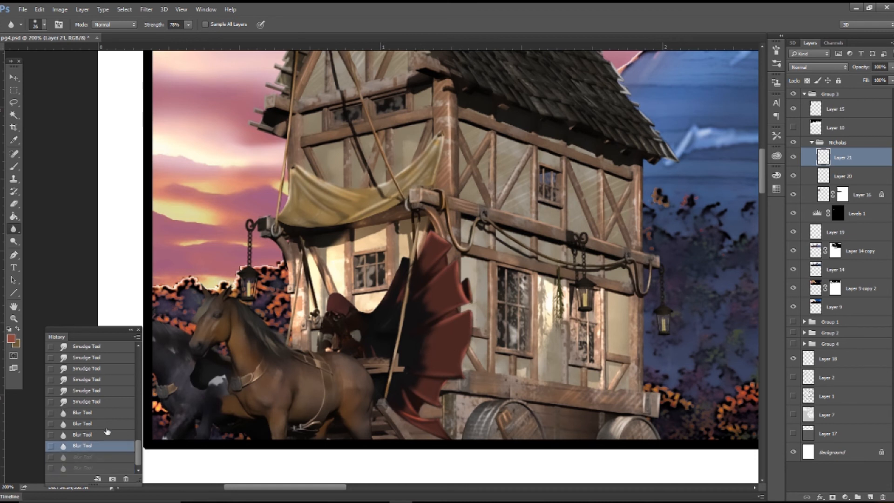
Blur the upper part of the cape's black-to-red transition on Layer 21
click(428, 289)
click(429, 289)
click(431, 290)
click(433, 290)
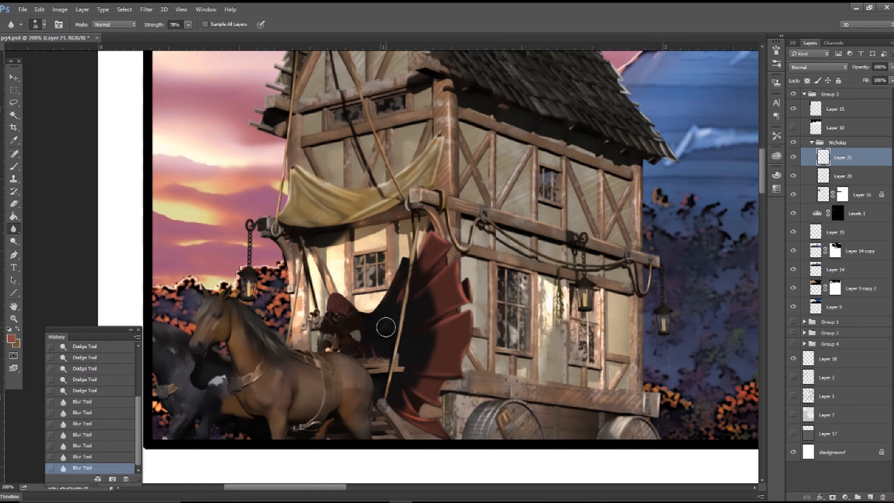
Delete Layer 20, hiding and reshowing Layer 21 to check the artwork beneath it
click(794, 157)
drag(853, 176, 882, 497)
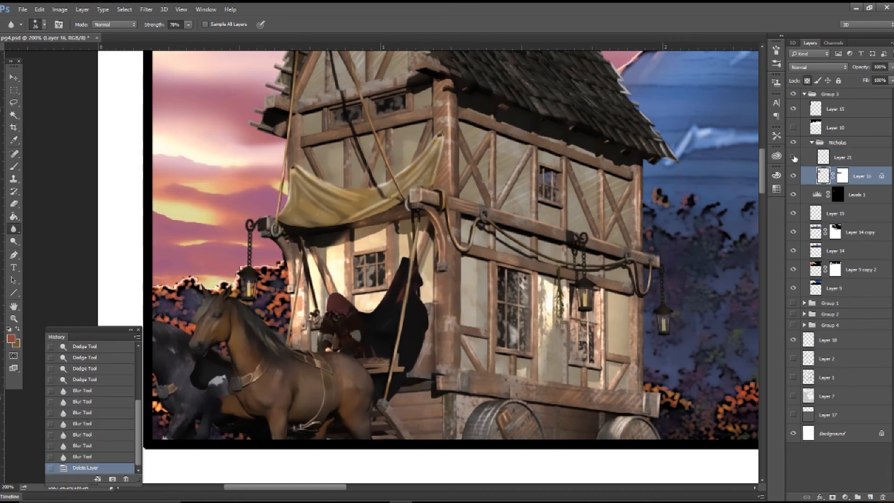
click(794, 158)
Blur the dark inner area of the cape on Layer 16
click(426, 254)
click(435, 290)
click(457, 325)
click(425, 369)
click(420, 368)
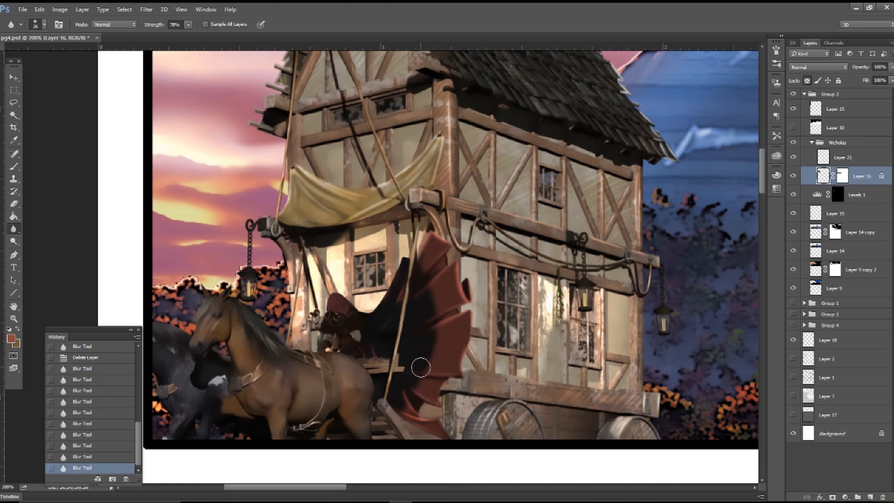
Sample a color from the cape and paint over its upper tip on Layer 16
key(b)
alt+click(425, 288)
click(431, 224)
click(429, 233)
click(427, 235)
click(424, 236)
Return the brush to Normal mode, raise its opacity to 73%, and paint from the cape's tip down its inner edge
click(132, 25)
click(132, 34)
drag(192, 26, 217, 37)
click(430, 231)
click(426, 237)
click(423, 243)
click(419, 250)
click(402, 275)
Sample the cape's bright red and dodge the dark inner folds beside the rope on Layer 16
alt+click(460, 289)
key(o)
click(416, 284)
click(417, 285)
click(419, 286)
click(420, 287)
Lighten the cape's red ribs and scalloped outer folds on Layer 21 with the Dodge tool
click(820, 158)
click(437, 277)
click(438, 275)
click(433, 281)
click(439, 274)
click(442, 271)
click(445, 260)
click(448, 250)
drag(460, 289, 463, 286)
drag(428, 331, 463, 313)
drag(467, 344, 459, 373)
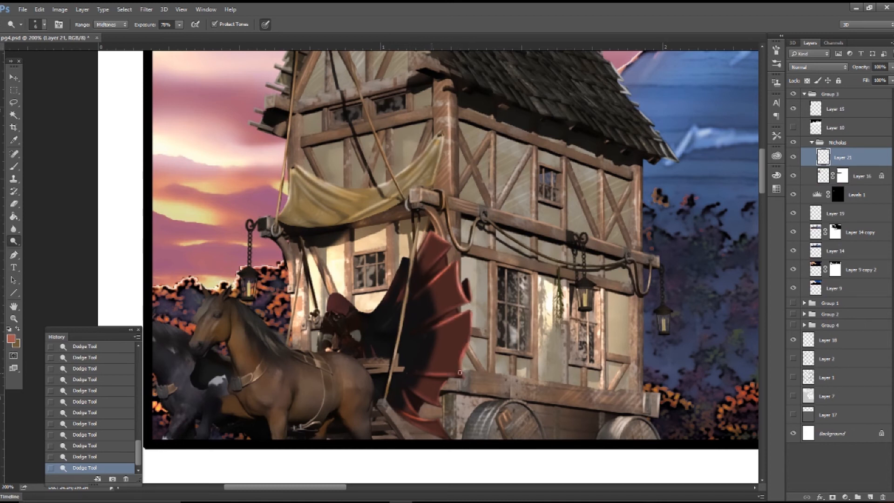
drag(432, 401, 440, 404)
Paint sampled reds on Layer 16 along the cape's curved inner edge toward the driver's shoulder
click(827, 174)
key(b)
alt+click(416, 273)
drag(402, 263, 396, 279)
drag(398, 274, 392, 286)
drag(395, 281, 389, 292)
drag(391, 288, 378, 306)
drag(389, 293, 382, 302)
drag(392, 285, 386, 297)
drag(397, 276, 390, 288)
drag(401, 268, 382, 315)
alt+click(443, 242)
drag(403, 287, 370, 320)
Blur the red strokes along the cape's curved inner edge with an adjusted tip size
click(13, 228)
right_click(404, 289)
drag(405, 280, 396, 293)
drag(402, 284, 389, 303)
drag(395, 295, 386, 307)
drag(392, 300, 382, 311)
drag(388, 304, 378, 314)
Sample the cape's red and extend two of its lower ribs inward across the black area
key(b)
alt+click(438, 325)
drag(438, 324, 430, 329)
drag(434, 326, 424, 330)
drag(429, 328, 415, 335)
drag(422, 332, 412, 336)
drag(424, 374, 414, 373)
drag(419, 373, 408, 371)
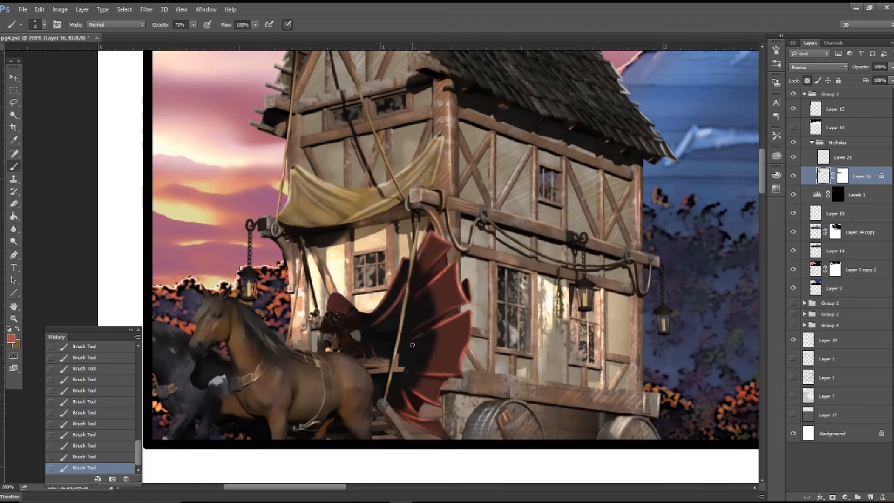
Brighten the driver's red hood with the Dodge tool
click(13, 241)
click(330, 299)
click(330, 299)
click(331, 300)
click(331, 301)
click(330, 301)
click(331, 302)
click(331, 303)
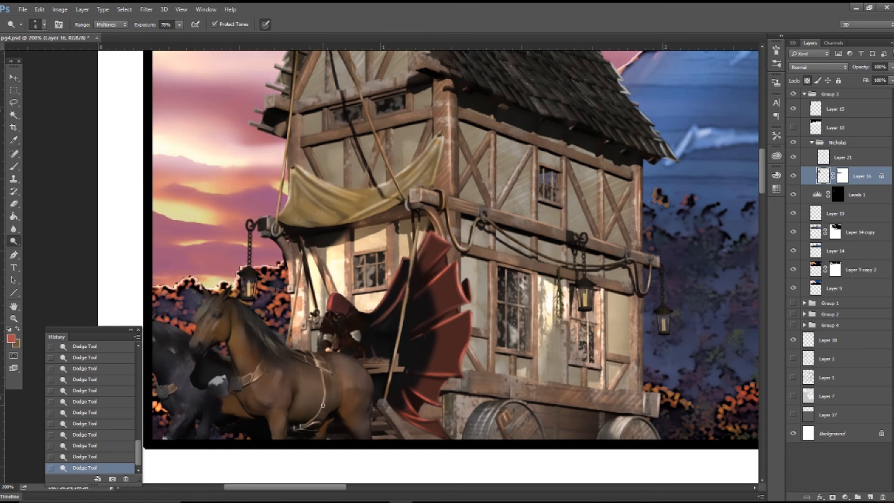
Try dodging the brown horse's hindquarters on Layer 16 with a larger brush, and undo the strokes
click(829, 158)
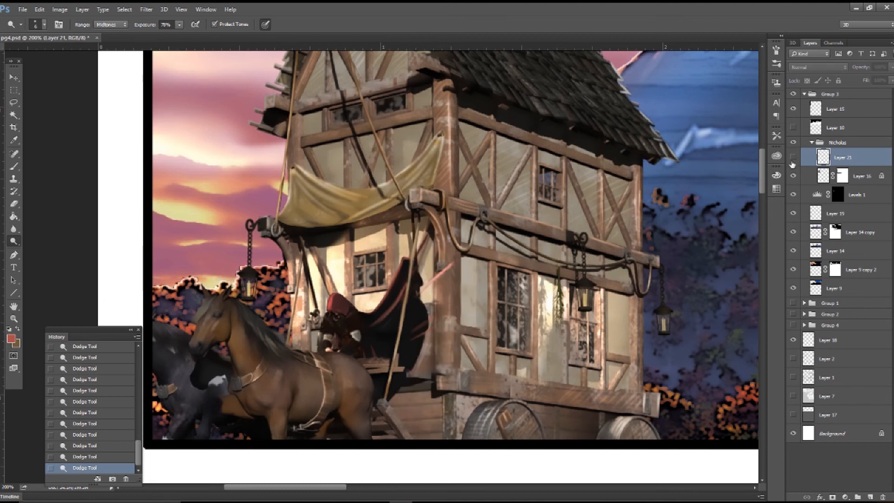
right_click(369, 375)
click(432, 196)
key(Return)
click(852, 175)
drag(348, 367, 354, 368)
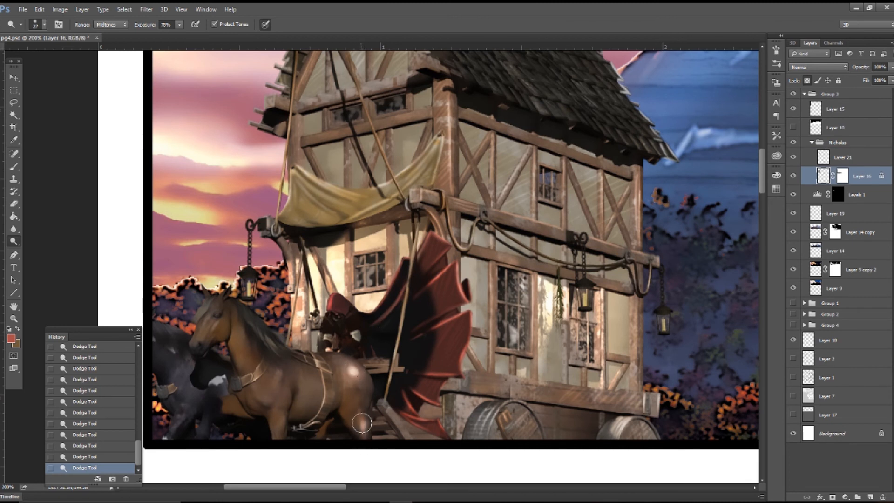
key(ctrl+alt+z)
key(ctrl+alt+z)
key(ctrl+alt+z)
key(ctrl+alt+z)
Adjust the Dodge brush and lighten the brown horse's hind leg, foreleg, flank and neck
right_click(420, 315)
drag(372, 407, 363, 443)
drag(279, 426, 285, 398)
mouse_move(324, 374)
mouse_down()
mouse_move(311, 392)
mouse_move(326, 369)
mouse_up()
drag(237, 320, 246, 373)
Resize the Dodge brush and add highlights to the brown horse's foreleg, head, mane and back
right_click(266, 396)
drag(352, 200, 348, 200)
click(262, 402)
mouse_move(262, 402)
mouse_down()
mouse_move(255, 387)
mouse_move(273, 442)
mouse_up()
mouse_move(211, 300)
mouse_down()
mouse_move(203, 311)
mouse_move(207, 291)
mouse_up()
mouse_move(242, 305)
mouse_down()
mouse_move(247, 319)
mouse_move(251, 313)
mouse_up()
drag(273, 348, 274, 341)
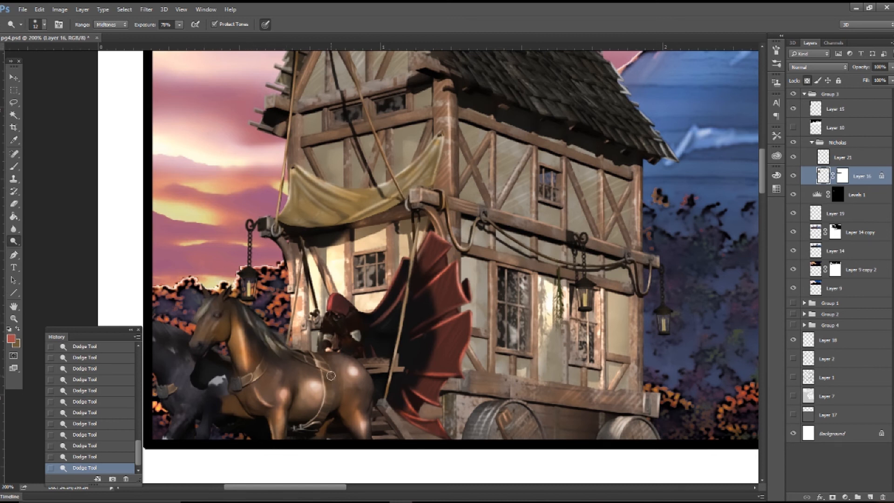
Paint a curved harness strap down the brown horse's side on Layer 16, using a tone sampled from its coat
key(b)
alt+click(323, 377)
drag(329, 372, 330, 377)
drag(330, 376, 331, 381)
drag(331, 379, 331, 384)
drag(332, 383, 333, 388)
drag(332, 387, 333, 392)
drag(332, 391, 333, 400)
drag(332, 399, 331, 405)
drag(331, 403, 329, 409)
drag(329, 408, 327, 414)
drag(326, 413, 325, 418)
drag(332, 399, 331, 403)
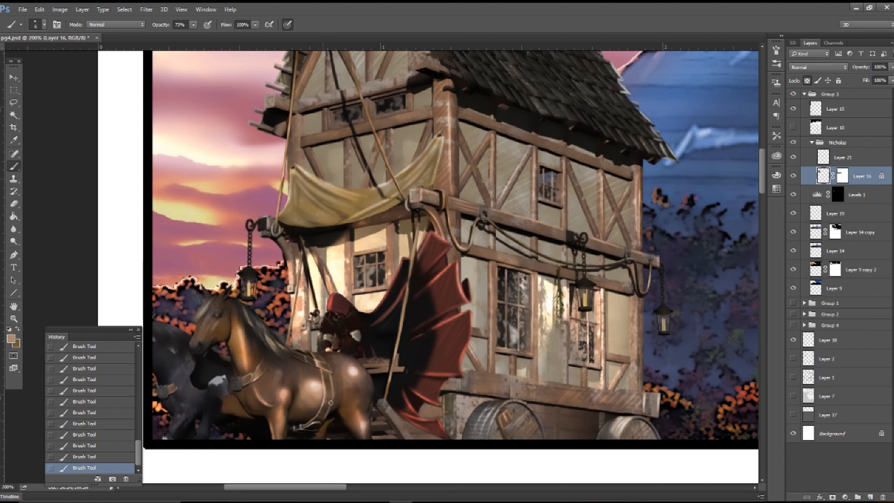
alt+click(363, 368)
alt+click(359, 378)
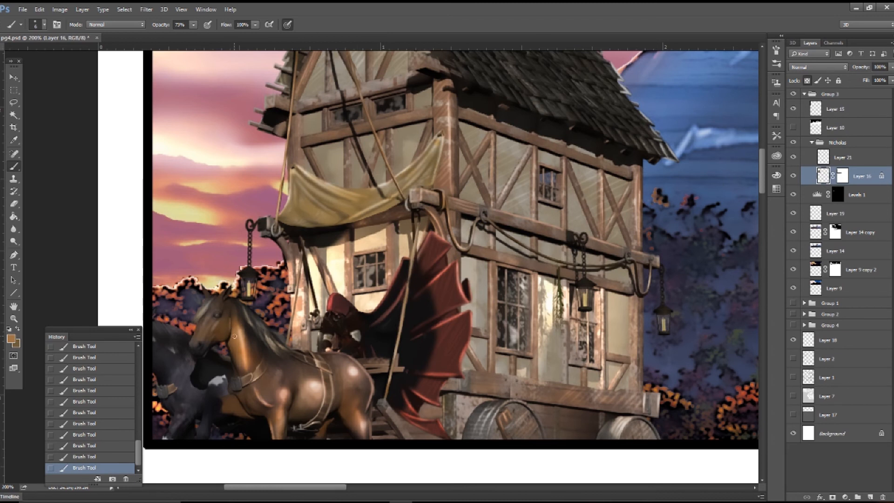
Lighten the dark horse's legs, chest and mane and the wagon's shaft using the Dodge tool with an adjusted brush
mouse_move(206, 325)
alt+right_down()
mouse_move(224, 325)
mouse_move(197, 325)
alt+right_up()
key(o)
drag(190, 402, 192, 389)
drag(191, 398, 192, 393)
drag(189, 400, 191, 394)
drag(189, 399, 190, 394)
drag(189, 398, 203, 422)
drag(184, 419, 182, 416)
drag(169, 339, 173, 334)
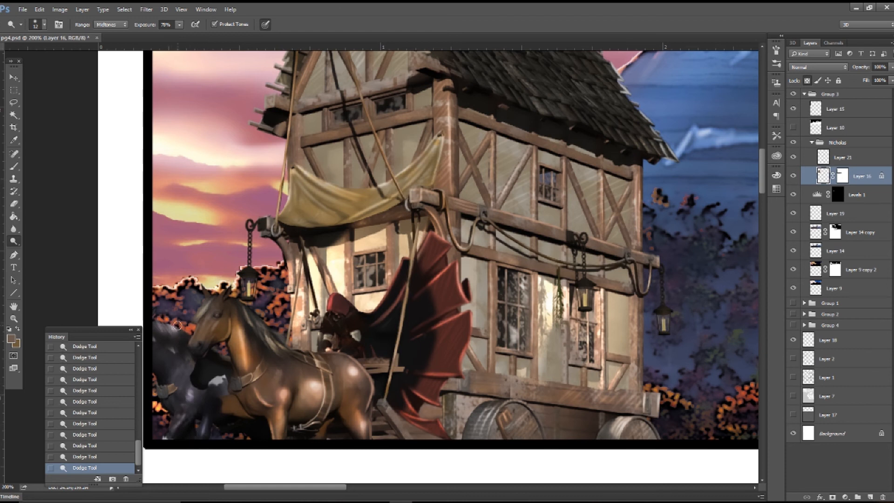
drag(392, 408, 399, 448)
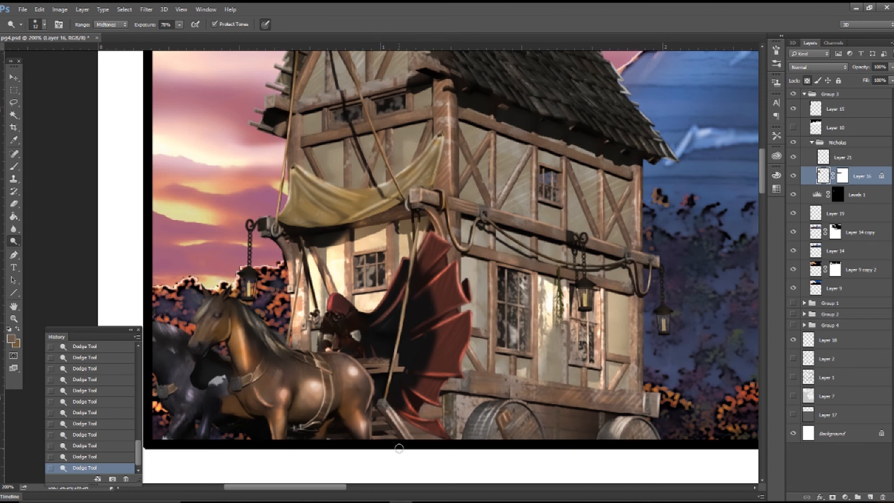
key(ctrl+minus)
key(ctrl+minus)
key(ctrl+minus)
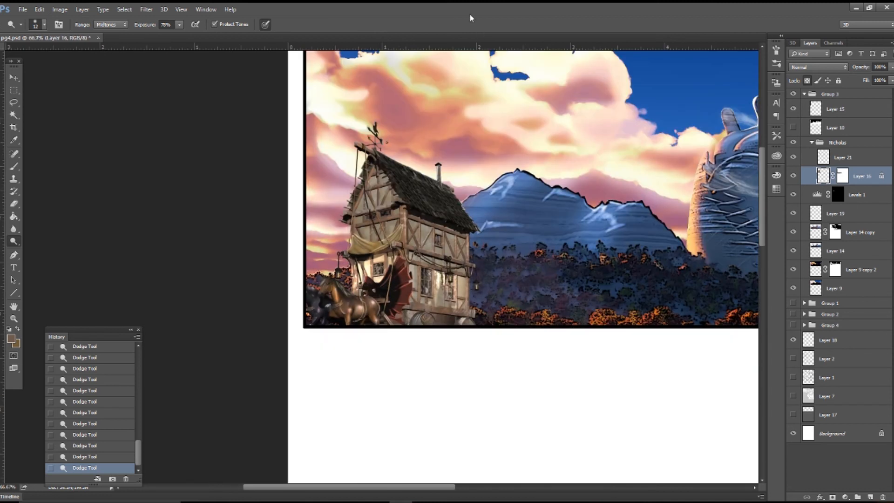
Merge Layer 21 down into Layer 16 and compare the merged layer on and off
click(82, 9)
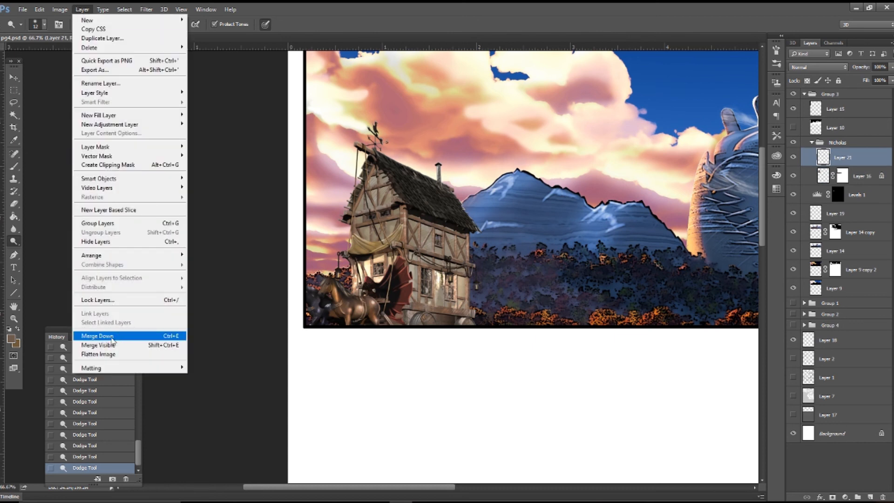
click(93, 335)
click(19, 103)
click(793, 157)
click(793, 157)
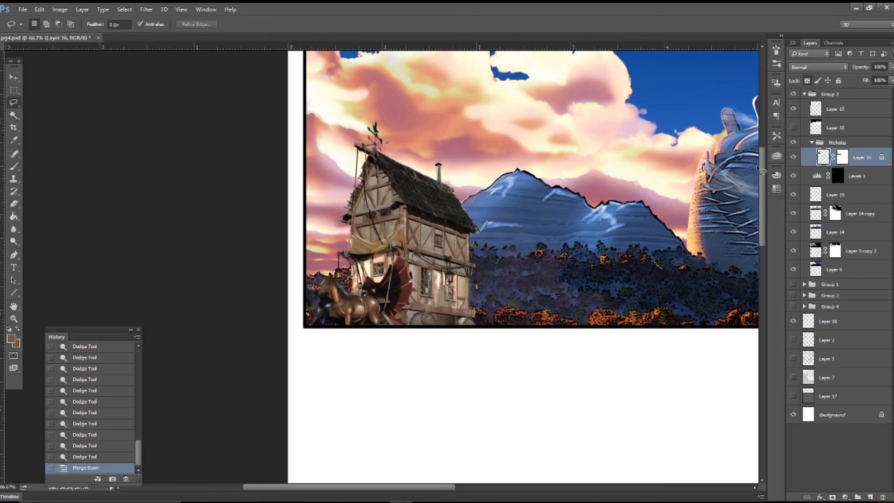
Lasso part of the wagon house, refine the selection edge, and add a Levels adjustment with the midtone at 0.91
mouse_move(366, 156)
mouse_down()
mouse_move(421, 179)
mouse_move(468, 268)
mouse_move(408, 336)
mouse_move(335, 295)
mouse_move(367, 279)
mouse_move(366, 233)
mouse_up()
click(207, 23)
click(576, 367)
click(845, 497)
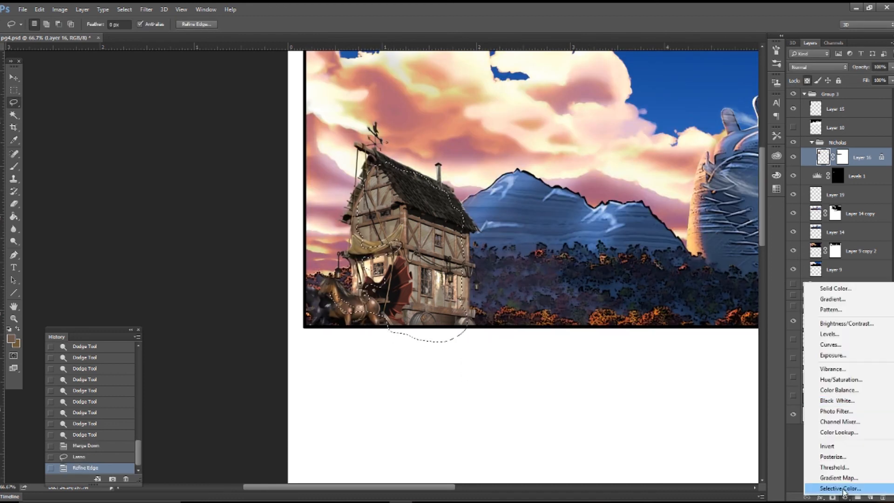
click(845, 336)
mouse_move(724, 189)
mouse_down()
mouse_move(694, 190)
mouse_move(727, 190)
mouse_up()
drag(687, 159, 691, 166)
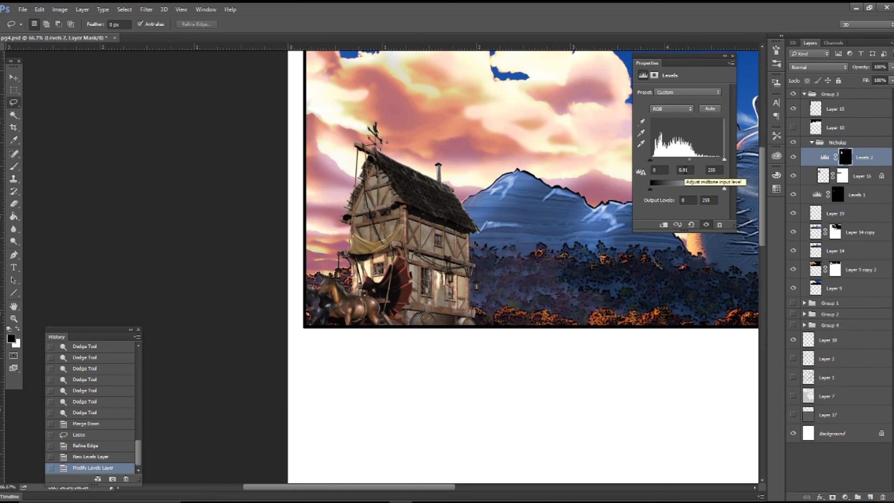
Reselect the lassoed area, invert the selection, and try a second Levels adjustment on the rest of the image
click(733, 56)
click(124, 9)
click(133, 38)
click(125, 9)
click(139, 48)
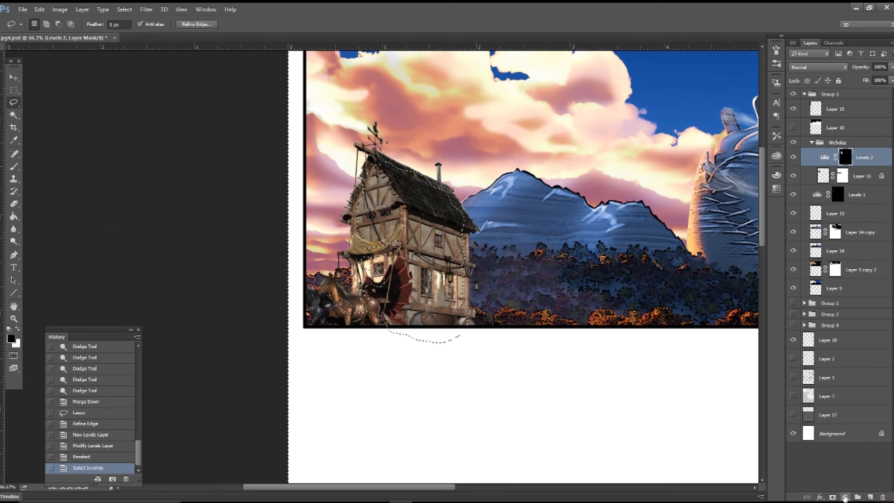
click(846, 497)
click(824, 331)
drag(724, 160, 745, 156)
click(875, 176)
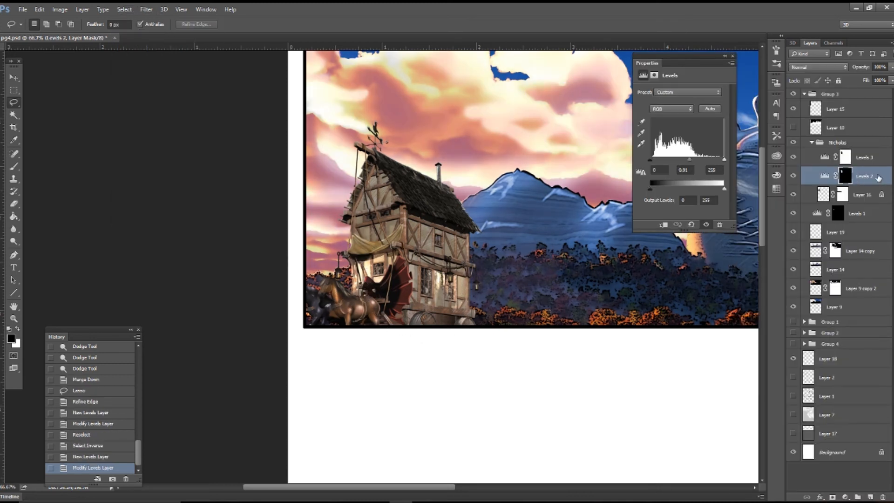
Clip both new Levels adjustment layers to Layer 16
right_click(884, 181)
click(810, 233)
right_click(819, 157)
click(810, 233)
Try adjusting the upper Levels layer's highlights, and delete that adjustment layer
drag(724, 159, 747, 159)
click(869, 176)
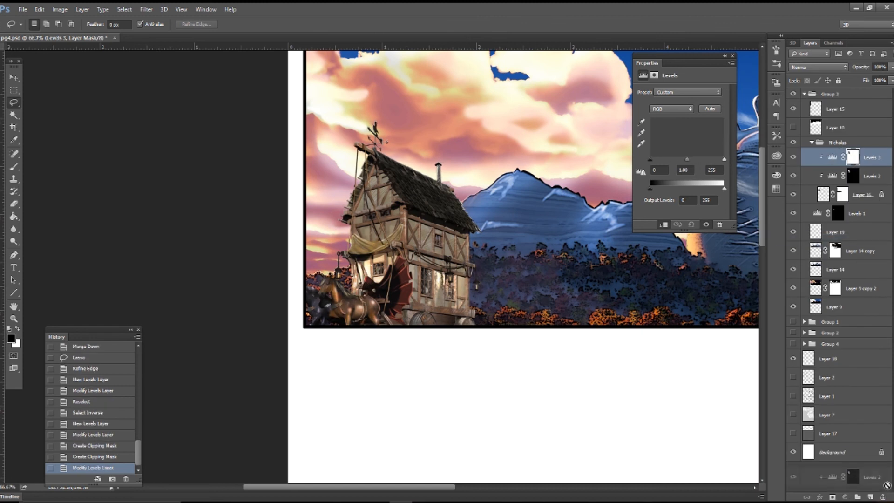
click(792, 178)
drag(833, 159, 882, 497)
Paint pink rim light along the front eave tiles on Layer 16 with a soft Linear Dodge (Add) brush in a sampled sky colour
click(824, 175)
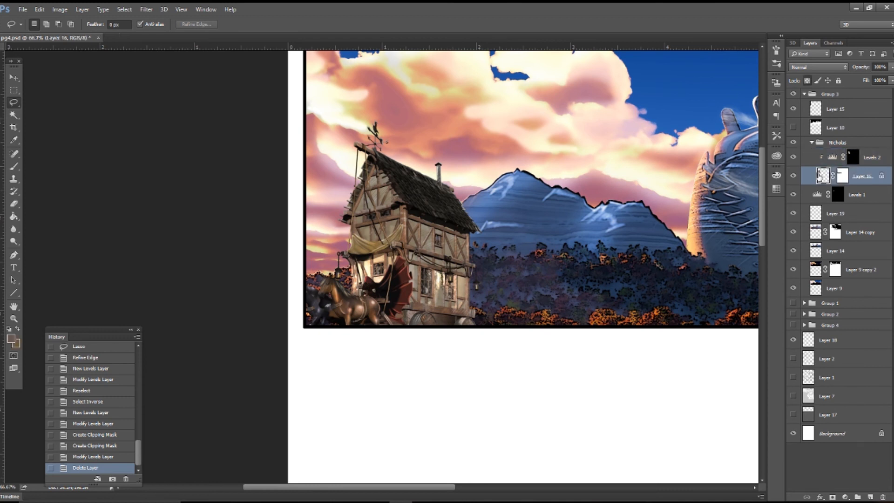
click(13, 166)
click(328, 215)
alt+drag(334, 221, 330, 205)
right_click(387, 200)
drag(437, 197, 441, 197)
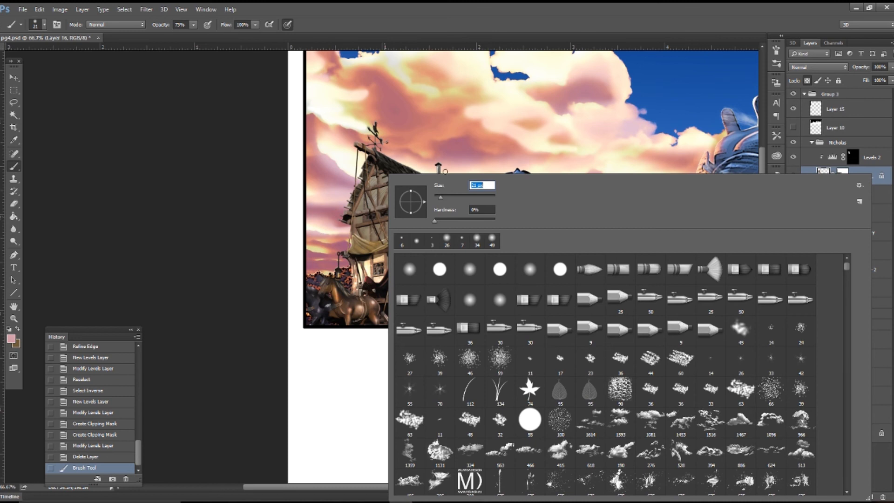
click(115, 24)
click(133, 114)
click(353, 191)
click(353, 193)
click(351, 196)
click(349, 199)
click(347, 203)
click(344, 205)
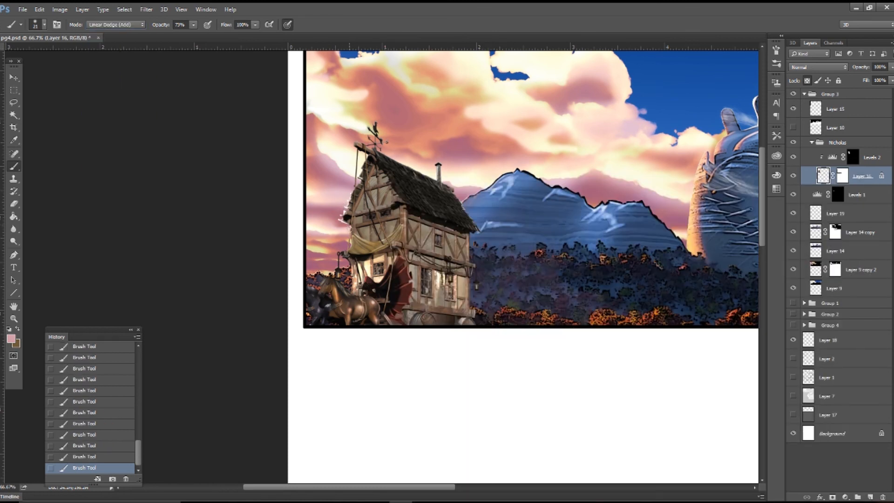
Extend the pink rim light down the house's front edge and onto the horses' heads and necks, using a smaller brush
key(ctrl+plus)
key(ctrl+plus)
mouse_move(329, 210)
mouse_down()
mouse_move(307, 255)
mouse_move(334, 298)
mouse_move(331, 263)
mouse_move(328, 353)
mouse_up()
mouse_move(301, 324)
mouse_down()
mouse_move(252, 307)
mouse_move(239, 353)
mouse_up()
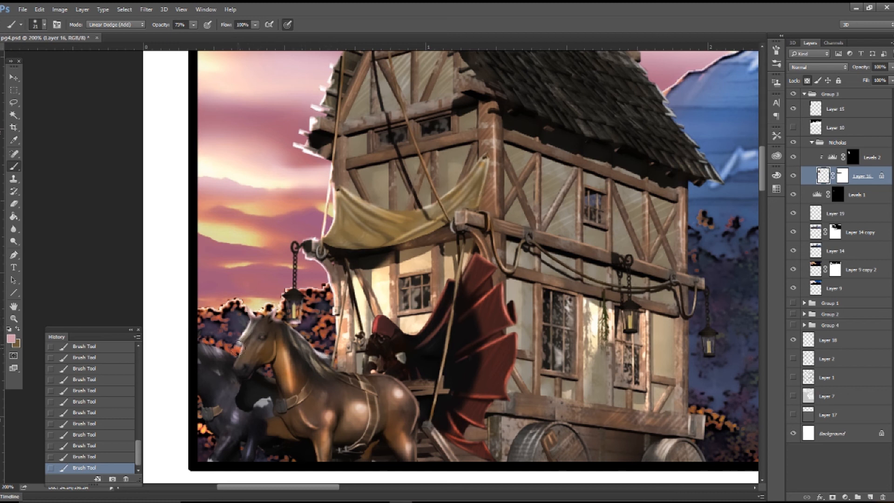
right_click(296, 361)
drag(354, 184, 341, 184)
key(Return)
drag(272, 366, 279, 395)
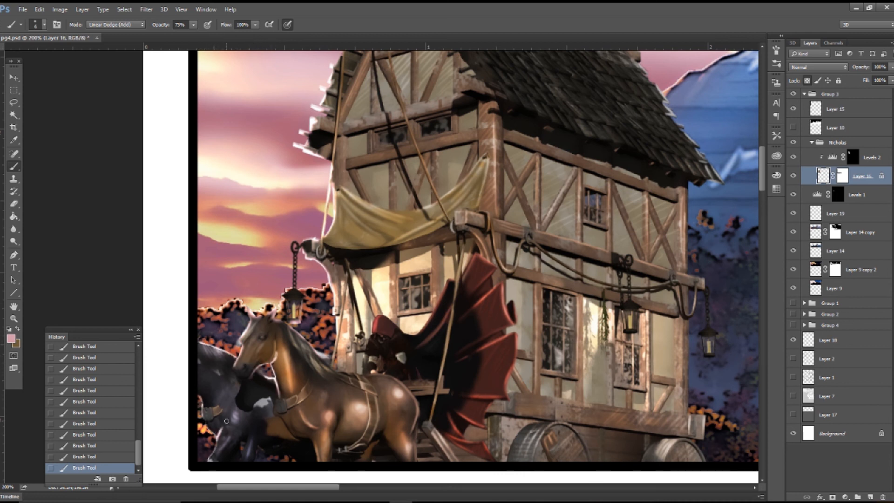
Repaint the dark horse's harness strap in sampled colours with the brush in Normal mode
key(shift+alt+n)
alt+click(224, 406)
alt+click(288, 372)
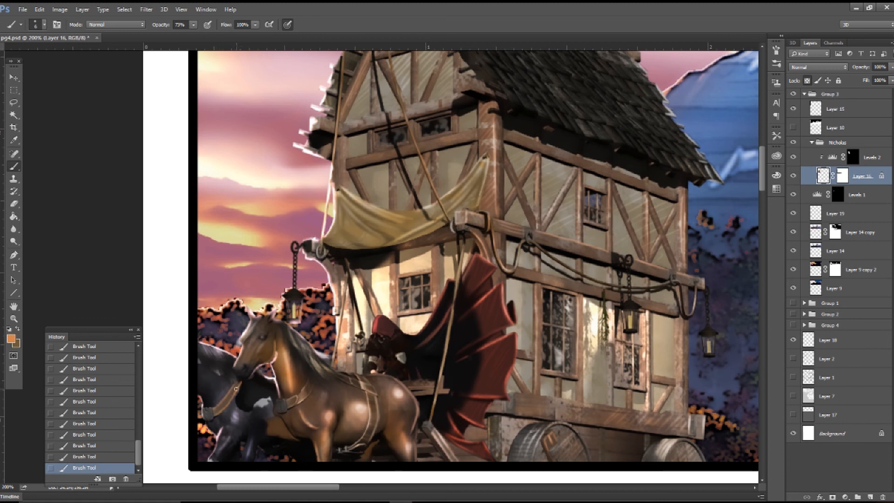
Restore the brush's Linear Dodge (Add) mode with sampled pink and highlight the wall edge behind the brown horse
alt+click(275, 384)
click(115, 24)
click(126, 99)
drag(339, 350, 334, 368)
drag(433, 385, 393, 408)
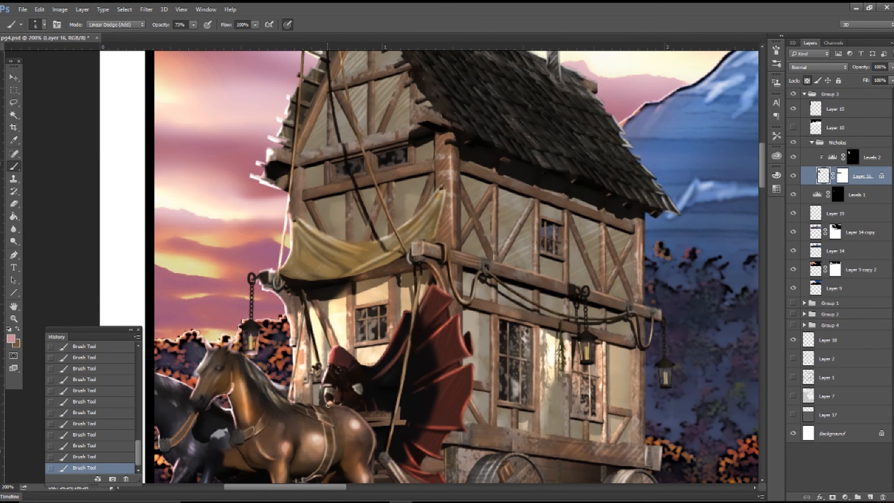
Paint pink rim light up the canopy's hanging ropes and the front edges of the house
drag(399, 325, 386, 352)
drag(413, 243, 389, 301)
drag(406, 255, 398, 323)
drag(260, 326, 264, 270)
drag(268, 213, 263, 268)
drag(267, 231, 260, 284)
drag(297, 215, 289, 276)
drag(271, 153, 264, 241)
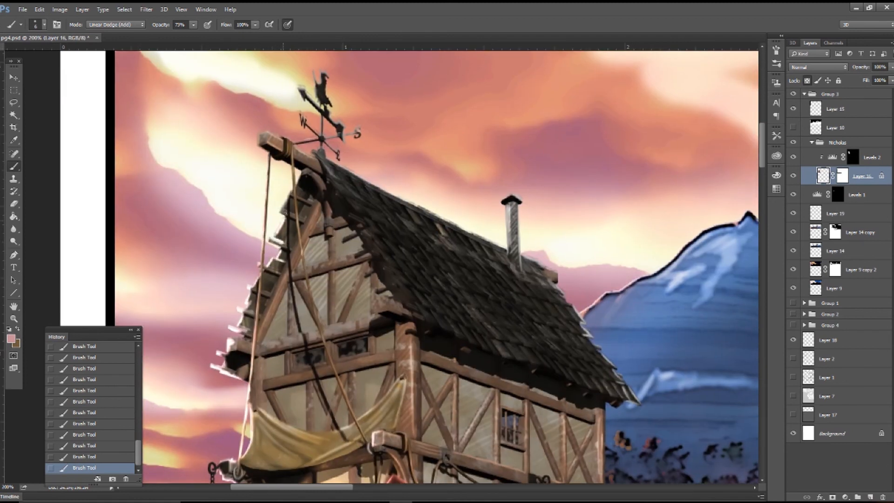
Add pink rim light to the gable's curved bracket, the protruding ridge beam and the weathervane
drag(292, 176, 301, 254)
drag(305, 173, 326, 206)
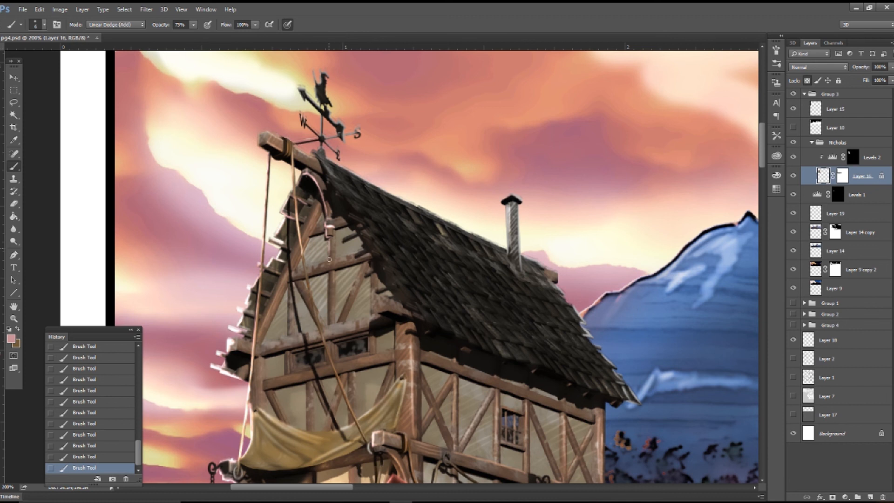
drag(329, 259, 325, 291)
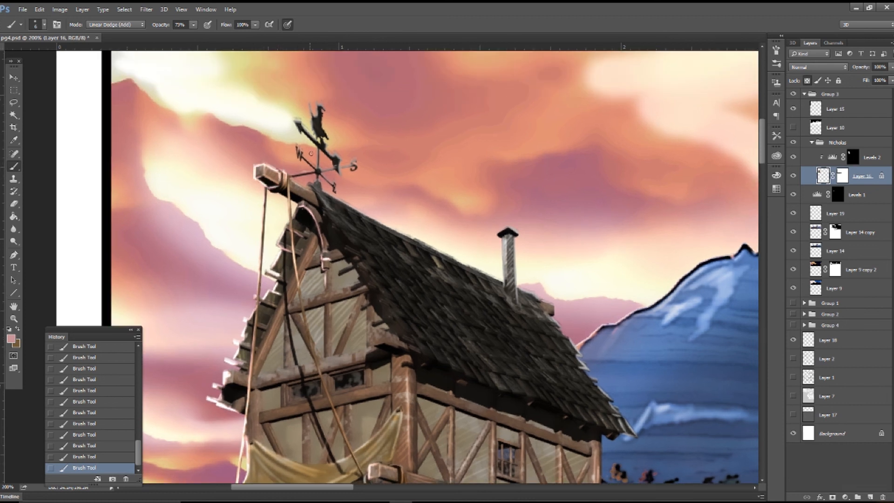
drag(312, 111, 311, 120)
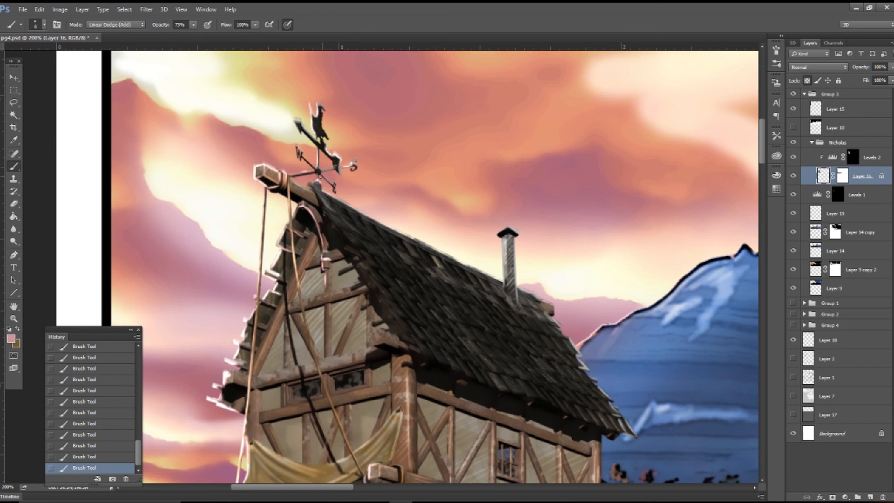
Paint pink rim light along the roof's front and rear edges and the side of the chimney
drag(327, 207, 381, 270)
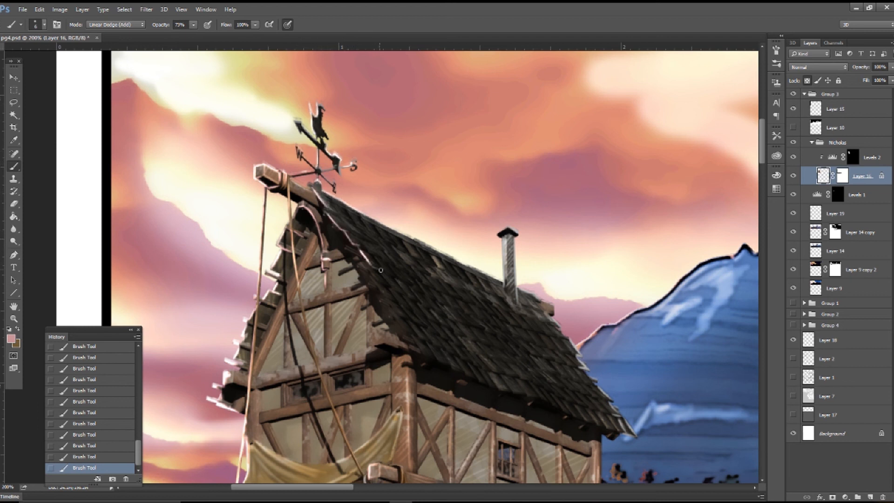
drag(502, 236, 504, 287)
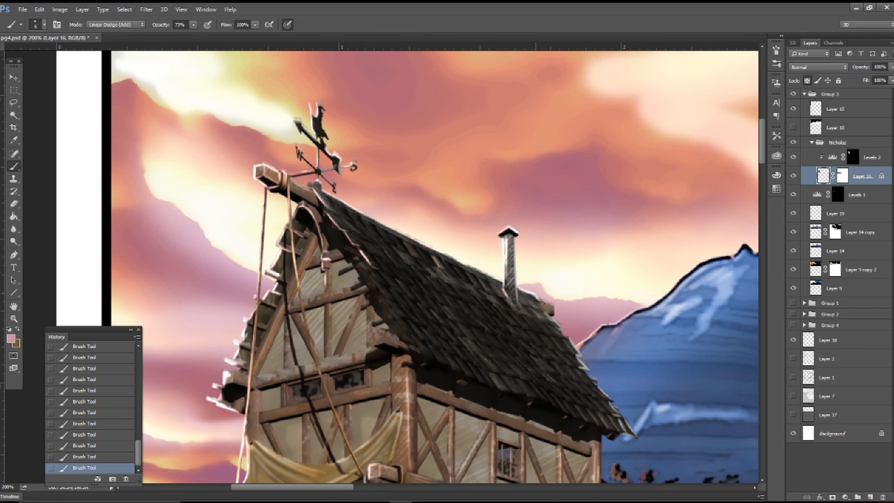
drag(541, 304, 556, 324)
drag(364, 261, 408, 306)
drag(469, 305, 448, 255)
drag(380, 258, 415, 298)
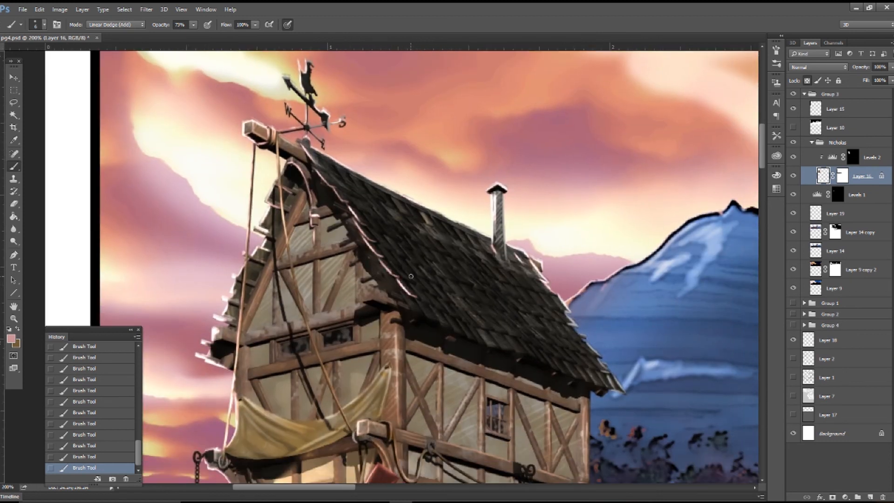
drag(602, 360, 542, 237)
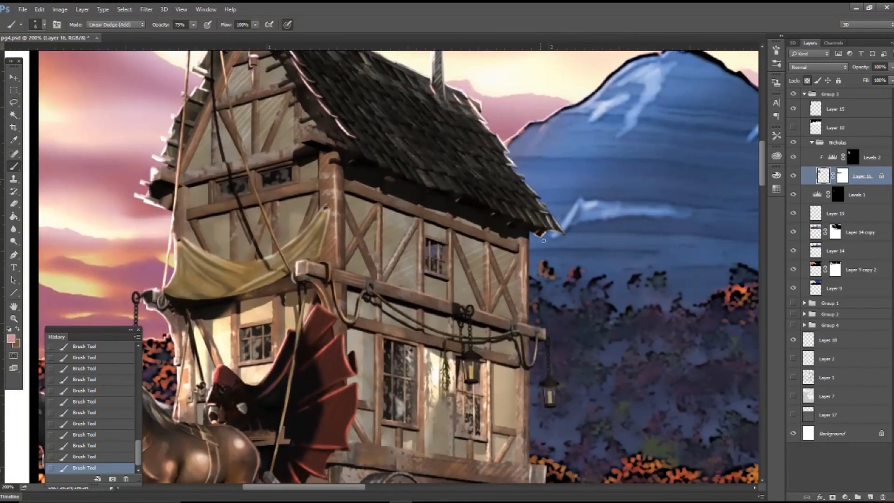
key(ctrl+minus)
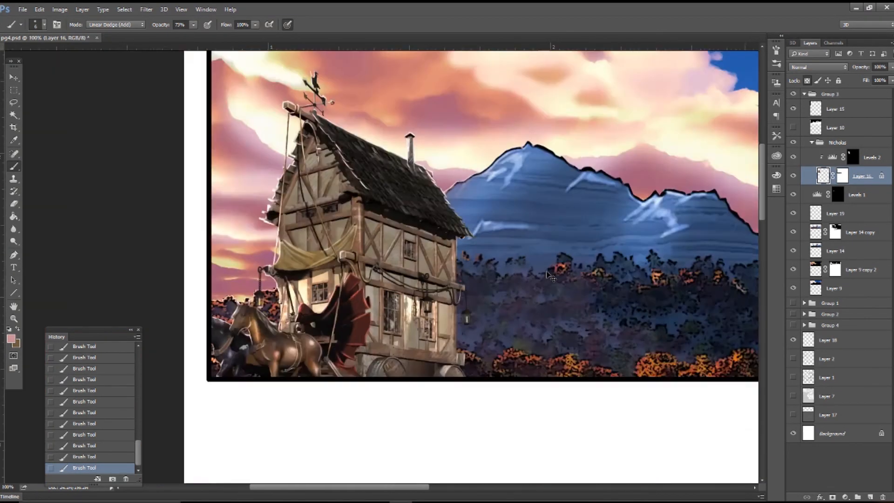
key(ctrl+minus)
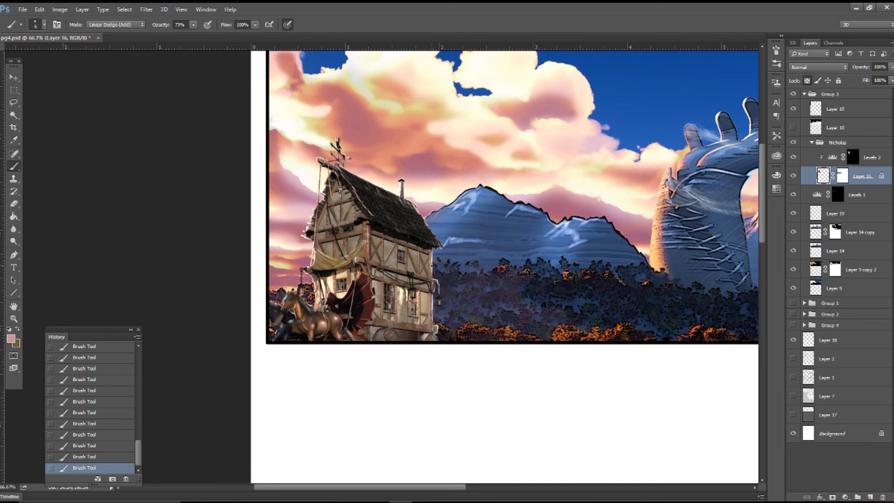
Highlight the house's rear corner, beam ends and lantern chain, and brighten the folds of the yellow canopy
alt+scroll(431, 264, up, 2)
drag(190, 230, 242, 253)
drag(332, 188, 281, 232)
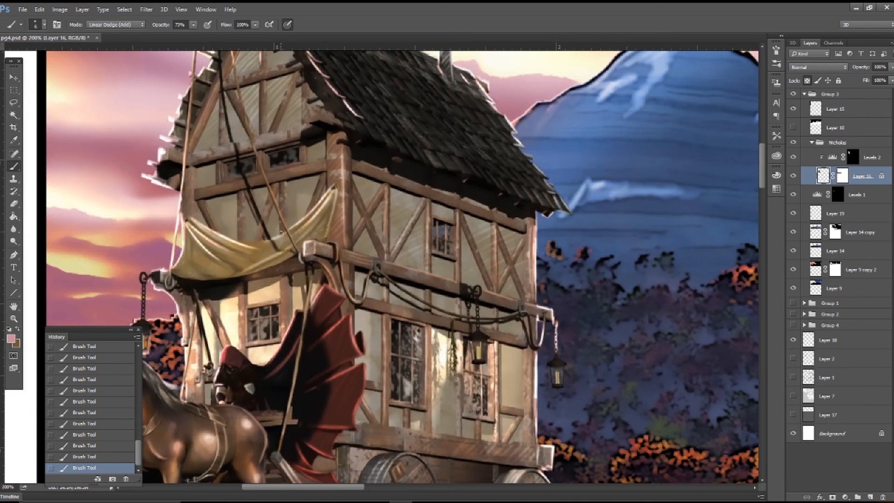
drag(329, 203, 302, 235)
drag(189, 238, 214, 264)
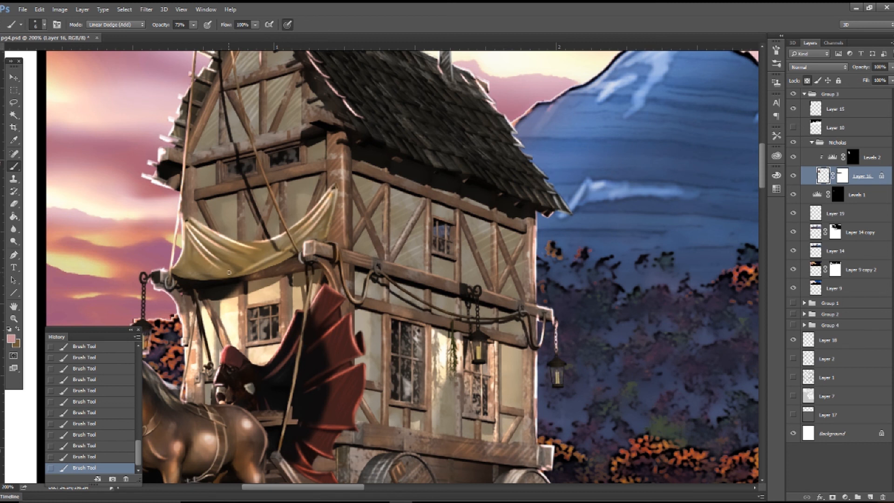
Add rim light to the beam end under the eave and, with a finer brush, to the ropes and timbers on the front gable
key(ctrl+minus)
key(ctrl+minus)
key(ctrl+plus)
key(ctrl+plus)
key(ctrl+plus)
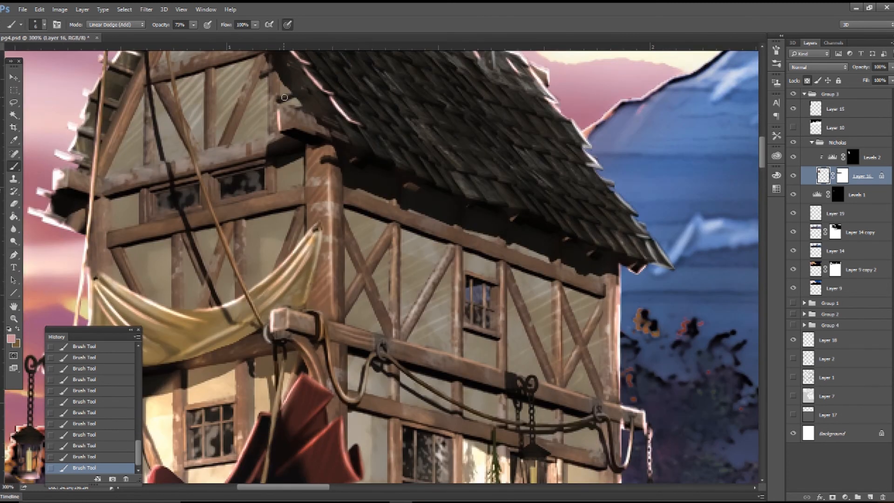
mouse_move(296, 109)
mouse_down()
mouse_move(279, 129)
mouse_move(309, 145)
mouse_up()
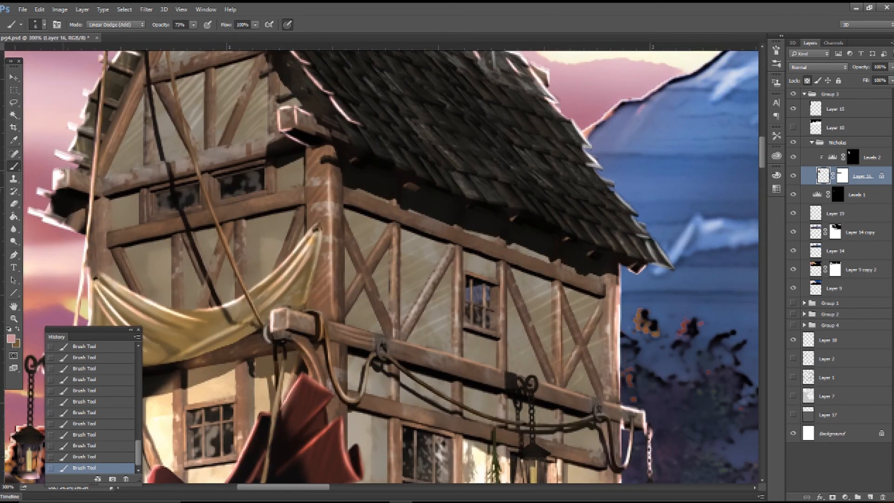
right_click(239, 137)
key(Return)
drag(171, 81, 251, 308)
mouse_move(233, 129)
mouse_down()
mouse_move(252, 292)
mouse_move(186, 182)
mouse_move(170, 196)
mouse_move(122, 301)
mouse_up()
Save the document and add a new layer above Layer 16, clipped to it
key(ctrl+minus)
key(ctrl+minus)
key(ctrl+minus)
key(ctrl+minus)
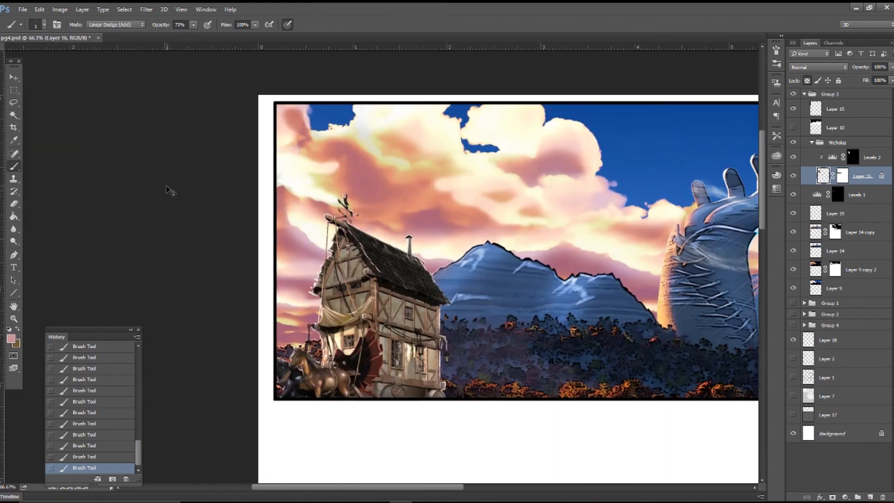
drag(452, 333, 305, 281)
click(870, 497)
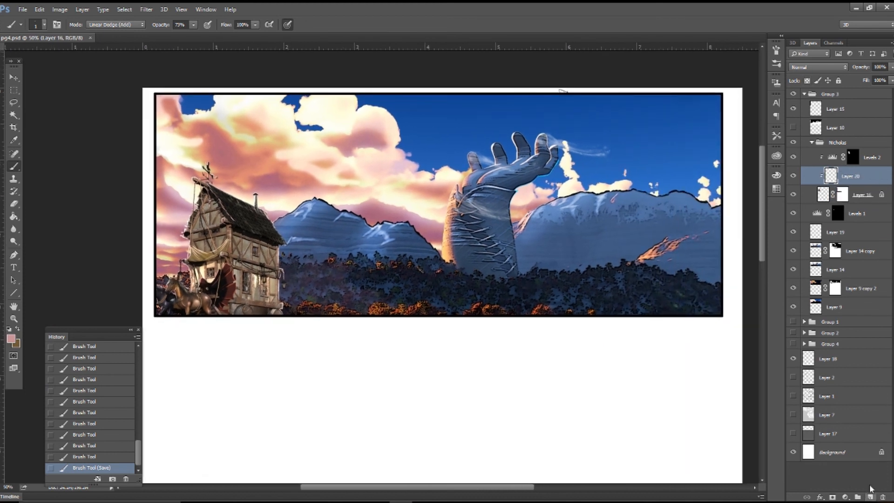
Move the new layer above Levels 2 and release it from its clipping mask
drag(868, 176, 867, 151)
right_click(872, 157)
click(773, 205)
Choose a pale cream foreground colour and set the brush opacity to 100%
click(11, 338)
click(599, 382)
click(497, 285)
click(675, 278)
key(0)
Try stamping a wide light-flare brush on the lantern behind the house, and undo the stamp
right_click(352, 247)
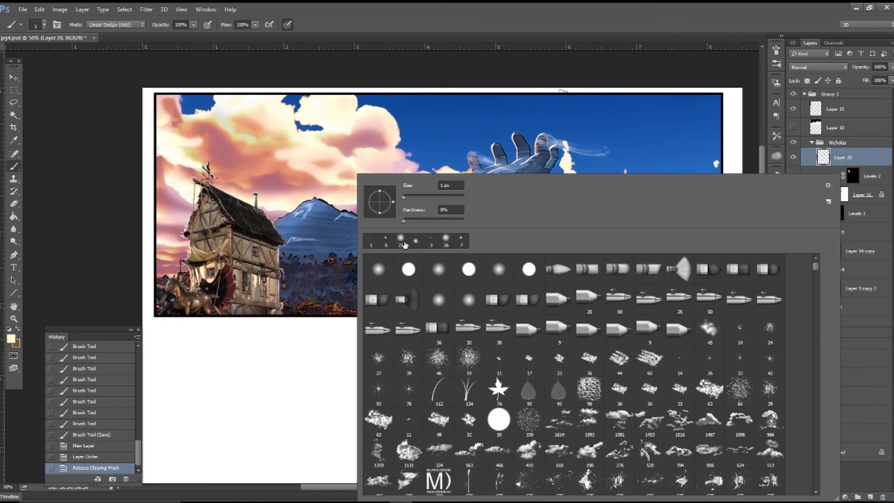
drag(816, 268, 815, 438)
scroll(567, 399, up, 1)
click(649, 285)
click(286, 285)
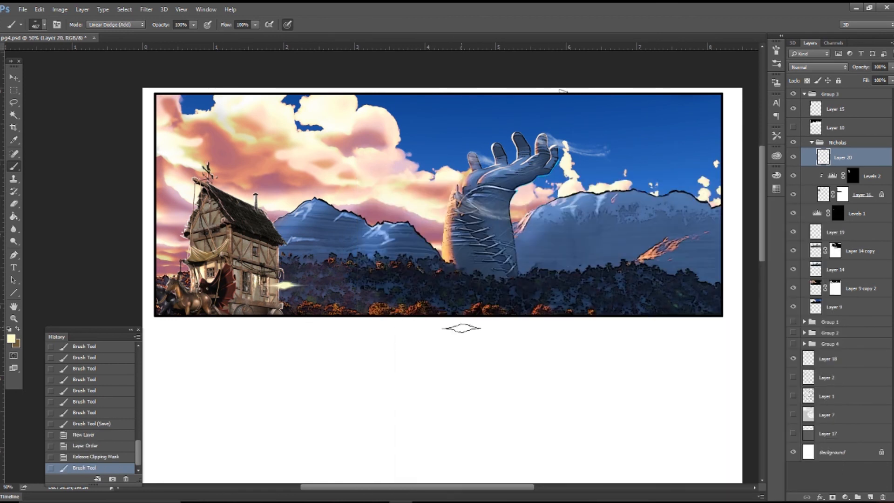
key(ctrl+z)
Stamp a star-shaped flare with long horizontal rays on the rear lantern and set its layer to Linear Dodge (Add)
right_click(368, 243)
click(578, 343)
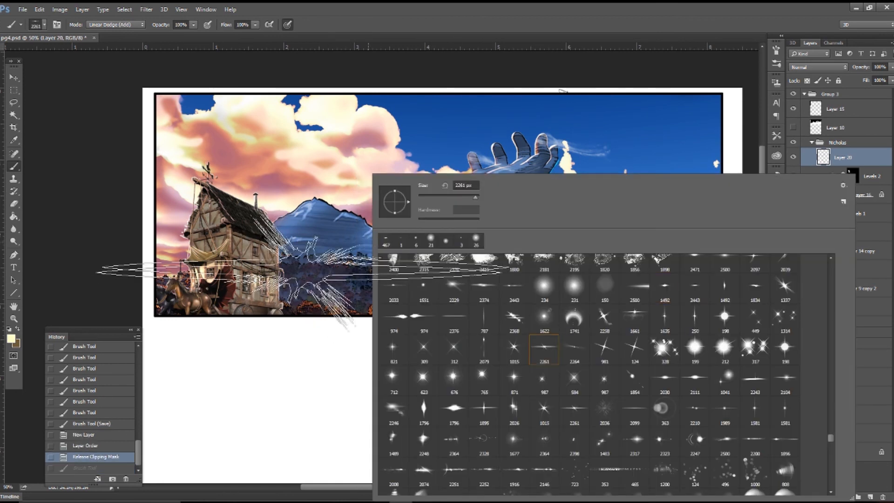
click(285, 285)
click(818, 67)
click(810, 145)
Duplicate the flare layer, place the copy on the front lantern above the horses, and delete the Levels 2 adjustment
mouse_move(838, 158)
mouse_down()
mouse_move(829, 423)
mouse_move(870, 497)
mouse_up()
key(v)
drag(285, 285, 187, 278)
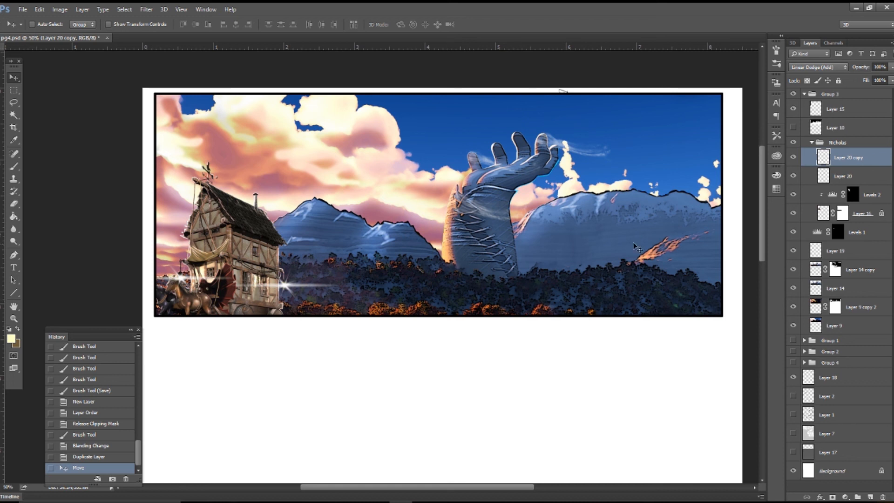
drag(866, 196, 870, 497)
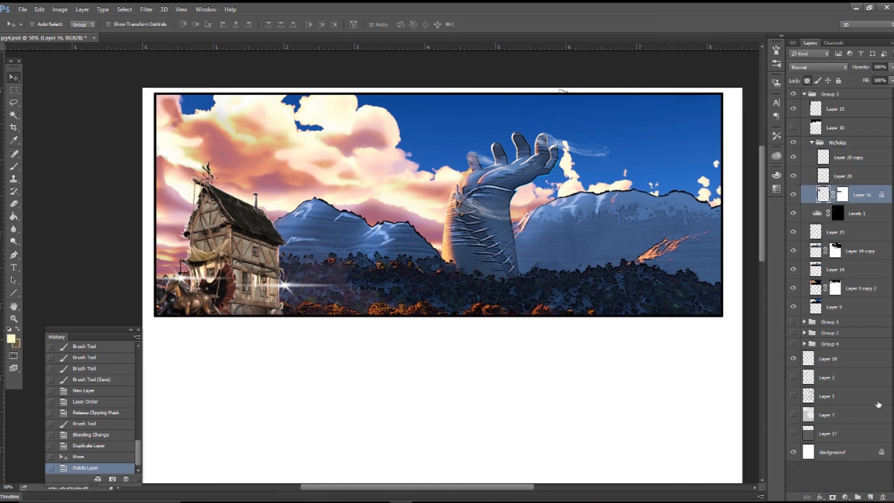
Try a clipped Levels adjustment on a refined lasso selection around the wagon's front, and revert and deselect it
click(13, 103)
drag(164, 146, 228, 235)
drag(154, 316, 163, 150)
click(196, 24)
click(577, 367)
click(844, 497)
click(827, 336)
drag(724, 159, 703, 160)
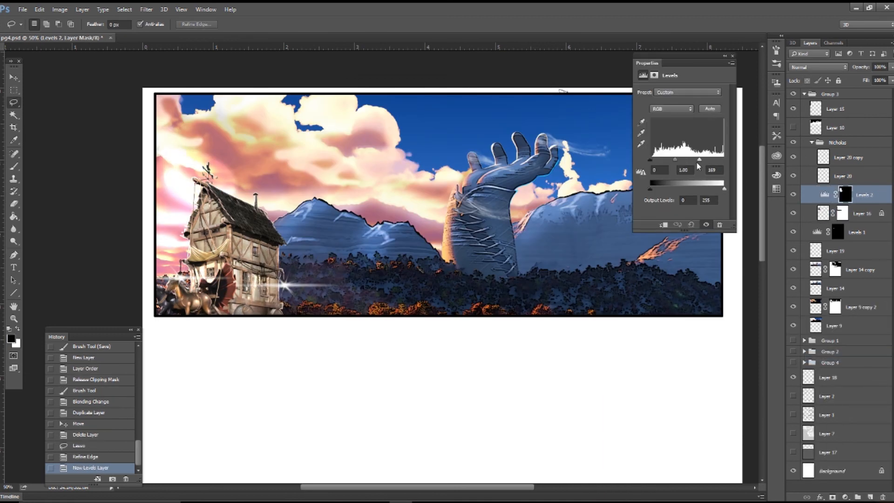
right_click(866, 194)
click(792, 236)
click(733, 55)
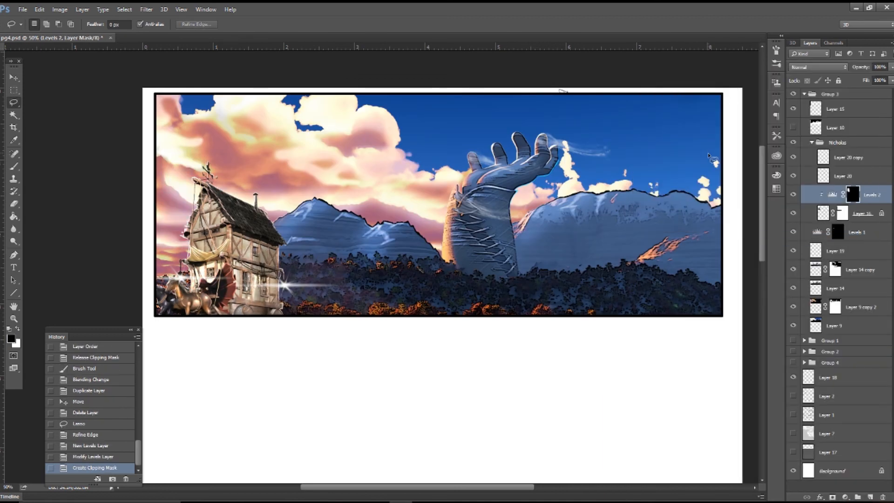
click(91, 435)
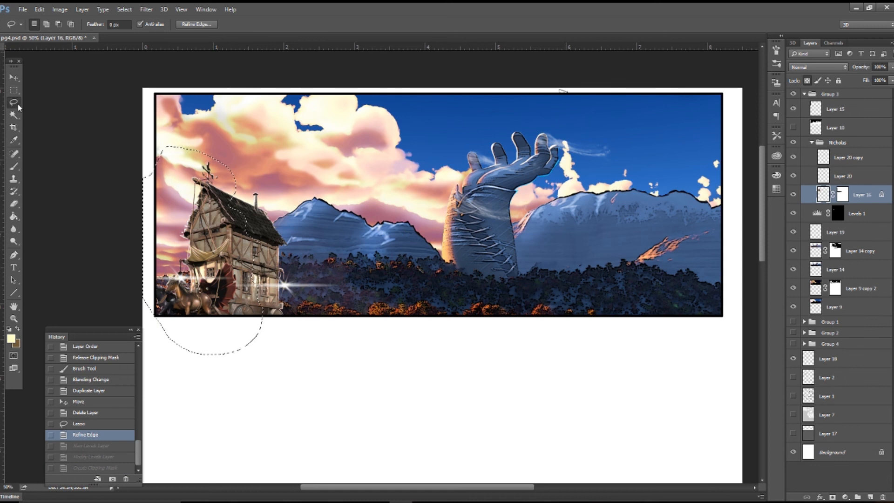
key(ctrl+d)
Lasso the horses and driver at the wagon's front, add the area around the rear lantern, and refine the selection's edge
drag(158, 289, 155, 269)
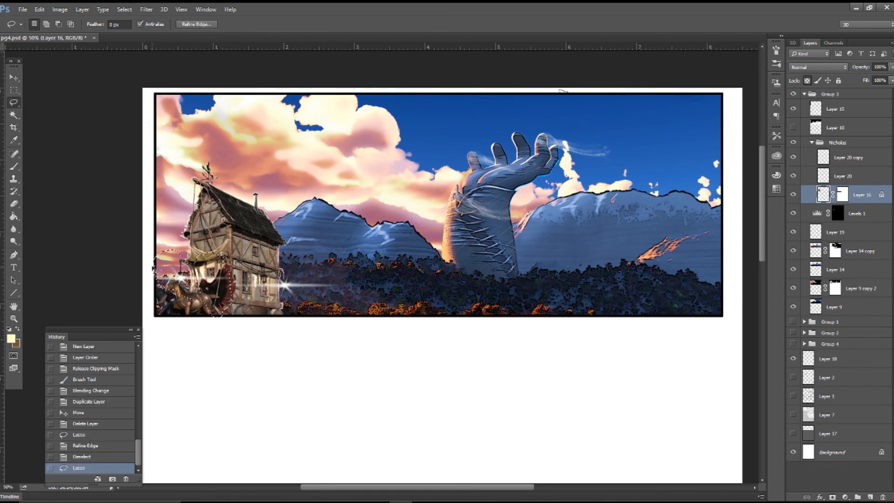
shift+drag(302, 268, 250, 294)
key(ctrl+alt+r)
click(577, 367)
Add a Levels adjustment clipped to Layer 16, with white input 173 and white output 203, and compare it on and off
click(845, 497)
click(831, 335)
right_click(872, 195)
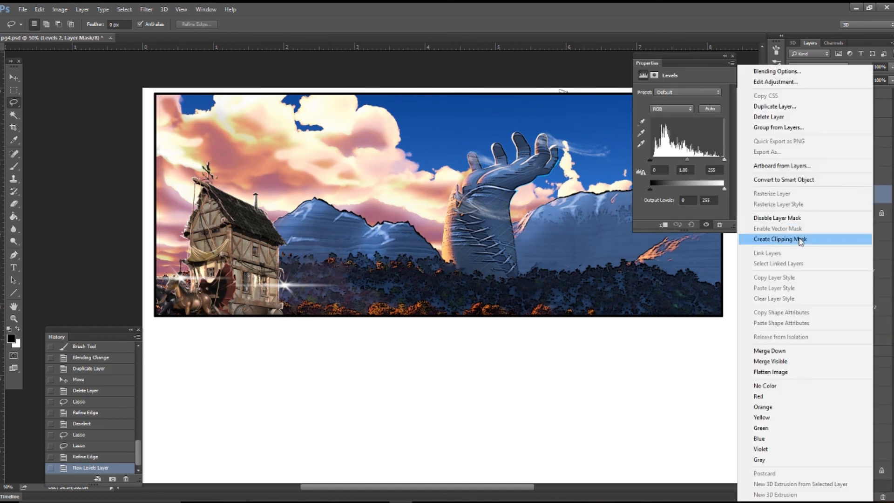
click(800, 239)
click(725, 188)
drag(724, 160, 706, 160)
mouse_move(650, 188)
mouse_down()
mouse_move(661, 189)
mouse_move(650, 188)
mouse_up()
drag(724, 189, 709, 189)
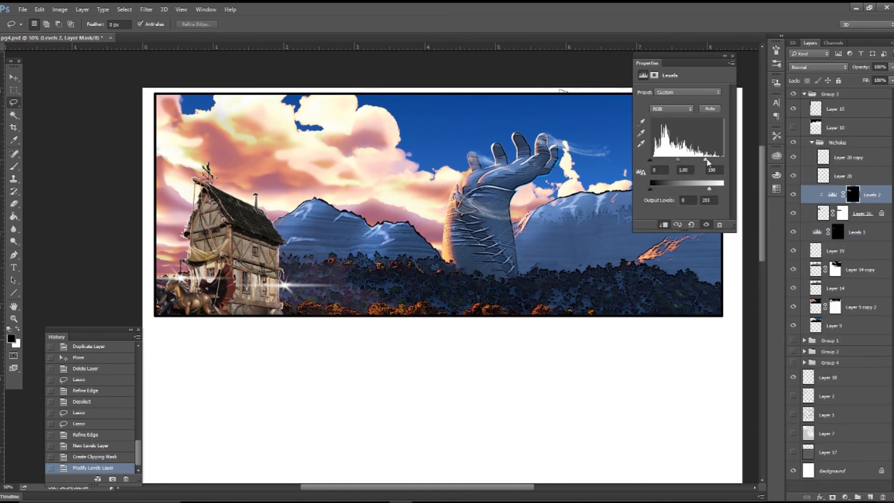
click(794, 196)
click(794, 196)
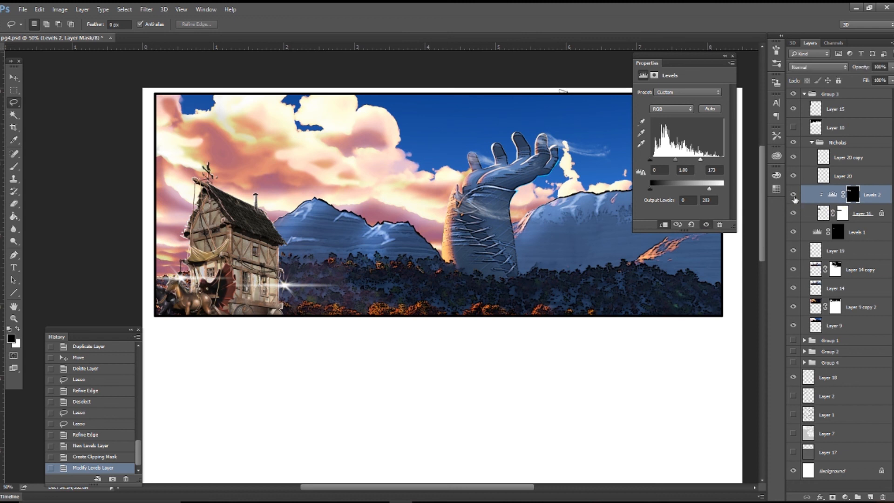
click(733, 56)
On Layer 16, sample a warm tone from the brown horse and brush highlights along its neck and chest
key(ctrl+plus)
key(ctrl+plus)
drag(199, 258, 499, 201)
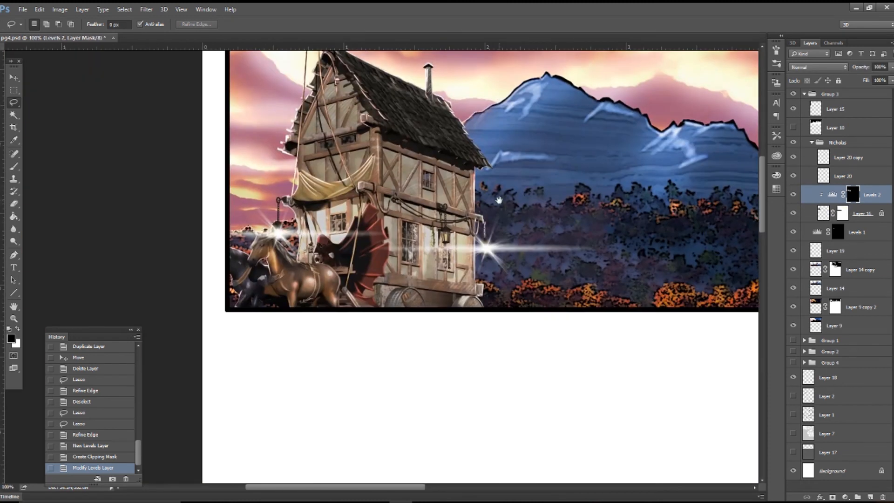
alt+scroll(294, 271, up, 2)
drag(260, 281, 349, 292)
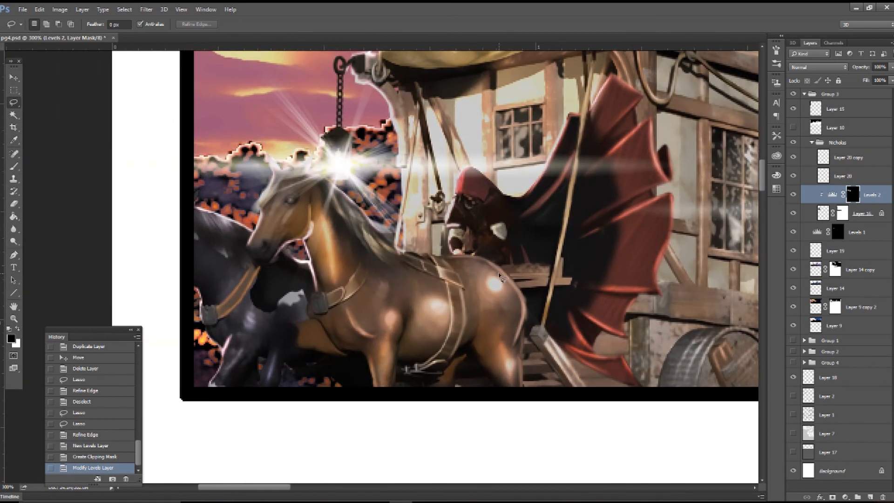
click(824, 213)
key(b)
right_click(349, 291)
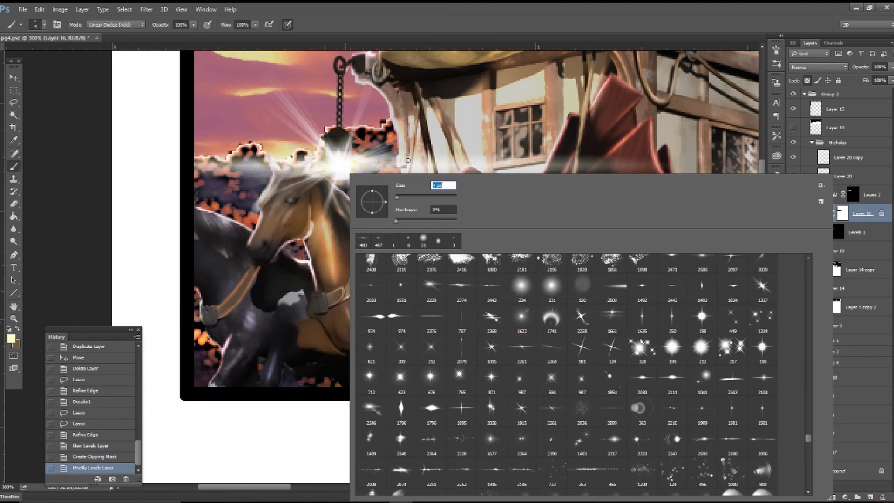
alt+click(328, 268)
click(331, 266)
click(330, 261)
click(326, 254)
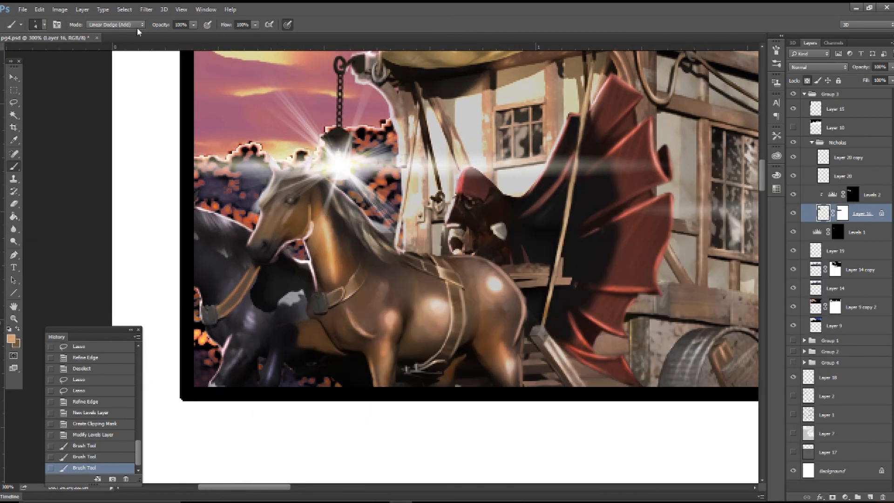
In Normal brush mode, outline the brown horse's raised foreleg and hind legs with warm tones sampled from the picture
drag(289, 325, 280, 327)
drag(280, 327, 274, 330)
drag(275, 330, 272, 335)
drag(272, 336, 270, 342)
drag(271, 342, 270, 349)
drag(270, 349, 269, 357)
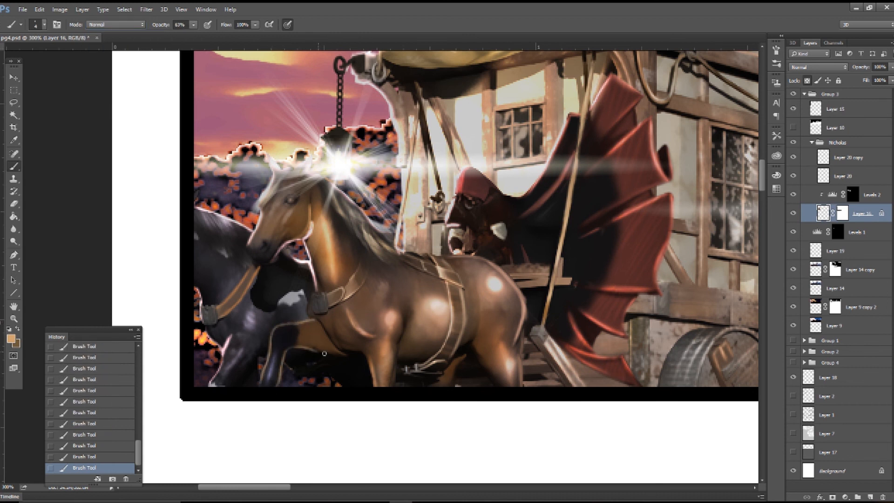
alt+click(252, 351)
alt+click(496, 357)
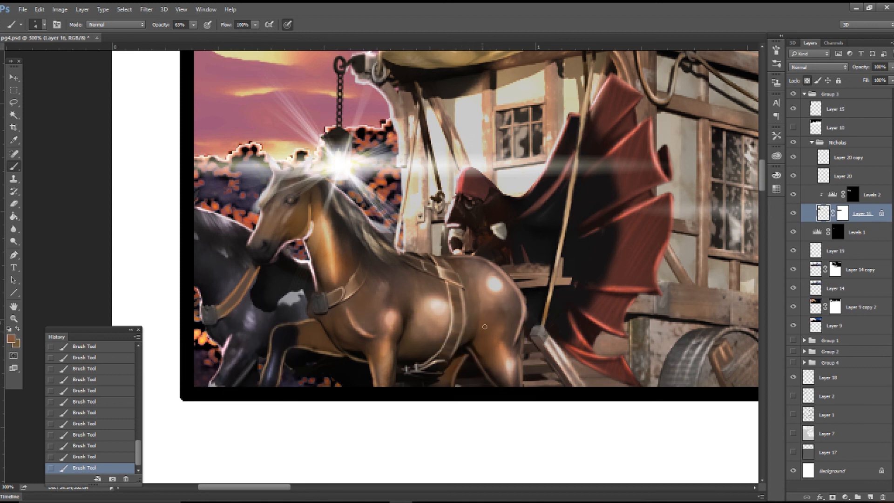
Apply the Poster Edges filter to the wagon house with edge thickness 2, edge intensity 0 and posterization 6
key(ctrl+minus)
key(ctrl+minus)
key(ctrl+minus)
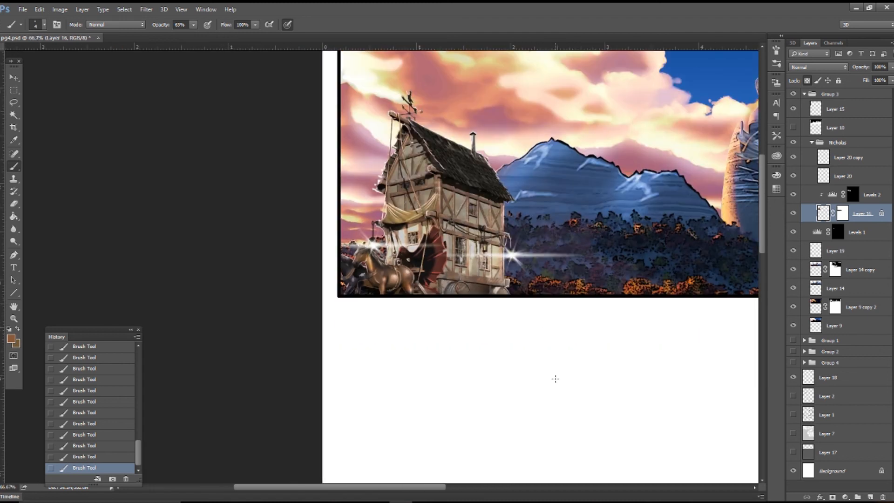
click(149, 14)
click(170, 46)
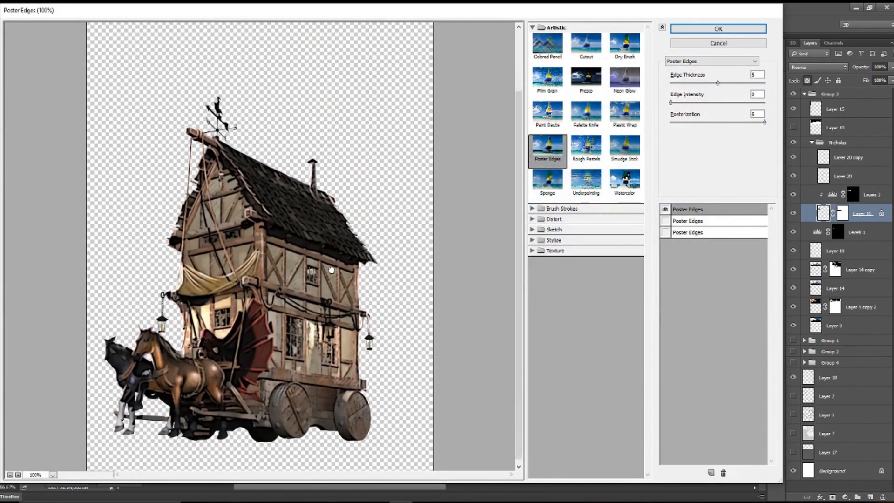
click(665, 221)
click(665, 232)
click(665, 233)
click(665, 221)
drag(717, 83, 655, 89)
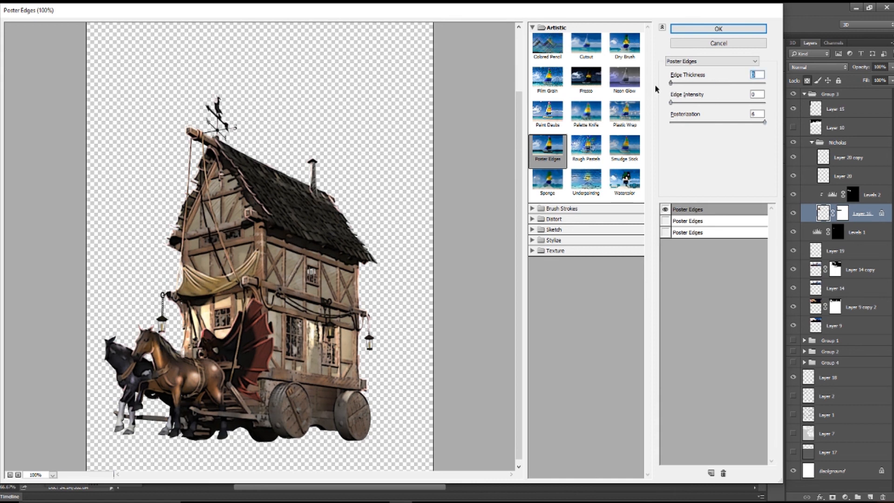
drag(712, 93, 668, 98)
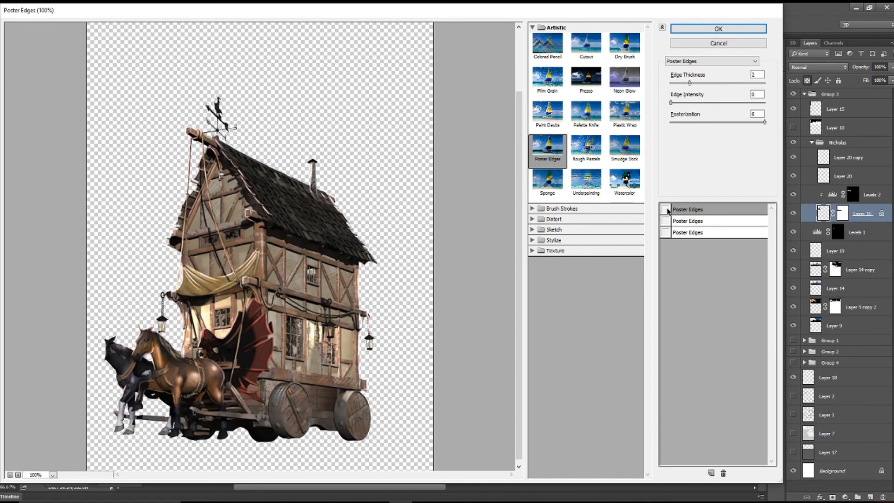
click(713, 29)
Add a new layer above Layer 20 and choose a dark grey foreground colour
click(862, 181)
key(ctrl+shift+alt+n)
click(11, 339)
click(464, 373)
click(684, 276)
Choose a horizontal wavy smoke brush, reduce its size, and stamp a wisp of smoke beside the chimney
right_click(708, 266)
drag(876, 366, 873, 329)
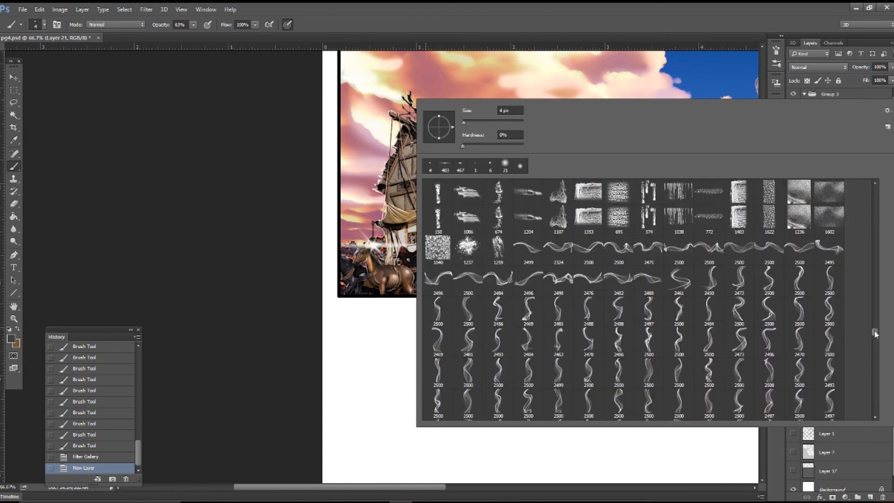
click(650, 246)
drag(516, 123, 487, 122)
key(Return)
click(540, 141)
Scale the smoke to about 53% width and 23% height, starting at the chimney top
click(39, 9)
click(70, 197)
mouse_move(606, 167)
mouse_down()
mouse_move(529, 135)
mouse_move(531, 143)
mouse_up()
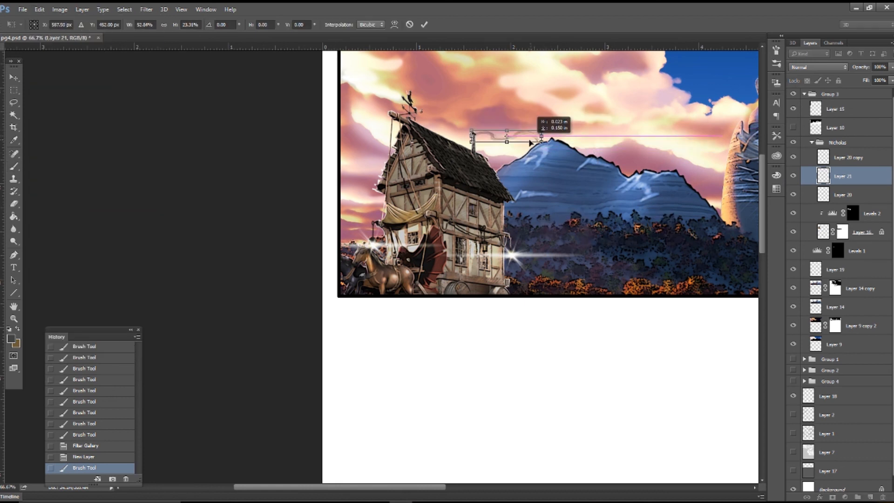
key(Return)
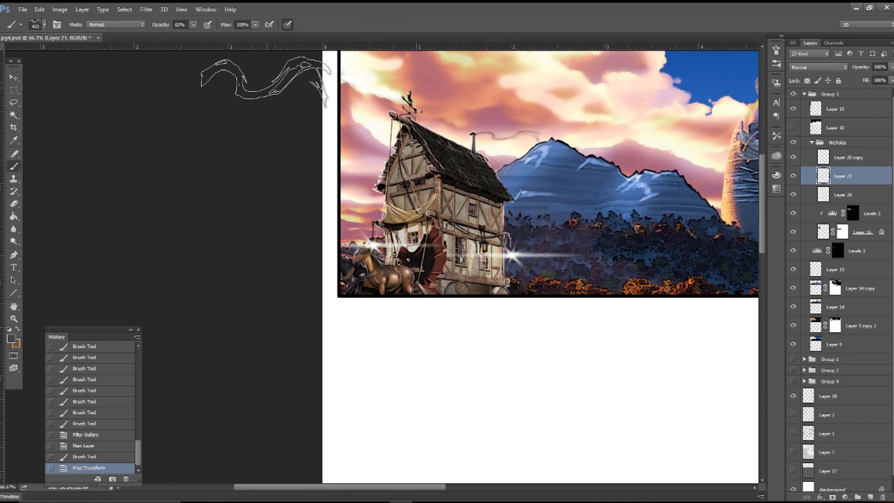
Soften the smoke wisp with the Blur tool and fade its far tail with the Eraser at 42% opacity
key(ctrl+plus)
key(ctrl+plus)
drag(652, 84, 334, 378)
click(14, 229)
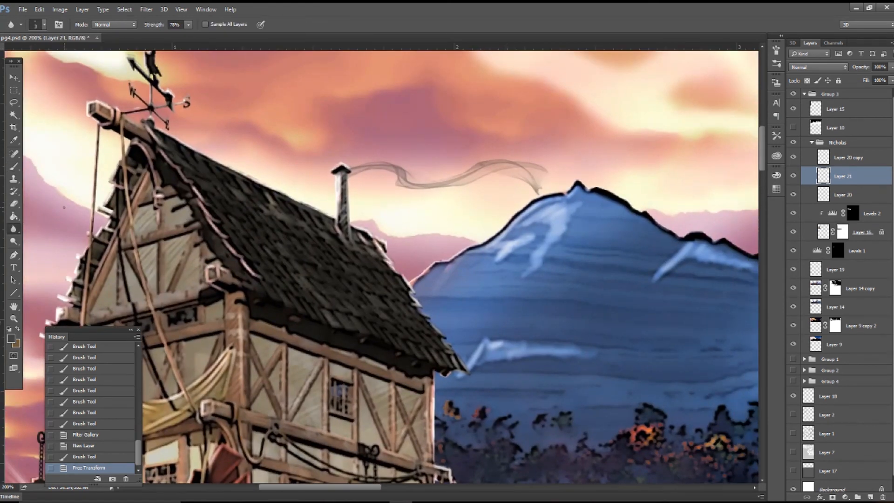
right_click(506, 262)
key(Escape)
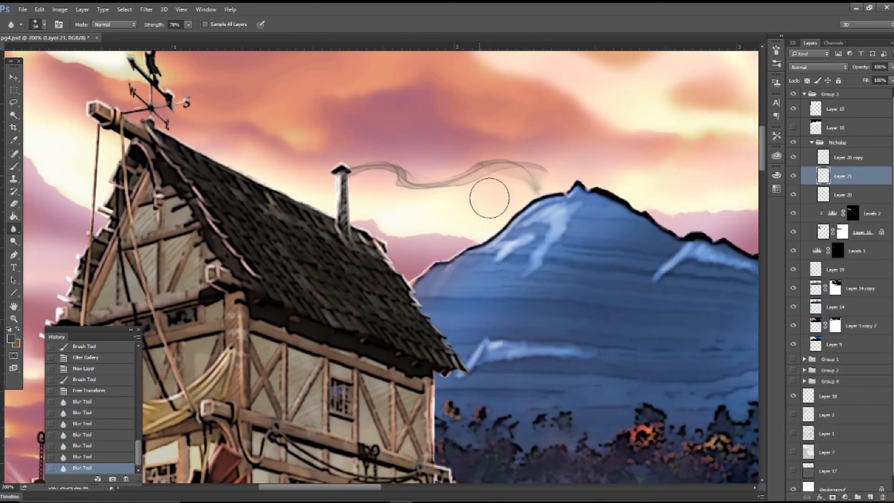
drag(490, 198, 545, 183)
click(14, 204)
drag(536, 190, 543, 197)
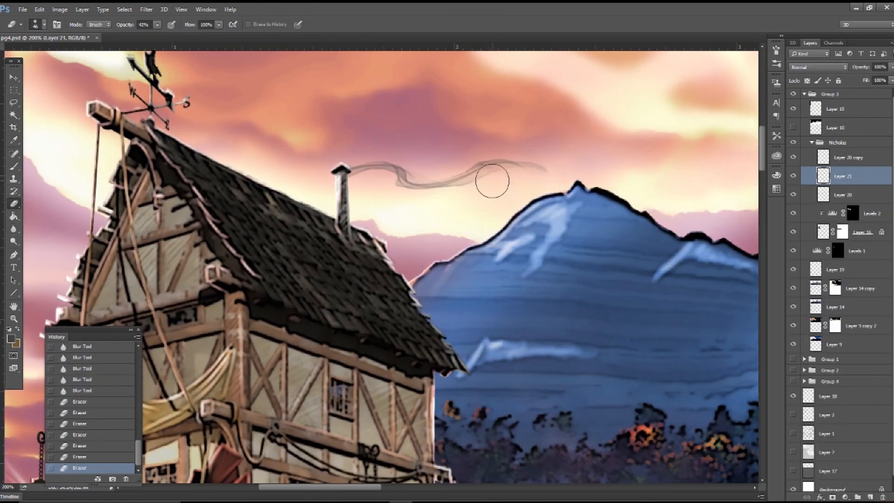
Apply a Motion Blur to the smoke and erase more of its far end
click(147, 10)
mouse_move(160, 116)
click(108, 170)
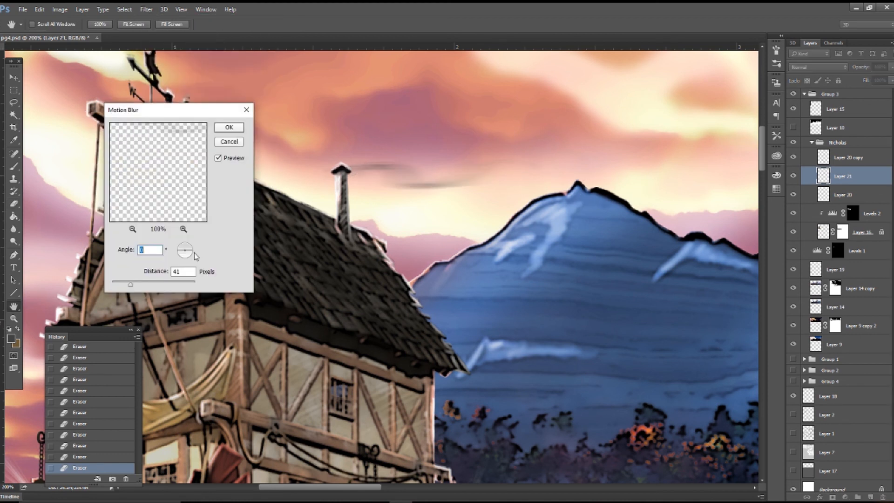
key(Return)
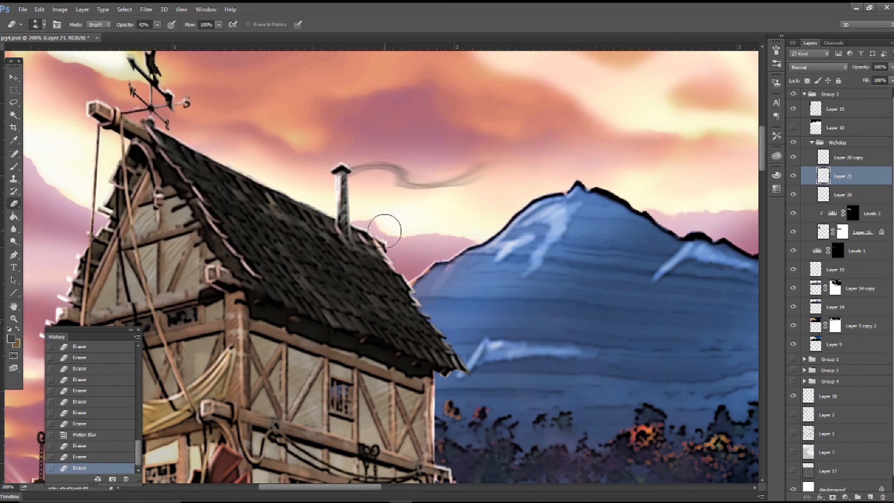
Duplicate the smoke layer and merge the copy down to make the smoke denser
key(ctrl+j)
click(103, 9)
mouse_move(82, 9)
click(122, 334)
Use Perspective Warp to reshape the smoke so it rises from the chimney and spreads out
key(ctrl+minus)
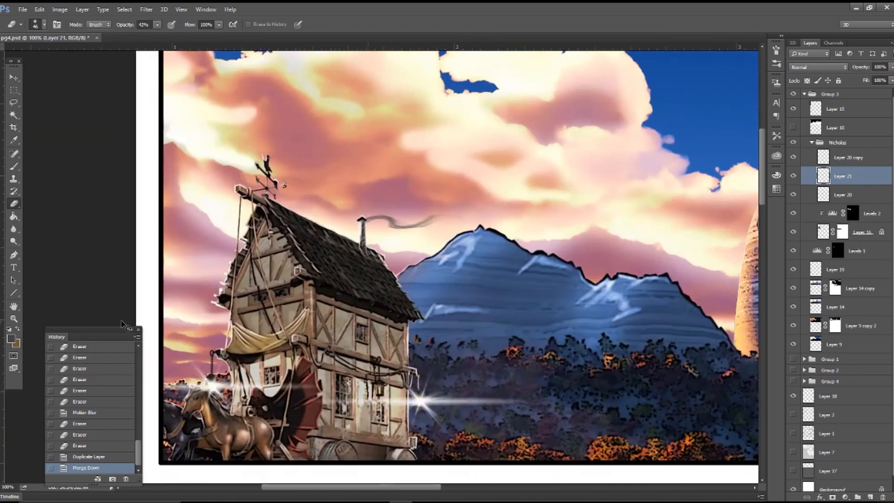
key(ctrl+minus)
key(ctrl+plus)
click(40, 10)
click(88, 183)
click(367, 218)
drag(605, 216, 446, 214)
drag(574, 344, 566, 212)
drag(359, 399, 360, 95)
drag(597, 399, 437, 94)
key(Return)
drag(361, 95, 361, 119)
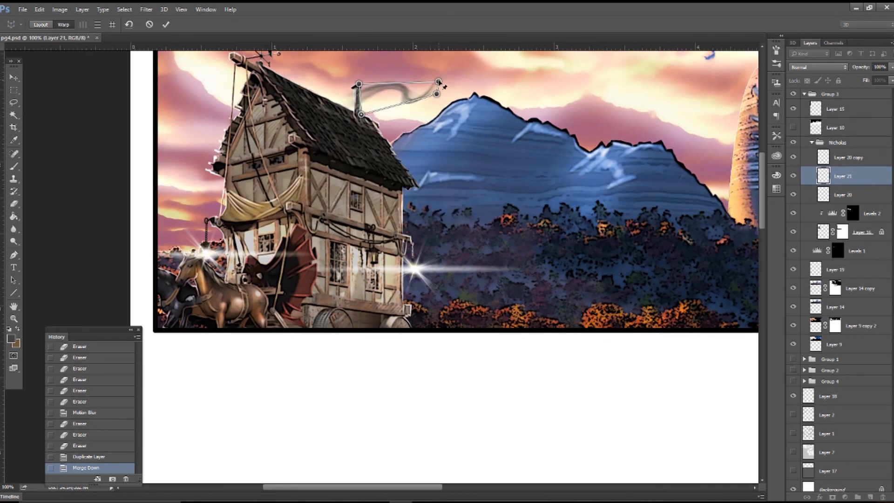
key(Return)
Erase the smoke overlapping the chimney and nudge the wisp slightly upward
right_click(337, 122)
click(354, 95)
click(352, 93)
click(352, 89)
click(351, 86)
click(353, 97)
key(v)
drag(408, 82, 407, 79)
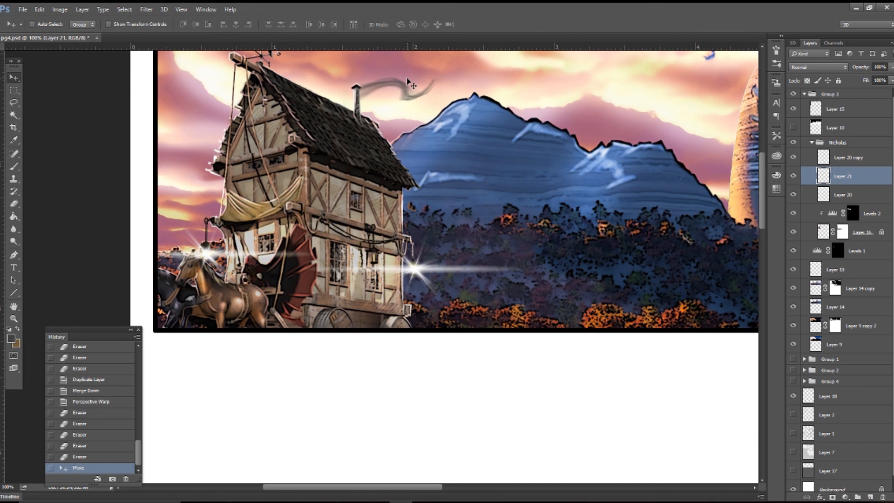
Try darkening the wagon house with a clipped Levels adjustment at midtones 0.96 and output white 119, then revert it
key(ctrl+minus)
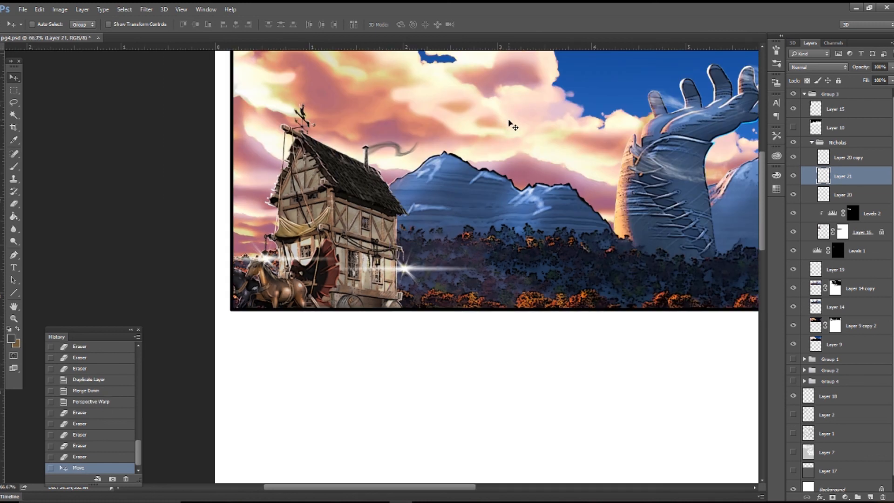
click(793, 232)
click(794, 231)
click(862, 232)
click(845, 497)
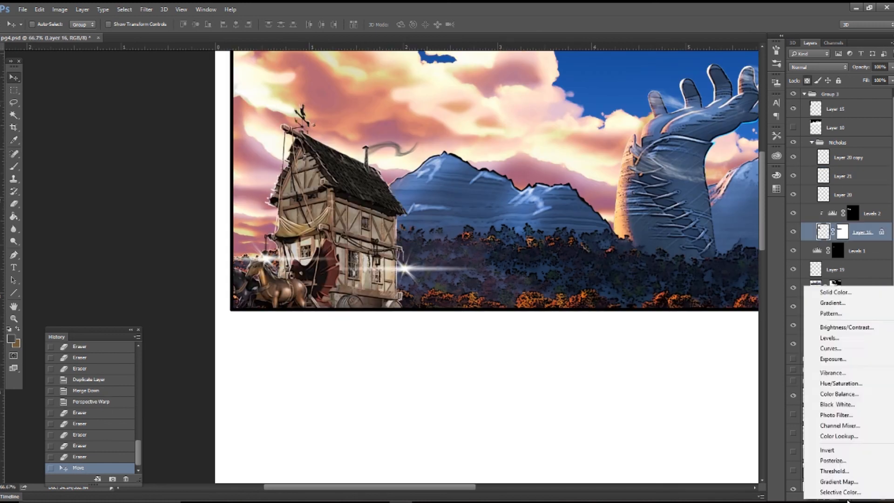
click(829, 346)
mouse_move(687, 159)
mouse_down()
mouse_move(702, 158)
mouse_move(688, 163)
mouse_up()
mouse_move(650, 188)
mouse_down()
mouse_move(661, 188)
mouse_move(650, 188)
mouse_up()
drag(724, 188, 685, 189)
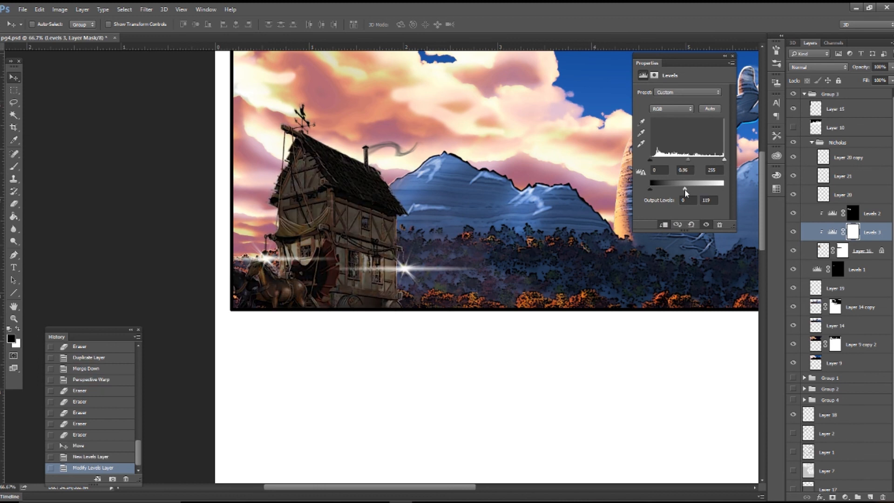
click(733, 57)
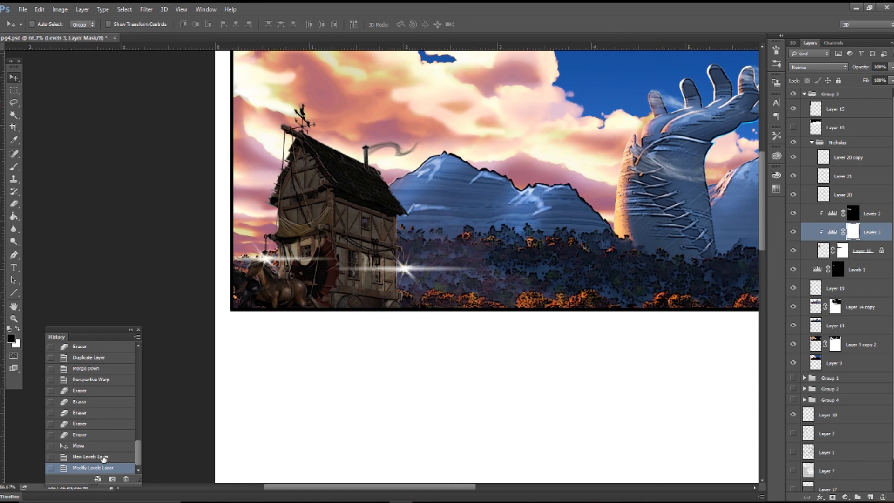
click(106, 446)
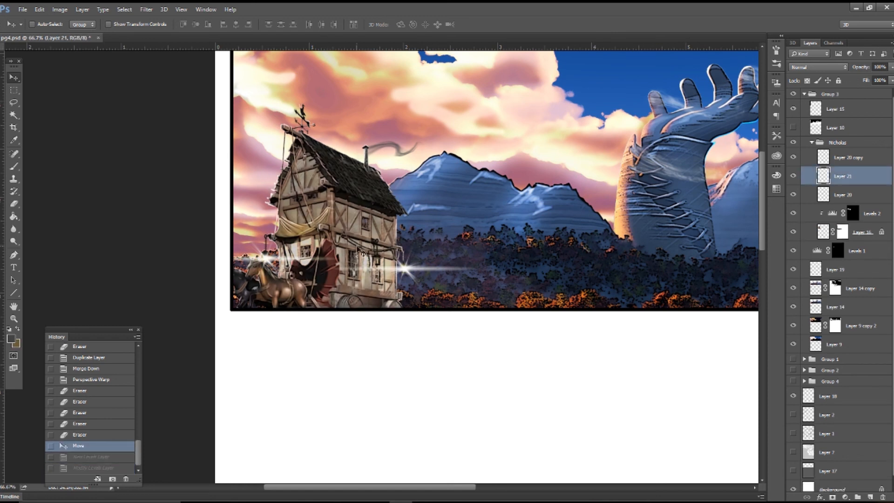
Set up a rendered Zelkova Serrata tree on Layer 21 with branches height 158 and branches thickness 147
key(ctrl+minus)
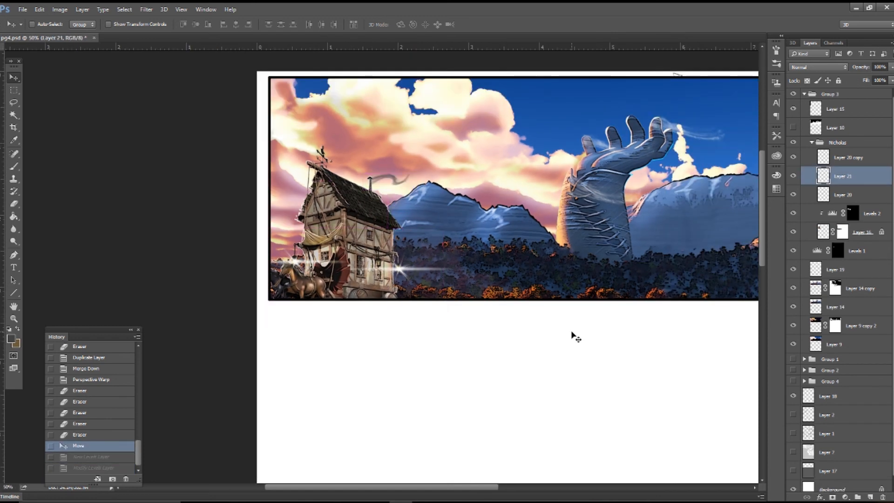
drag(623, 275, 468, 350)
click(13, 168)
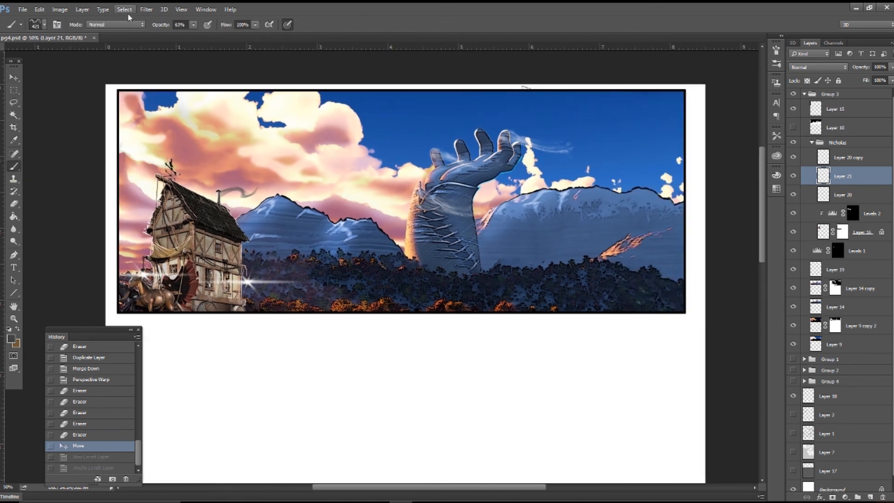
click(146, 9)
click(146, 10)
click(559, 159)
scroll(578, 353, up, 2)
scroll(571, 359, down, 2)
click(575, 393)
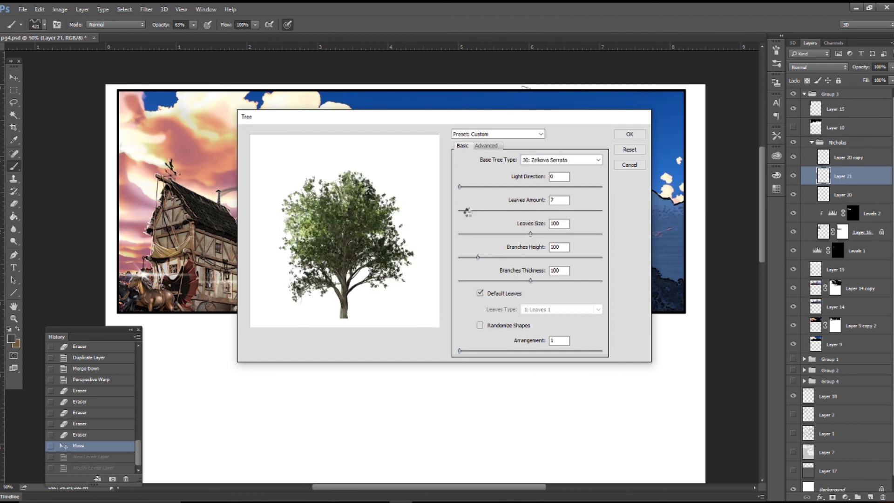
drag(485, 257, 481, 259)
drag(530, 280, 564, 280)
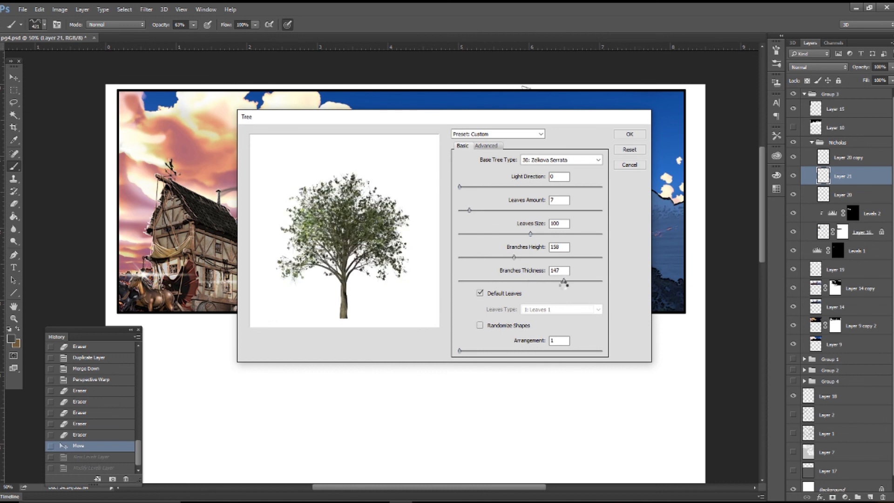
Keep the tree's default leaves, give them a custom orange-brown color, and render the tree
click(479, 293)
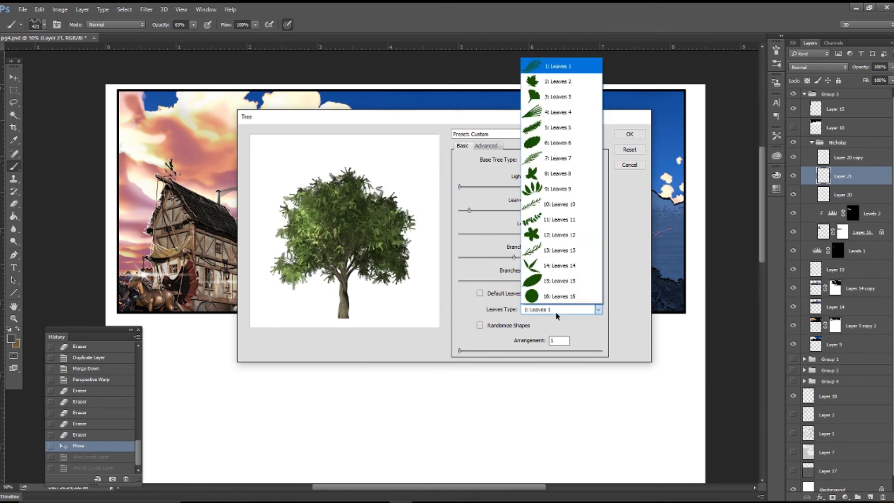
click(479, 292)
click(493, 146)
click(480, 181)
click(556, 196)
click(358, 178)
click(260, 274)
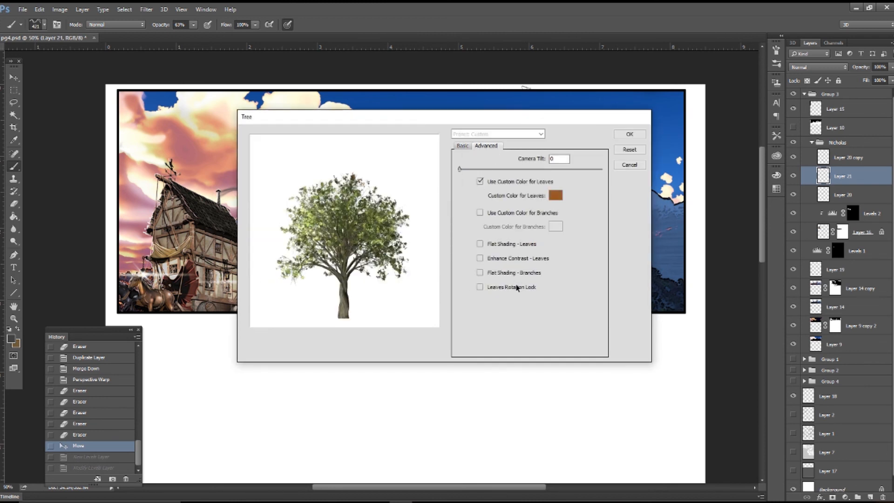
click(629, 134)
Move the tree and duplicate it twice, framing the panel's upper-left corner and placing two trees near its lower right
key(v)
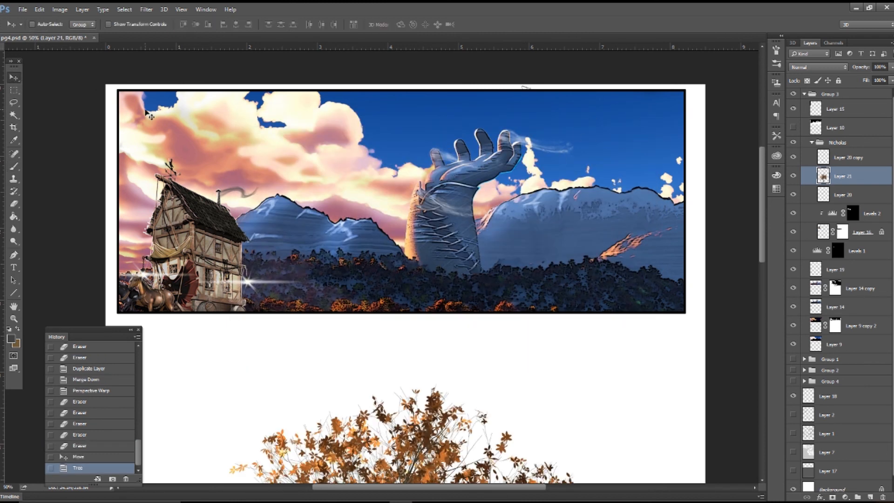
key(ctrl+minus)
drag(391, 342, 222, 53)
alt+drag(407, 187, 638, 397)
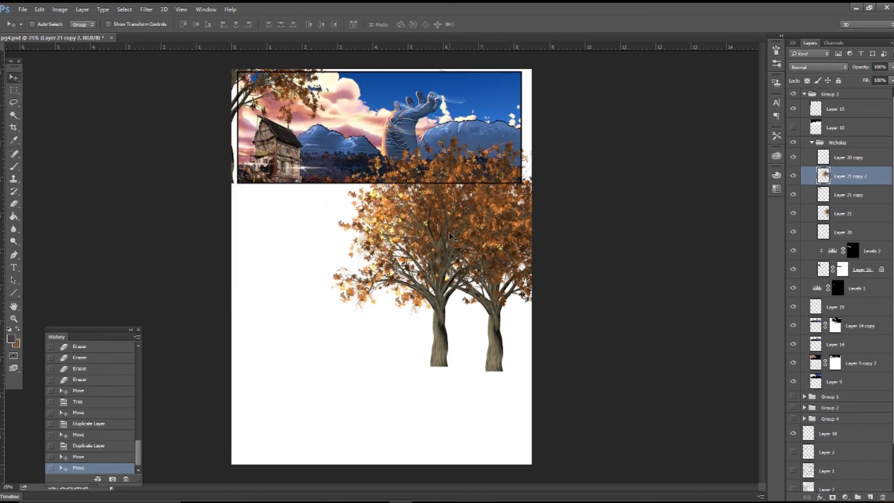
Enlarge the topmost tree copy and move it so its branches hang into the panel's upper-right corner
key(ctrl+t)
drag(330, 369, 238, 467)
key(Return)
drag(371, 374, 552, 159)
Merge both tree copies down into Layer 21
click(86, 9)
click(108, 334)
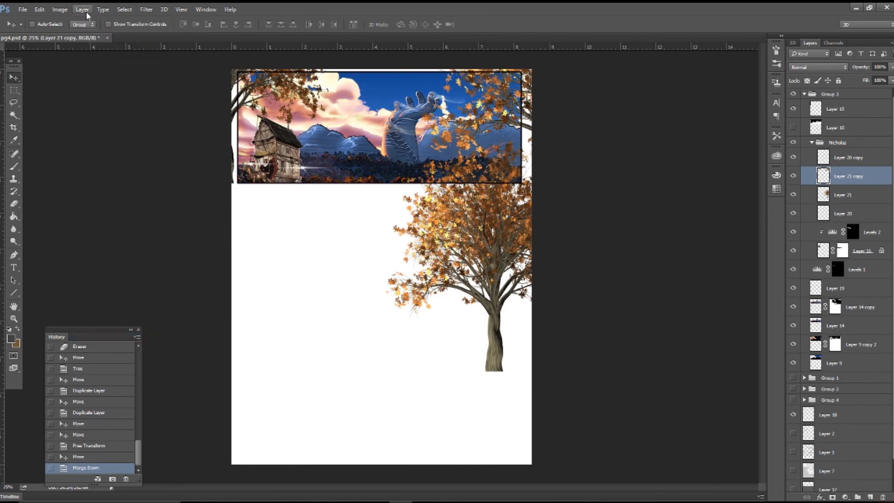
click(86, 11)
click(110, 335)
Select the page area outside the panel frame with the Magic Wand, sampling from Layer 15
click(837, 160)
key(w)
click(312, 284)
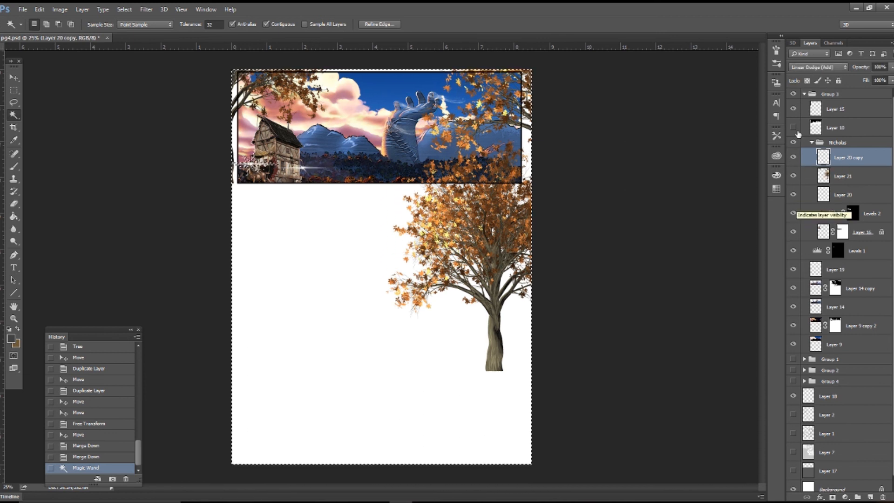
click(836, 108)
key(ctrl+d)
click(324, 241)
Erase the parts of the Layer 21 trees outside the panel with a 1512 px eraser at 100% opacity
key(e)
right_click(272, 235)
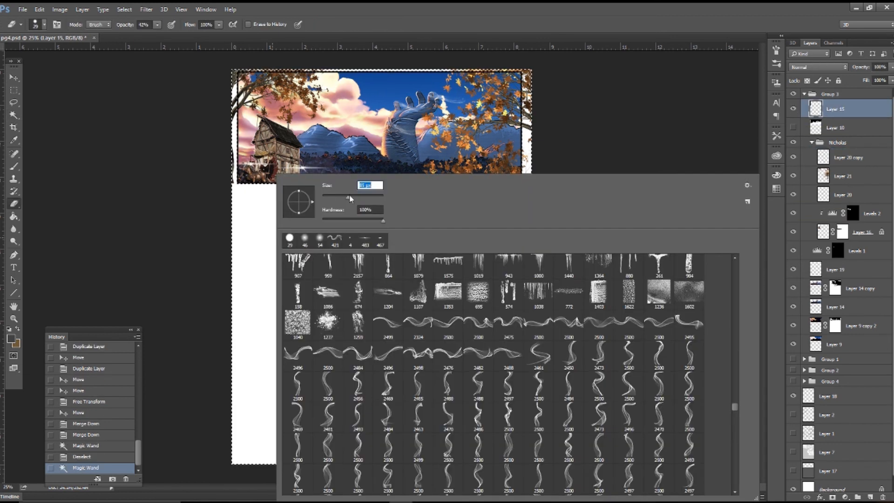
click(158, 25)
drag(157, 36, 188, 36)
right_click(282, 230)
drag(340, 198, 369, 197)
text(1512)
key(Return)
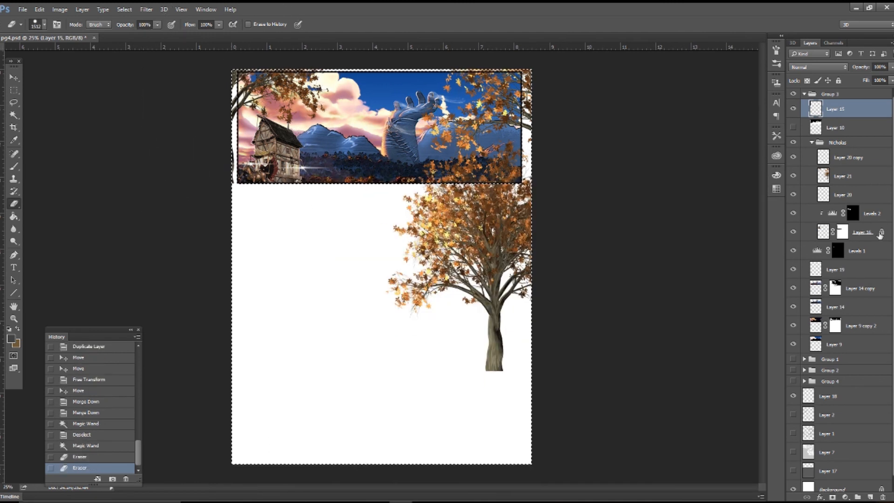
click(842, 176)
click(472, 232)
click(436, 225)
click(480, 270)
Invert the selection and apply a Gaussian Blur to the tree foliage inside the panel
click(124, 10)
click(139, 51)
key(ctrl+plus)
click(125, 10)
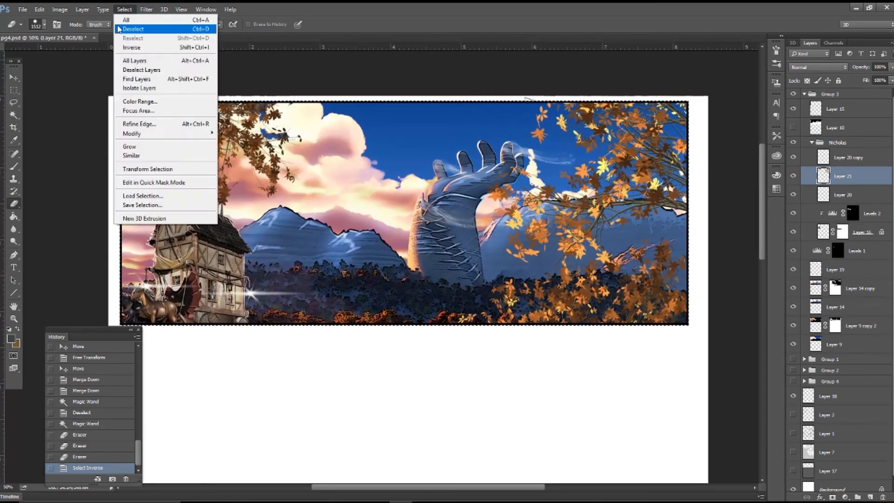
mouse_move(186, 115)
click(114, 152)
drag(558, 211, 539, 300)
drag(545, 454, 522, 457)
click(618, 324)
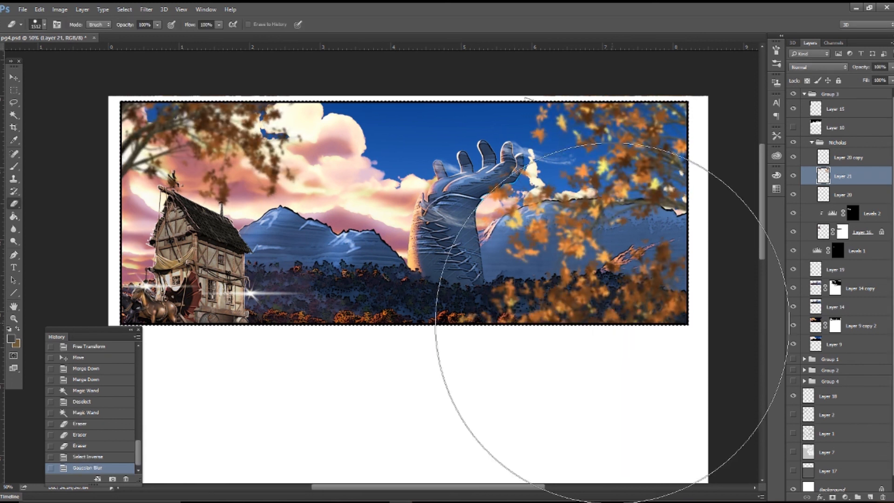
Brighten the leaves above the wagon house with a larger Dodge brush at 97% exposure on midtones
click(13, 240)
right_click(289, 201)
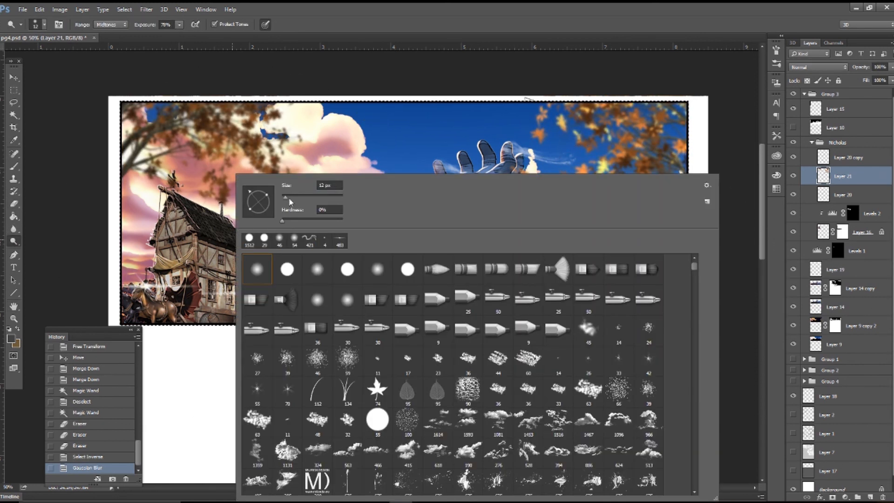
click(179, 24)
drag(181, 36, 190, 35)
click(257, 158)
click(266, 156)
click(255, 158)
click(208, 187)
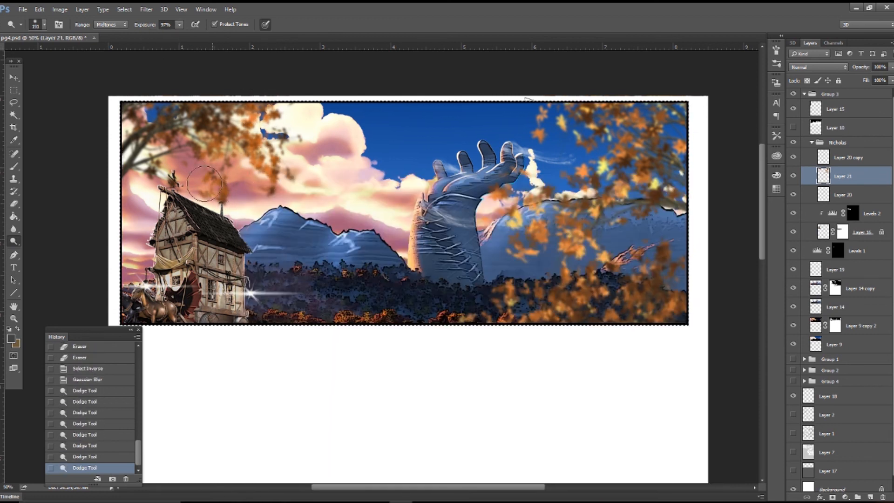
click(164, 163)
Dodge the autumn leaves along the panel's right side to brighten them
click(528, 251)
drag(529, 251, 498, 198)
drag(587, 149, 643, 195)
mouse_move(512, 294)
mouse_down()
mouse_move(582, 303)
mouse_move(655, 253)
mouse_up()
Apply Poster Edges to the foliage with edge thickness 2, edge intensity 0 and posterization 6
key(ctrl+minus)
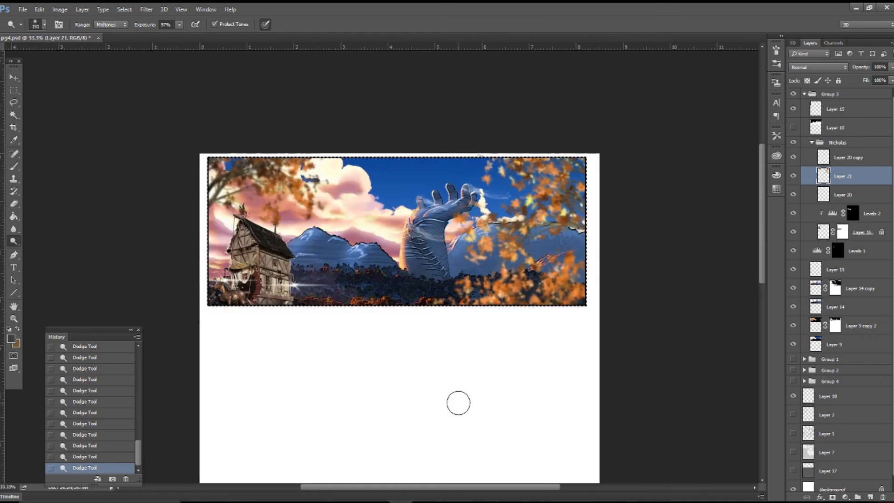
click(147, 10)
click(163, 46)
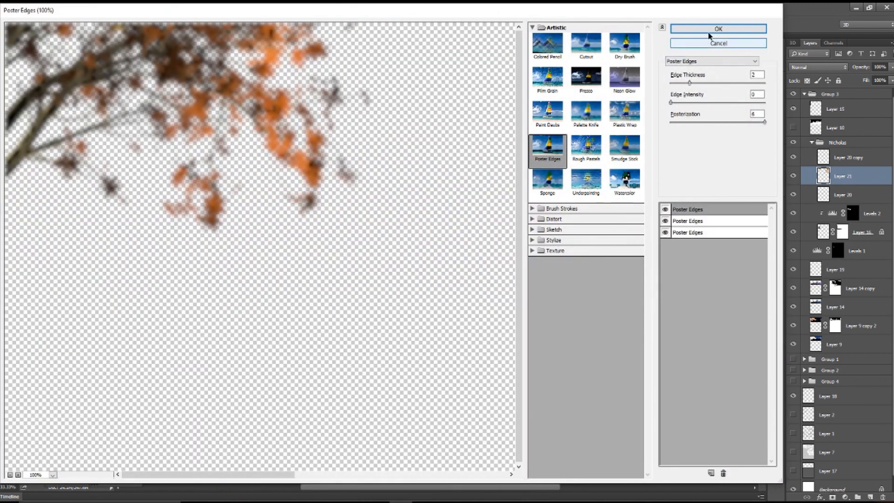
click(717, 29)
Clear the selection and save the document
click(124, 9)
click(133, 28)
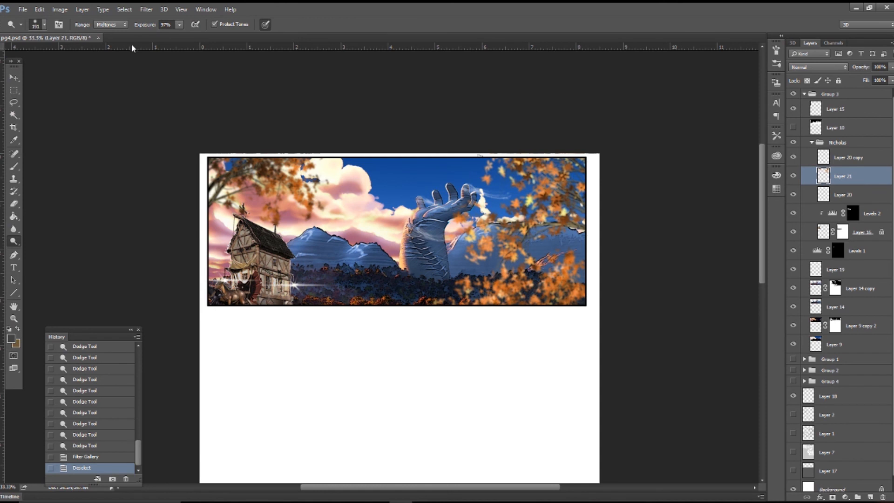
drag(447, 291, 428, 214)
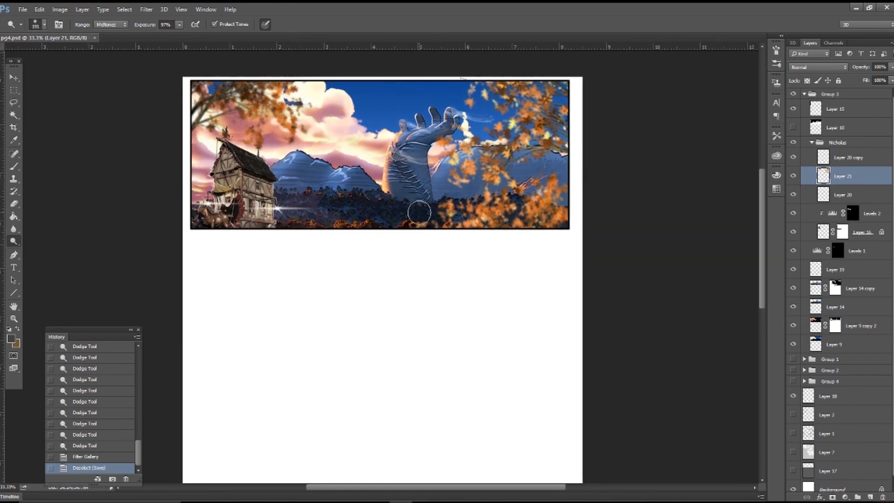
key(ctrl+plus)
mouse_move(415, 182)
mouse_down()
mouse_move(446, 293)
mouse_move(429, 285)
mouse_up()
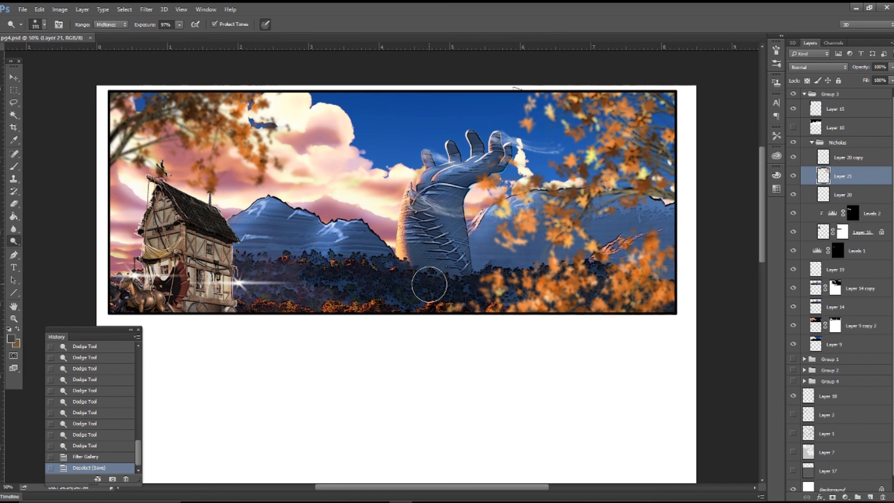
Draw a thumbs-up hand outline below the panel with a hard round black brush at 100% opacity
key(ctrl+minus)
key(b)
click(11, 339)
click(472, 403)
click(683, 278)
right_click(440, 350)
click(445, 241)
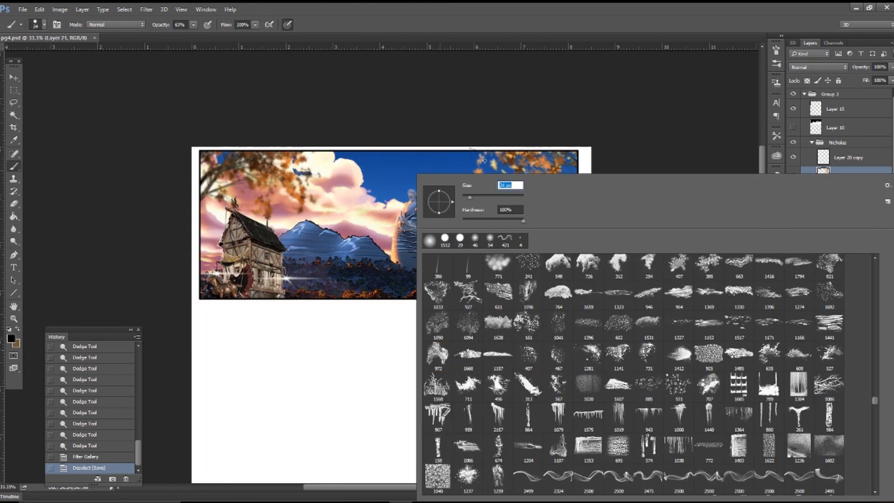
drag(193, 25, 251, 35)
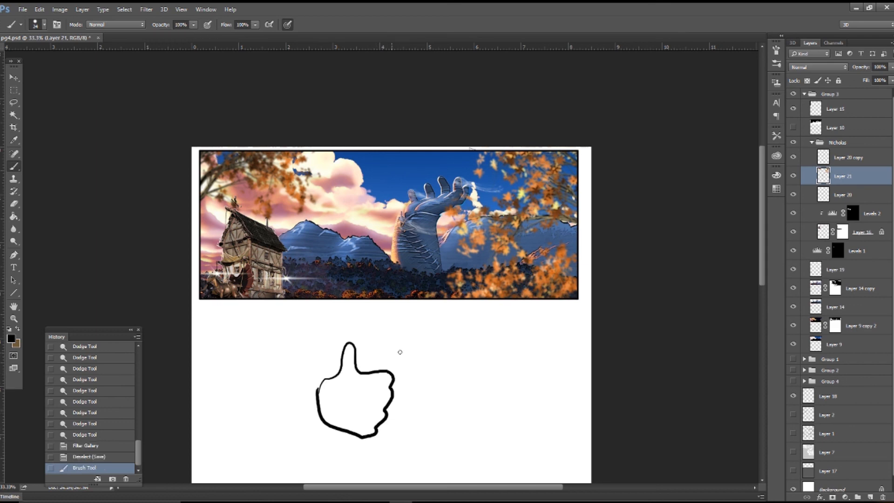